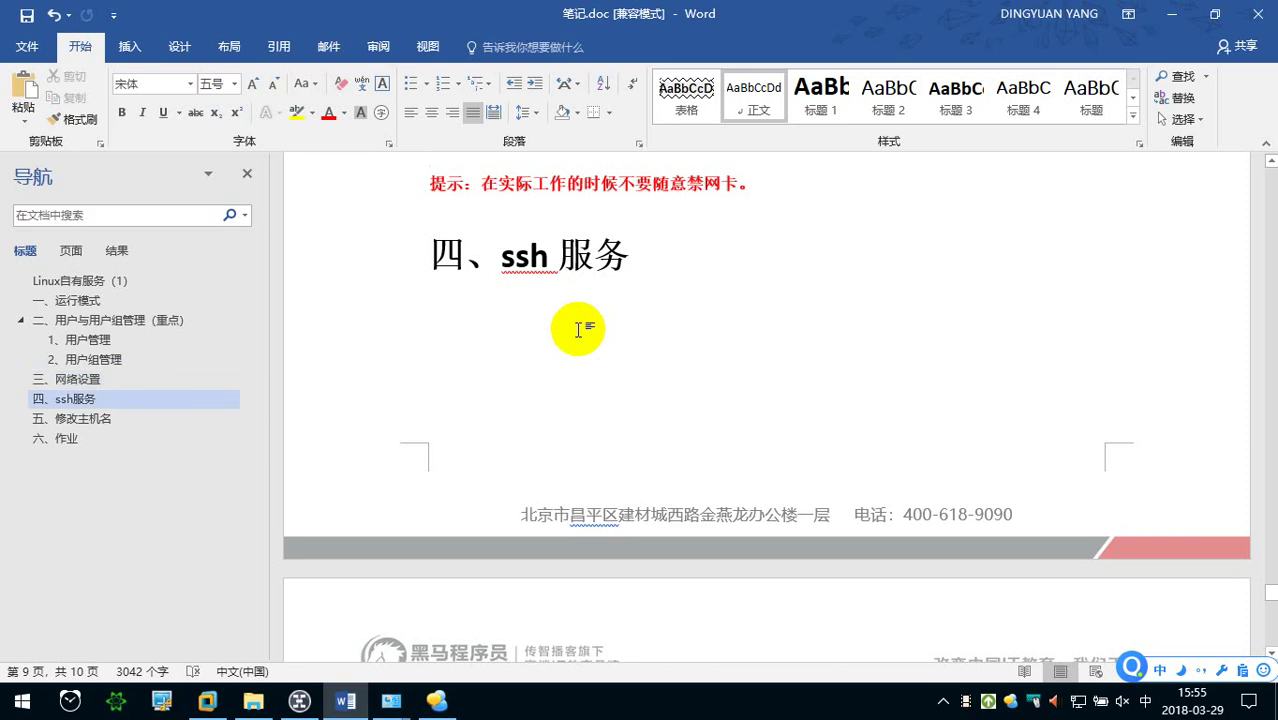
Step: Append （重点） to the ssh heading
click(663, 270)
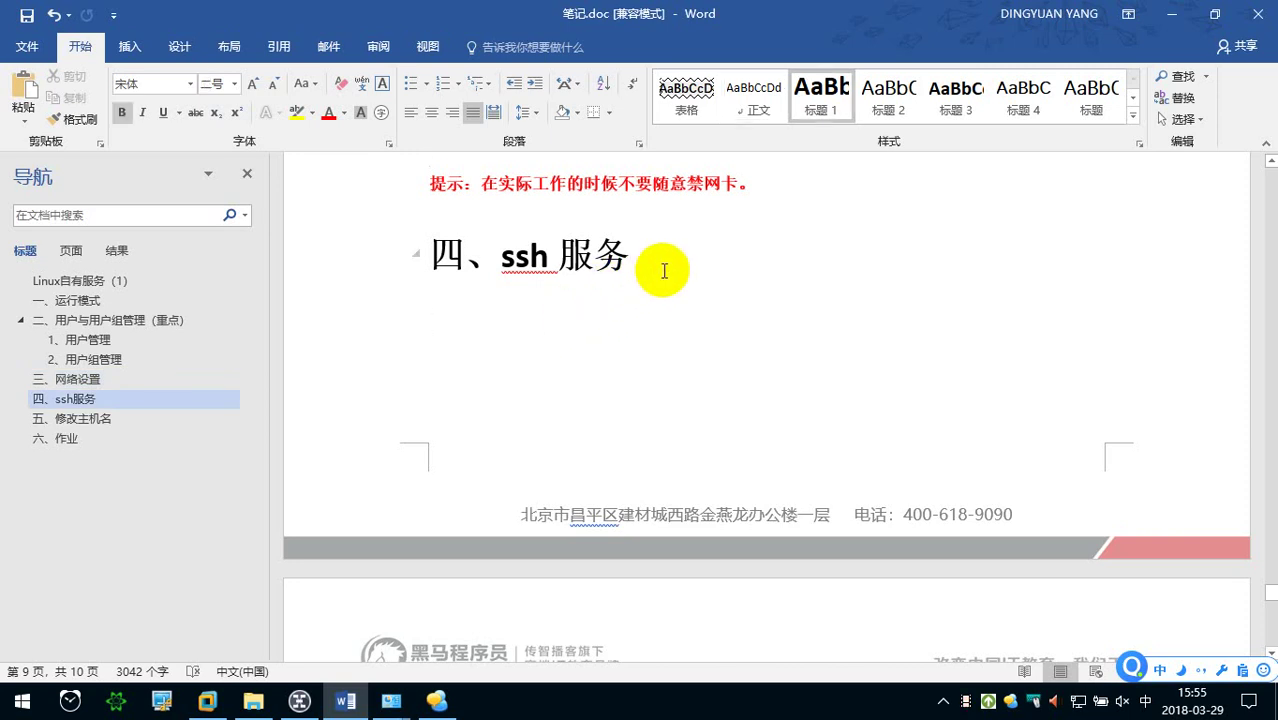
text(（）)
key(Left)
text(zhongdian)
key(space)
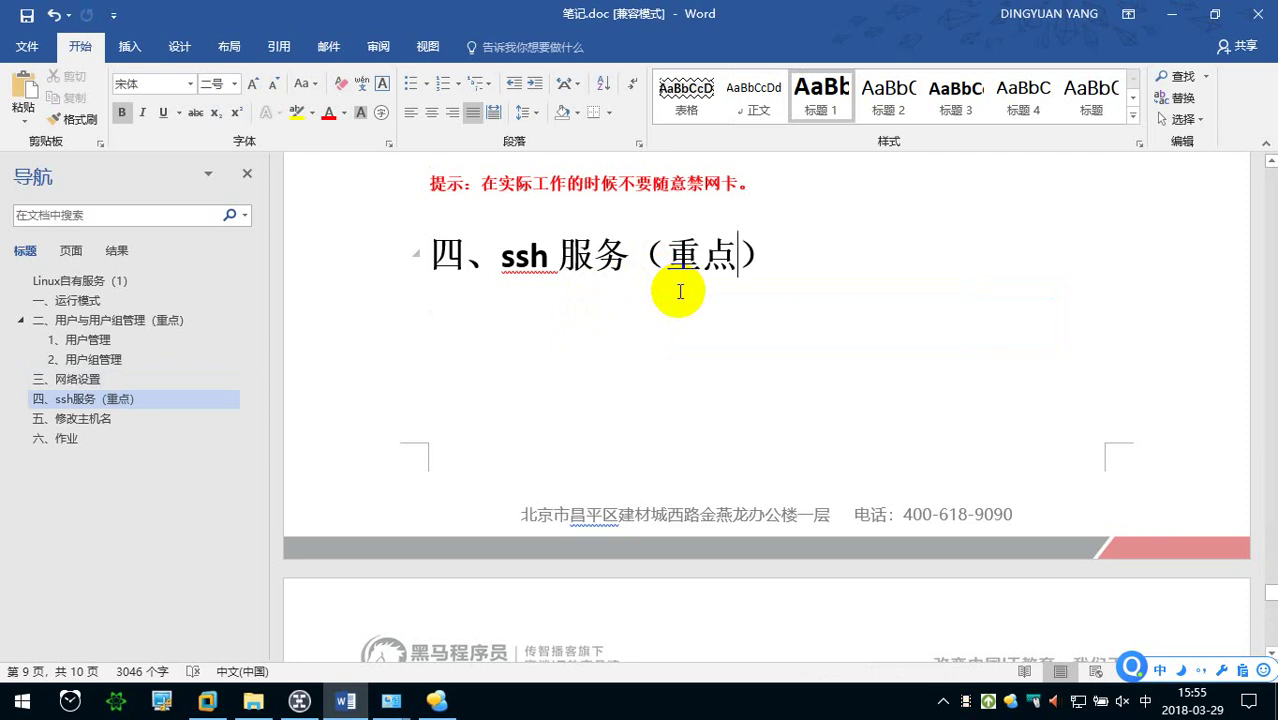
Step: On the line below, type lowercase 'ssh(secure shell'
click(491, 327)
text(ssh)
key(Return)
key(BackSpace)
key(BackSpace)
key(BackSpace)
text(ssh)
key(Return)
text(())
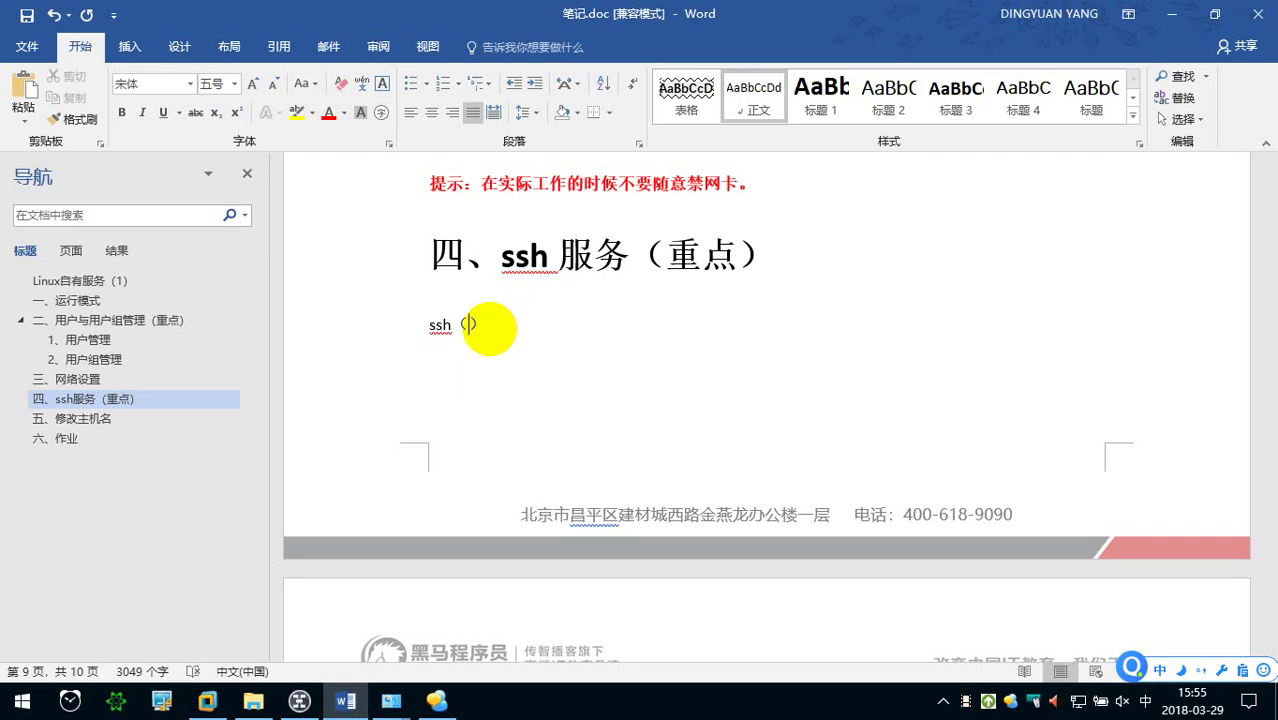
text(secure)
key(Return)
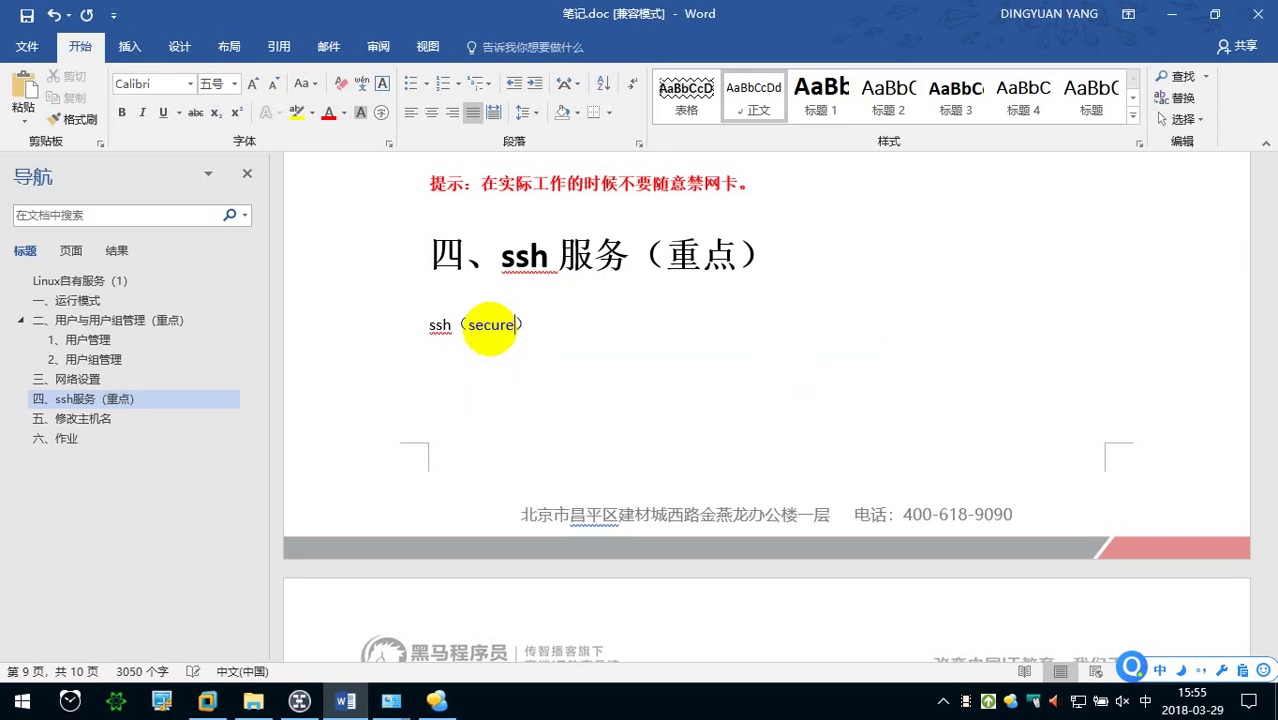
text(shell)
key(Return)
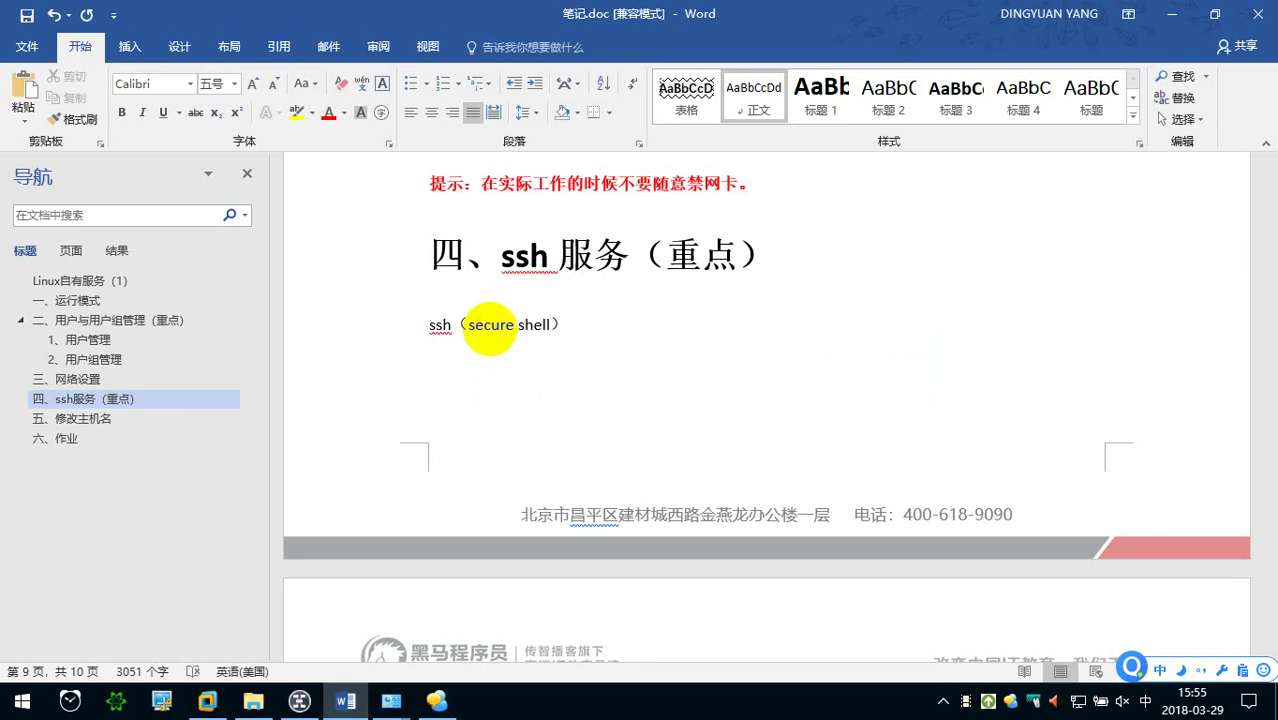
Step: Follow it with ',安全外壳协议' using the Chinese IME
text(,)
text(anquan)
key(space)
text(waike)
key(space)
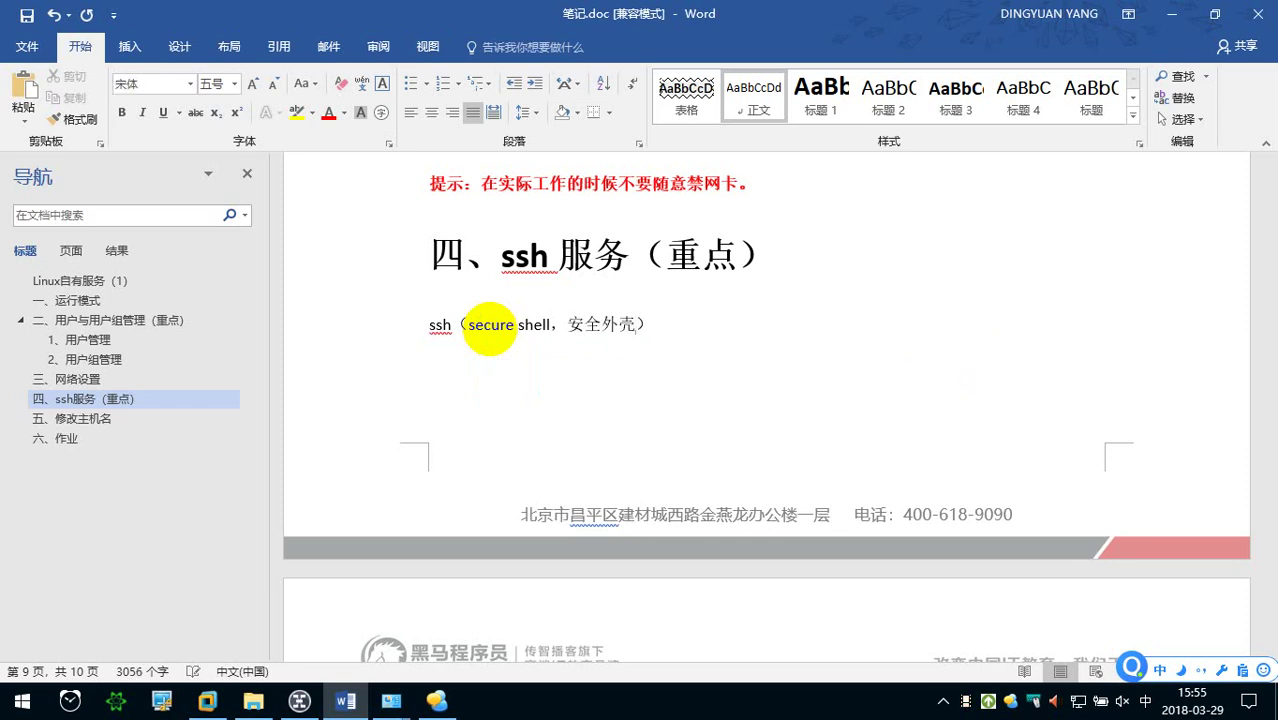
text(xieyi)
key(space)
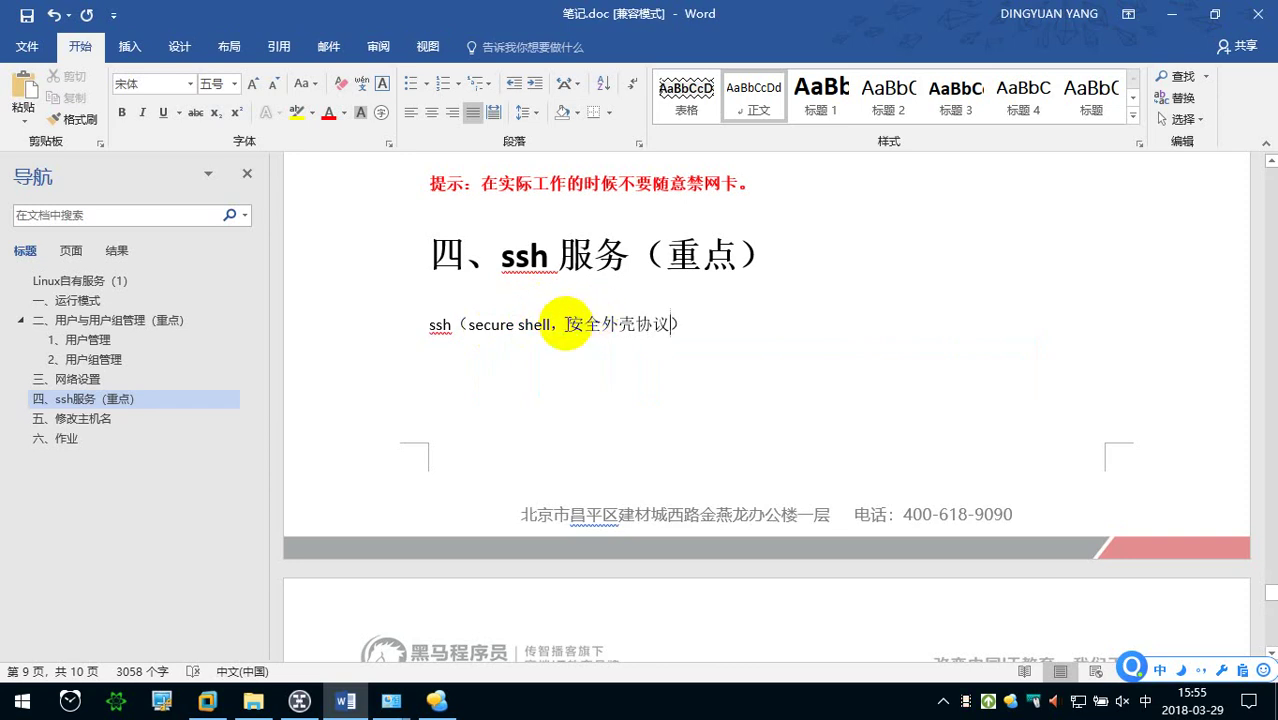
Step: After the parenthesis, add '，该协议有2个常用的作用：远程连接协议、远程文件传输协议'
double_click(536, 324)
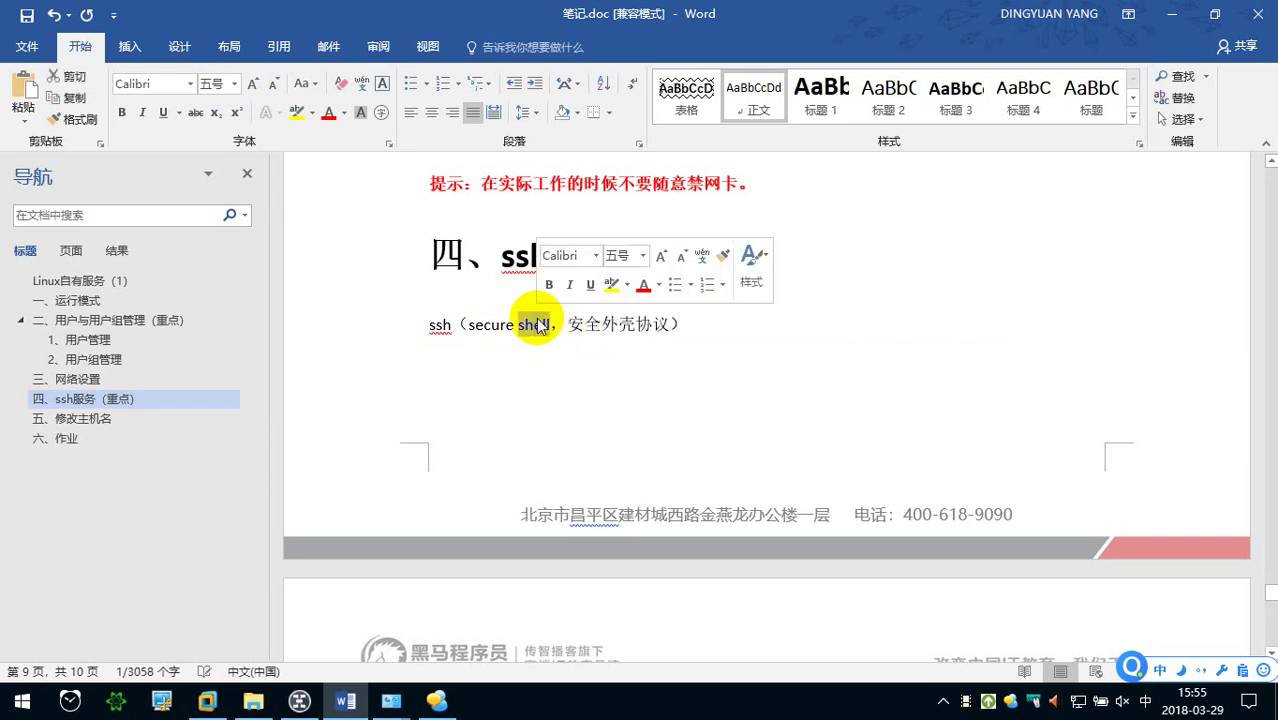
click(622, 328)
click(728, 321)
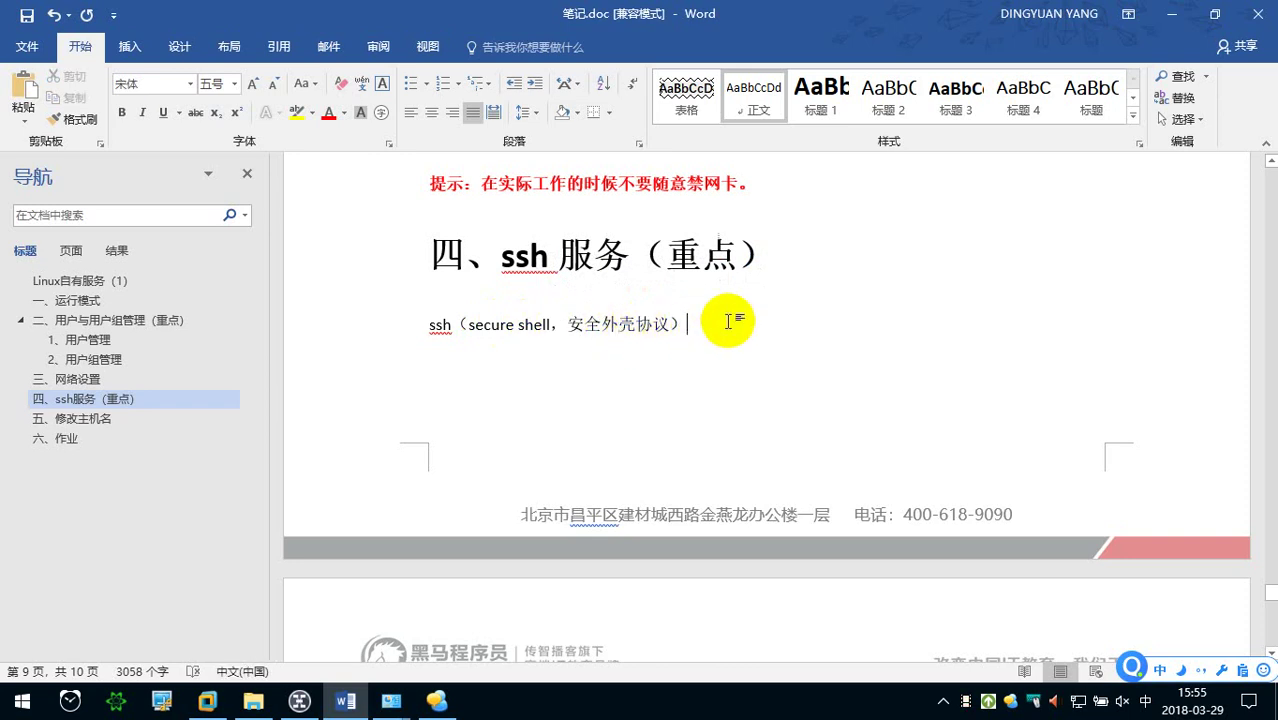
text(，该)
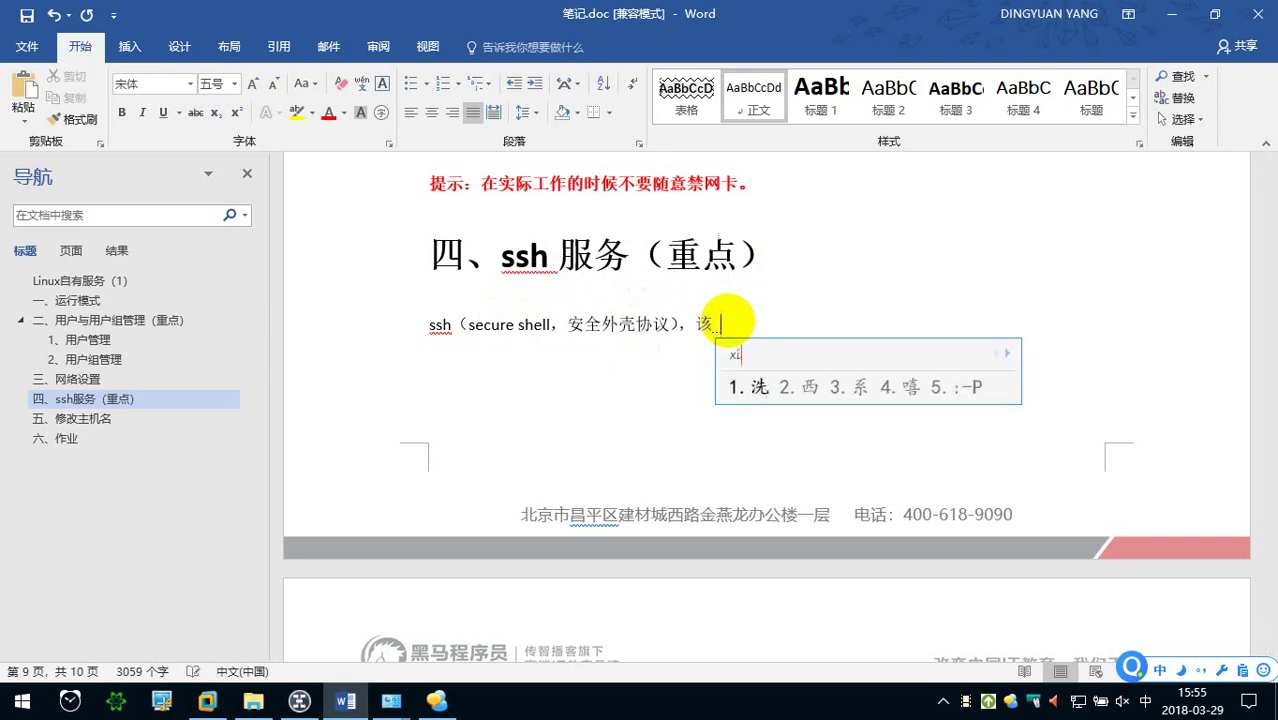
text(协议有2个)
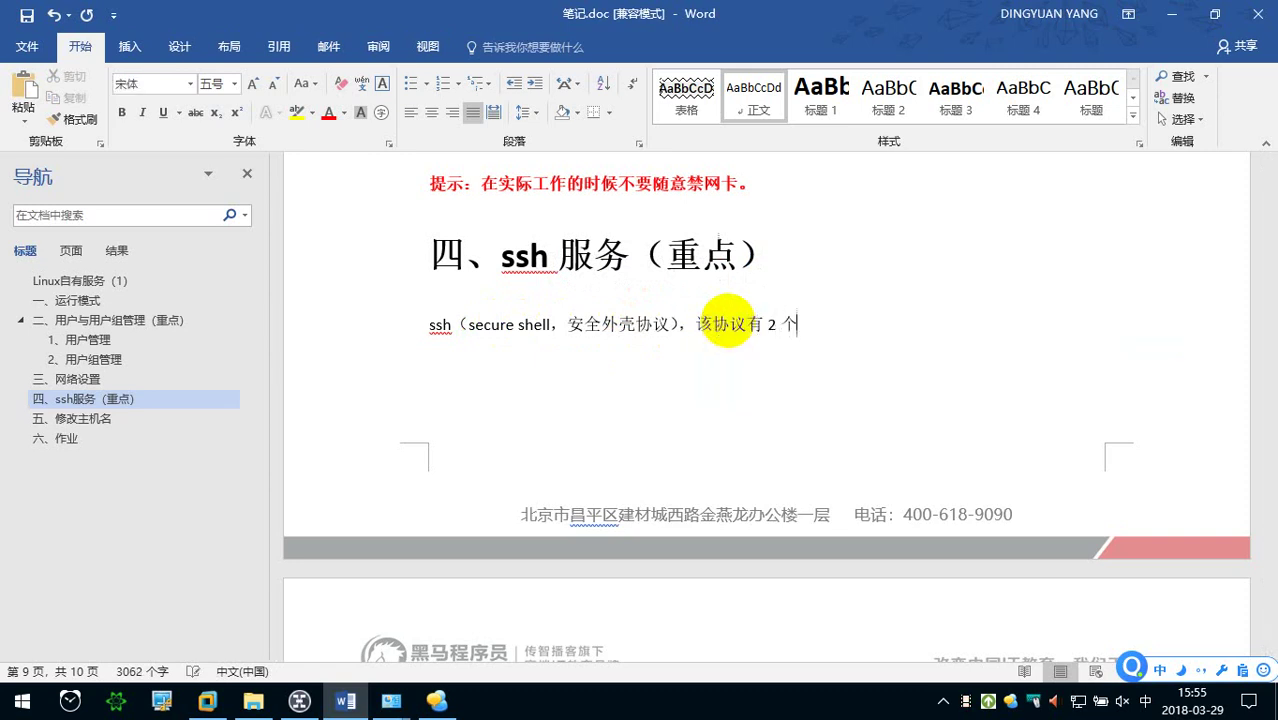
text(changyo)
text(常用的)
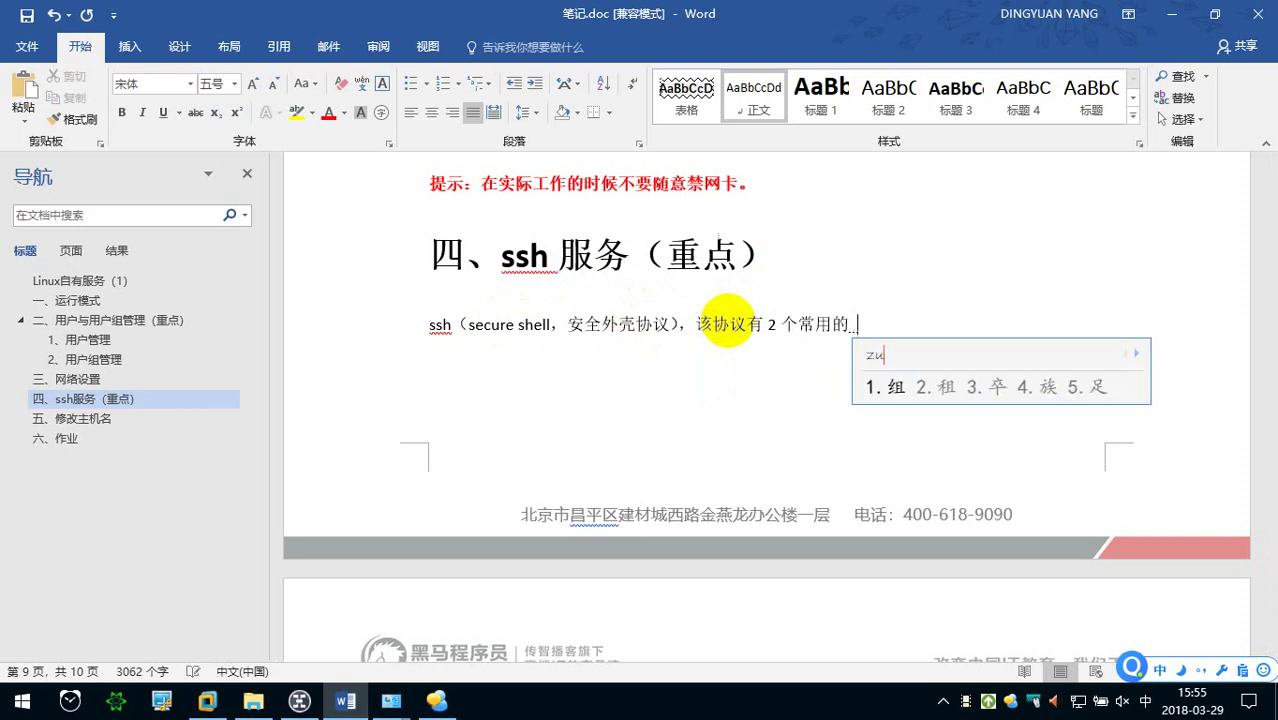
text(作用)
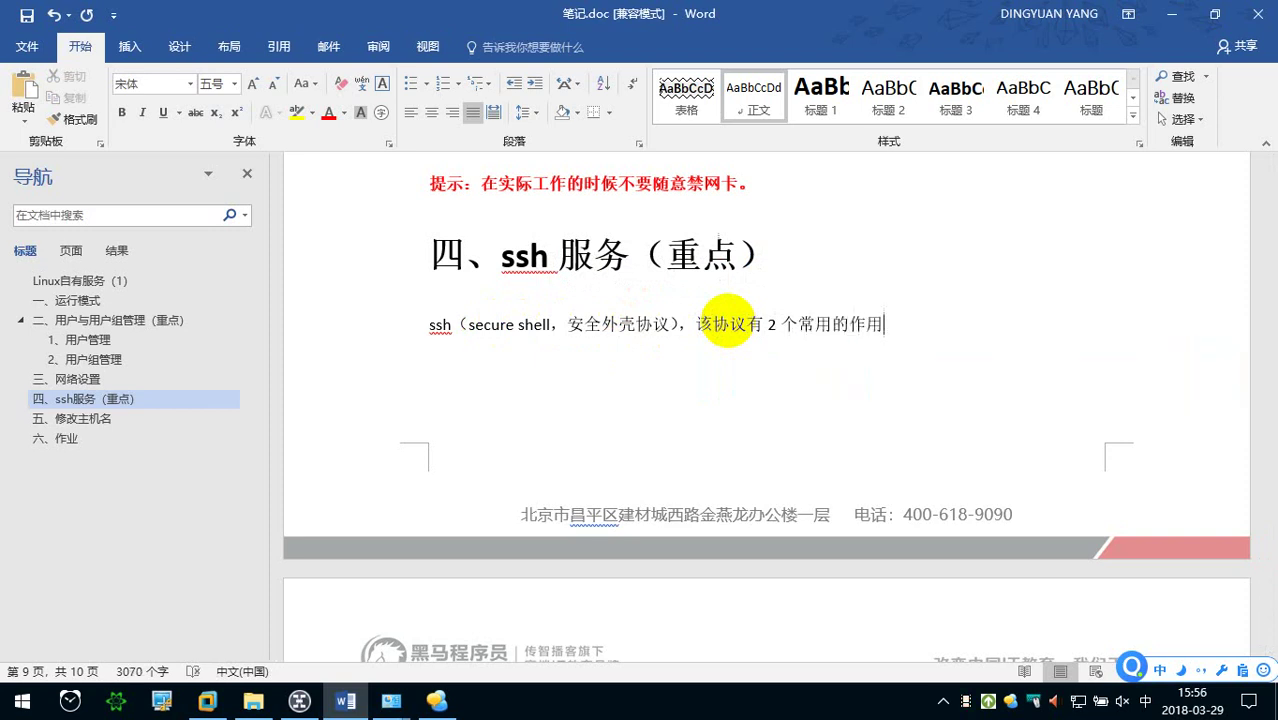
text(：)
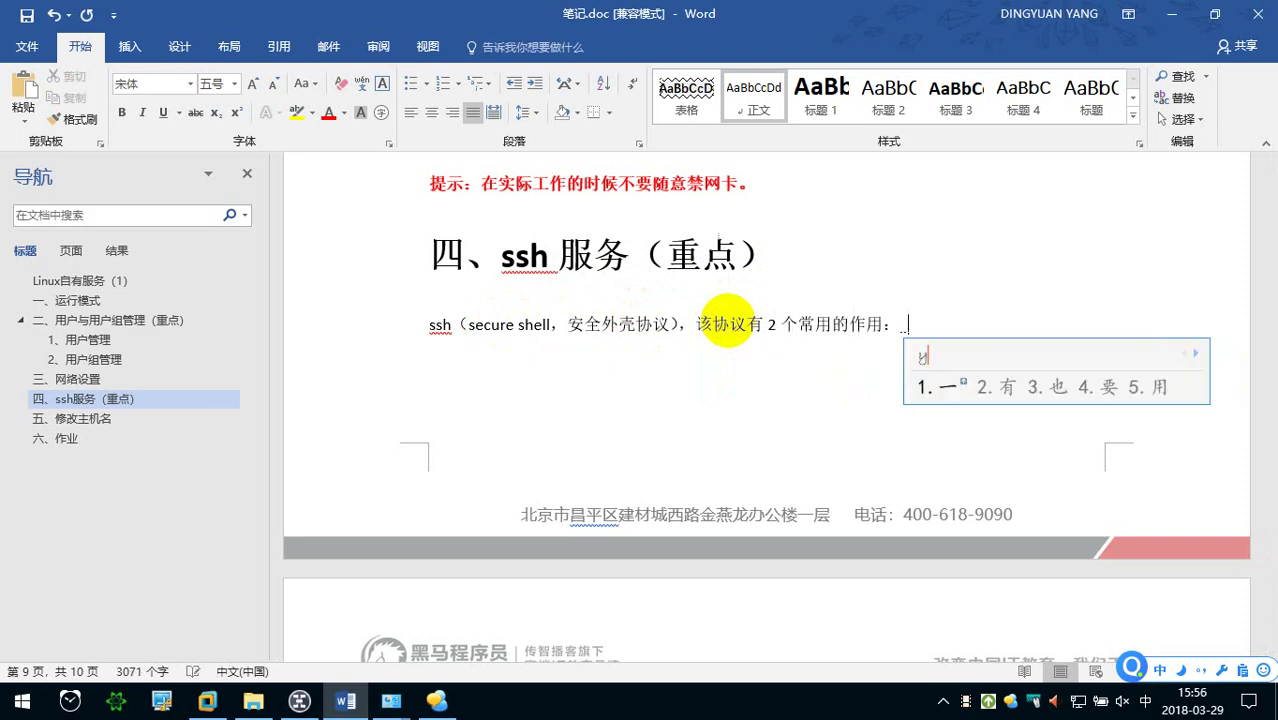
text(远程lianji连接)
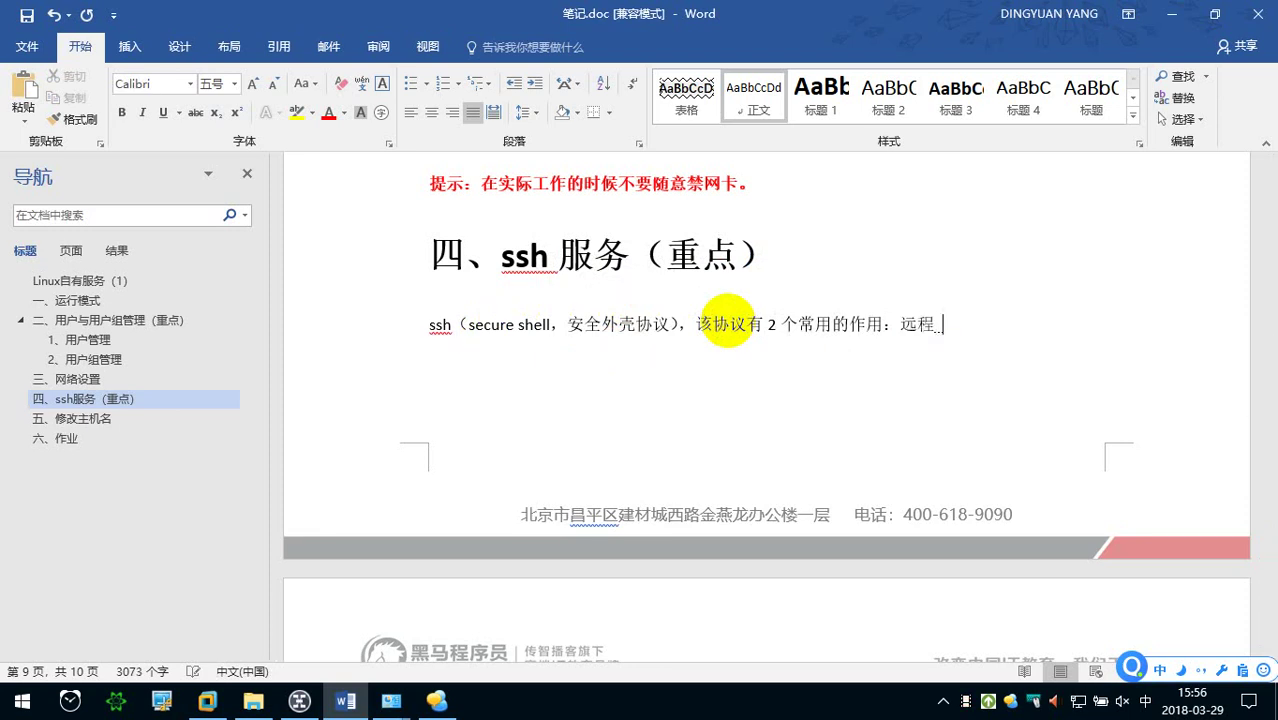
text(xieyi)
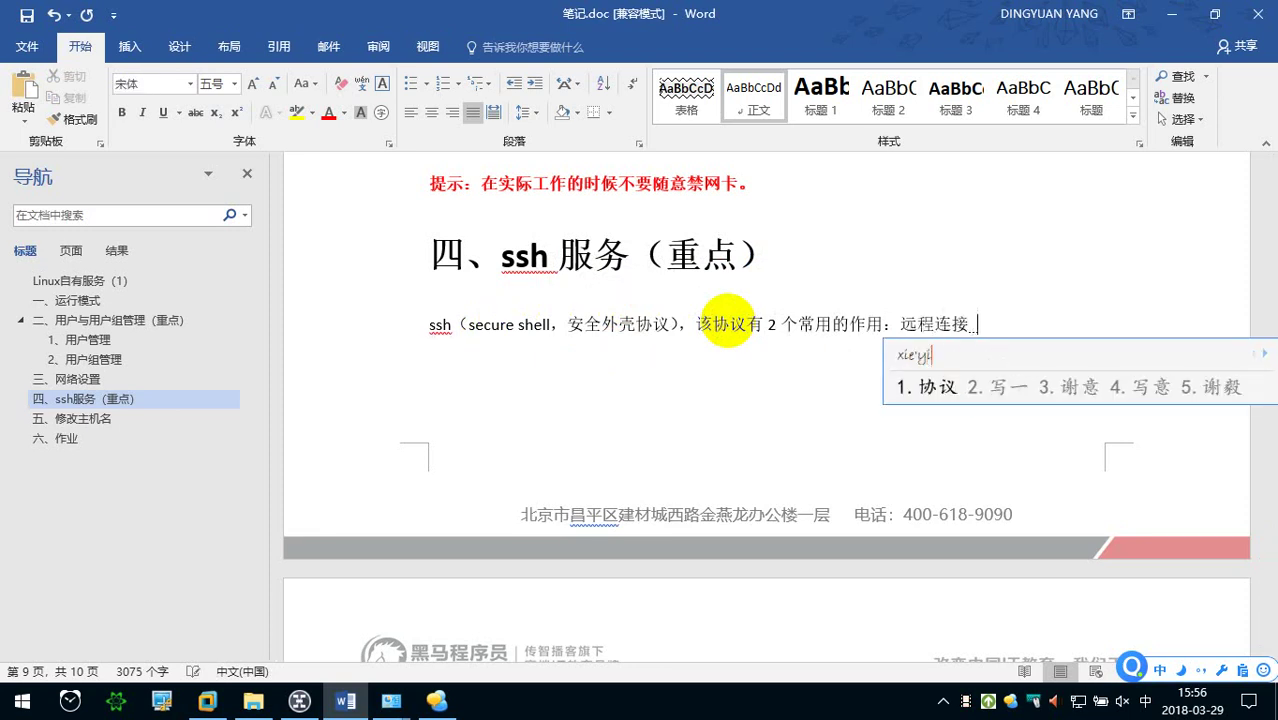
key(space)
text(、)
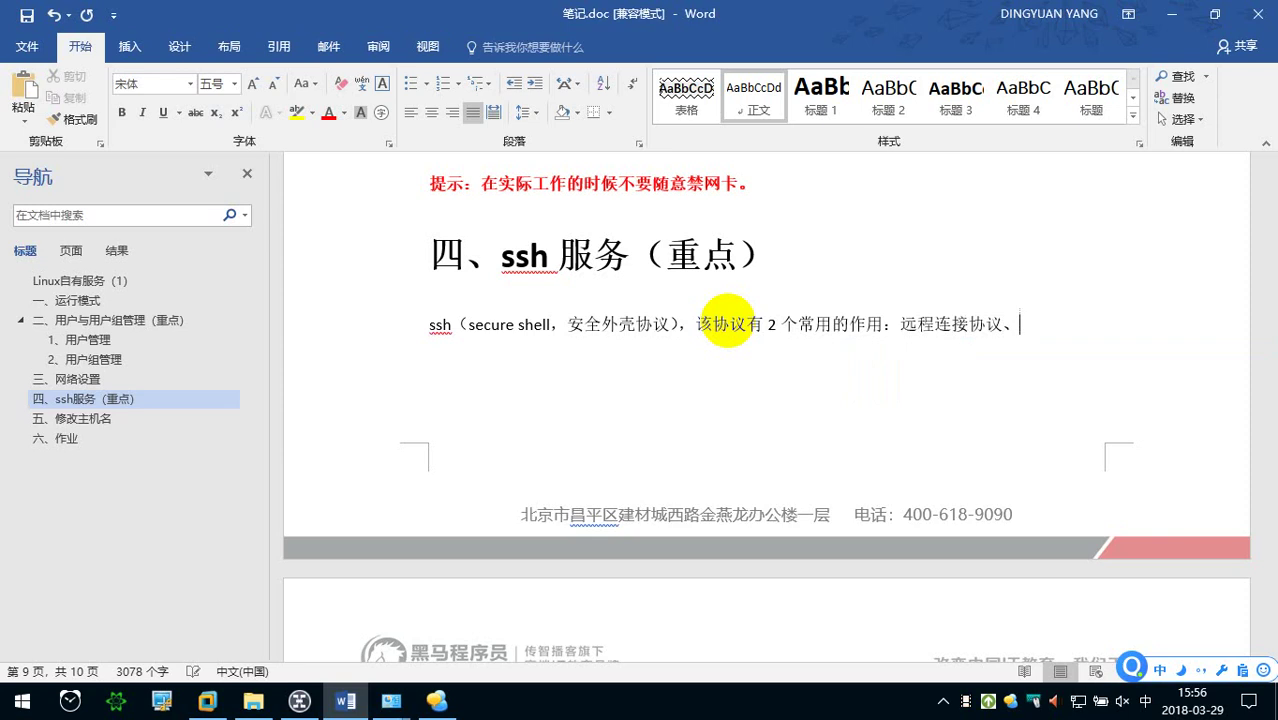
text(yuancheng)
key(space)
text(wenjian chuanshu)
key(space)
text(。xiey)
key(space)
Step: End the sentence with 。 and make 远程连接协议 bold and red
text(。)
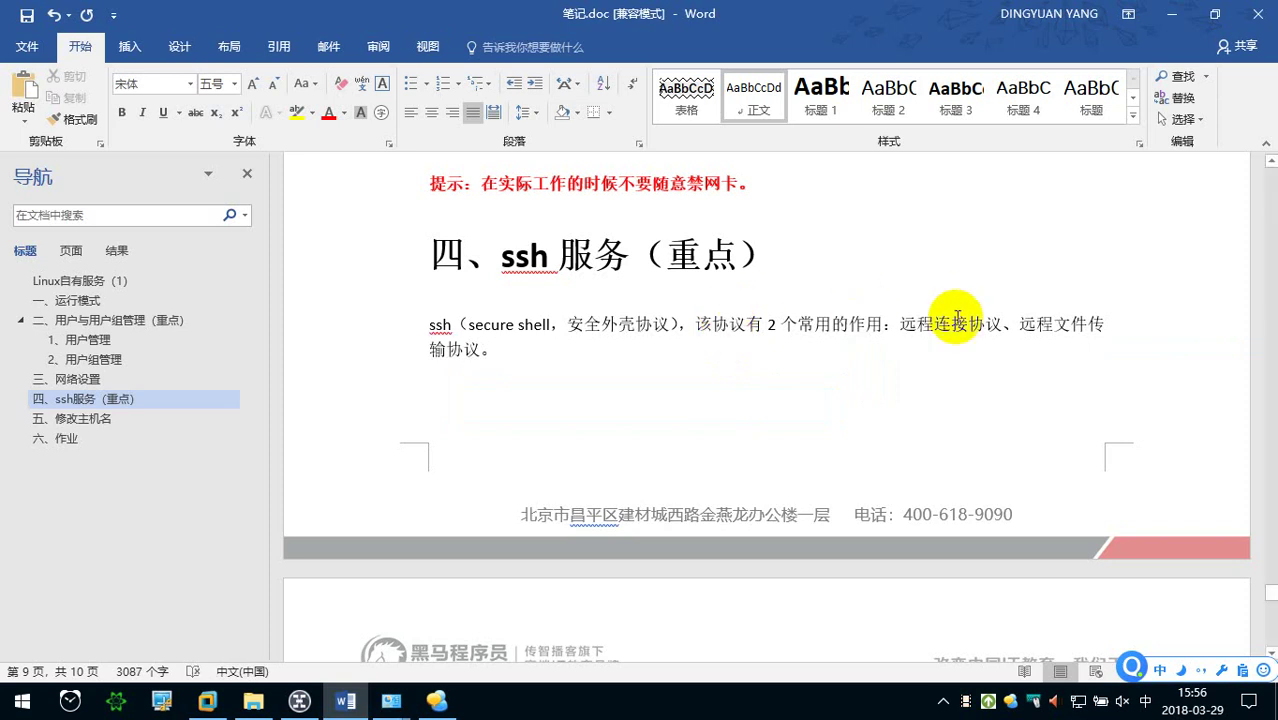
drag(900, 323, 1002, 321)
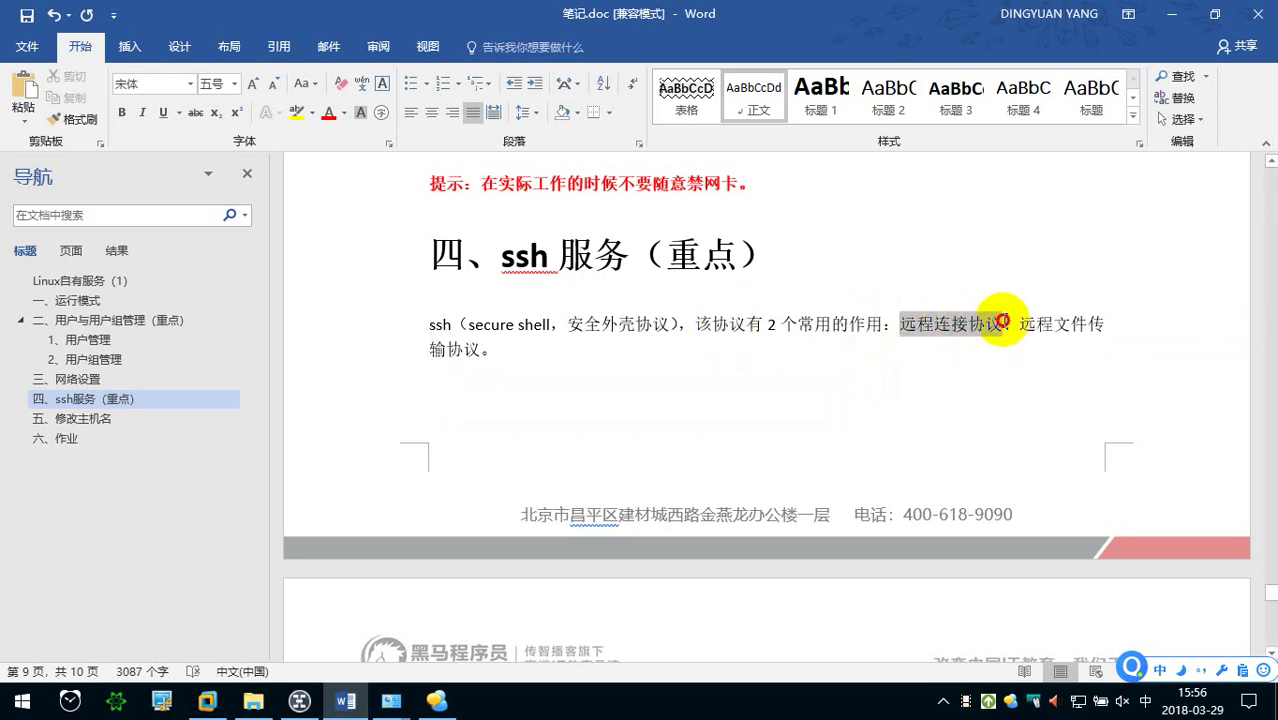
click(124, 113)
click(328, 112)
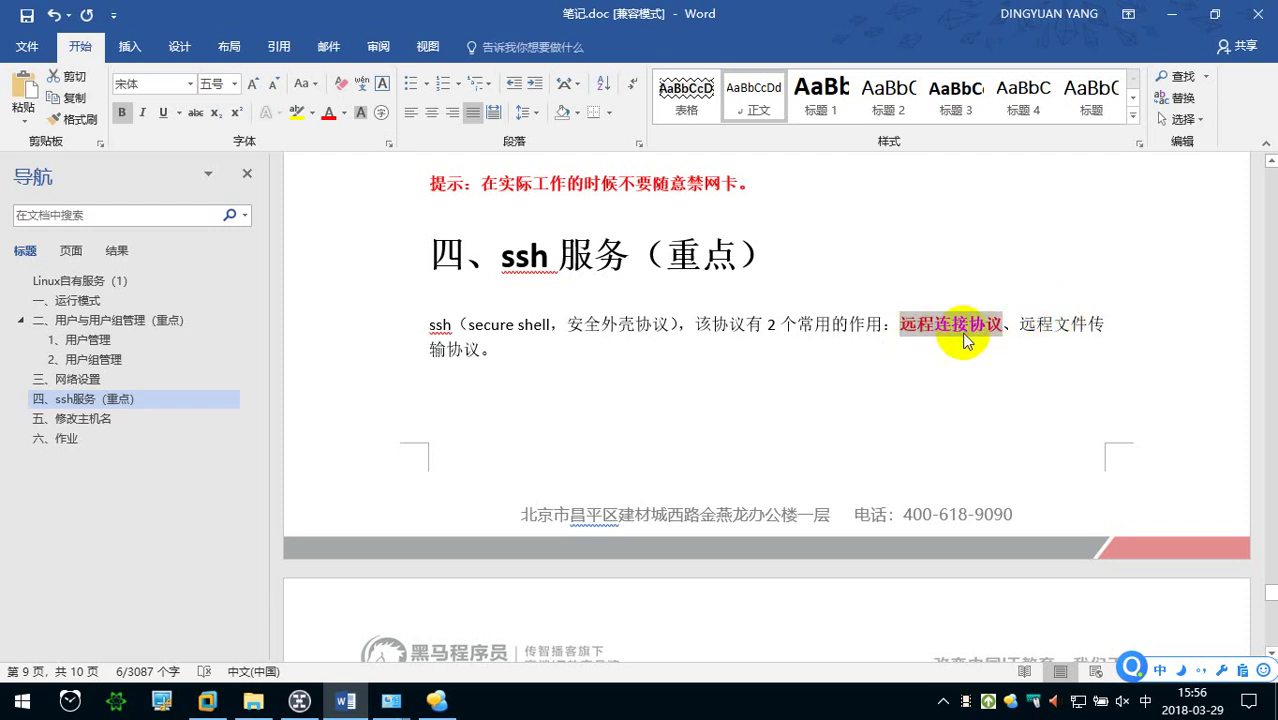
Step: On a new line, type the client names Xshell and SecureCRT, then erase most of SecureCRT
click(535, 349)
key(Return)
key(shift)
text(shell)
key(Return)
text(Secure)
key(Return)
key(Caps_Lock)
text(CRT)
key(Caps_Lock)
key(BackSpace)
key(BackSpace)
key(BackSpace)
key(BackSpace)
key(BackSpace)
key(BackSpace)
key(BackSpace)
key(BackSpace)
key(BackSpace)
key(BackSpace)
key(BackSpace)
key(BackSpace)
key(BackSpace)
key(BackSpace)
key(BackSpace)
key(BackSpace)
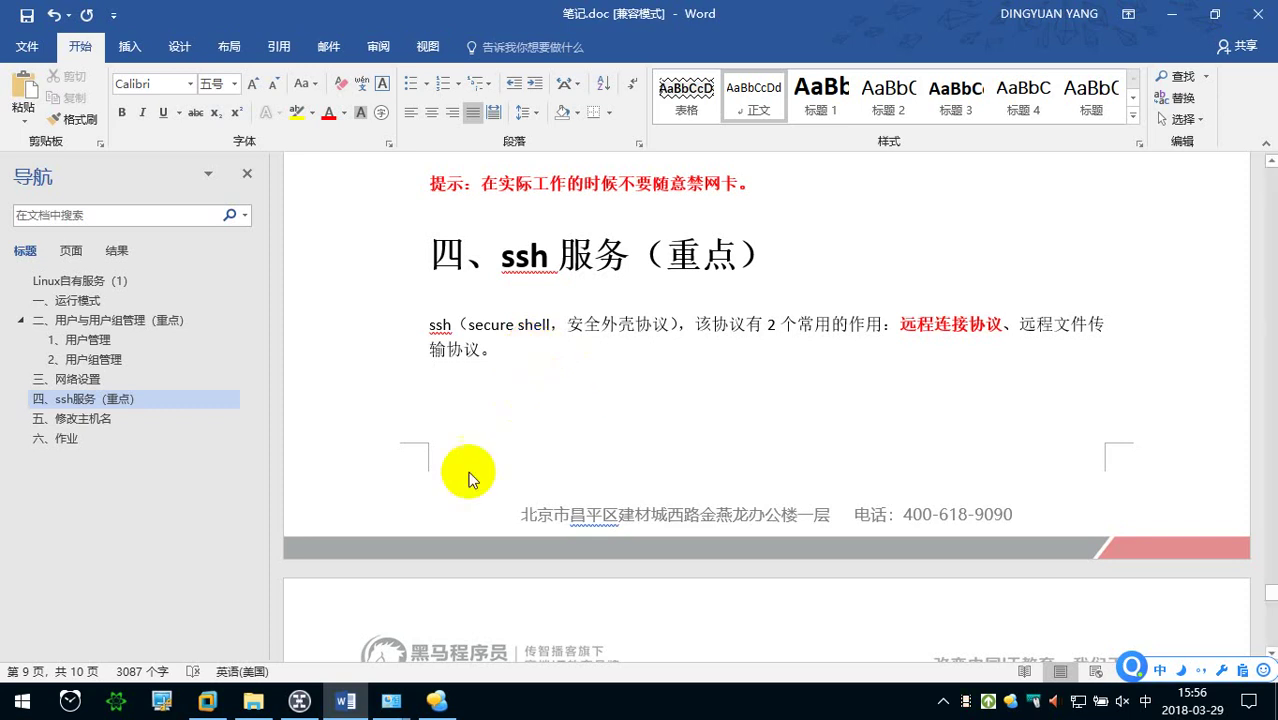
click(207, 700)
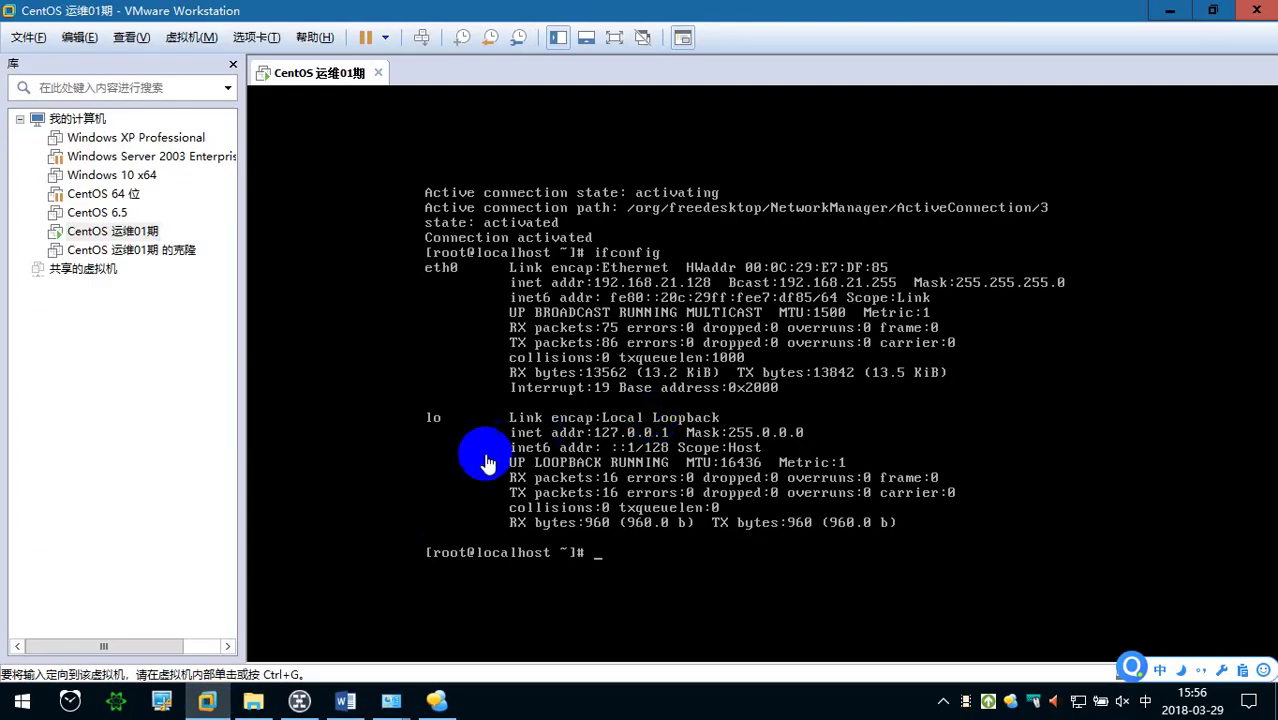
click(207, 700)
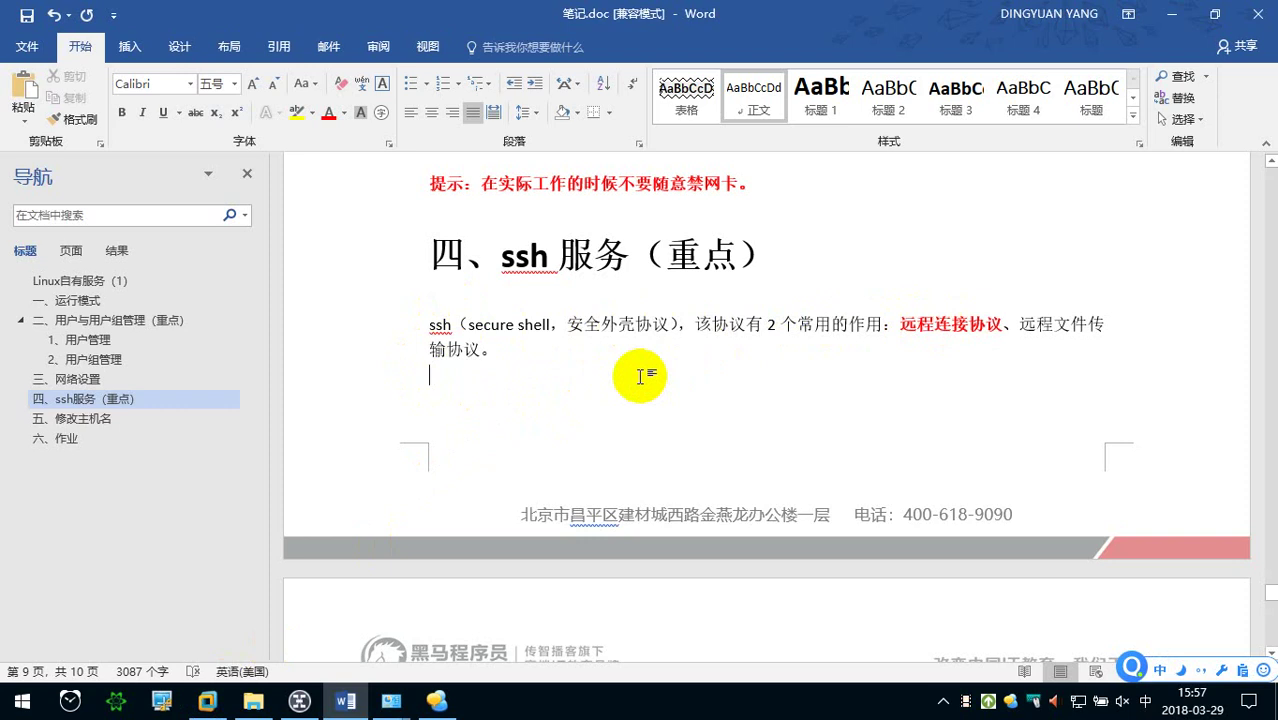
Step: On a new line, type '协议使用端口号：默认是22'
click(641, 377)
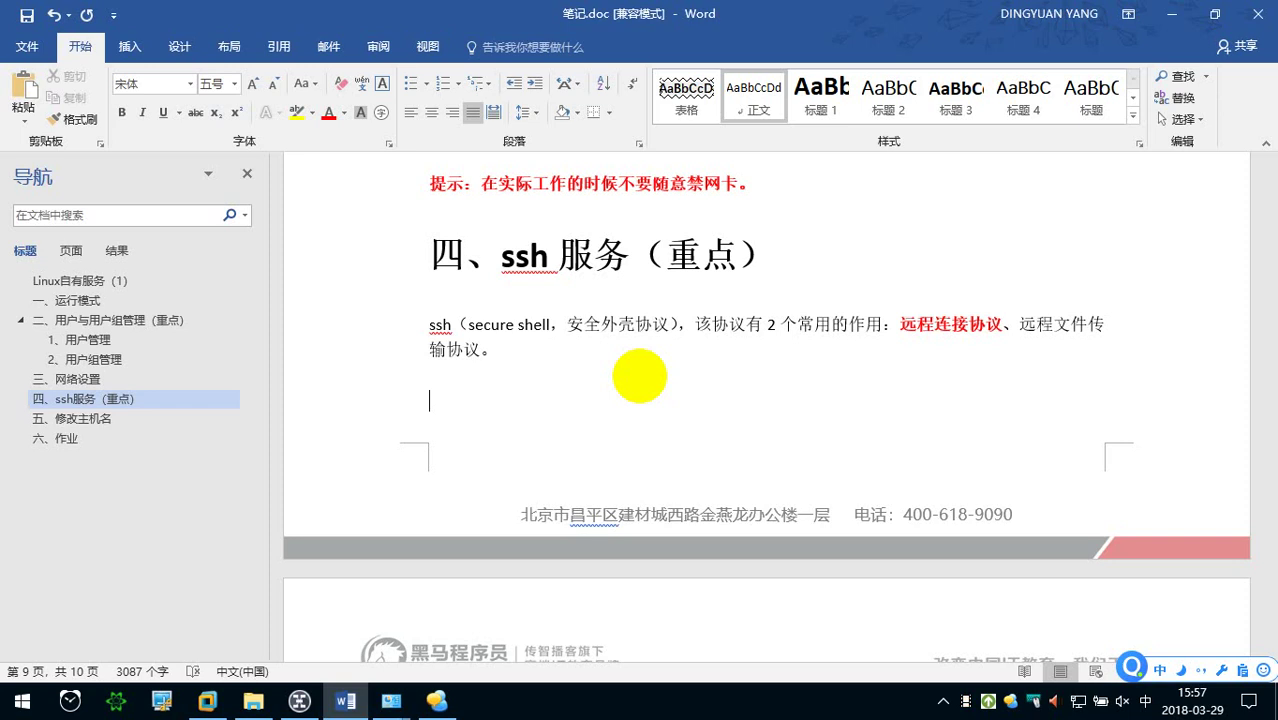
text(xieyi)
key(space)
text(shiyong)
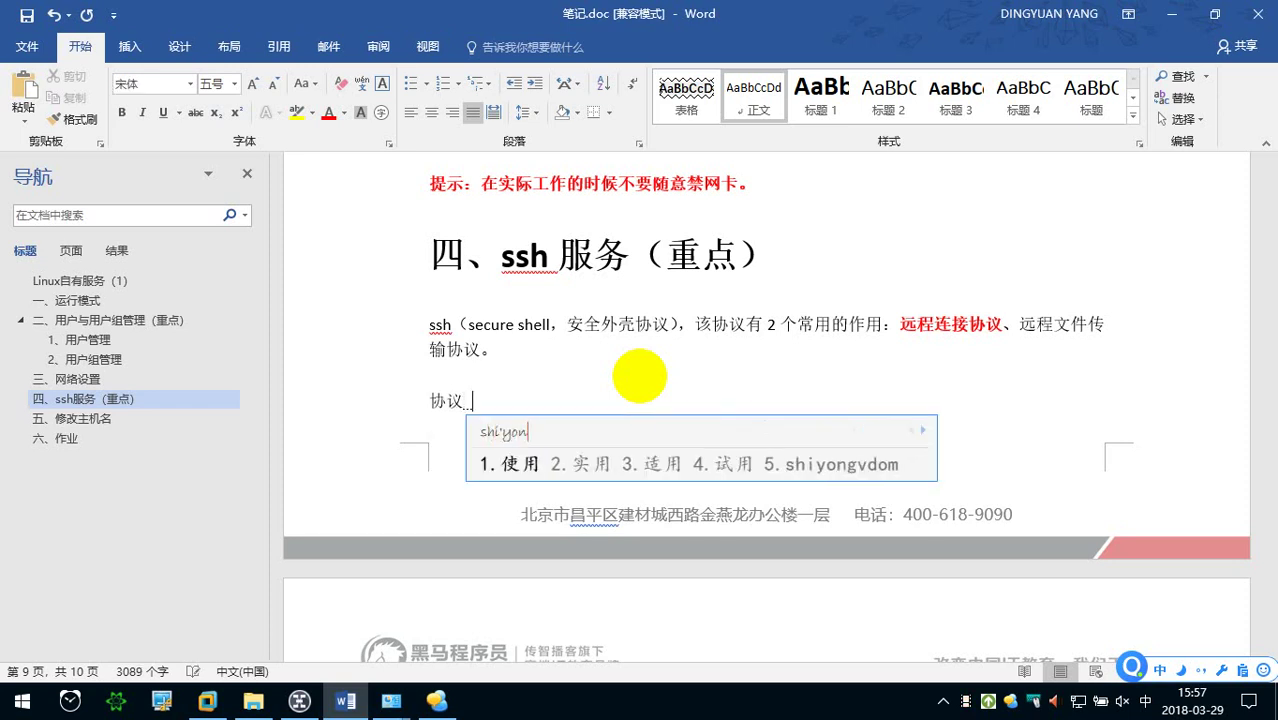
key(space)
text(duankou)
key(space)
text(hao2:moren)
key(space)
text(shi)
key(space)
text(1)
key(BackSpace)
text(22)
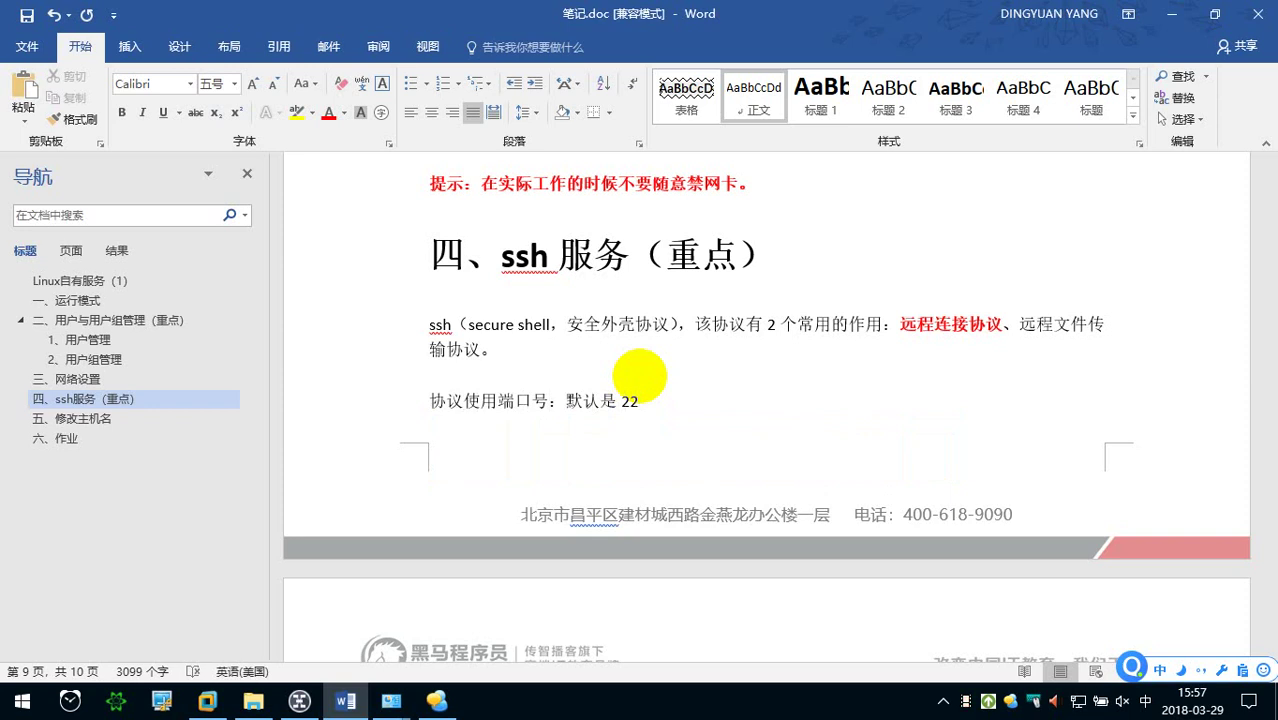
key(Return)
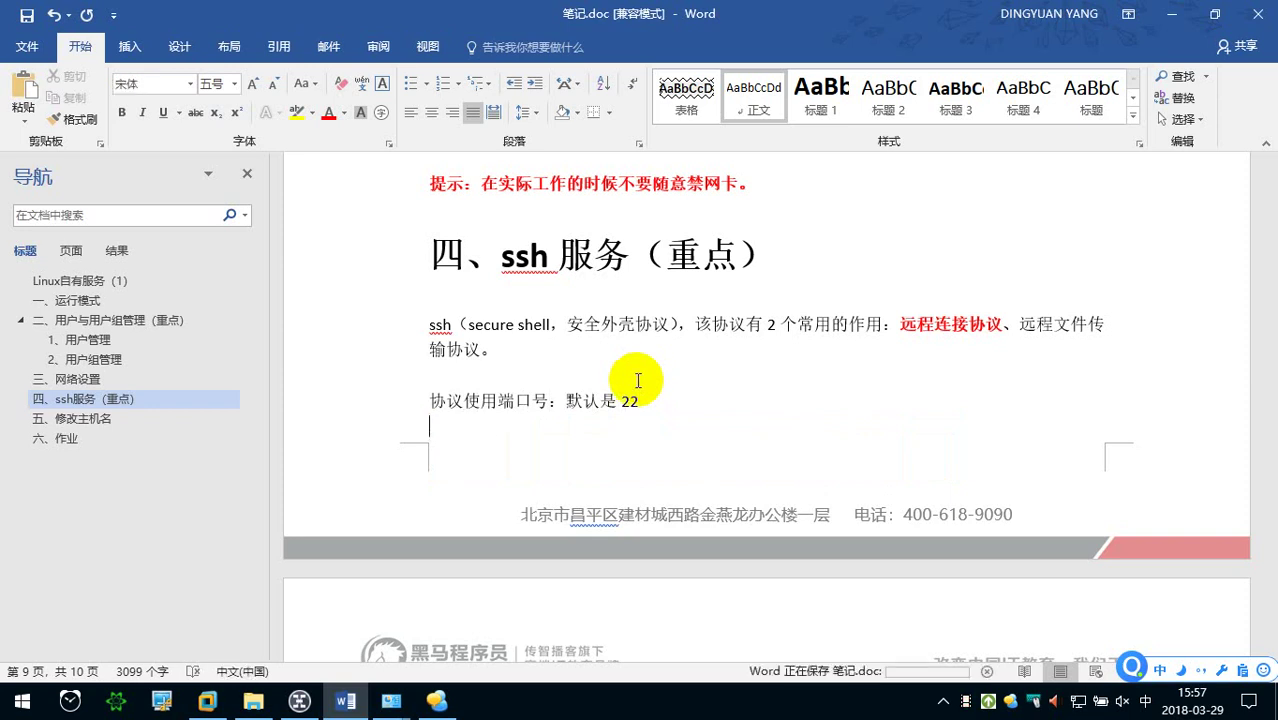
Step: Make the word 端口 bold and red
drag(531, 400, 498, 400)
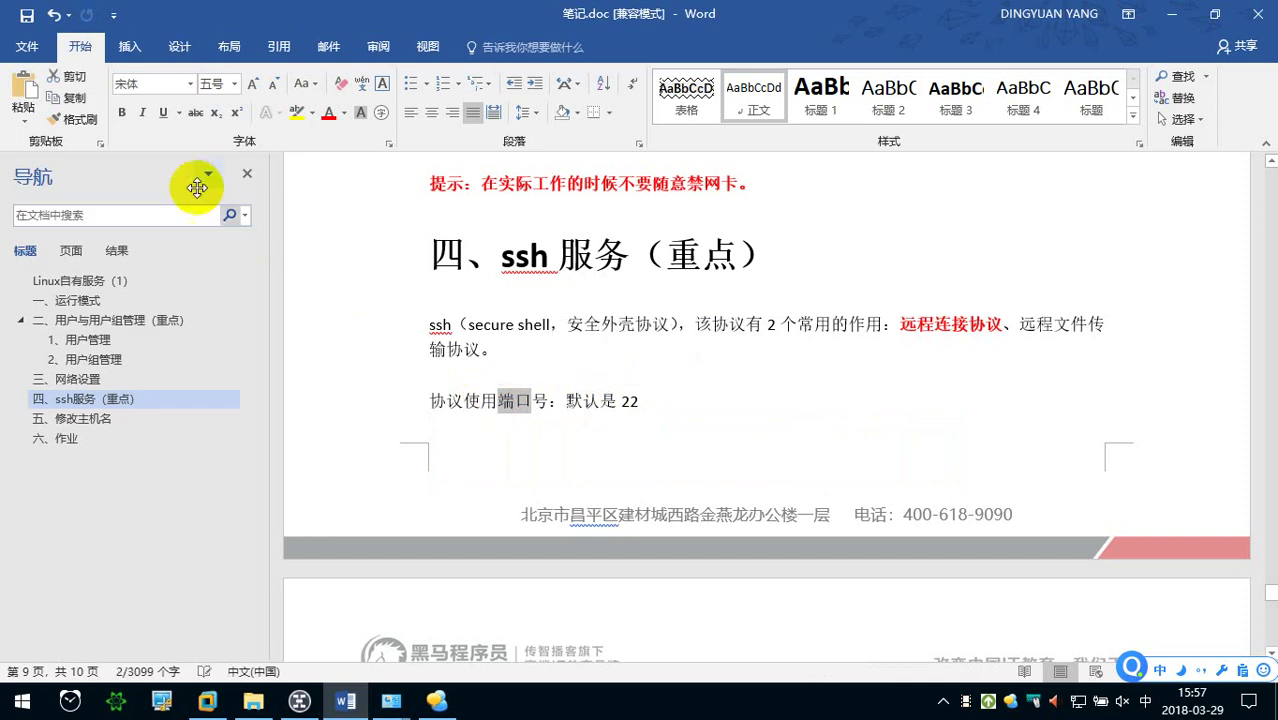
click(120, 113)
click(328, 112)
click(588, 370)
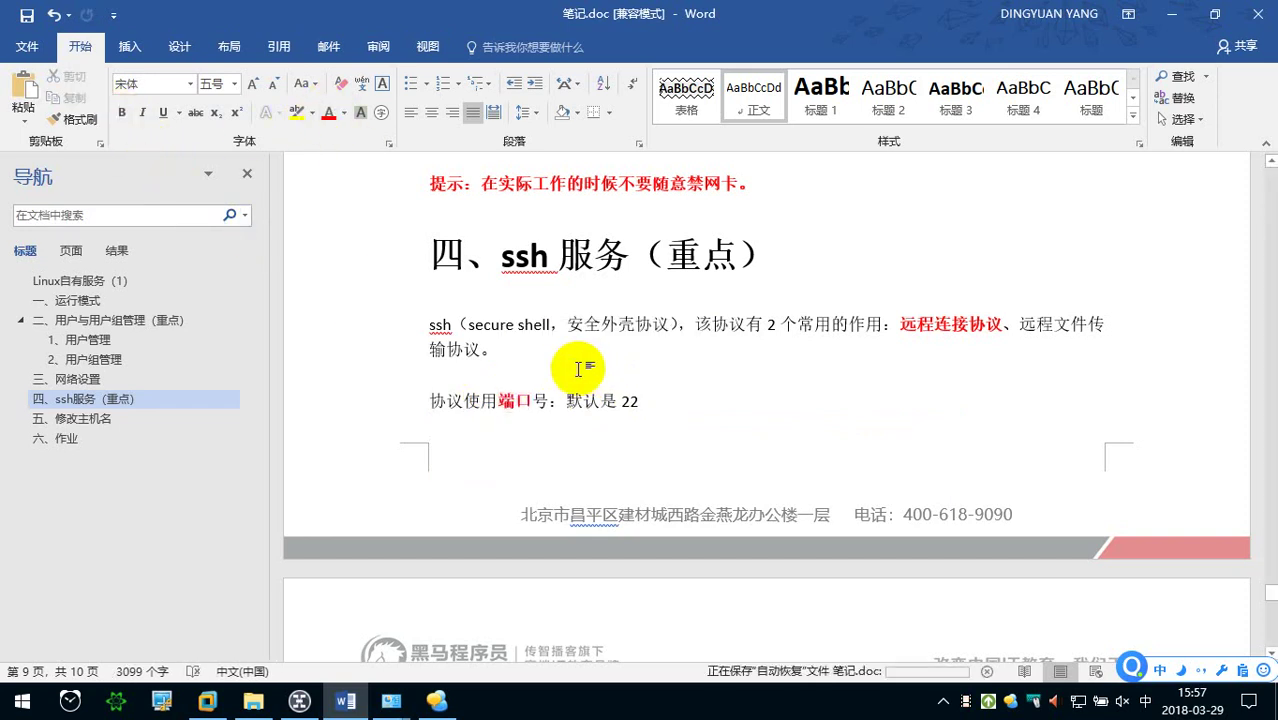
click(658, 403)
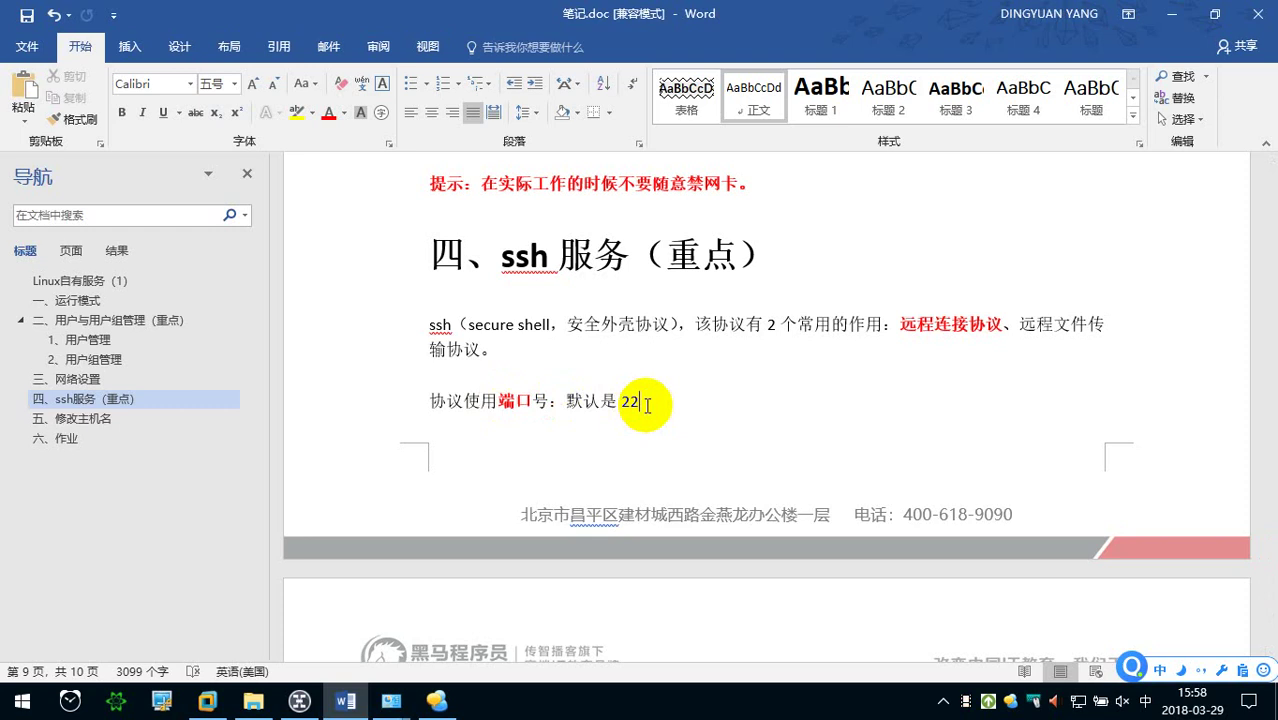
Step: Continue the port note with '可以是被修改的，如果需要修改，则需要修改'
key(alt+shift)
key(Return)
text(可以是被)
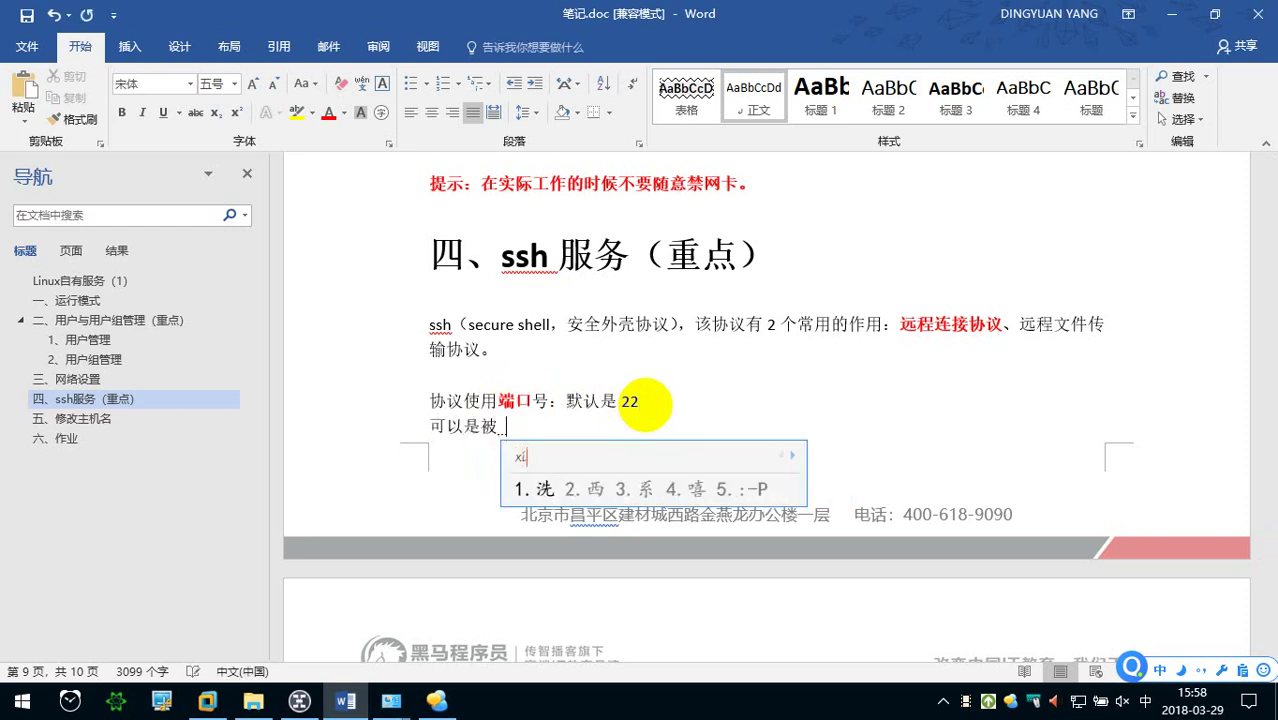
text(修改的)
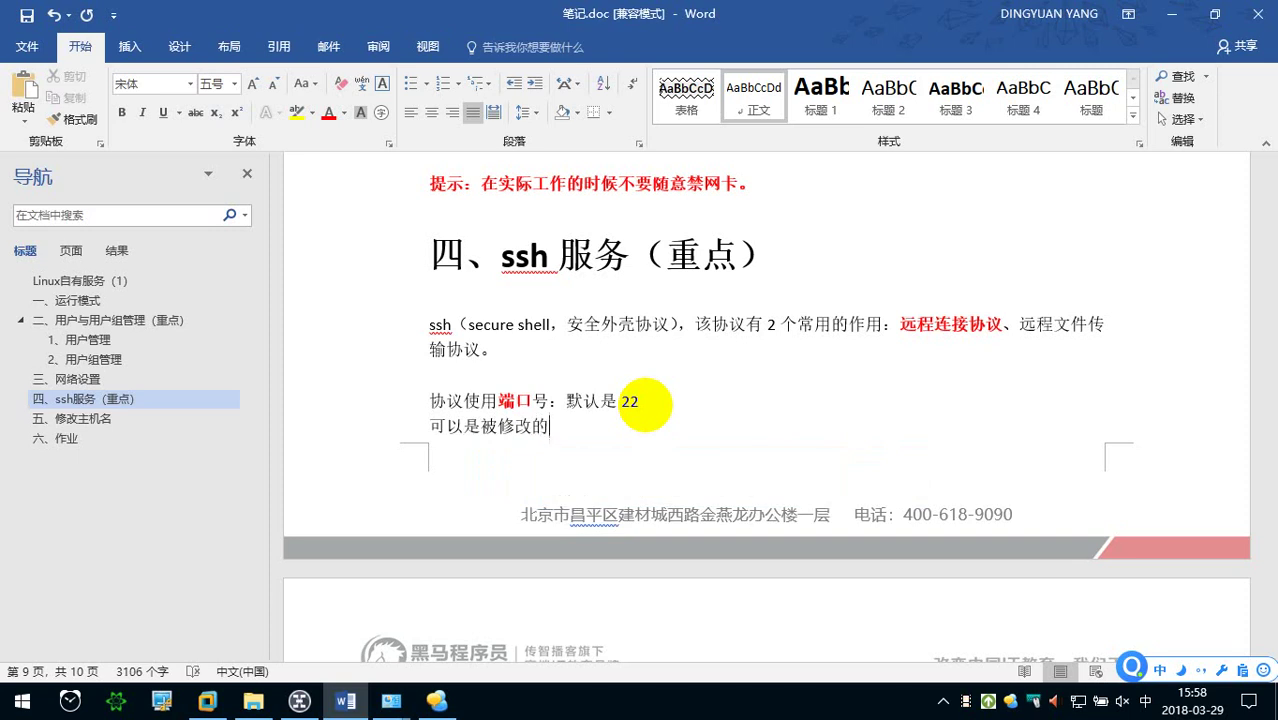
text(，)
text(如果需要xiug修改，则)
text(需要xiugai)
key(space)
Step: Finish the sentence with 'ssh服务的配置文件：' and start a new line
text(ssh)
key(Return)
text(fuwu)
key(space)
text(de)
key(space)
text(peiz)
key(space)
text(wenjian)
key(space)
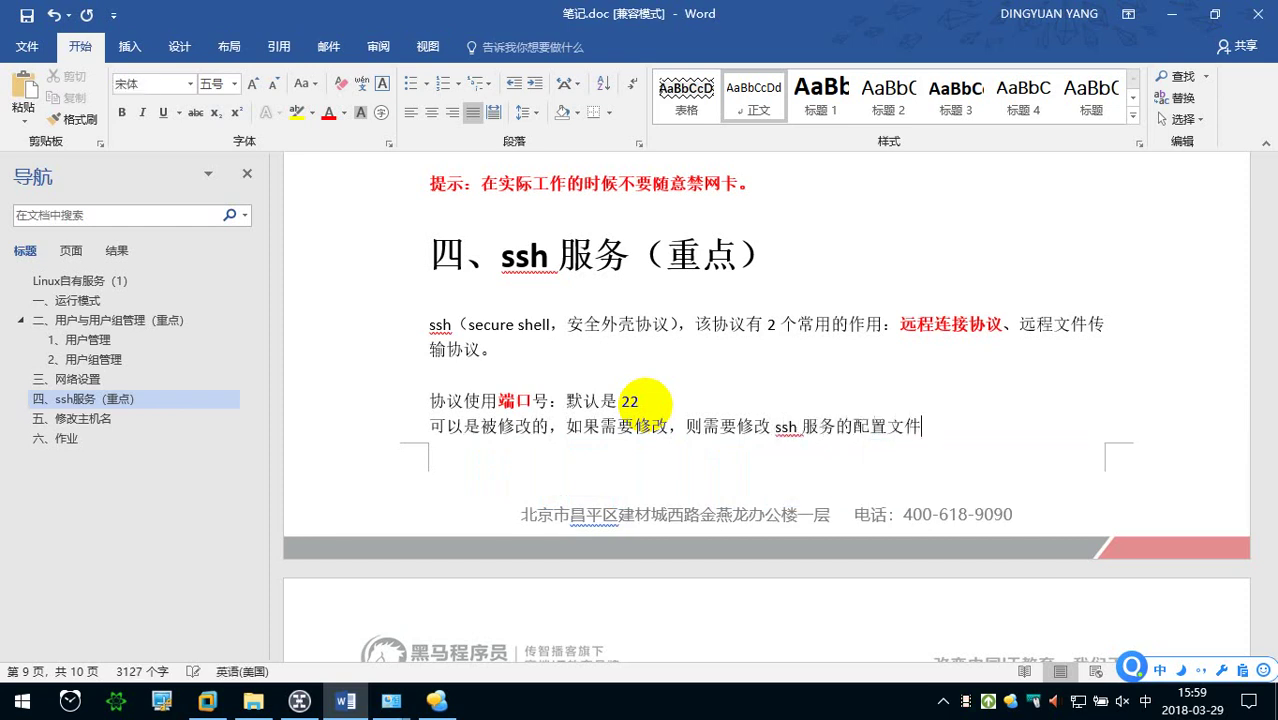
text(：)
key(Return)
scroll(627, 411, down, 1)
scroll(627, 411, down, 2)
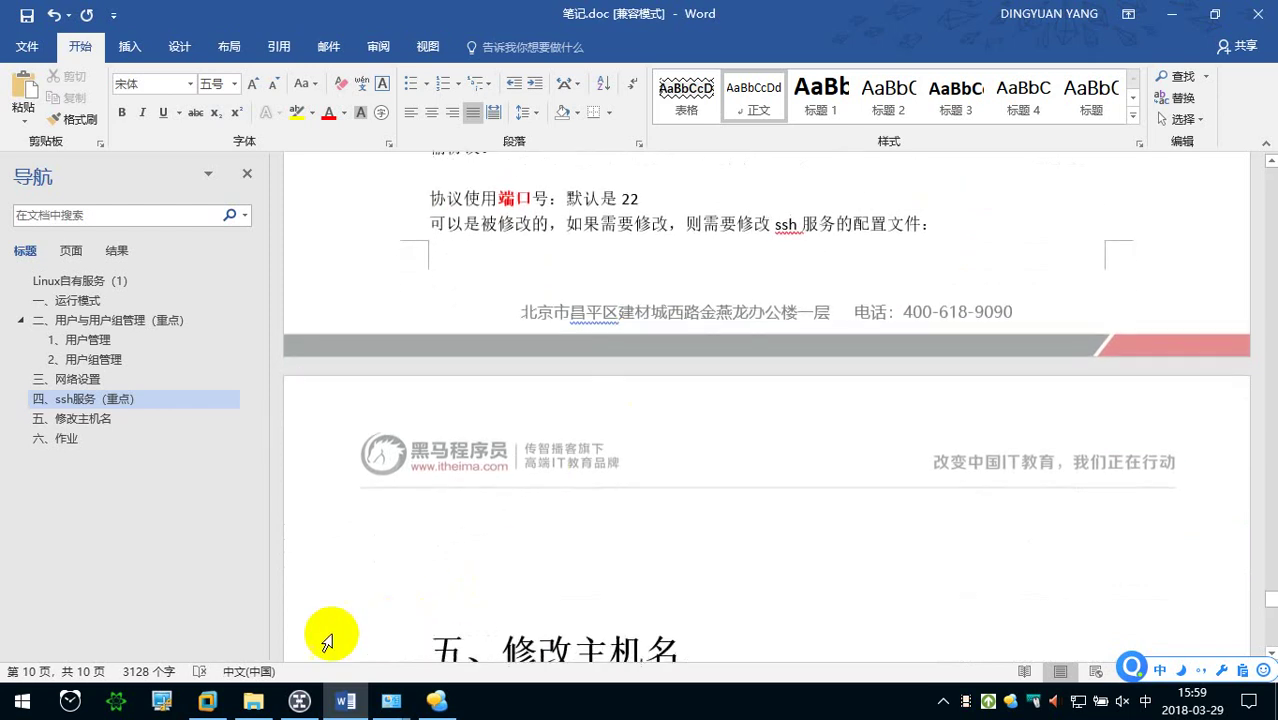
Step: At the CentOS prompt, enter 'vim /etc/ssh/ssh_config' using Tab completion, without running it
click(210, 702)
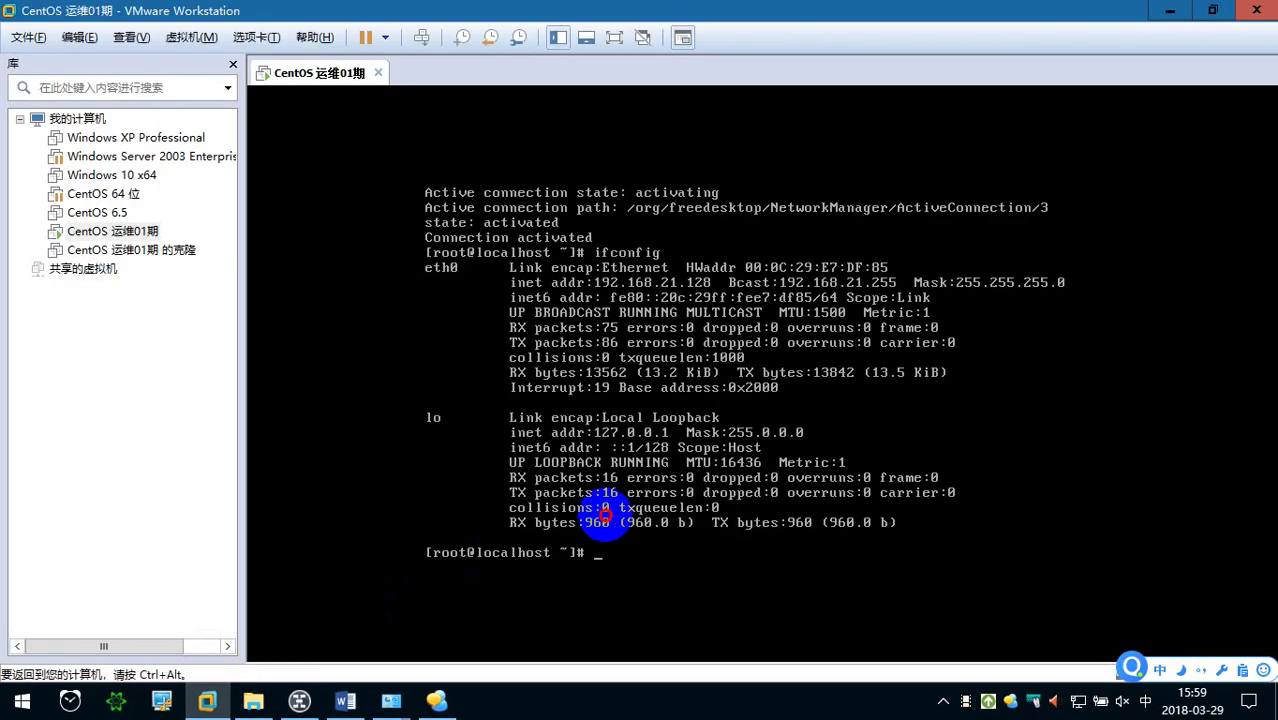
text(cat)
key(BackSpace)
key(BackSpace)
key(BackSpace)
key(BackSpace)
text(vim /etc/ssh/ssh)
text(d)
key(BackSpace)
key(BackSpace)
key(Tab)
key(Tab)
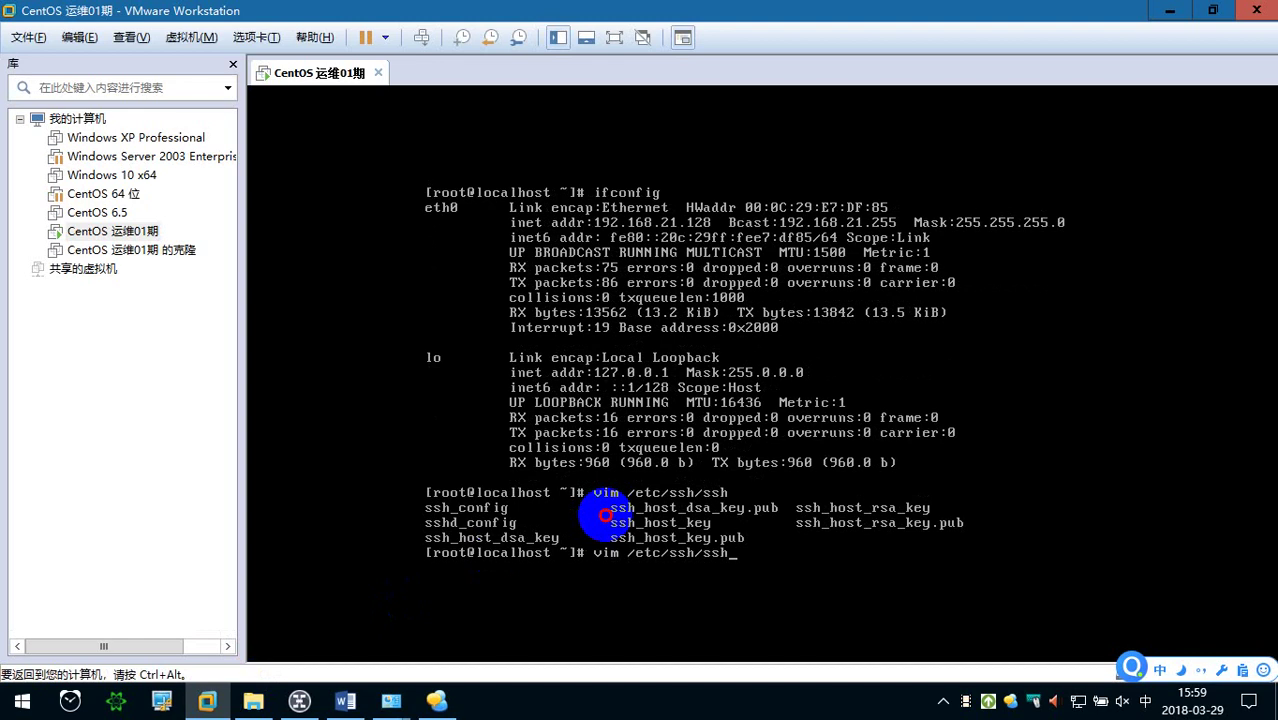
text(config)
key(ctrl+alt)
Step: In Word, type the line '#/etc/ssh/ssh_config' and start a new line
click(346, 699)
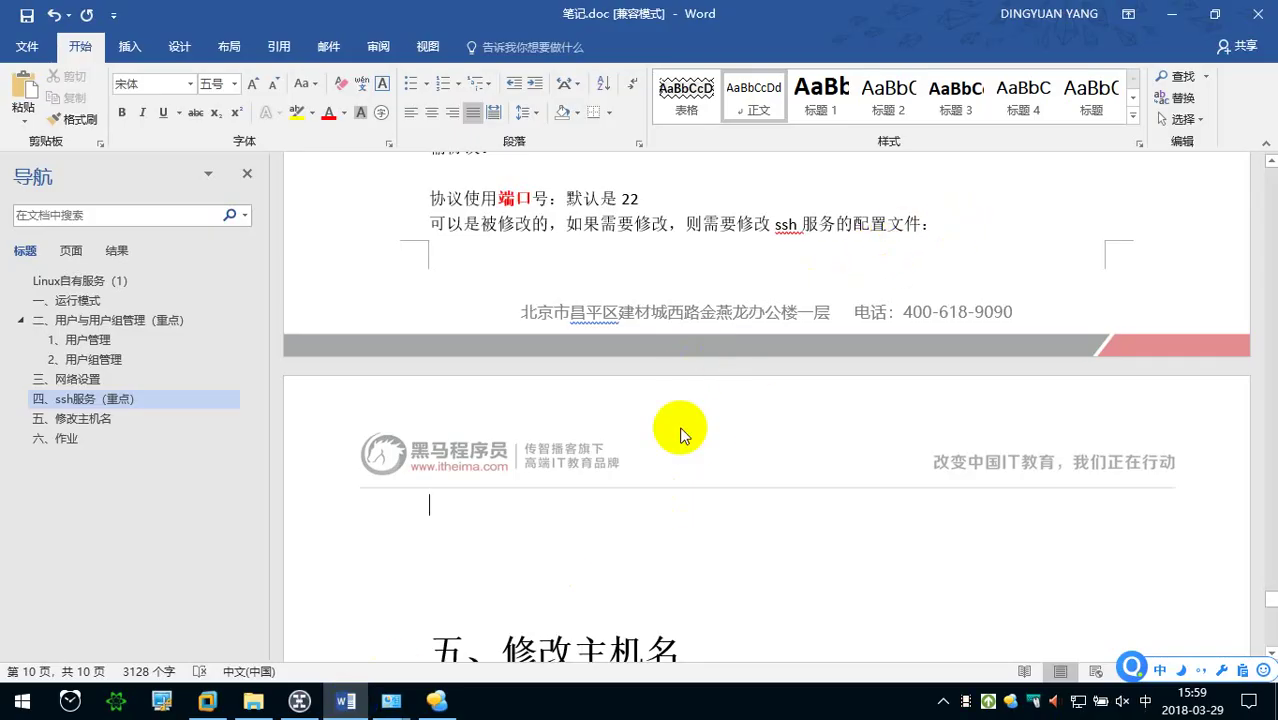
text(#)
key(shift)
text(/etc/ssh/ssh_config)
key(Return)
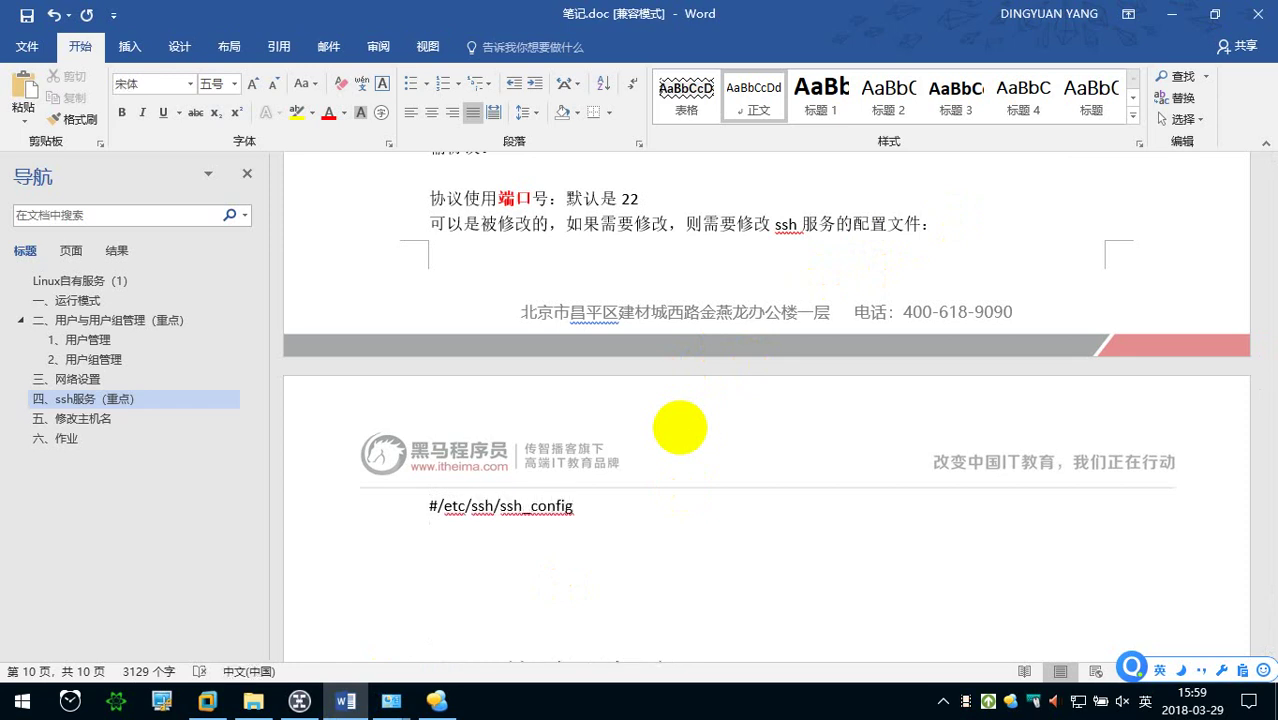
scroll(680, 427, down, 1)
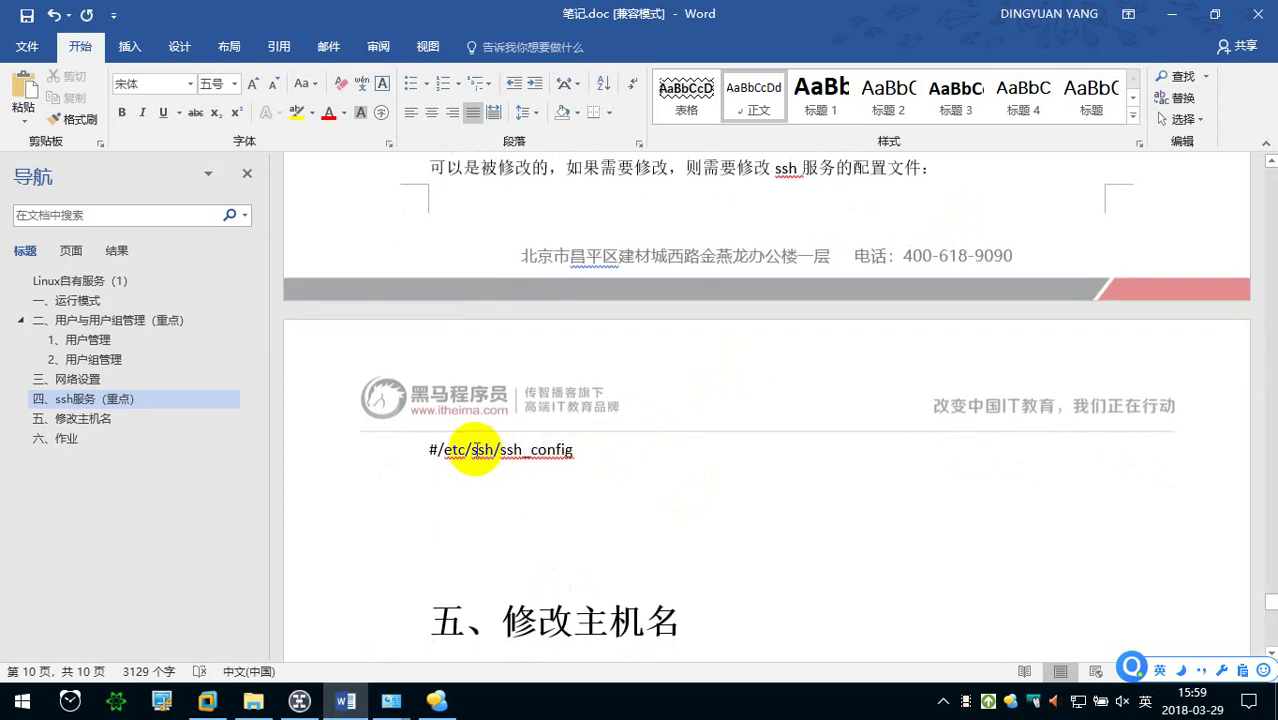
Step: Open ssh_config in vim, go to line 39, uncomment Port and try the value 200000
click(207, 700)
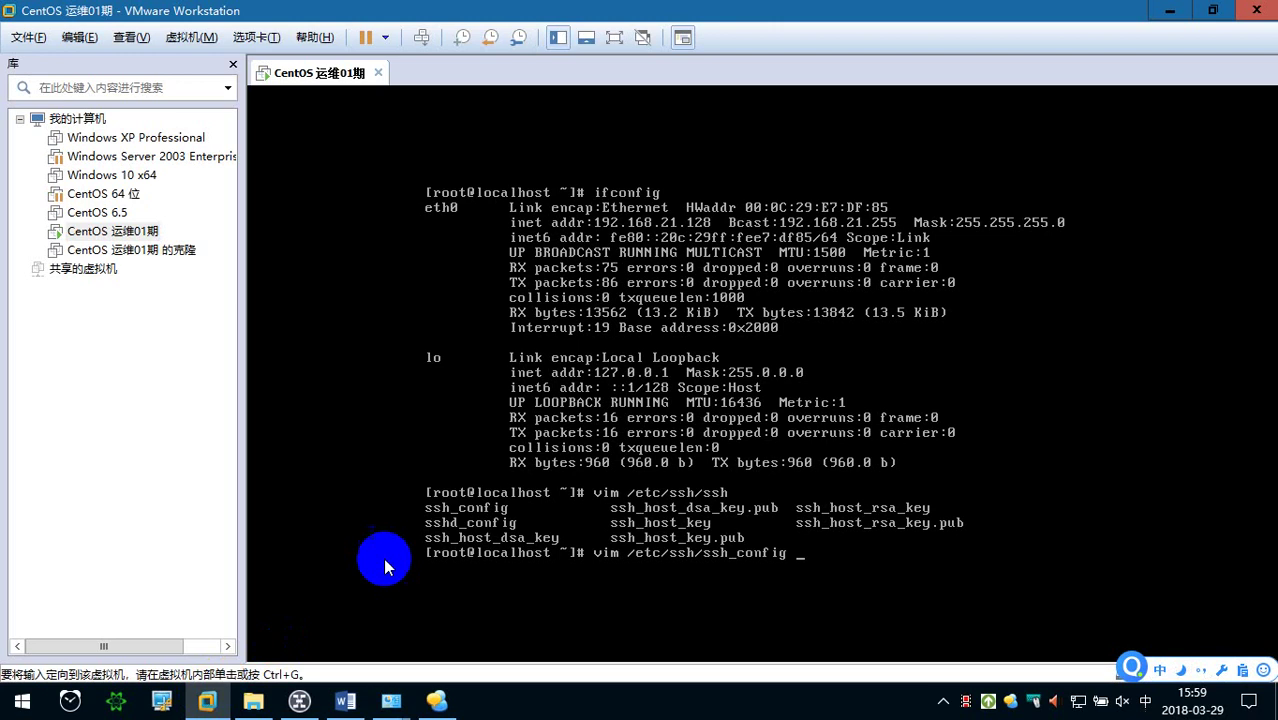
click(636, 460)
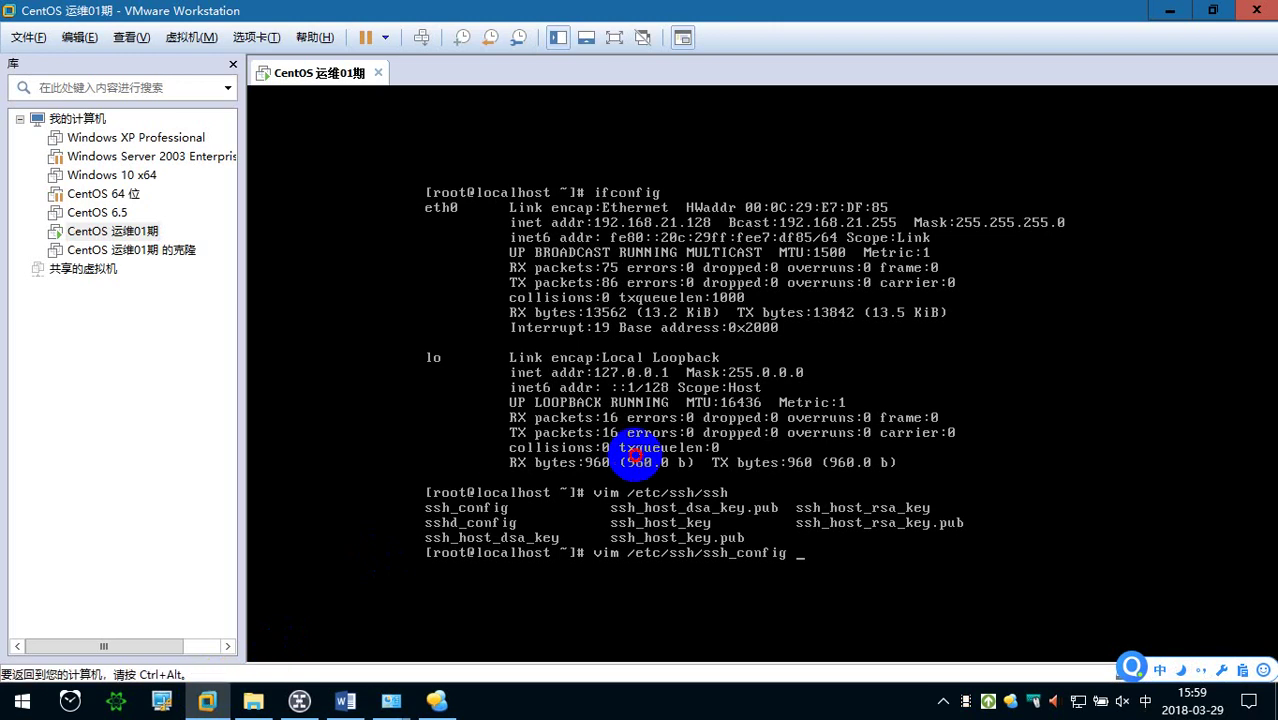
key(Return)
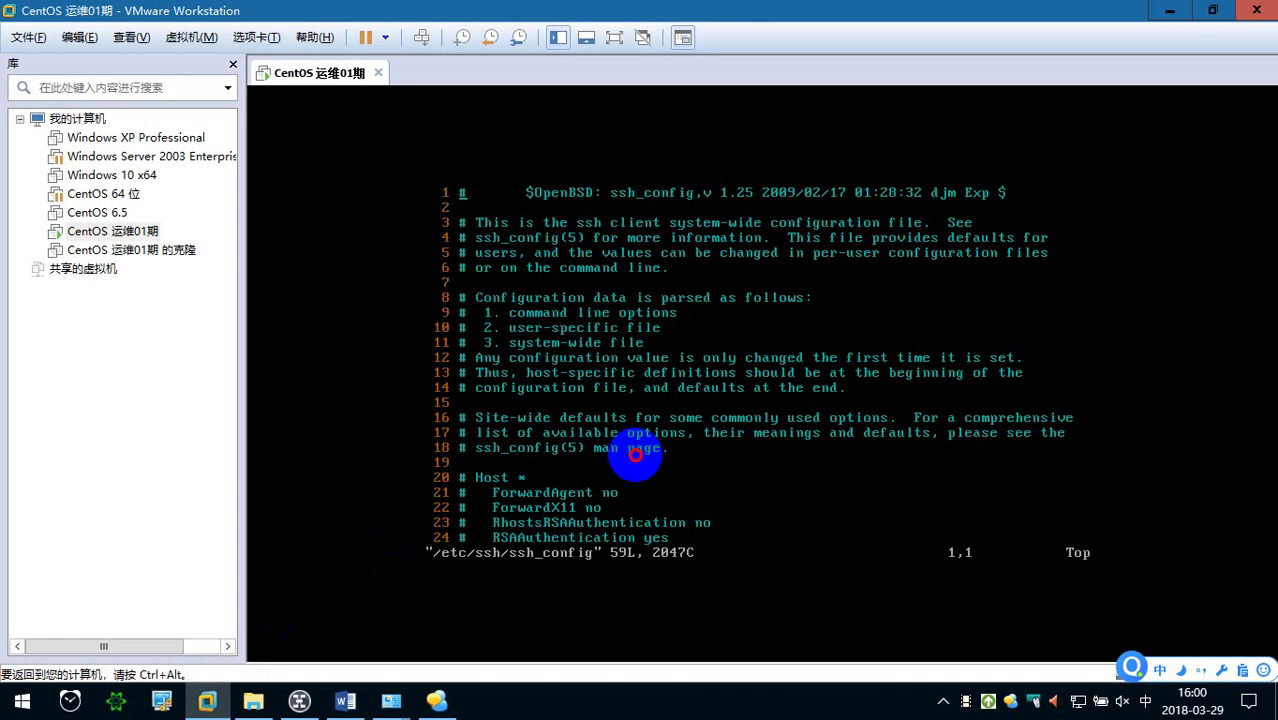
key(ctrl+f)
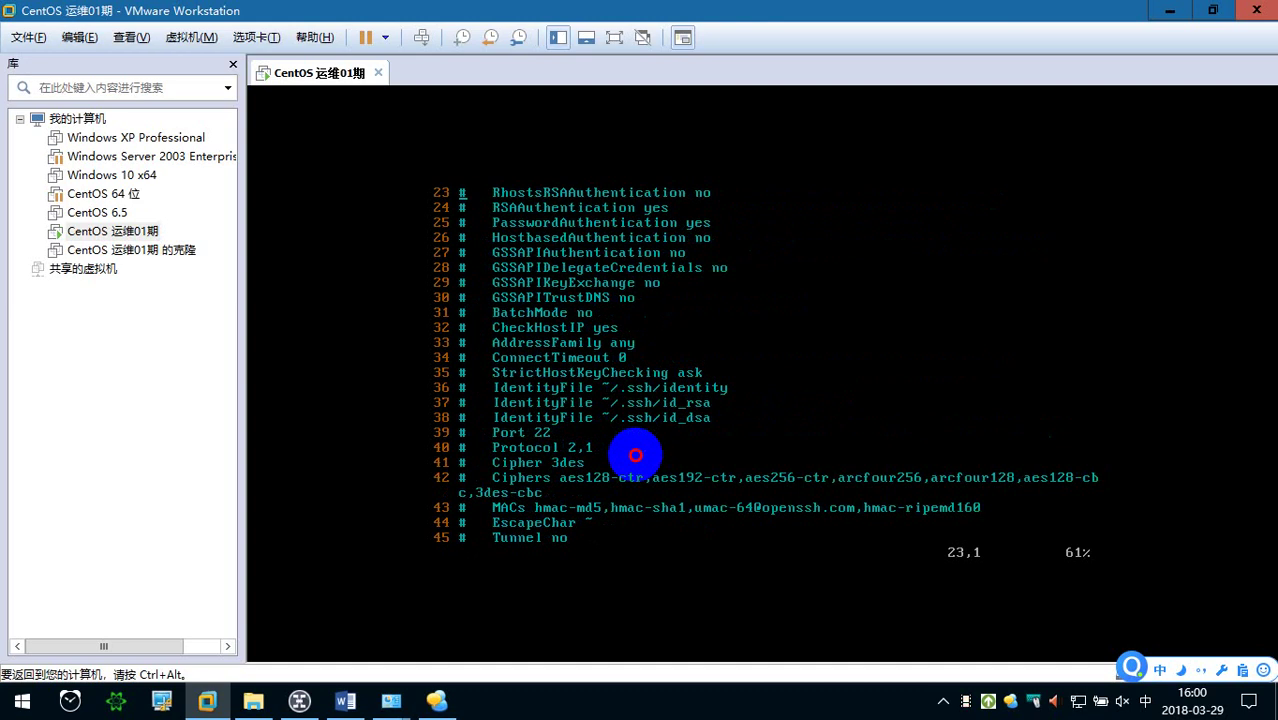
key(Down)
key(Down)
key(Down)
key(Down)
key(Down)
key(Down)
key(x)
key(w)
key(Left)
key(Left)
key(i)
key(BackSpace)
key(Right)
key(Right)
key(Right)
key(Right)
key(Right)
key(Right)
key(Right)
key(Right)
key(Right)
key(Right)
key(BackSpace)
key(BackSpace)
text(20000)
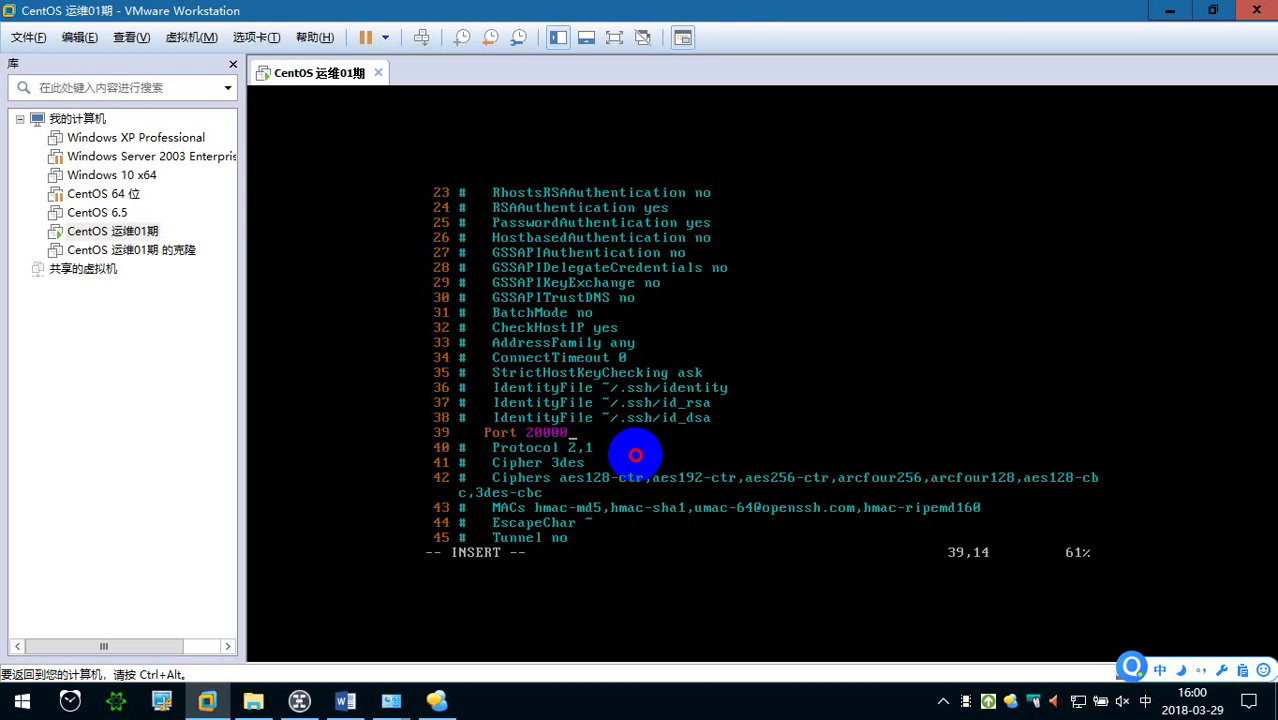
text(0)
Step: Restore line 39 to '# Port 22' and leave insert mode
key(ctrl+alt)
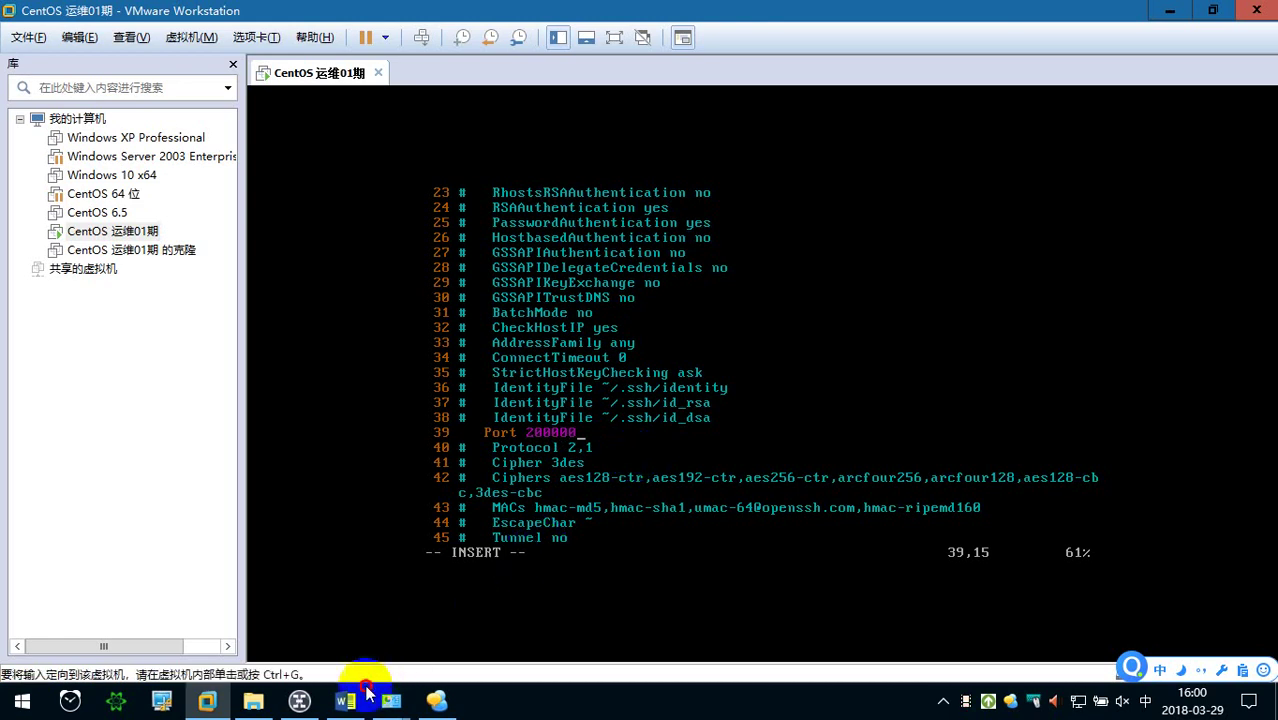
click(346, 703)
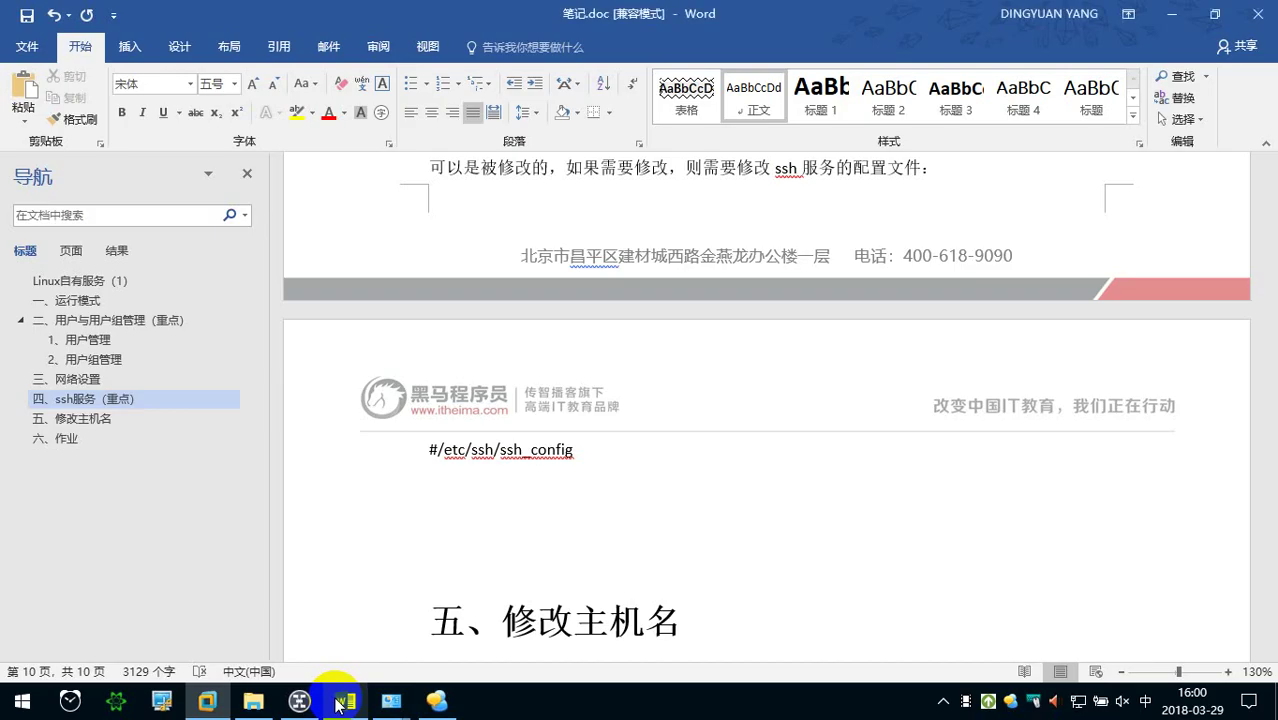
scroll(657, 455, up, 1)
scroll(657, 455, down, 1)
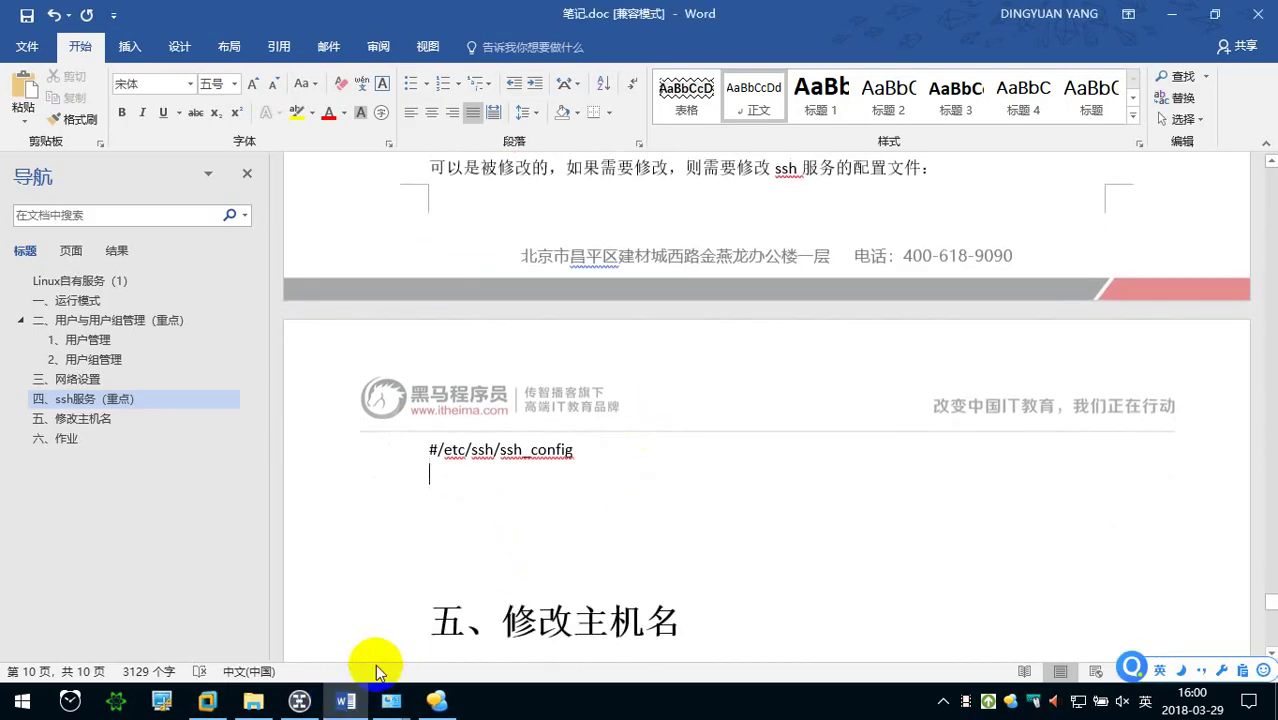
click(207, 700)
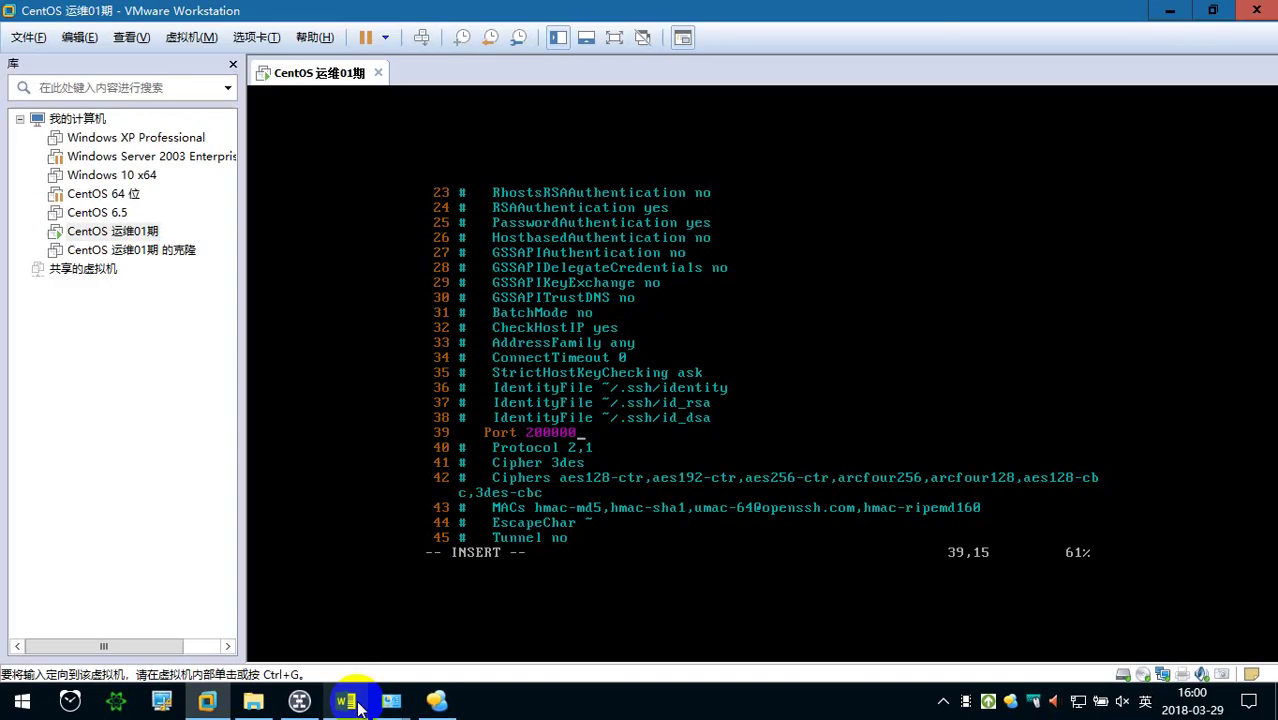
click(552, 514)
key(BackSpace)
key(BackSpace)
key(BackSpace)
key(BackSpace)
key(Left)
key(Left)
key(Left)
key(Left)
key(Left)
key(Left)
key(Left)
key(Left)
key(Left)
key(Left)
text(#)
key(Escape)
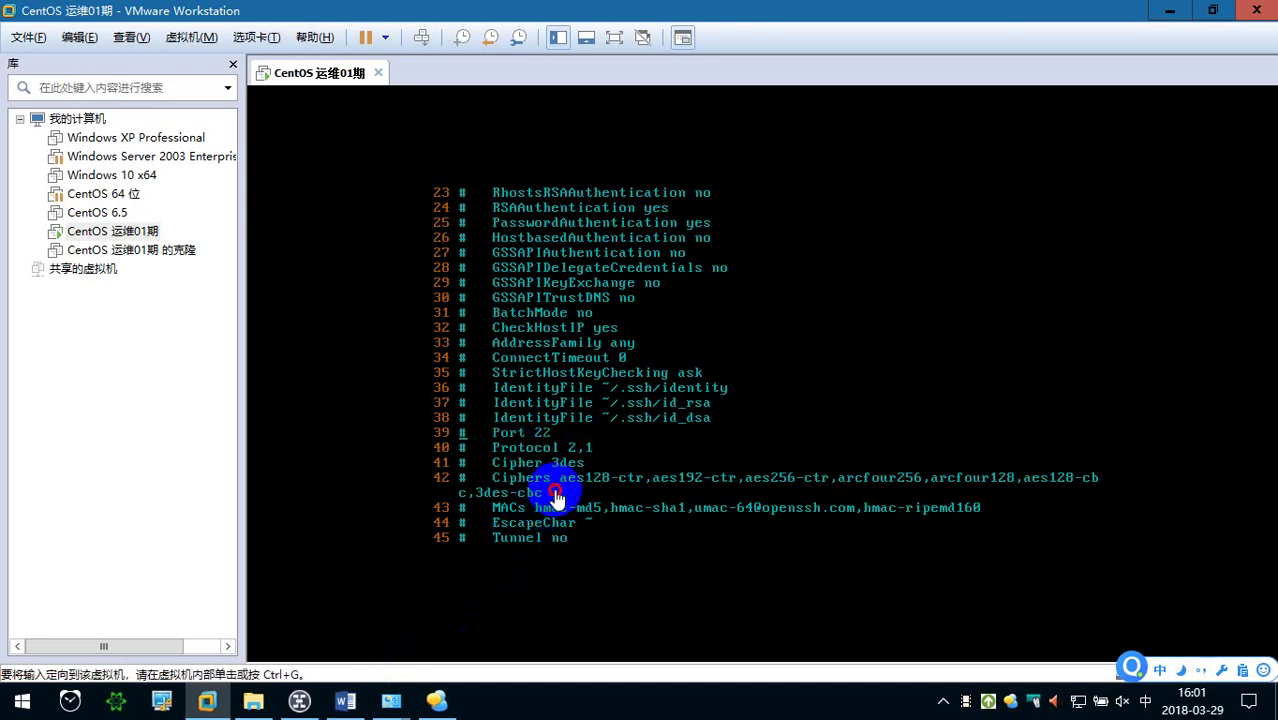
key(ctrl+alt+a)
Step: Capture ssh_config lines 35–41 with a red rectangle around Port 22
drag(412, 367, 756, 470)
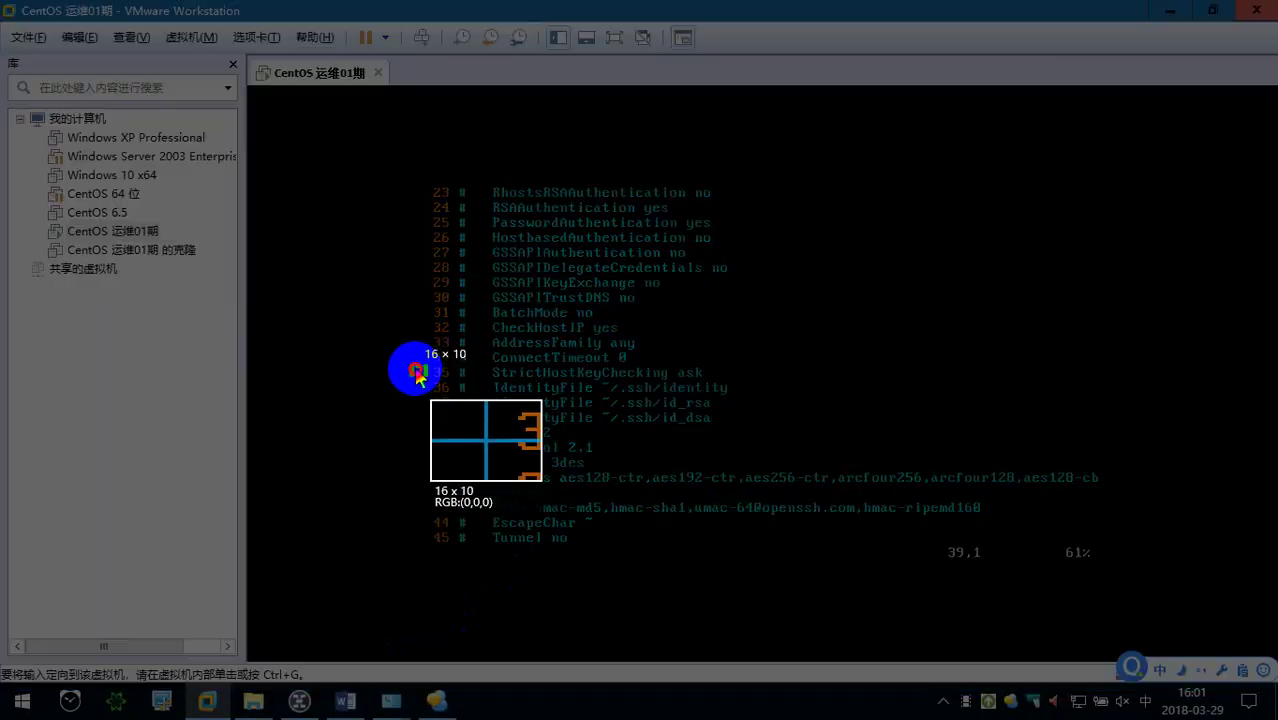
click(425, 487)
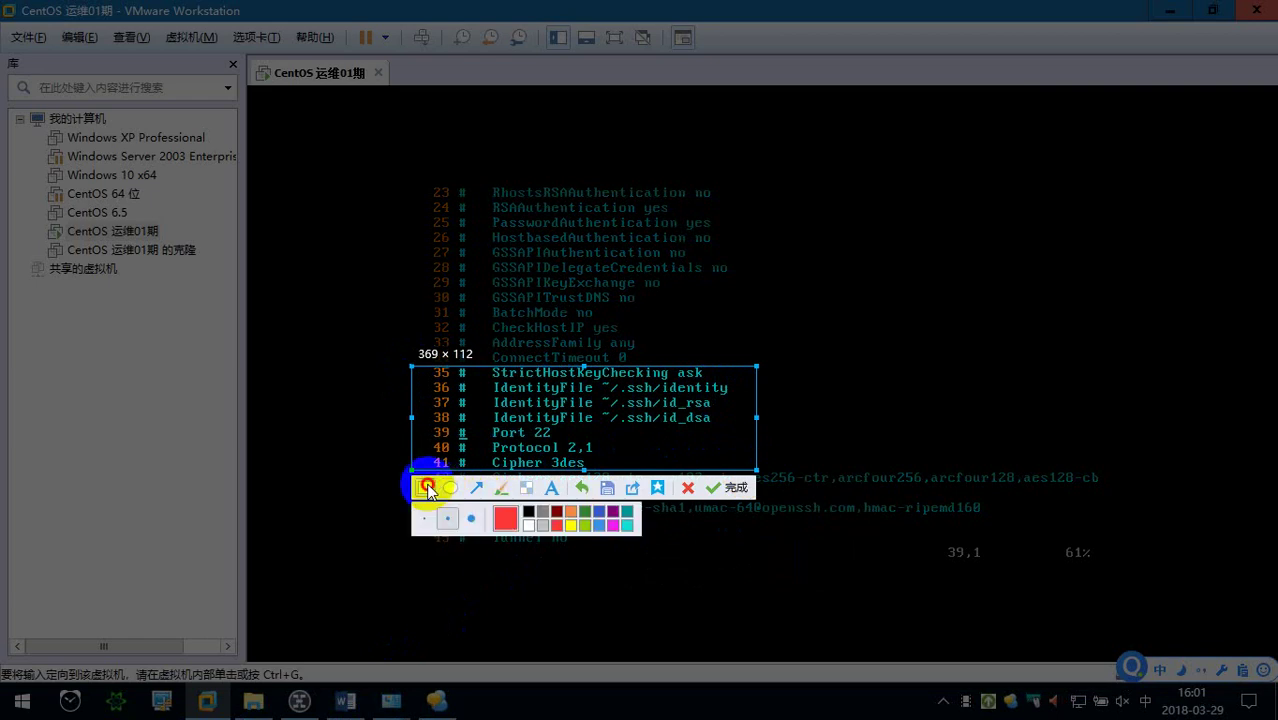
drag(579, 446, 435, 419)
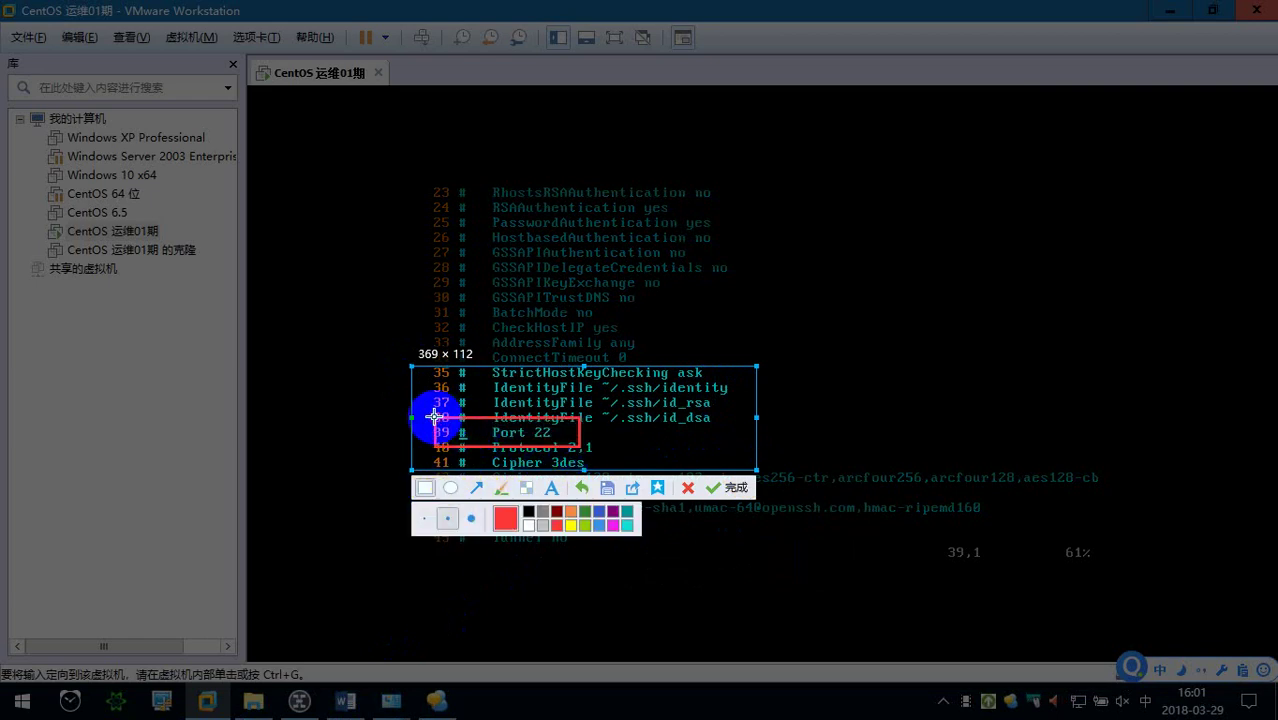
click(735, 488)
Step: Paste the capture into Word below the path line and start a new line
click(345, 700)
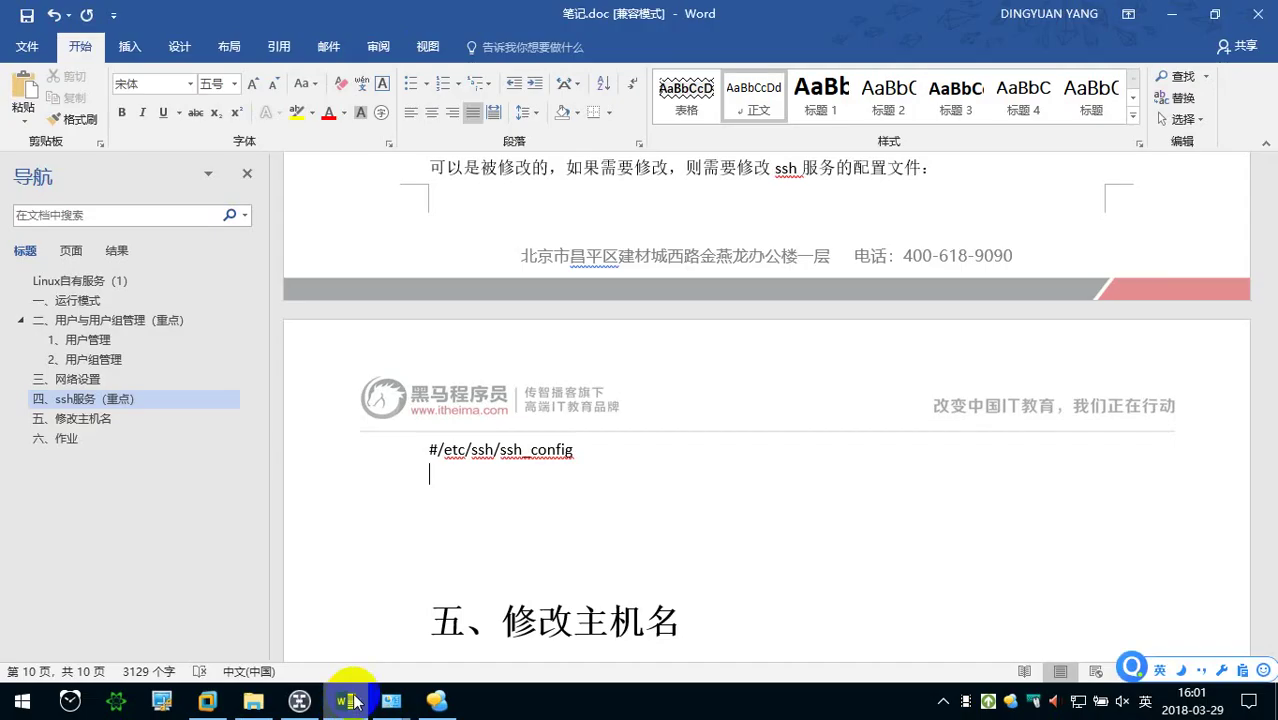
key(ctrl+v)
key(Return)
text(duank)
key(BackSpace)
key(BackSpace)
key(BackSpace)
key(BackSpace)
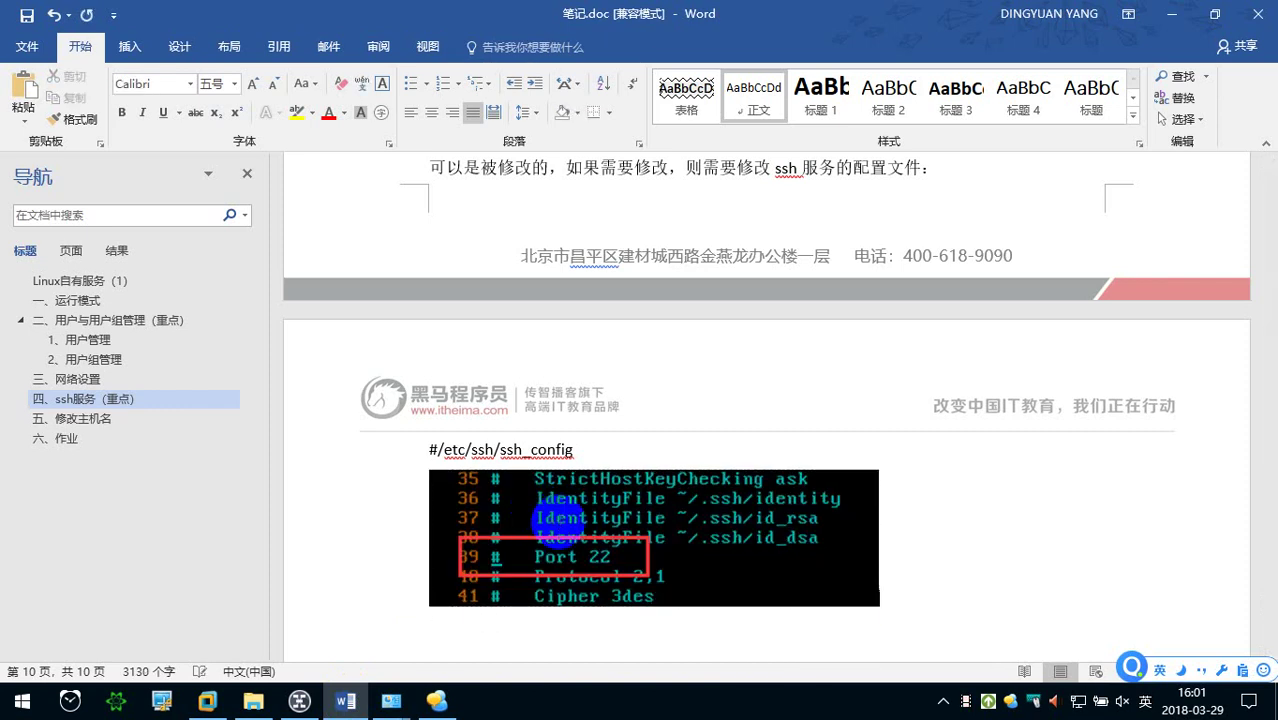
Step: Type the note '端口号可以修改，但是得注意 2 个事项：' and start an indented line below it
key(shift)
text(duankou hao keyi xiugai ,dan)
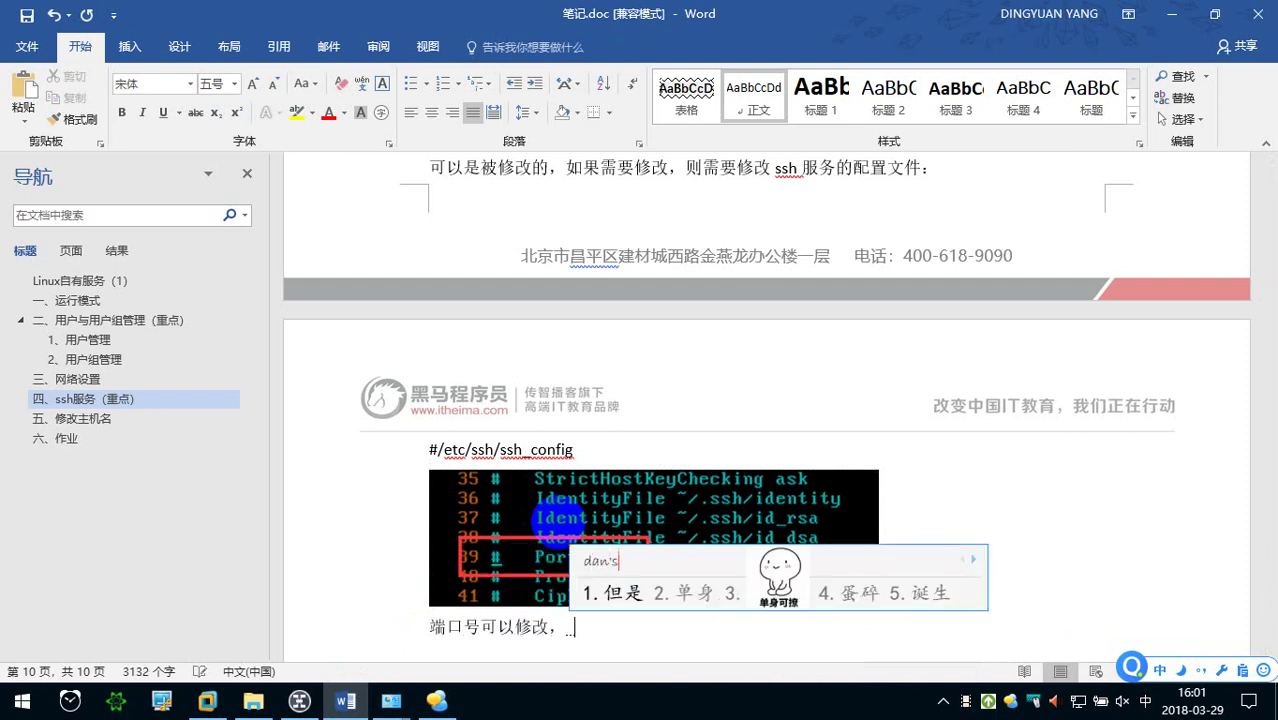
text(shi dei zhuyi 2ge shixiang)
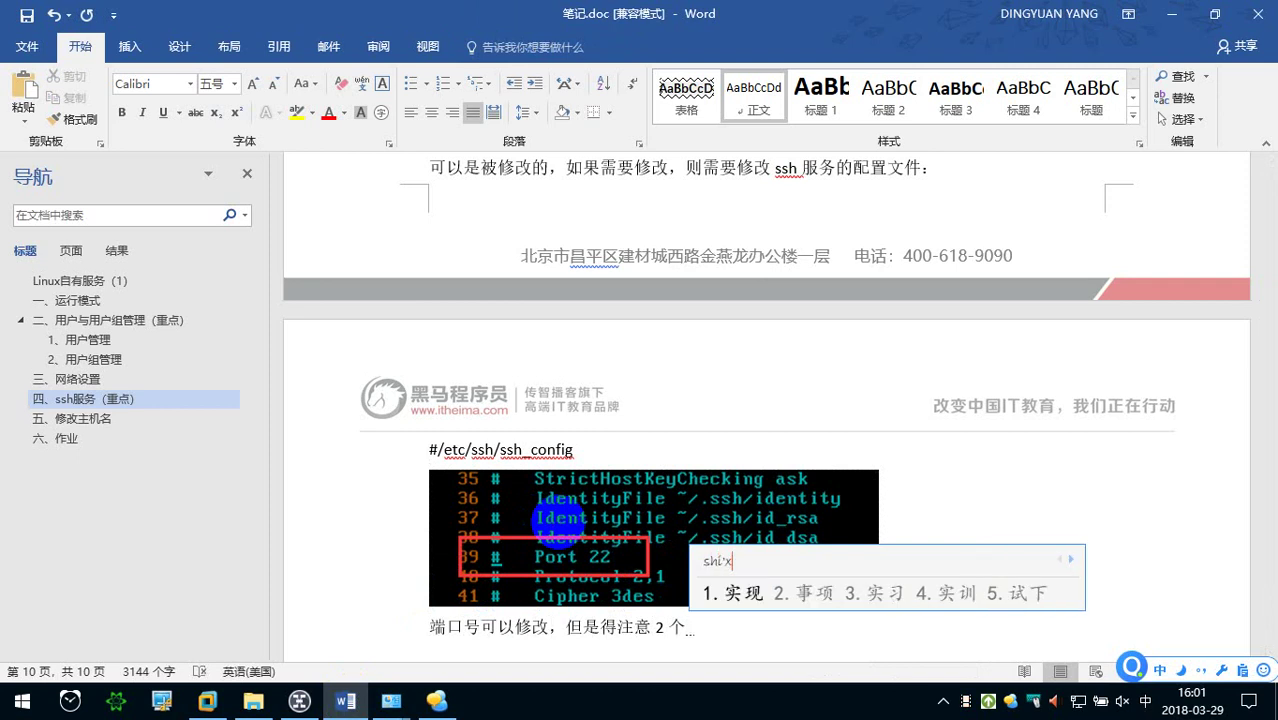
text( :)
key(Return)
key(Tab)
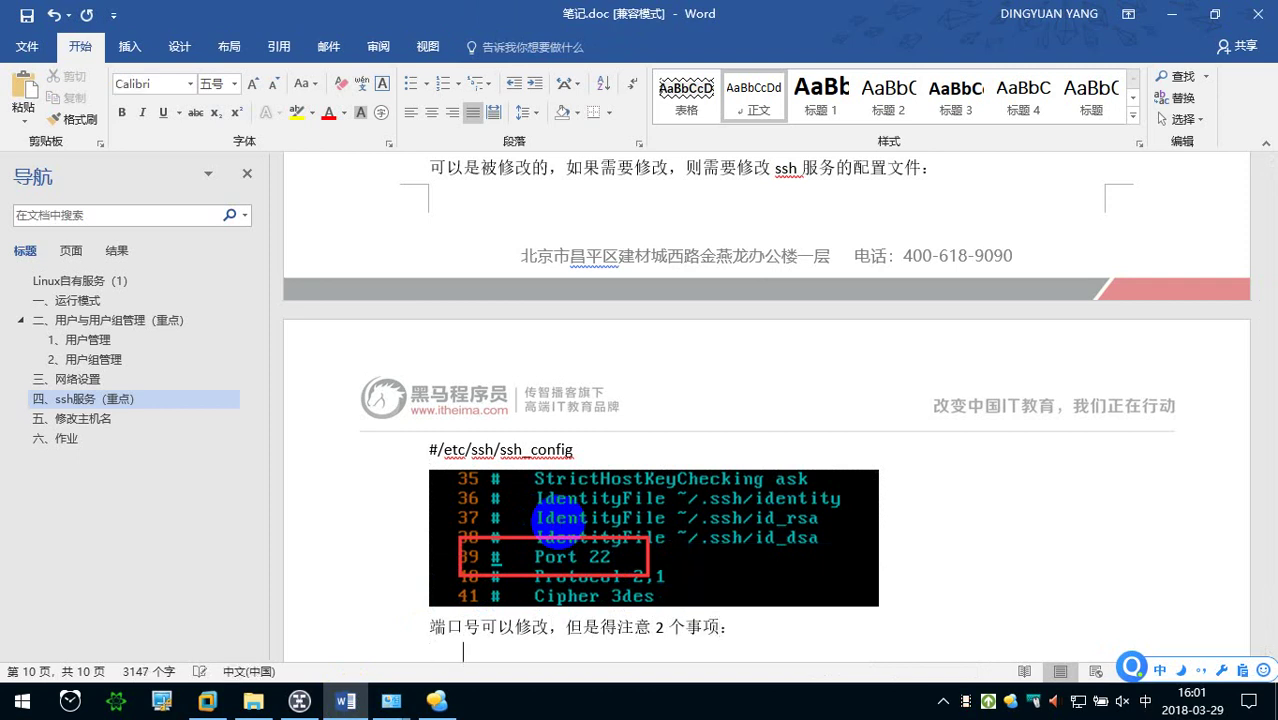
Step: Write the first caveat 'a. 注意范围，端口范围是从 0-65535'
text(yi)
key(Escape)
text(a.)
key(shift)
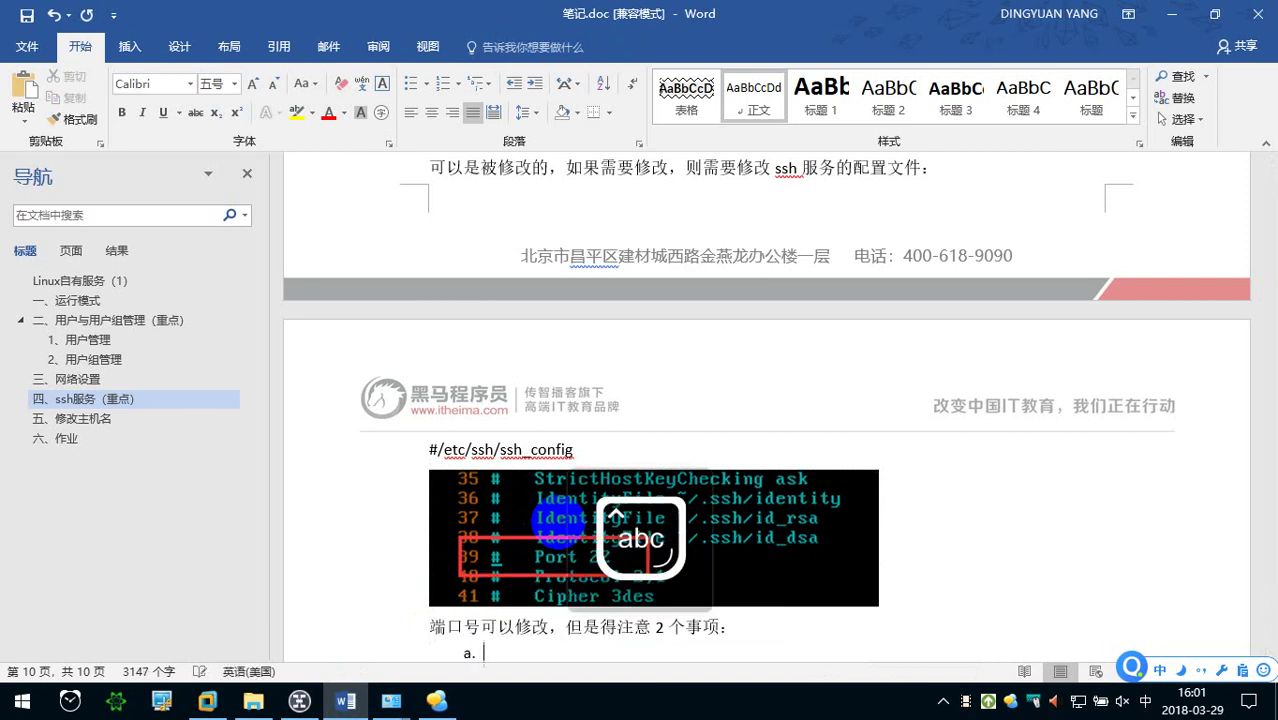
key(shift)
text(zhuyi fanwei)
key(space)
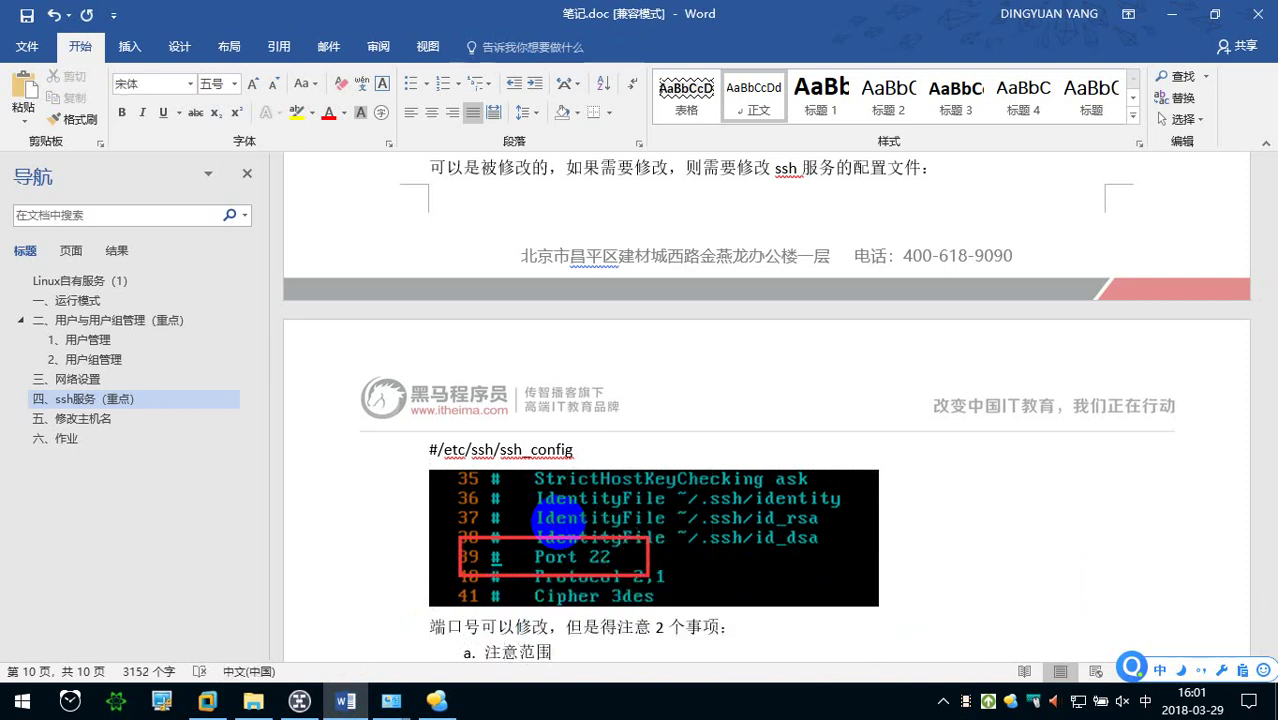
text(,duankou)
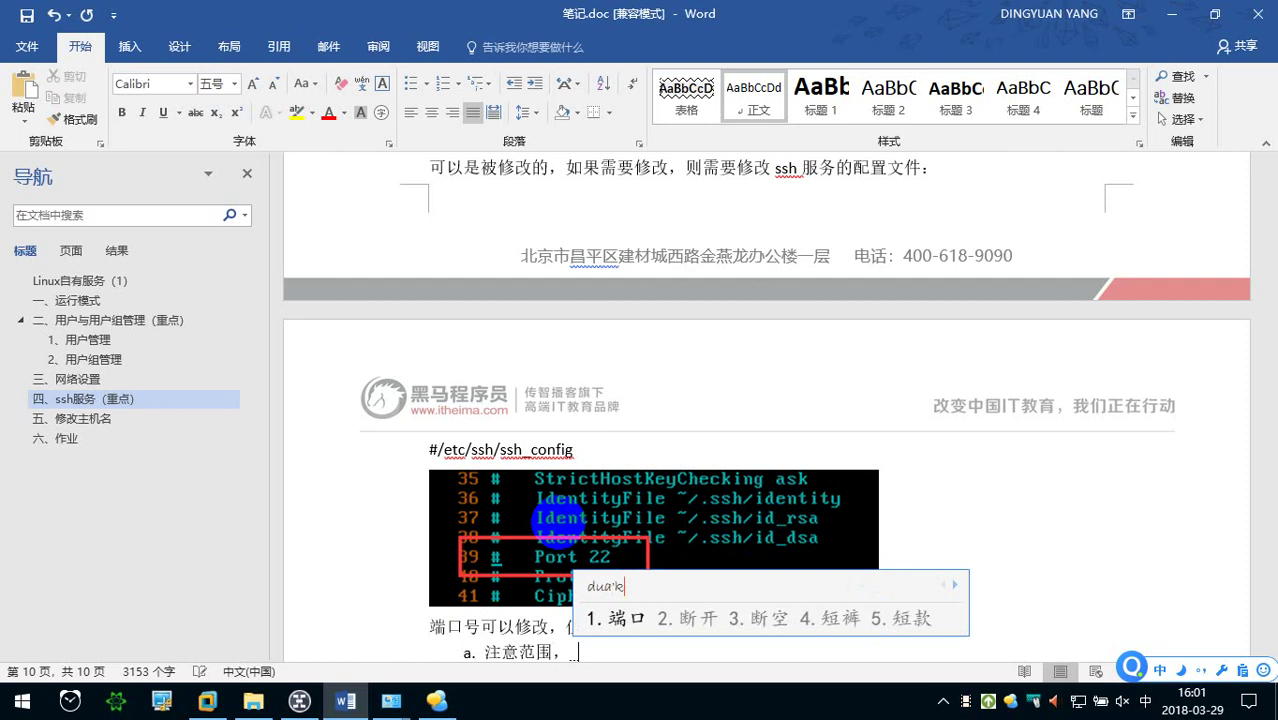
key(space)
text(fan'wei)
key(space)
text(shi)
key(space)
text(cong)
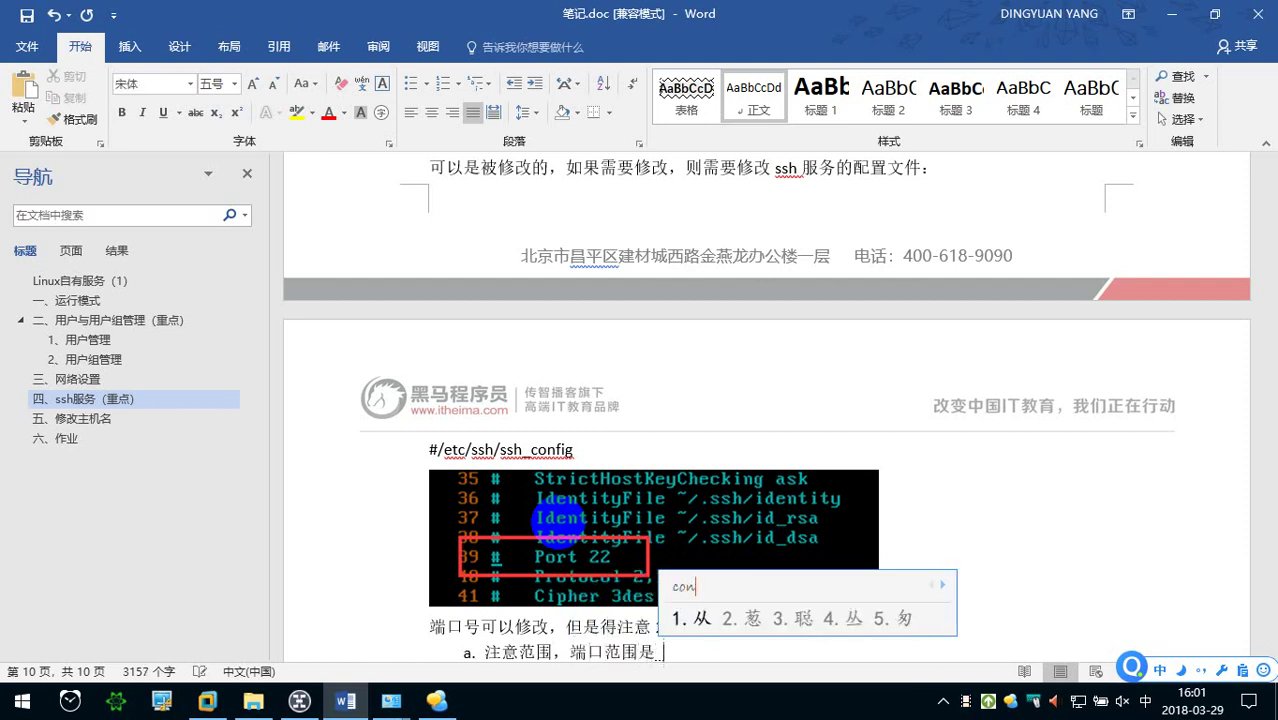
key(space)
key(shift)
text(0-65535)
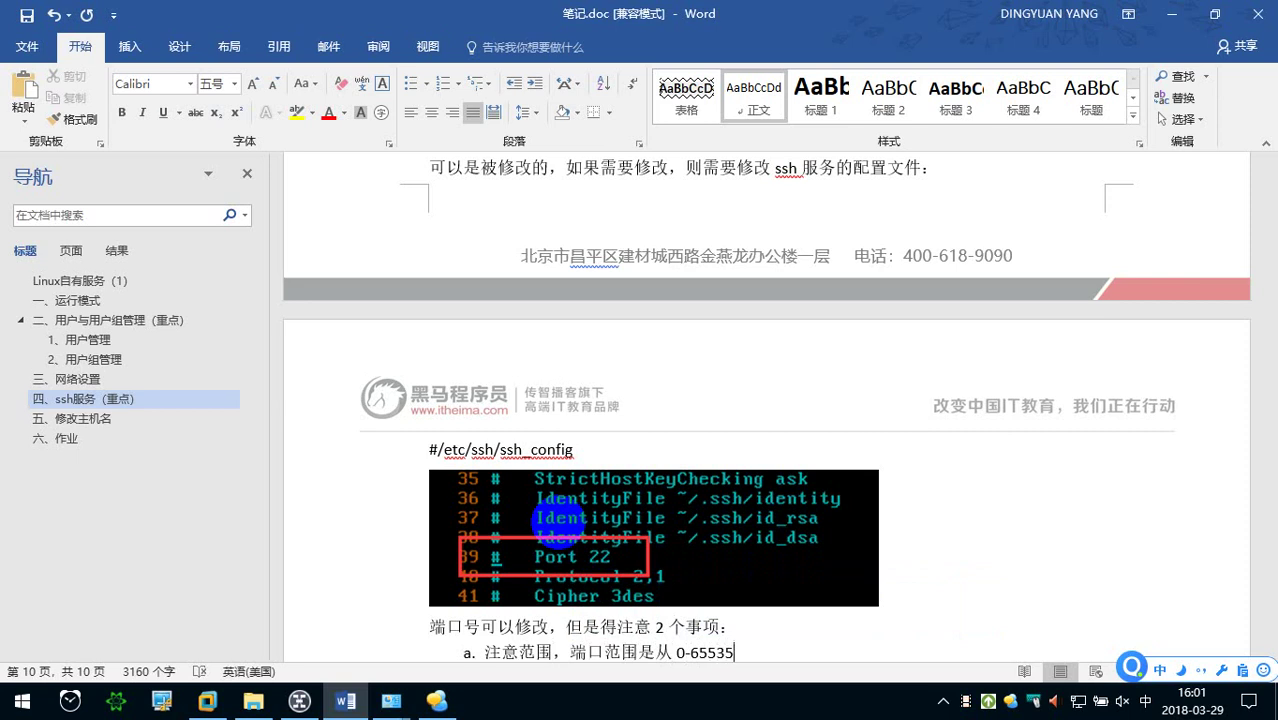
scroll(593, 507, down, 1)
Step: Type and then remove temporary '+1 +10086' text after 0-65535
scroll(665, 575, down, 2)
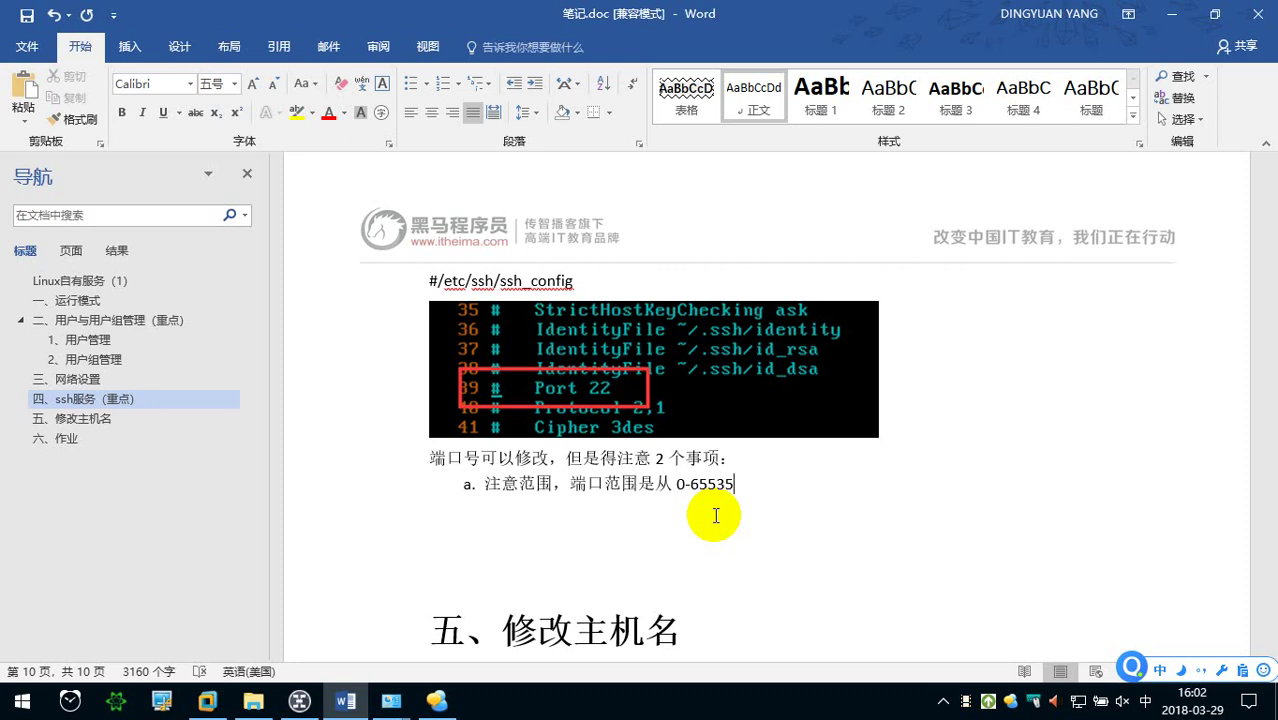
text(+1)
text( +10086)
key(BackSpace)
key(BackSpace)
key(BackSpace)
key(BackSpace)
key(BackSpace)
key(BackSpace)
key(BackSpace)
text(+10086)
key(BackSpace)
key(BackSpace)
key(BackSpace)
key(BackSpace)
key(BackSpace)
key(BackSpace)
key(BackSpace)
key(BackSpace)
text(65535)
key(BackSpace)
key(BackSpace)
key(BackSpace)
key(BackSpace)
key(BackSpace)
text(1)
key(Tab)
text(+10086)
key(BackSpace)
key(BackSpace)
key(BackSpace)
key(BackSpace)
key(BackSpace)
key(BackSpace)
key(BackSpace)
key(BackSpace)
key(BackSpace)
key(BackSpace)
key(BackSpace)
Step: Start a new list line labelled 'b.' for the second caveat
key(Return)
text(b)
key(shift)
text(.)
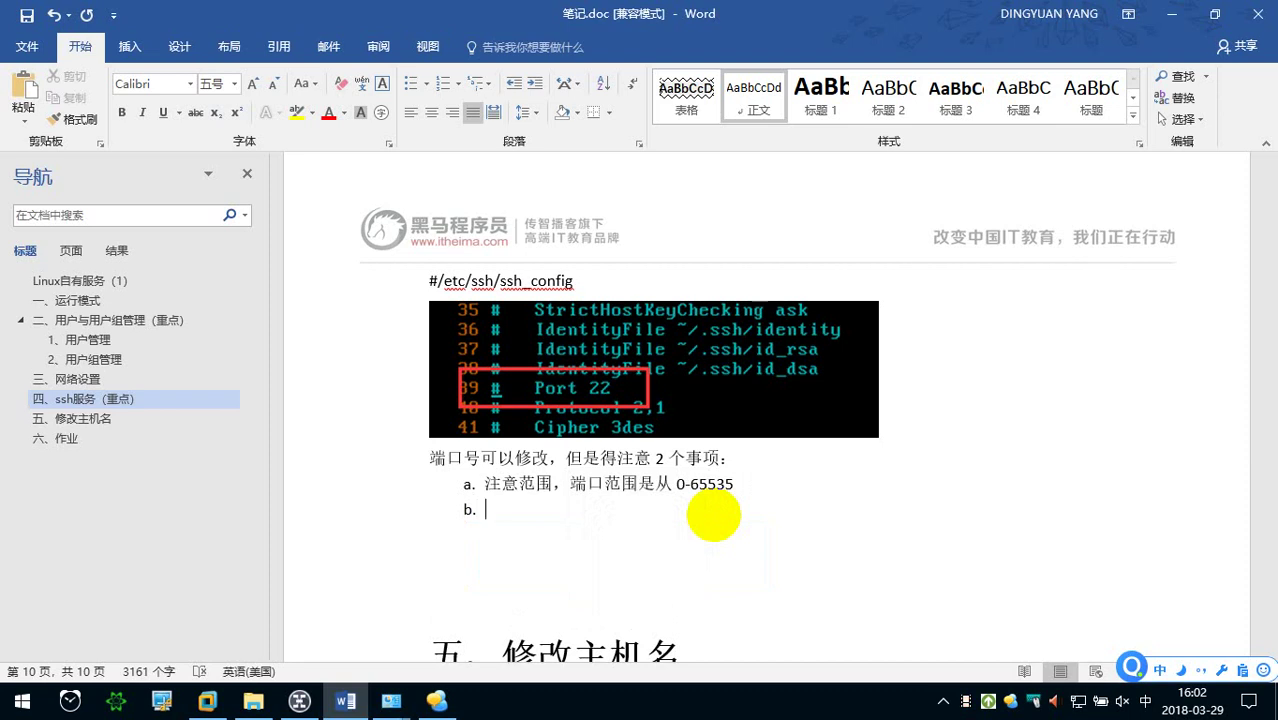
Step: Write item b as '不能使用别的服务已经占用的..端口；'
text(不能)
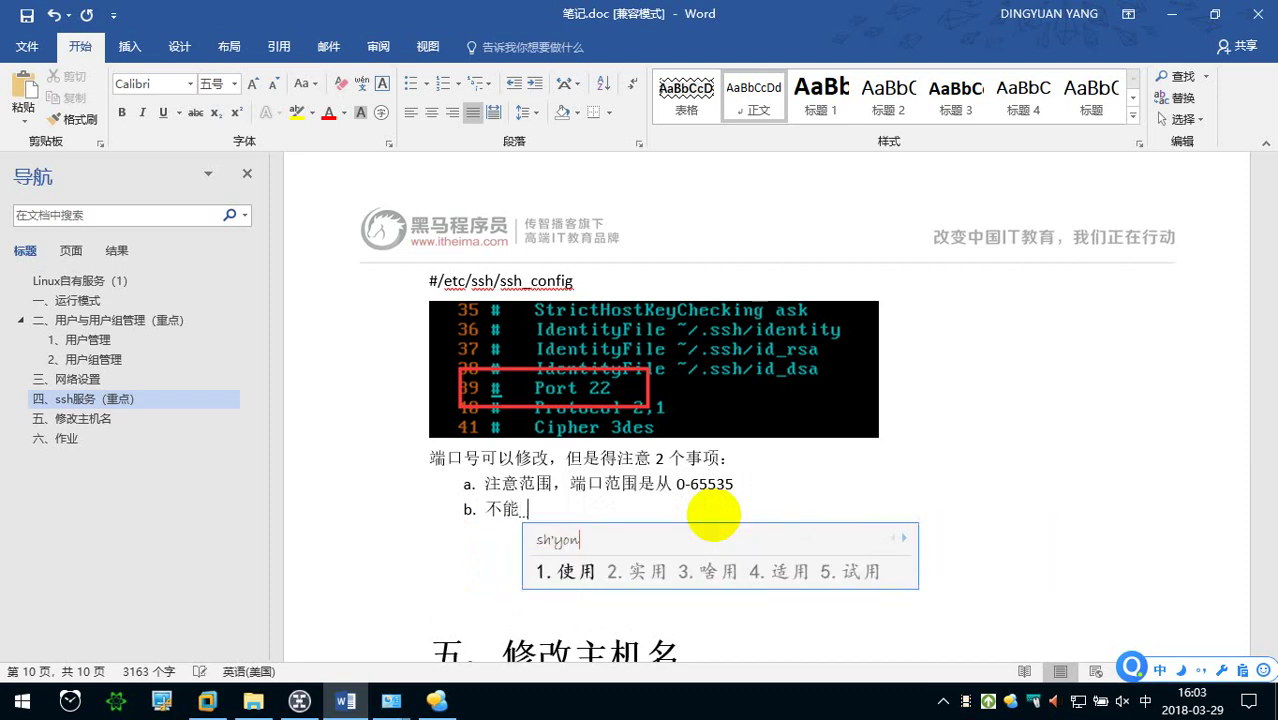
text(使用别的)
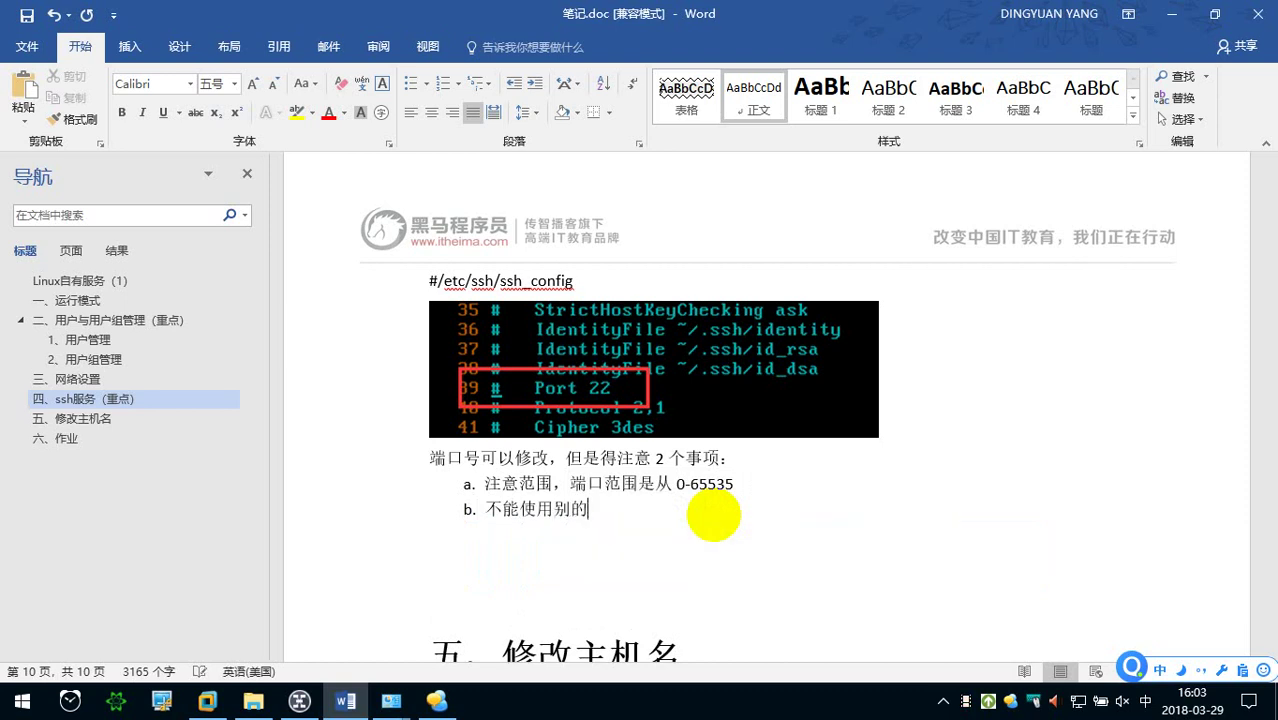
text(服务已经)
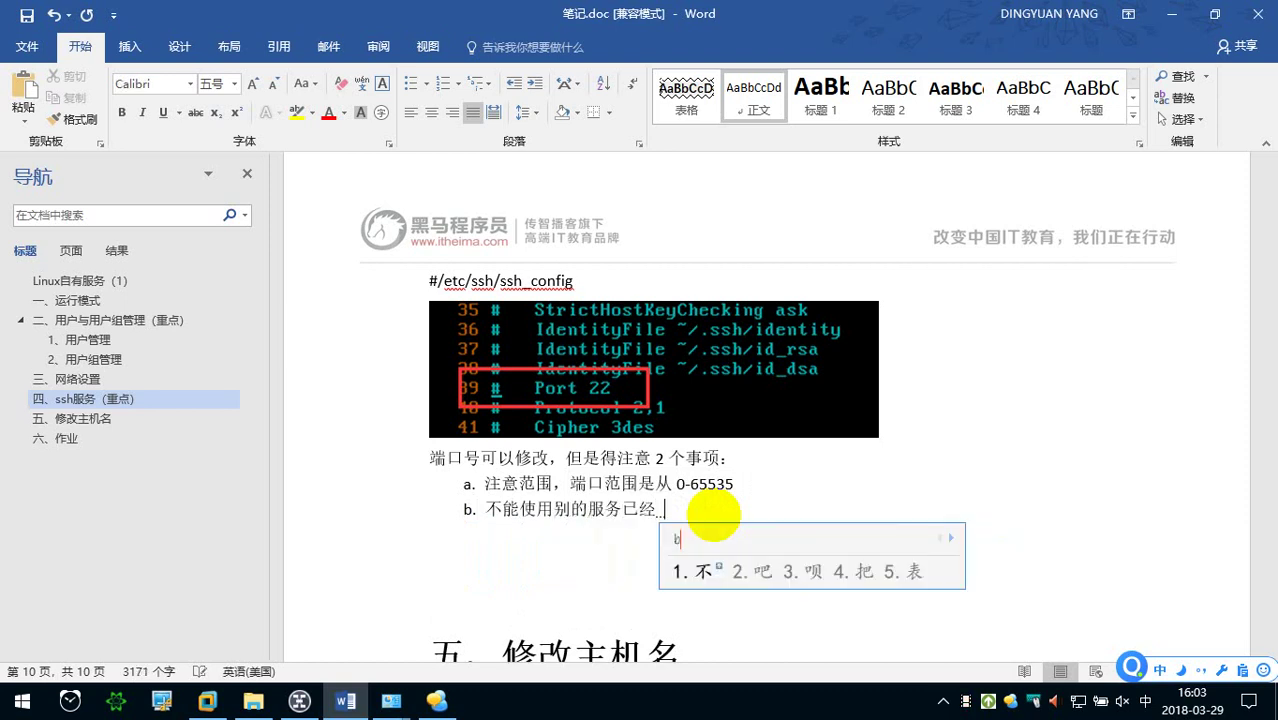
text(占用的..)
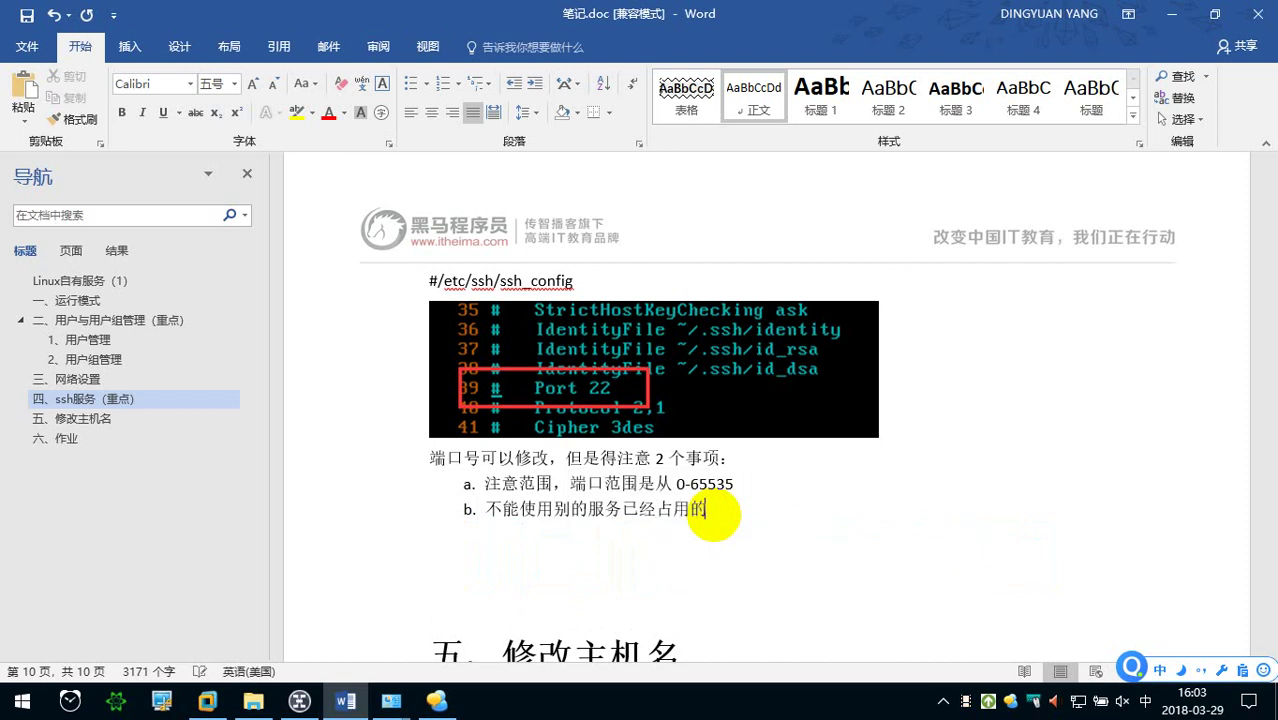
text(端口)
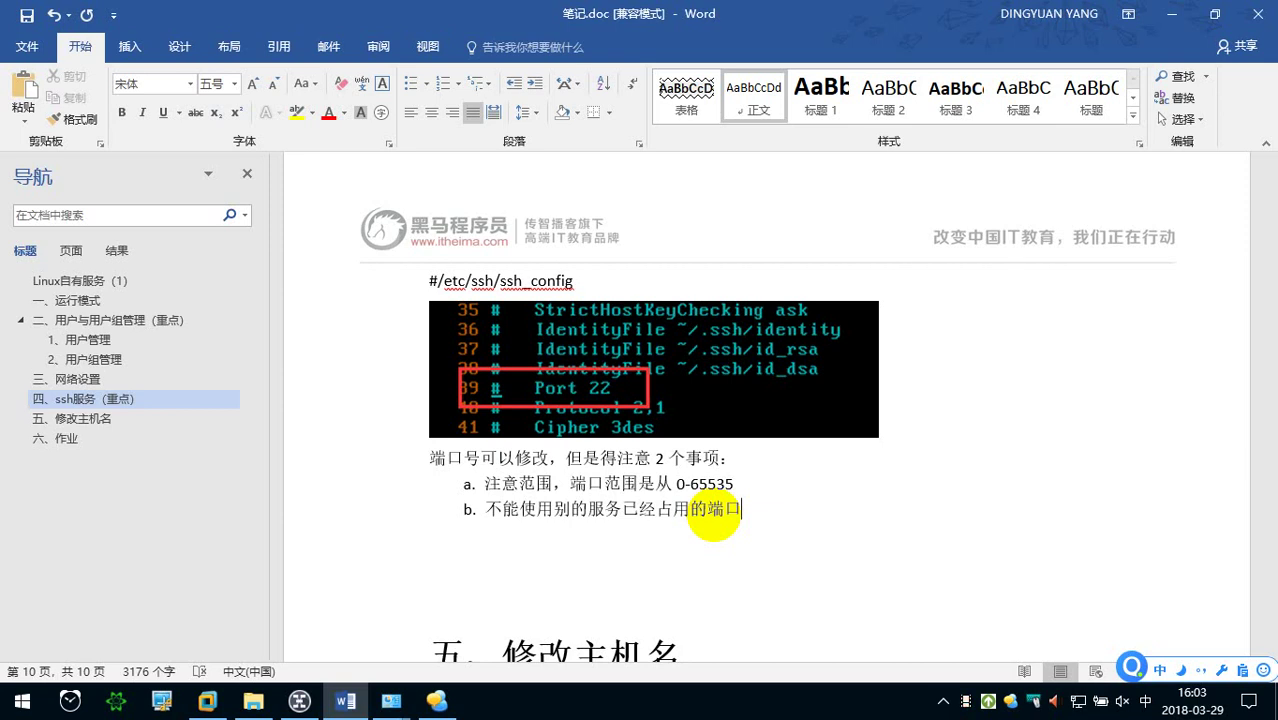
scroll(765, 534, down, 1)
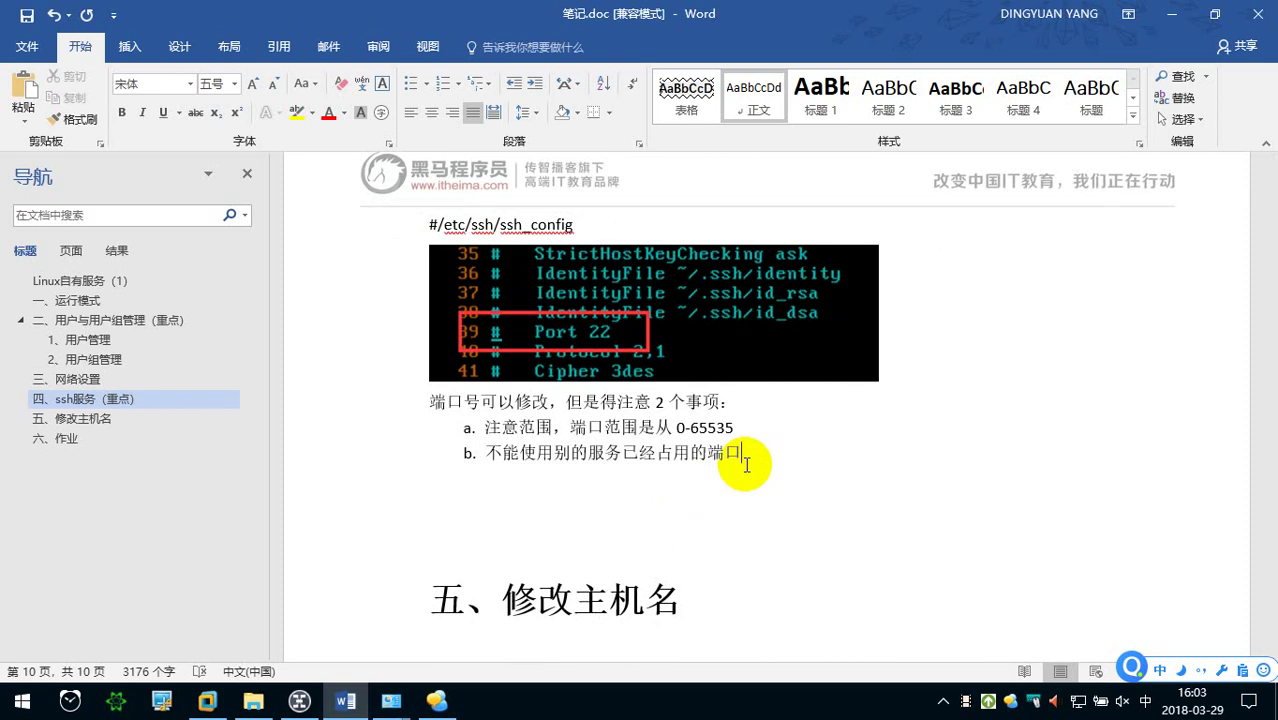
text(；22)
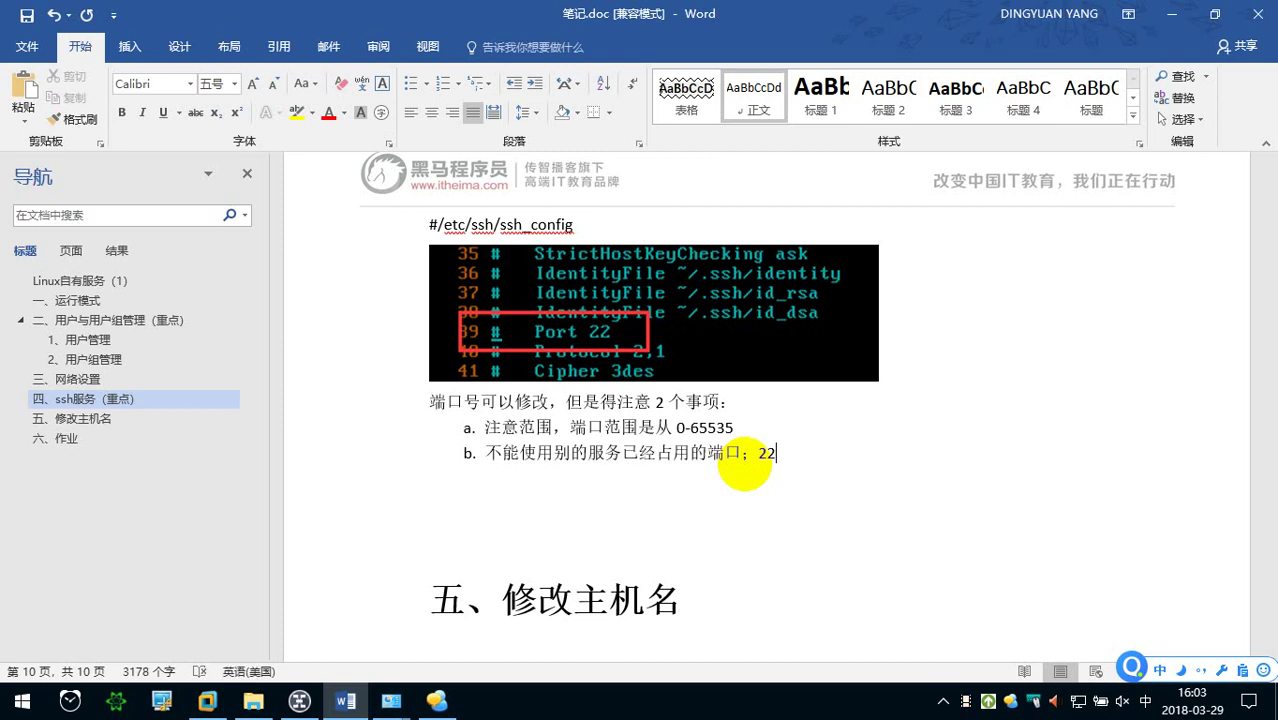
key(BackSpace)
key(BackSpace)
Step: End item a with '；' and switch to the CentOS virtual machine window
click(772, 430)
text(；)
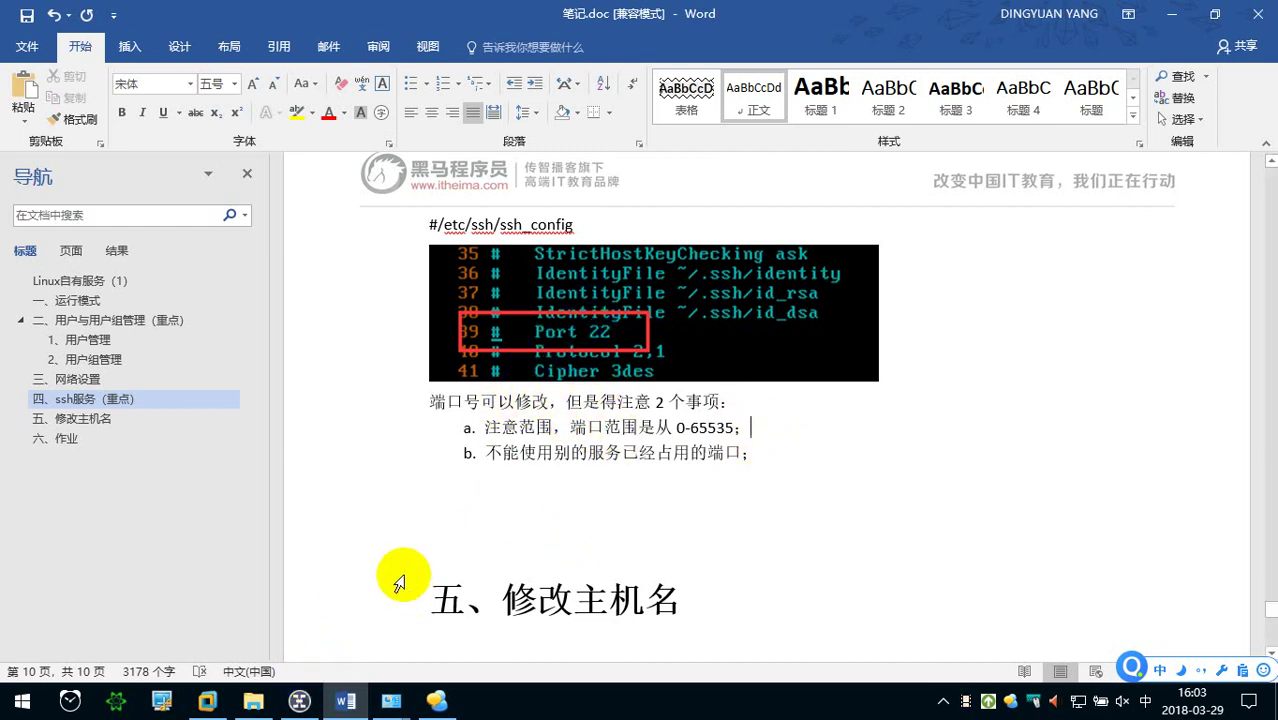
click(207, 700)
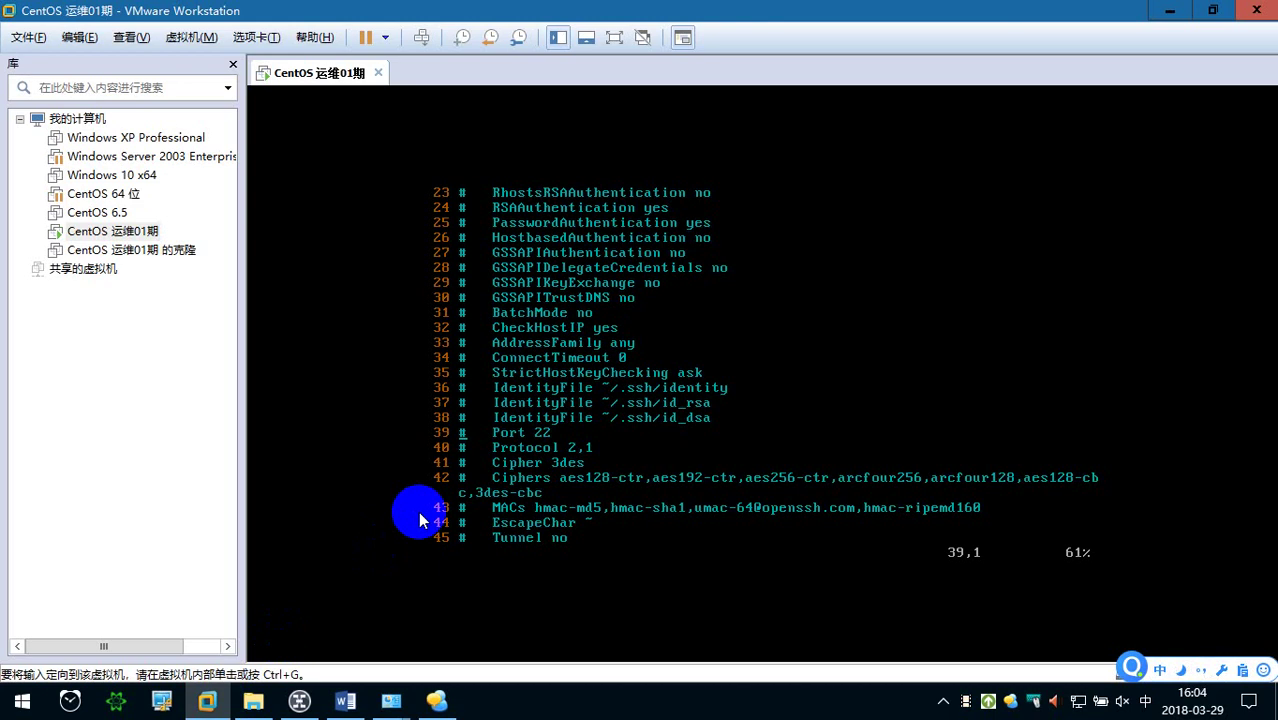
Step: Back in Word, add and then remove '（防火墙）' after 事项：, and save 笔记.doc
key(ctrl+alt)
click(341, 703)
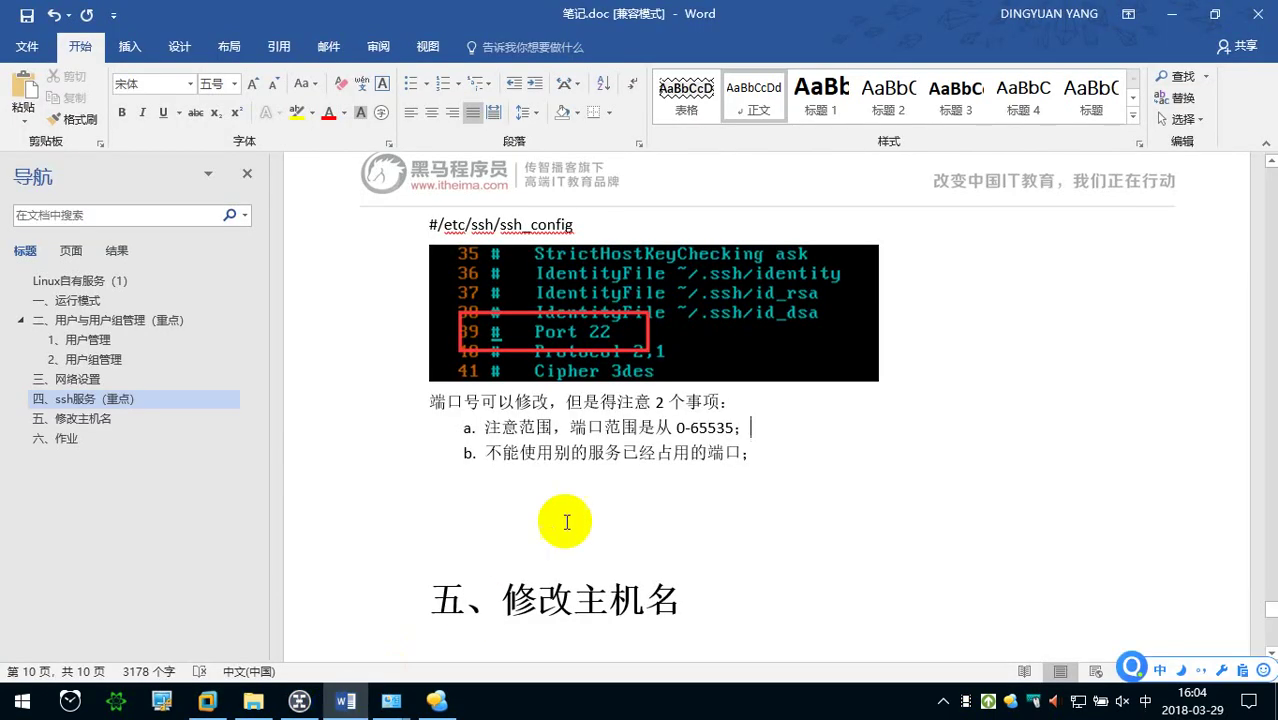
click(667, 402)
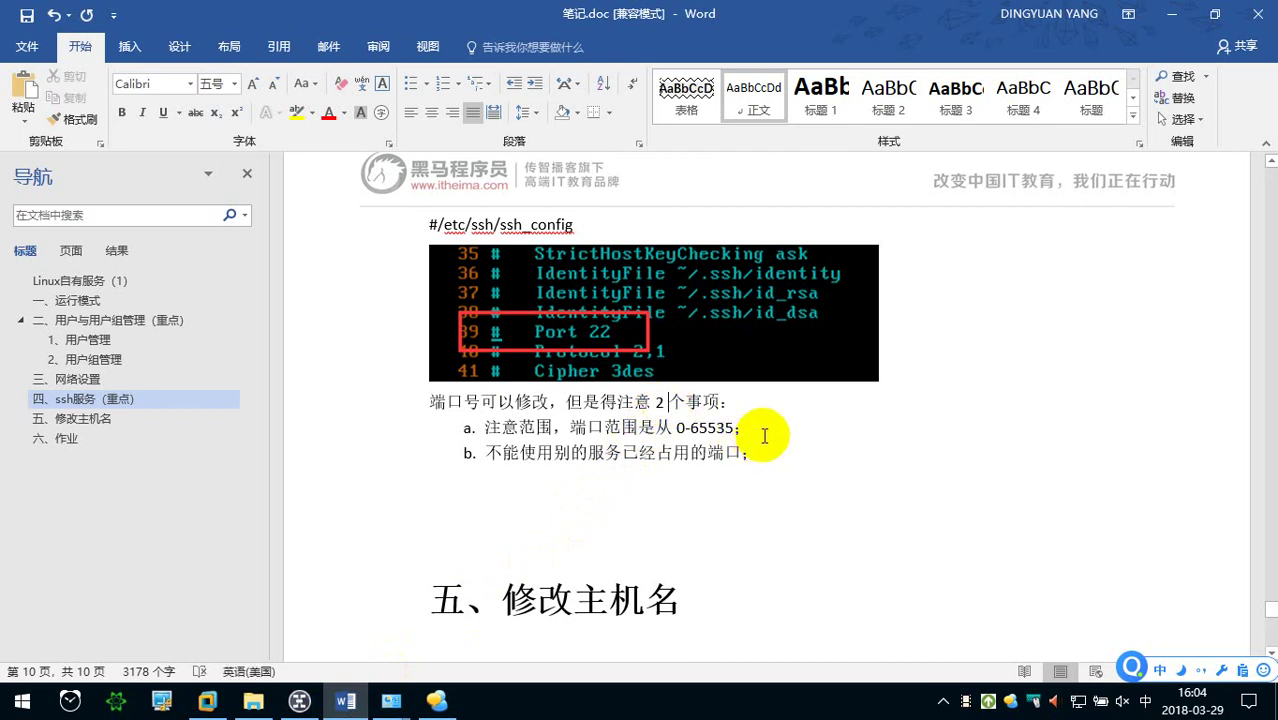
click(783, 410)
text(()
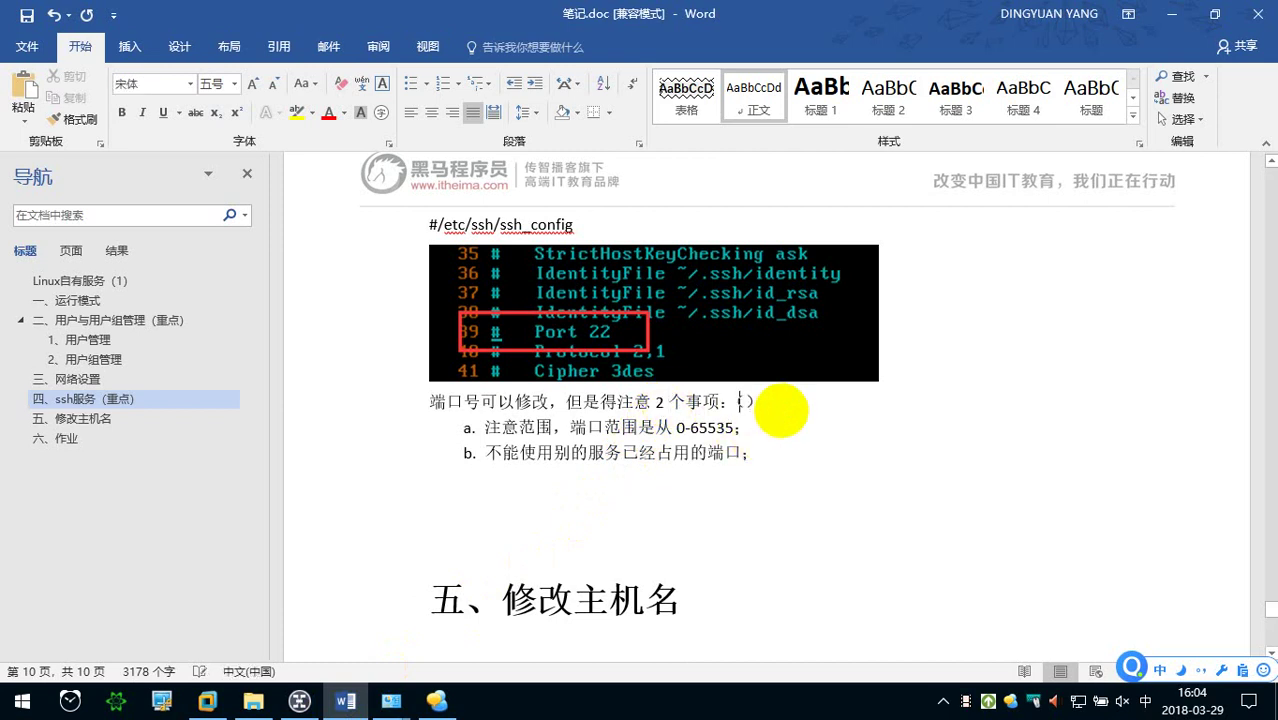
text(fangh)
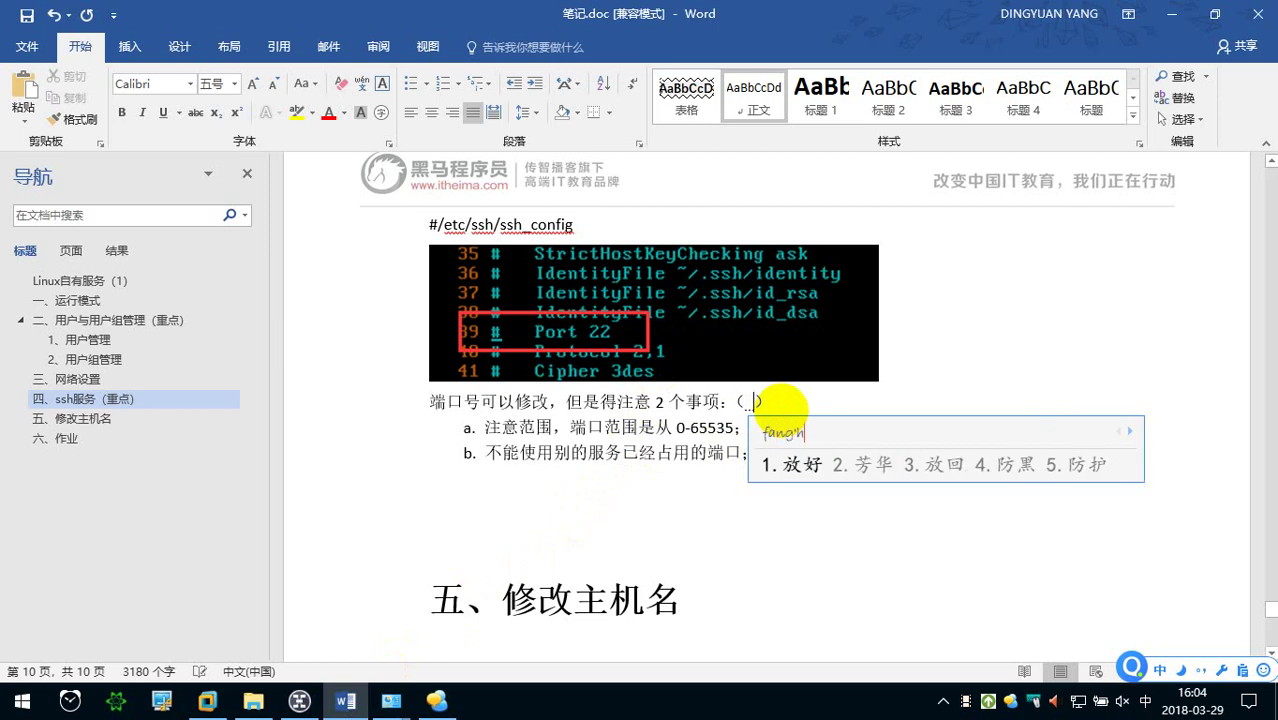
text(uoqiang)
key(space)
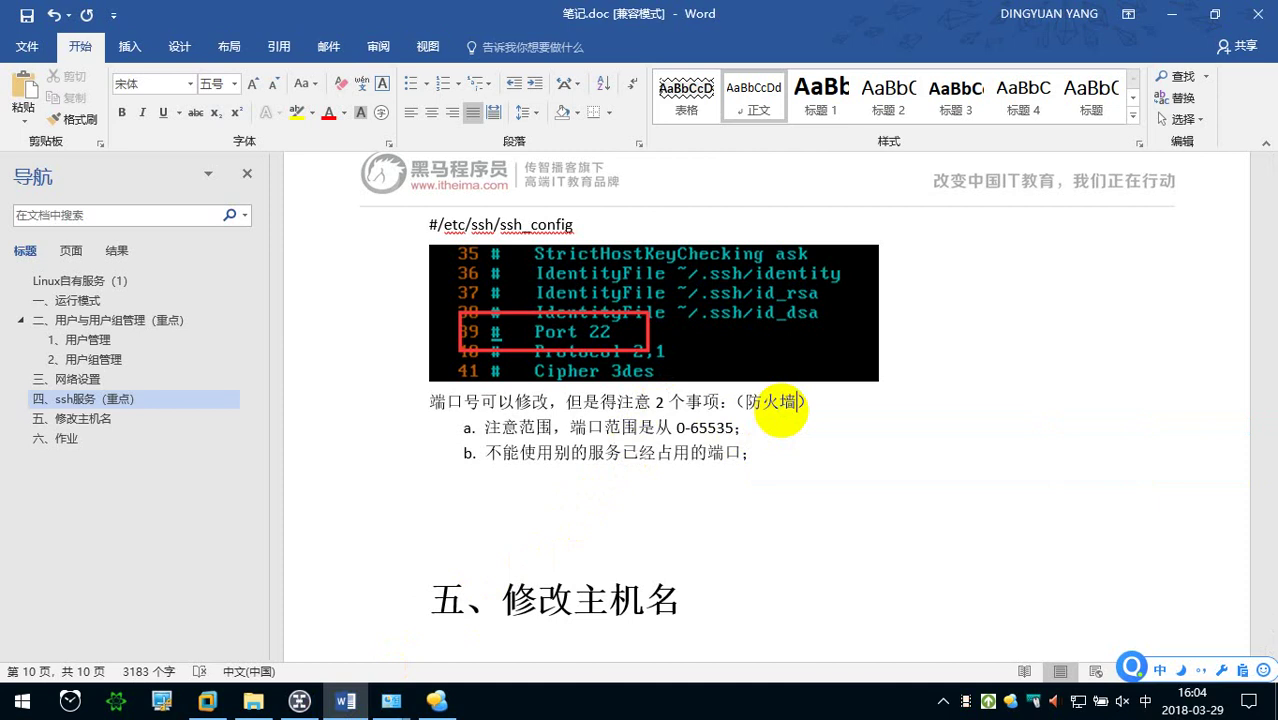
key(Delete)
key(BackSpace)
key(BackSpace)
key(BackSpace)
key(BackSpace)
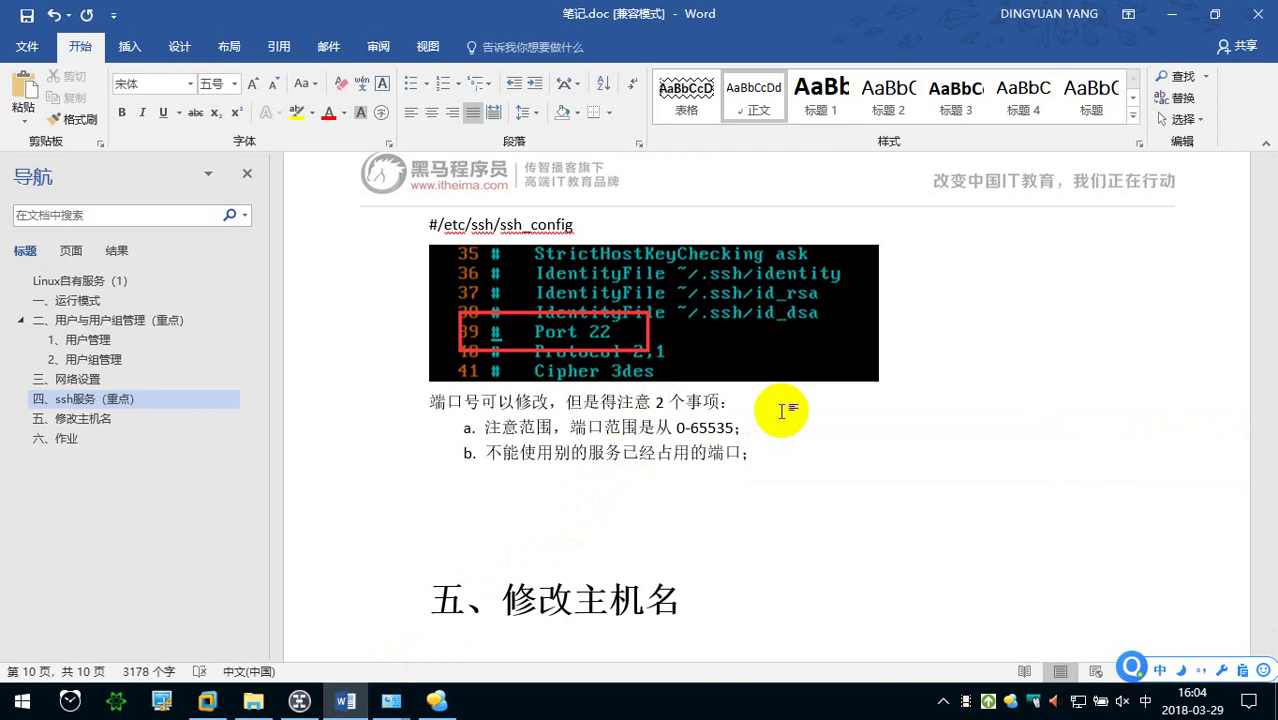
key(ctrl+s)
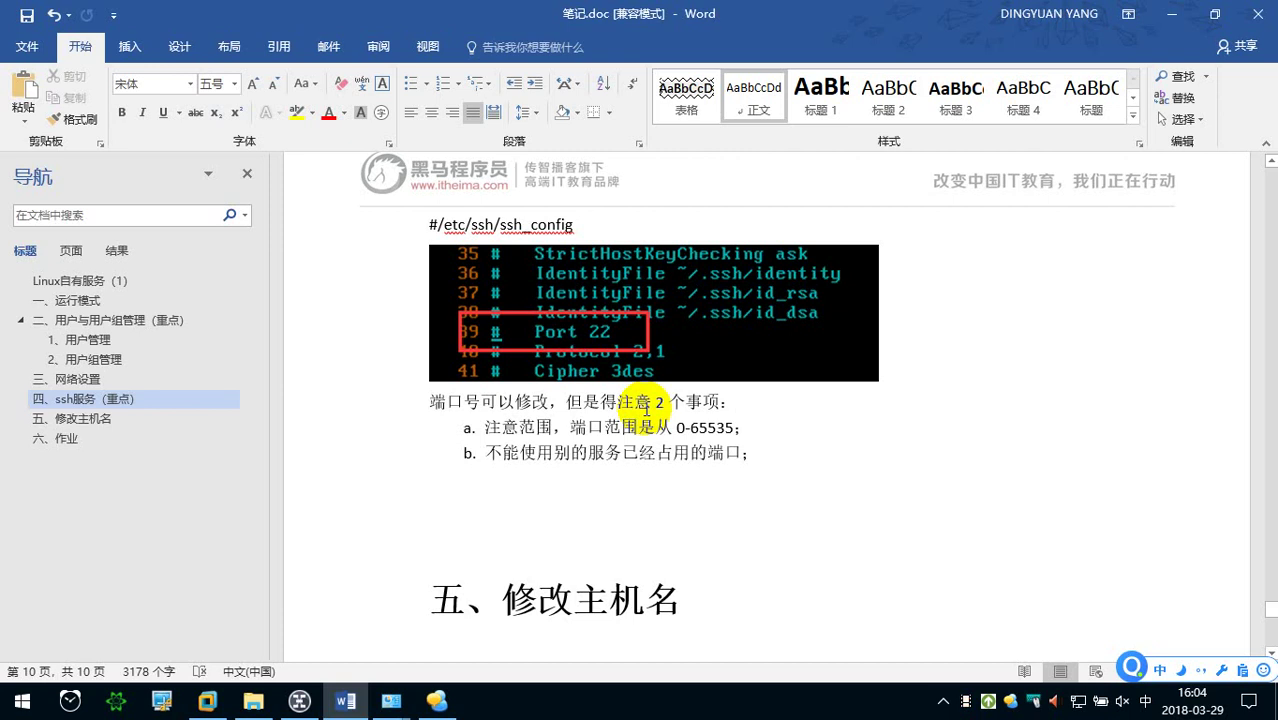
Step: Save and quit ssh_config in vim with :x, then return to the Word notes
click(207, 700)
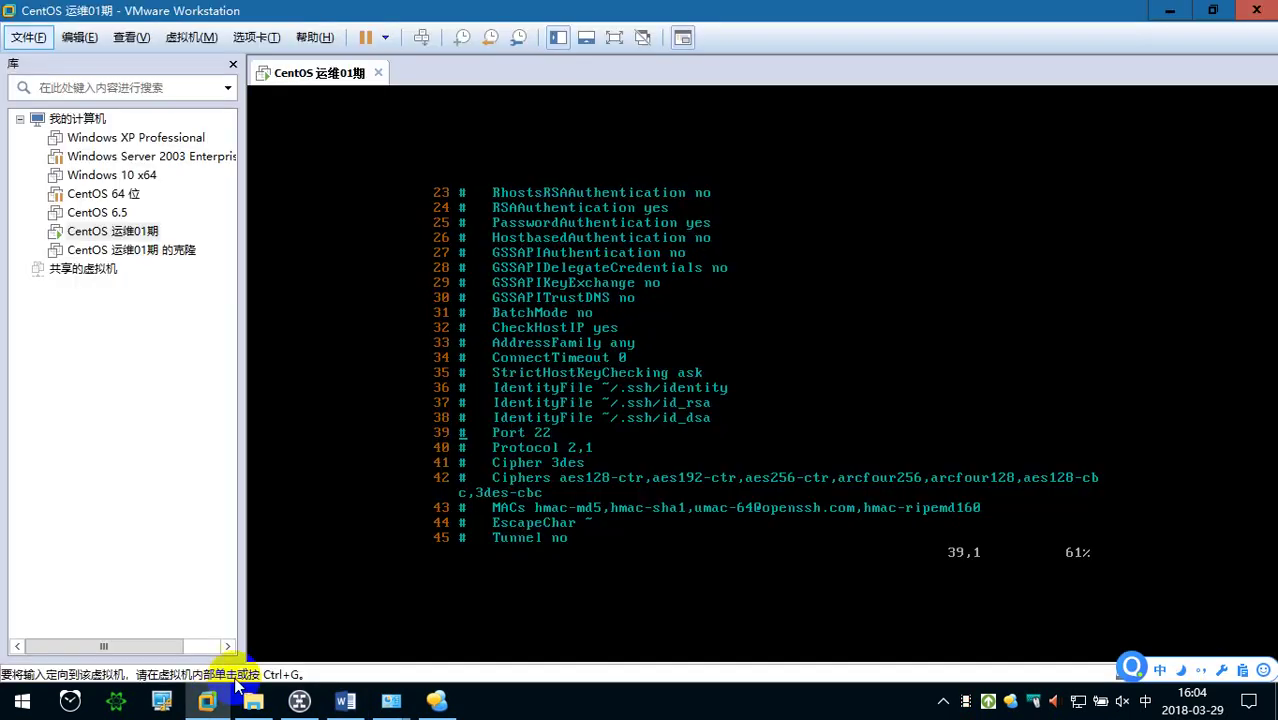
click(541, 351)
text(:x)
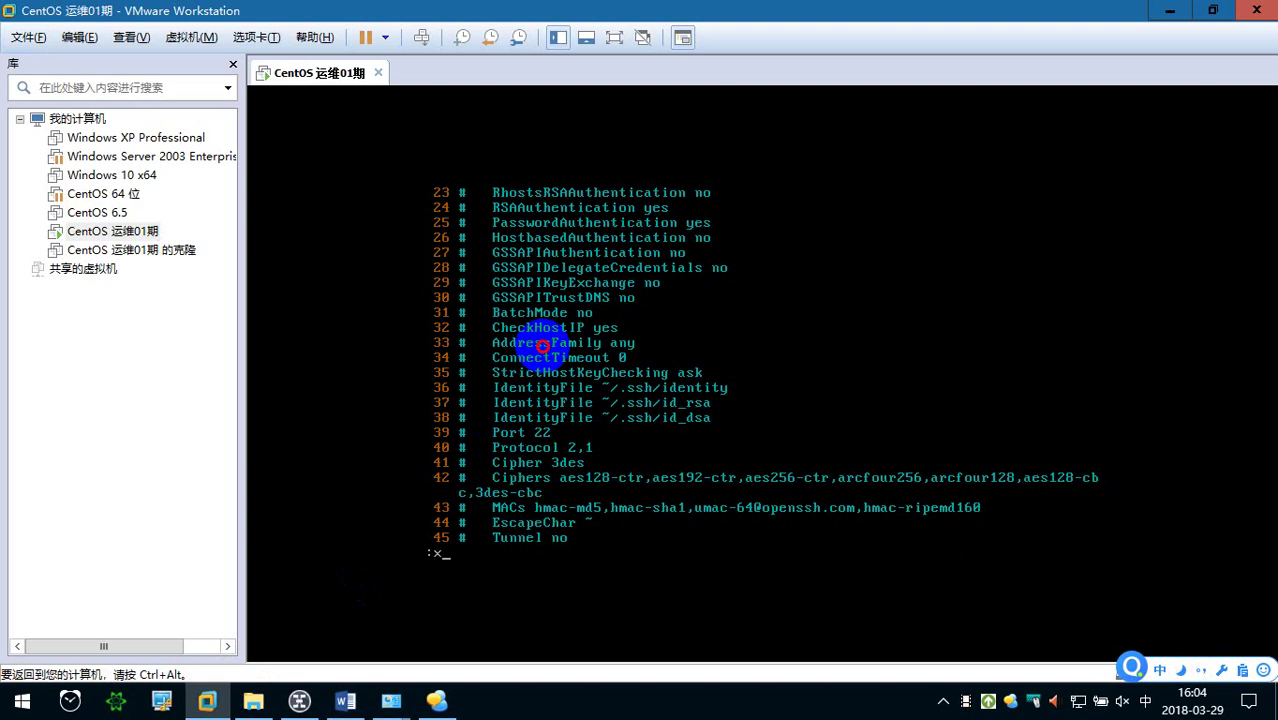
key(Return)
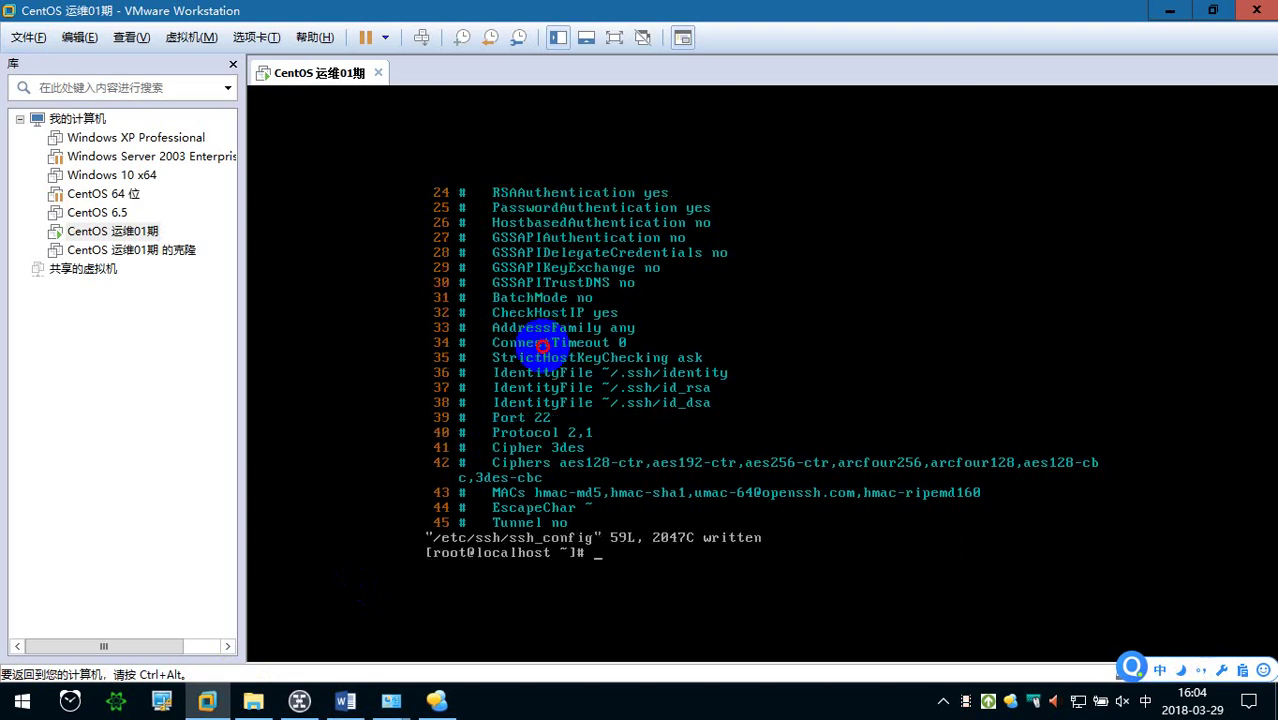
key(ctrl+alt)
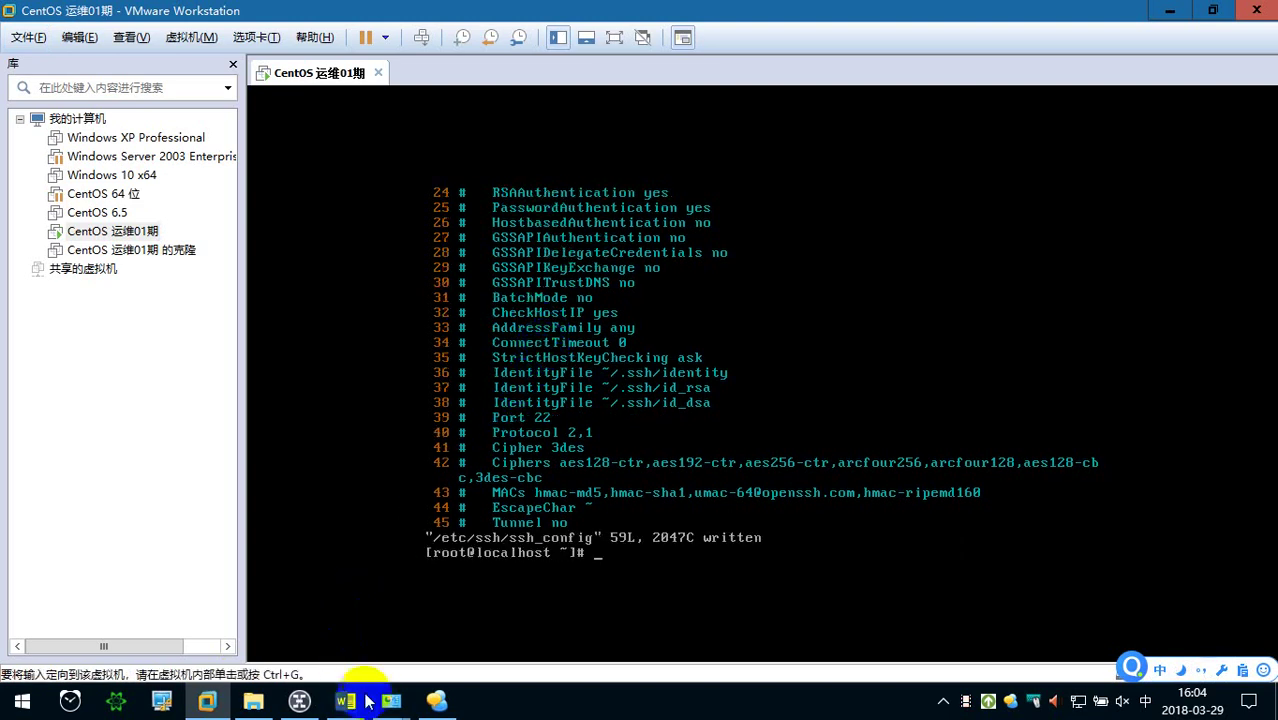
click(345, 700)
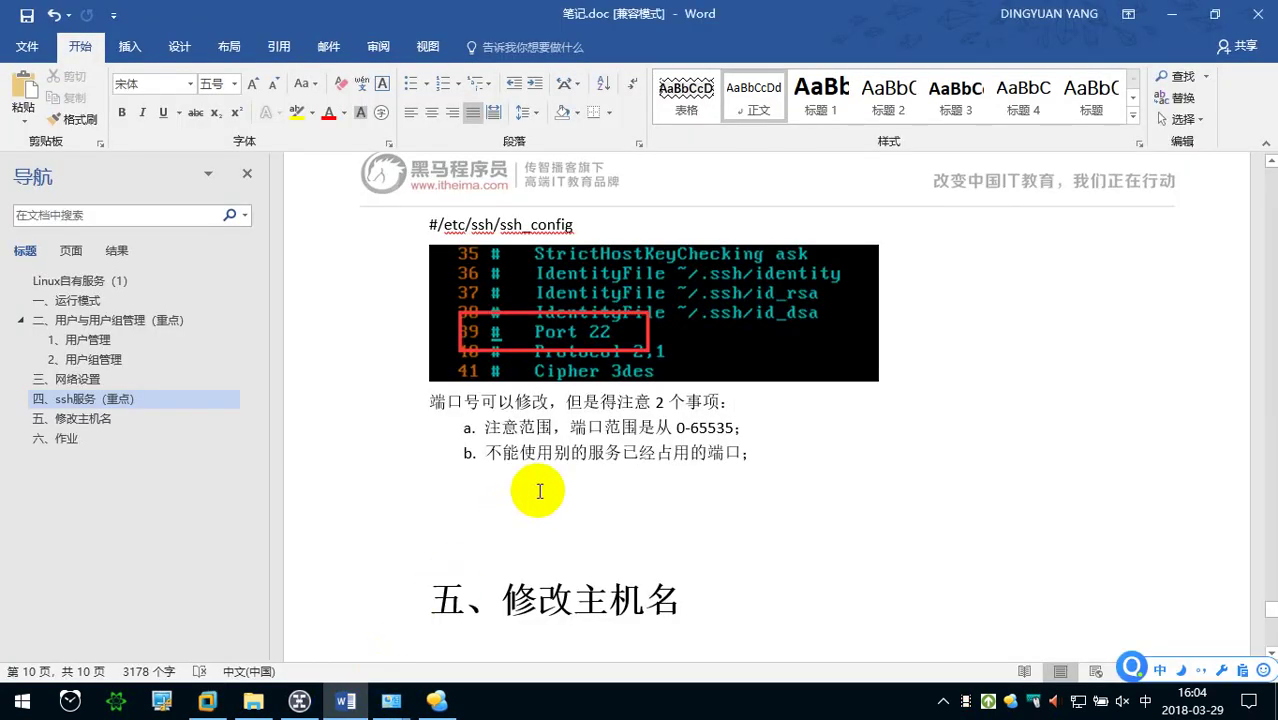
Step: Add a new line '服务启动/停止/重启' below item b
click(749, 462)
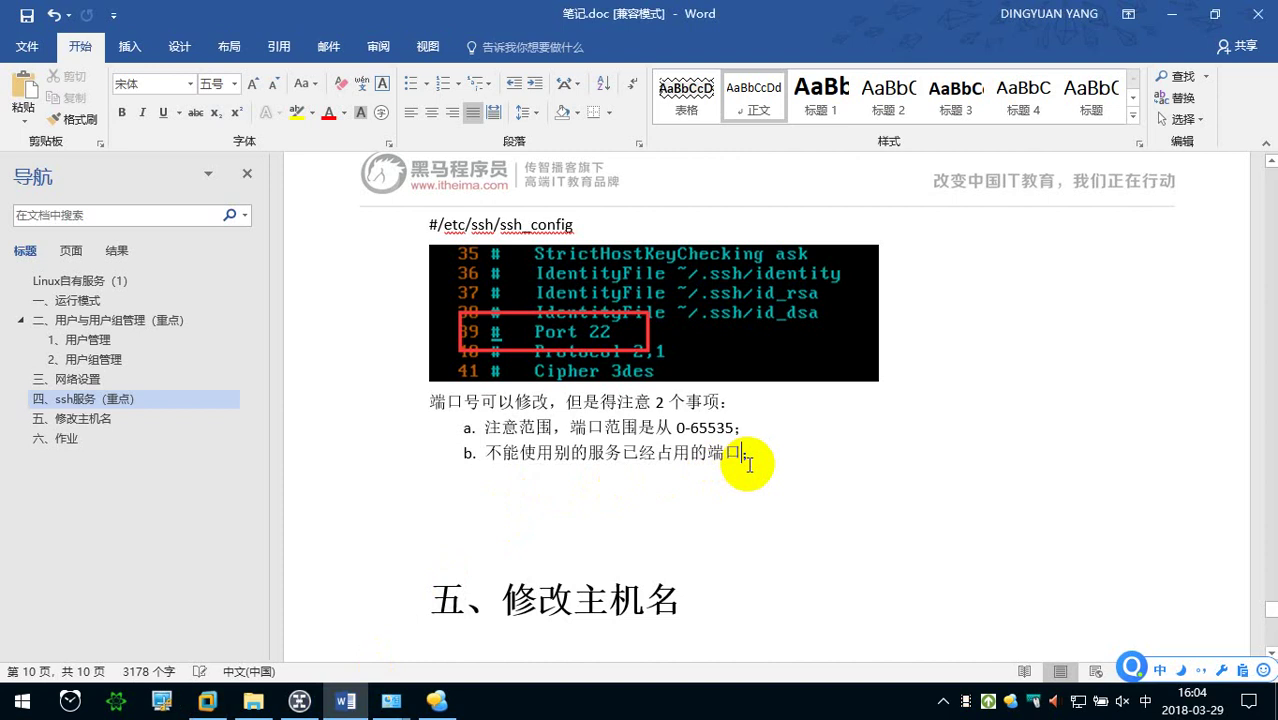
key(Return)
key(Return)
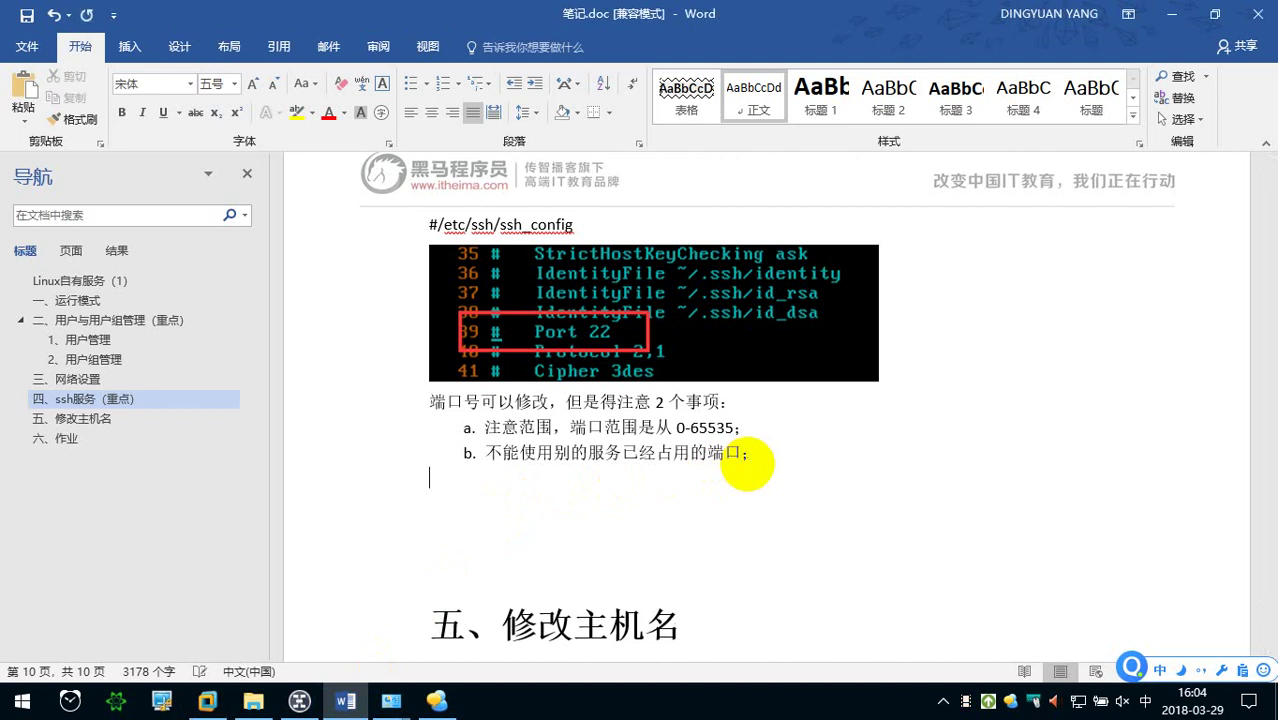
text(fuwu)
key(space)
text(qidong)
key(space)
key(shift)
text(/)
key(shift)
text(tingzhi)
key(space)
text(/chong'qi)
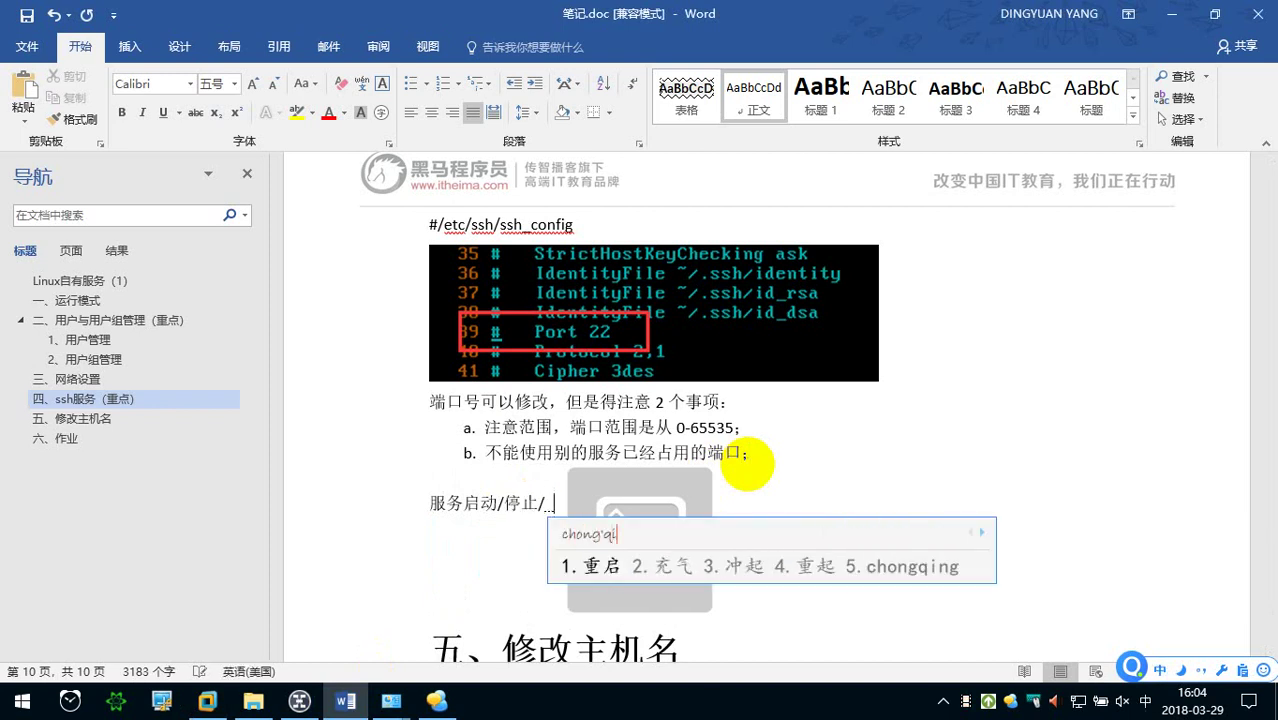
key(space)
key(shift)
Step: Add '#service sshd' on the next line, briefly typing and removing httpd
key(Return)
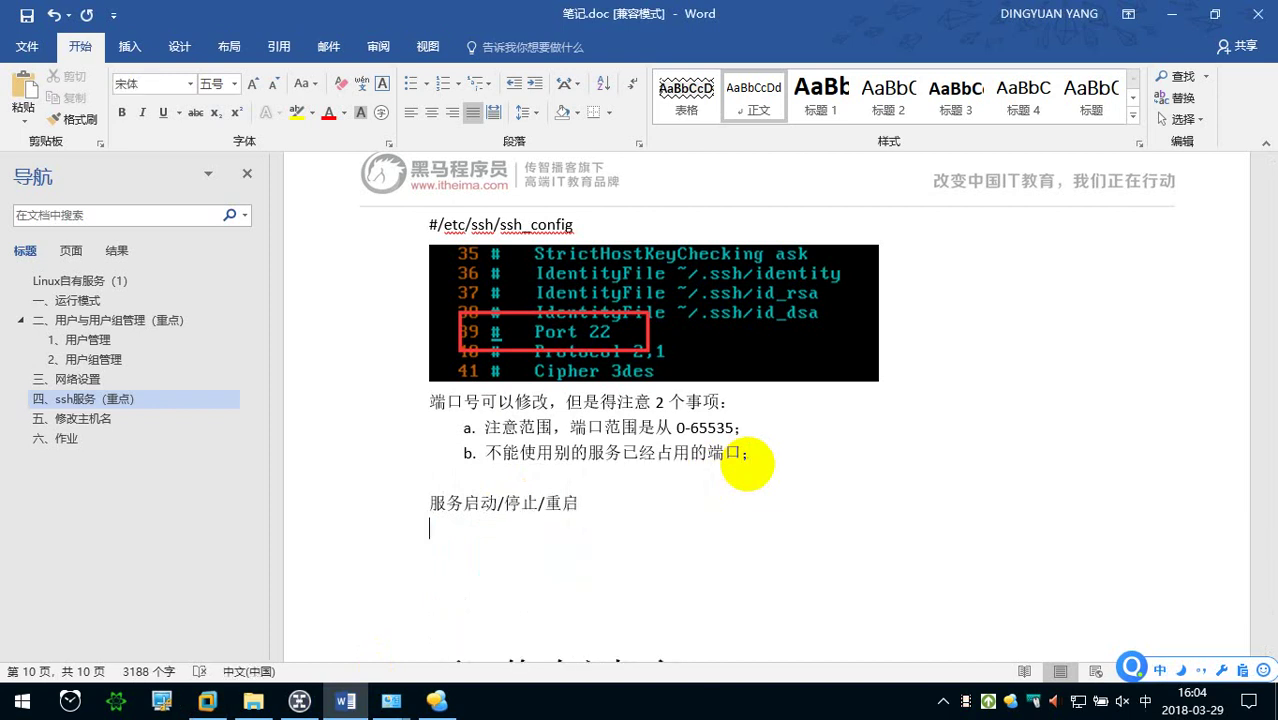
text(#service)
key(space)
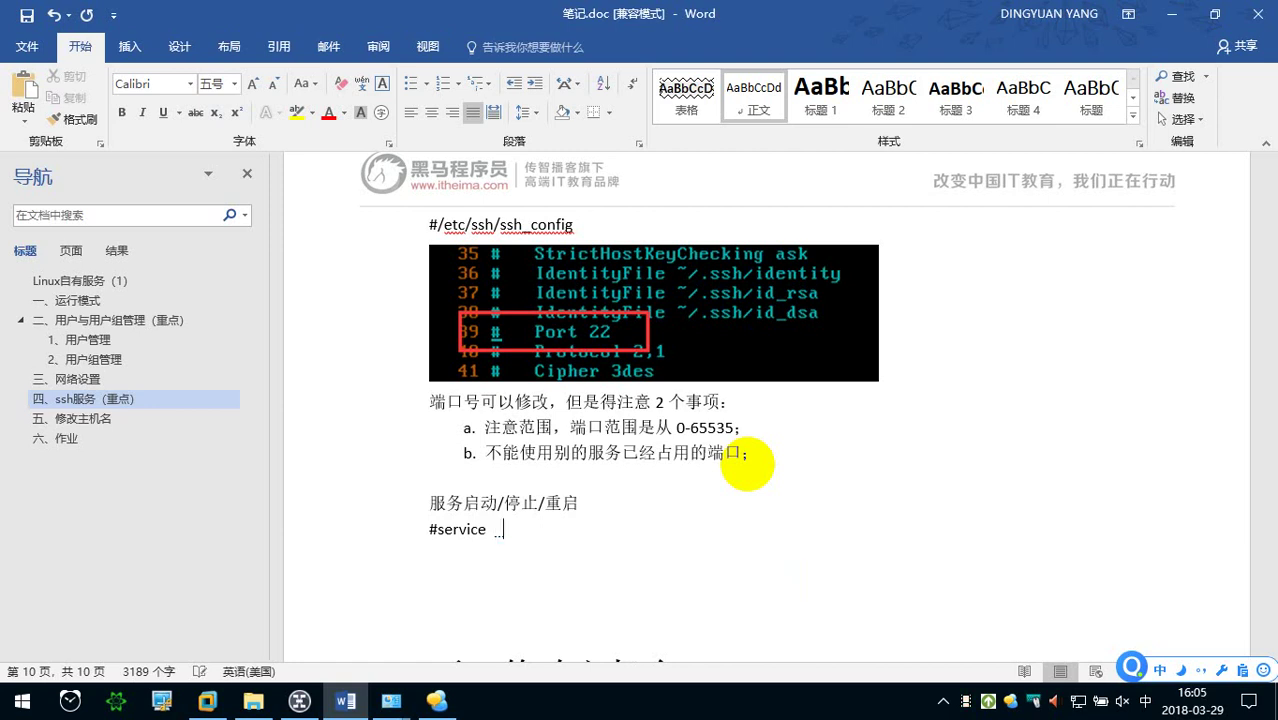
text(ssh)
key(Return)
text(d)
key(Return)
key(Tab)
text(htp)
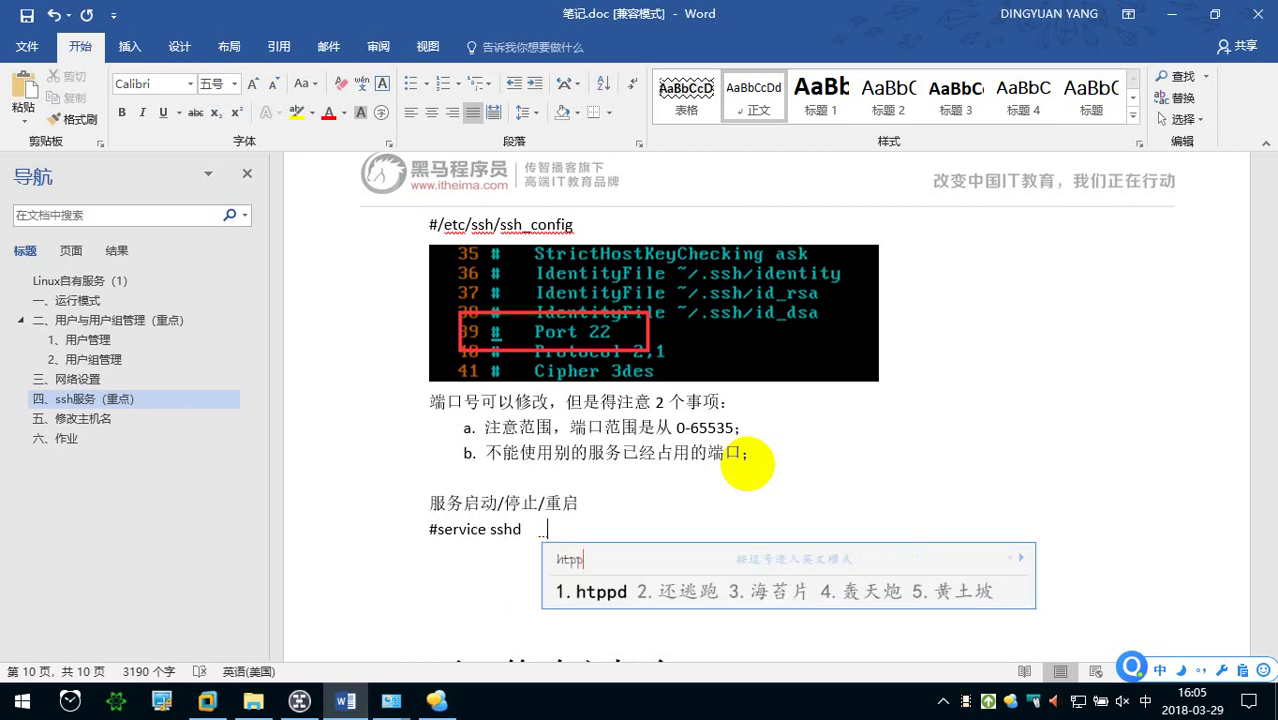
key(BackSpace)
text(tp)
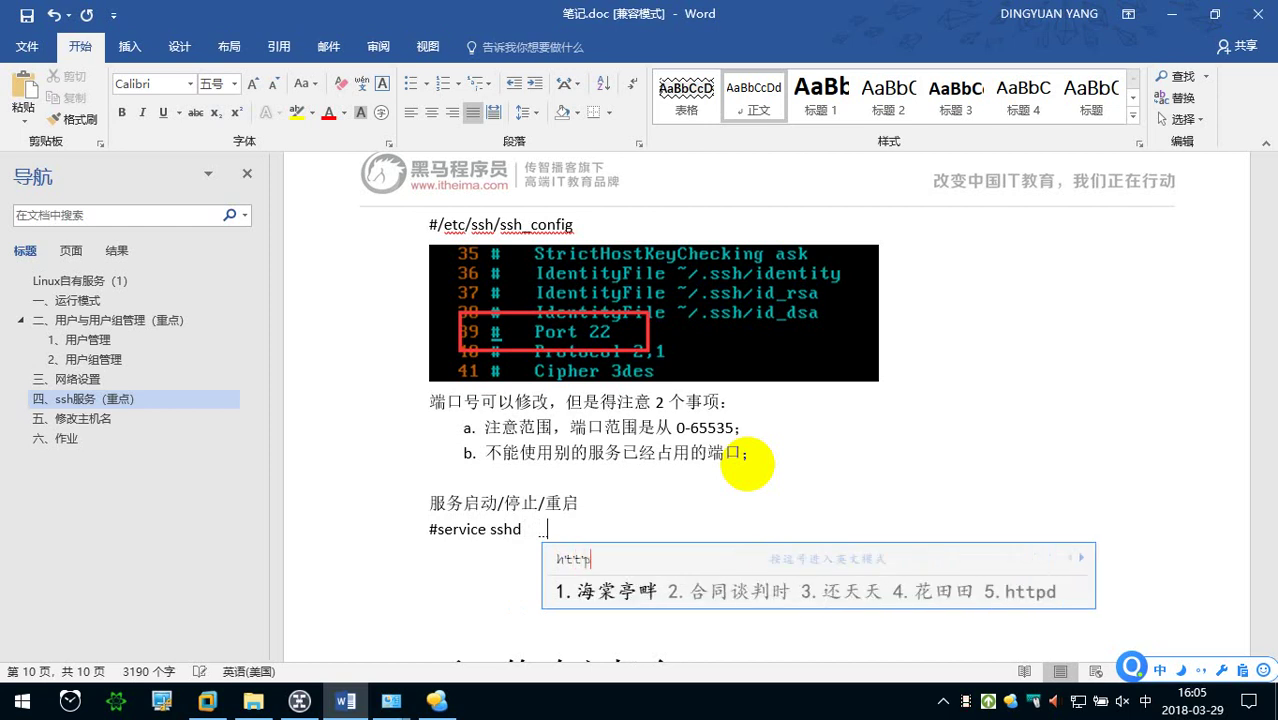
key(Return)
text(d)
key(Return)
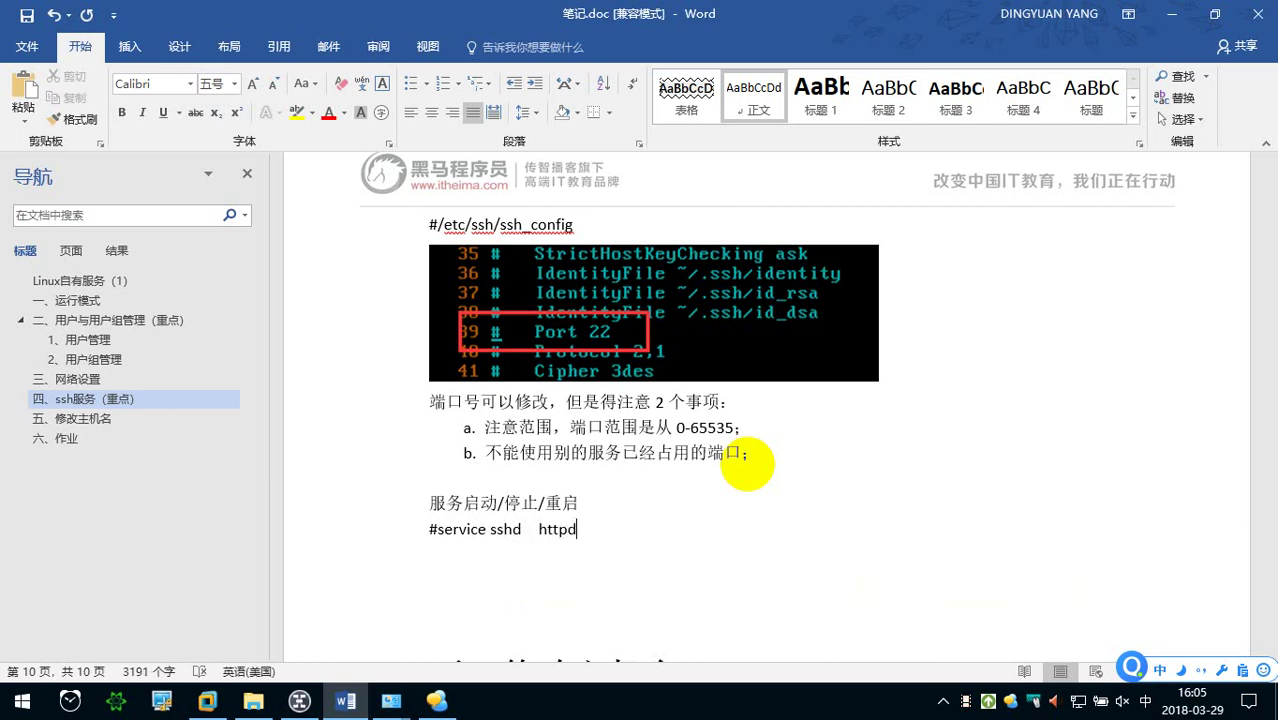
key(BackSpace)
key(BackSpace)
key(BackSpace)
key(BackSpace)
key(BackSpace)
key(BackSpace)
Step: Run ps -ef|grep ssh in the CentOS console to check that sshd is running
click(207, 700)
click(598, 507)
text(ps -ef|grep ssh)
key(Return)
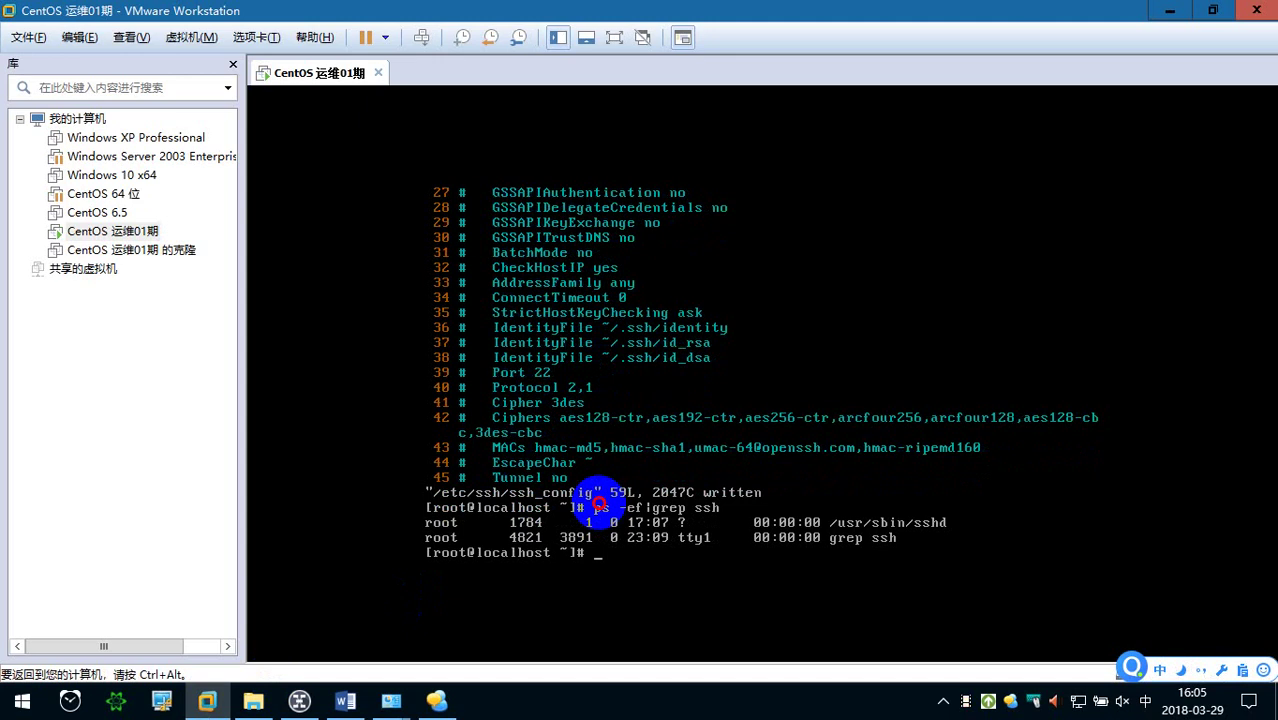
key(ctrl+alt)
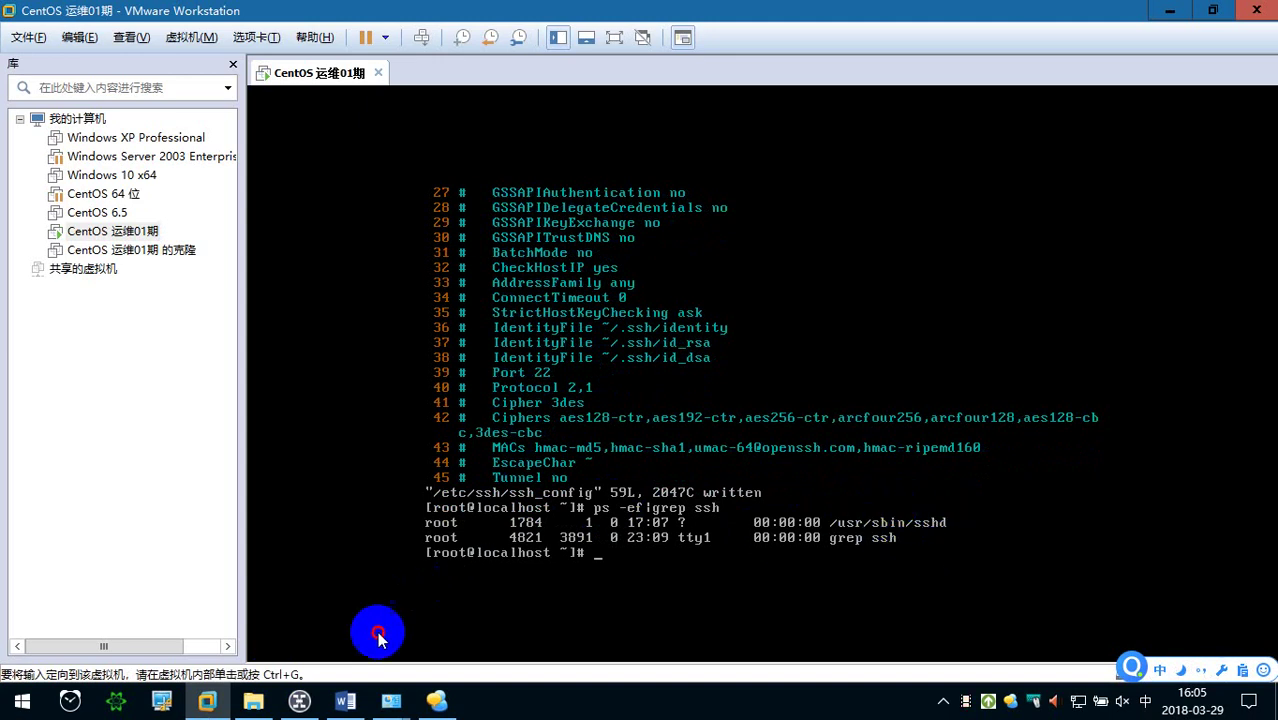
Step: Complete the service line as '#service sshd start/stop/restart'
click(343, 700)
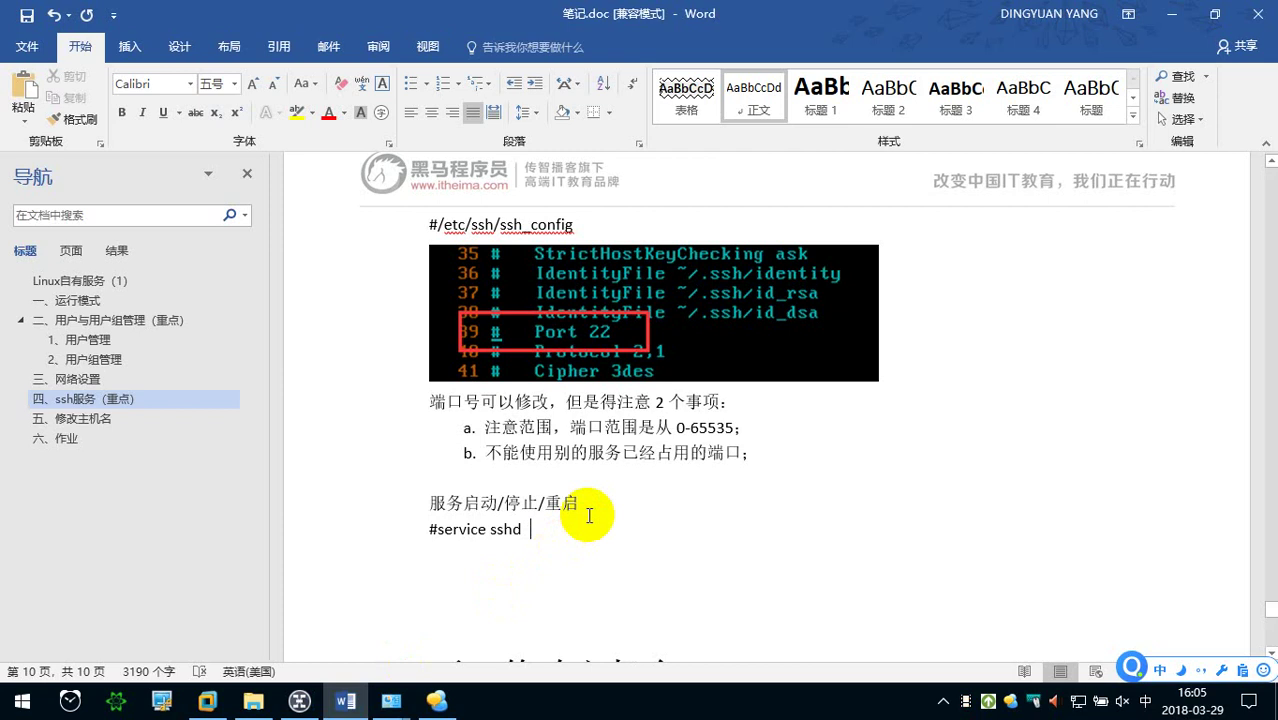
text(start)
key(Return)
text(/)
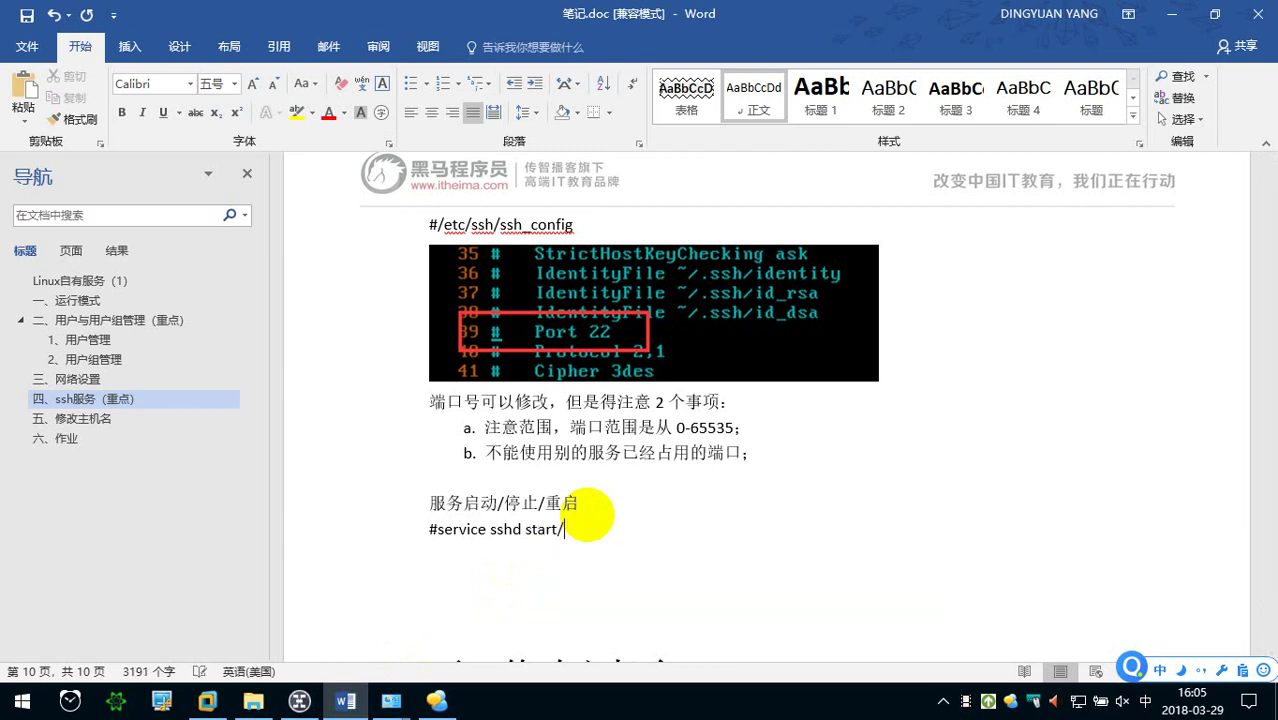
text(stop)
key(Return)
text(/)
text(restart)
key(Return)
key(Return)
Step: Begin a new command line '#/etc/init.d/sshd' beneath it
text(#)
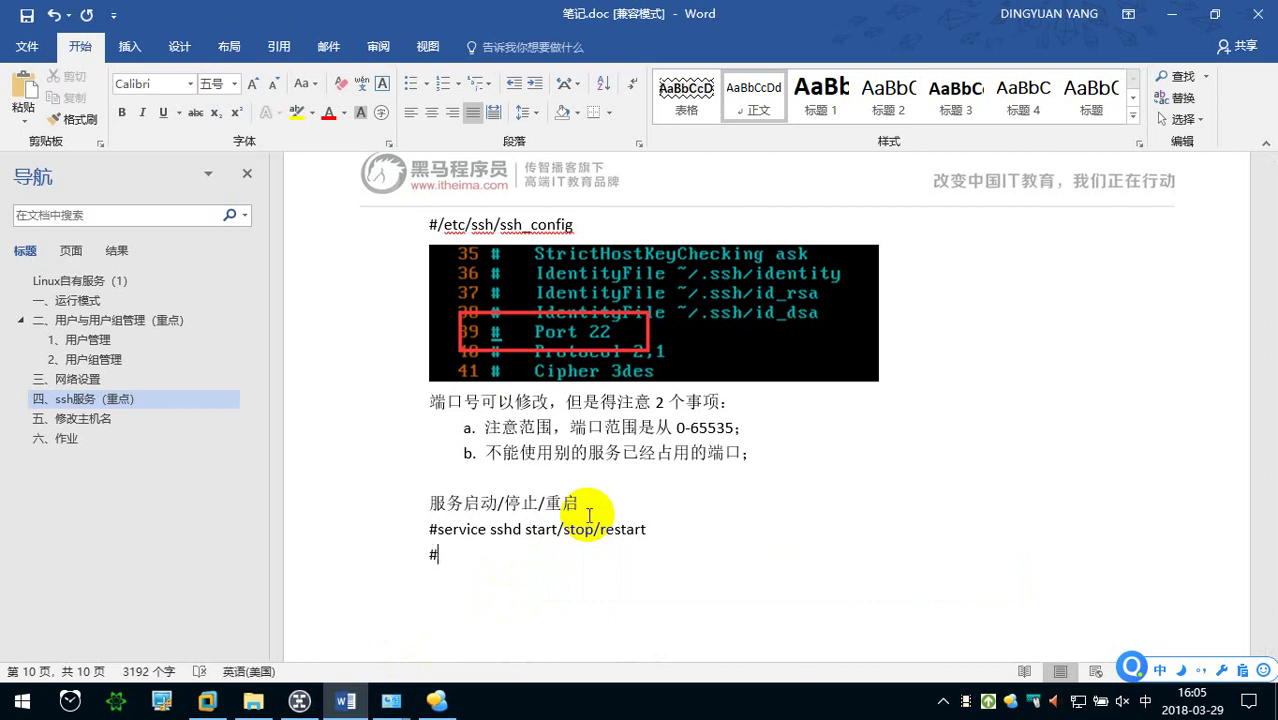
key(shift)
text(/etc/init.d/sshd)
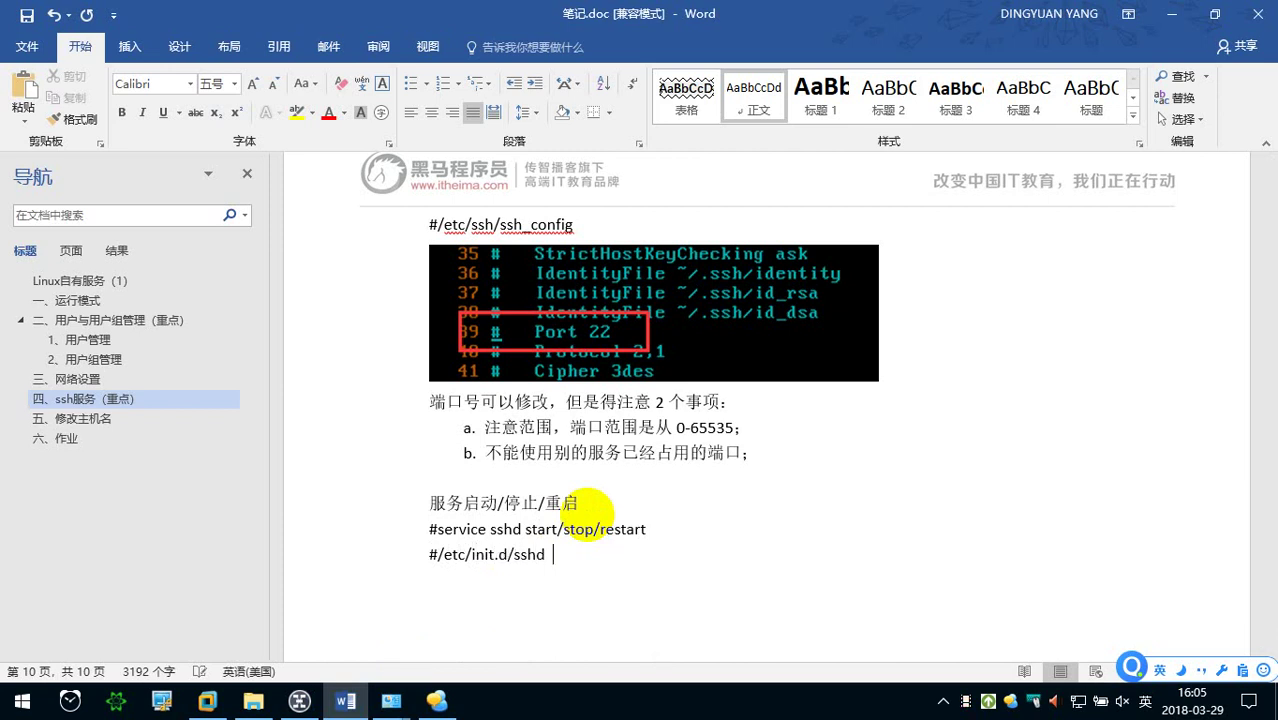
Step: Run ls /etc/init.d/sshd in the CentOS terminal, tab-completing the path
click(207, 700)
click(543, 478)
text(ls /etc/init.d/ss)
key(Tab)
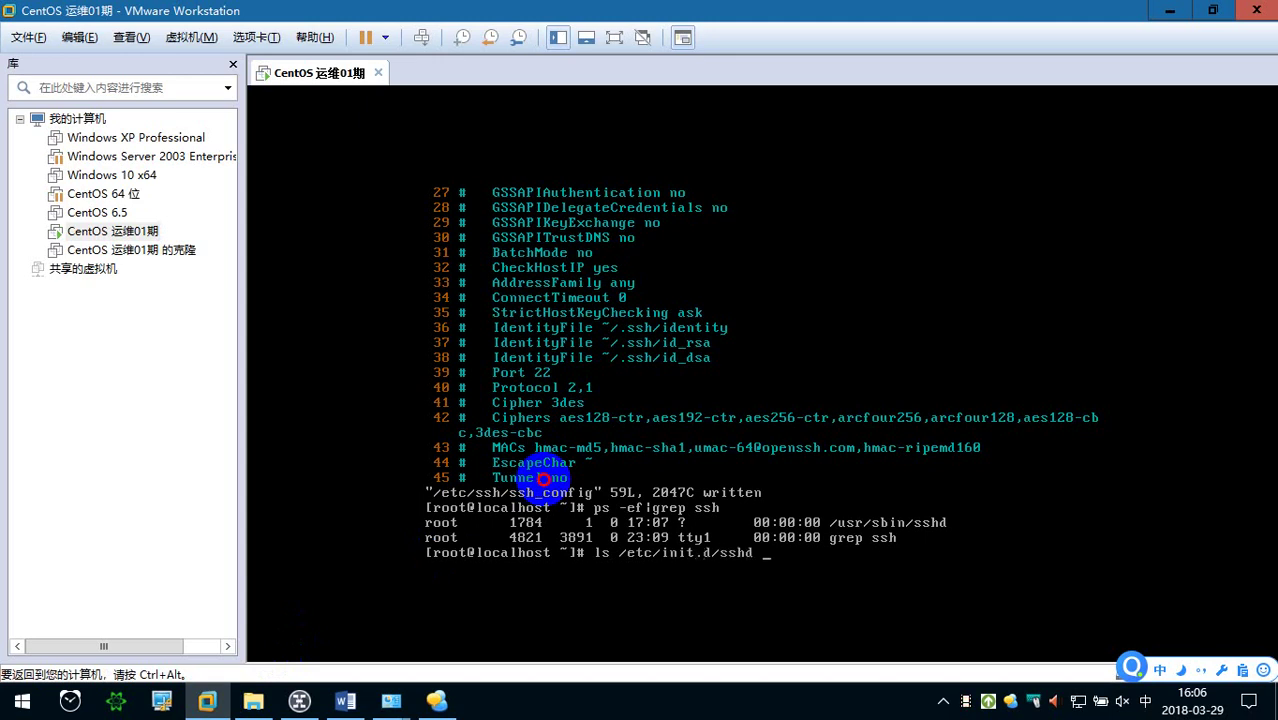
key(Return)
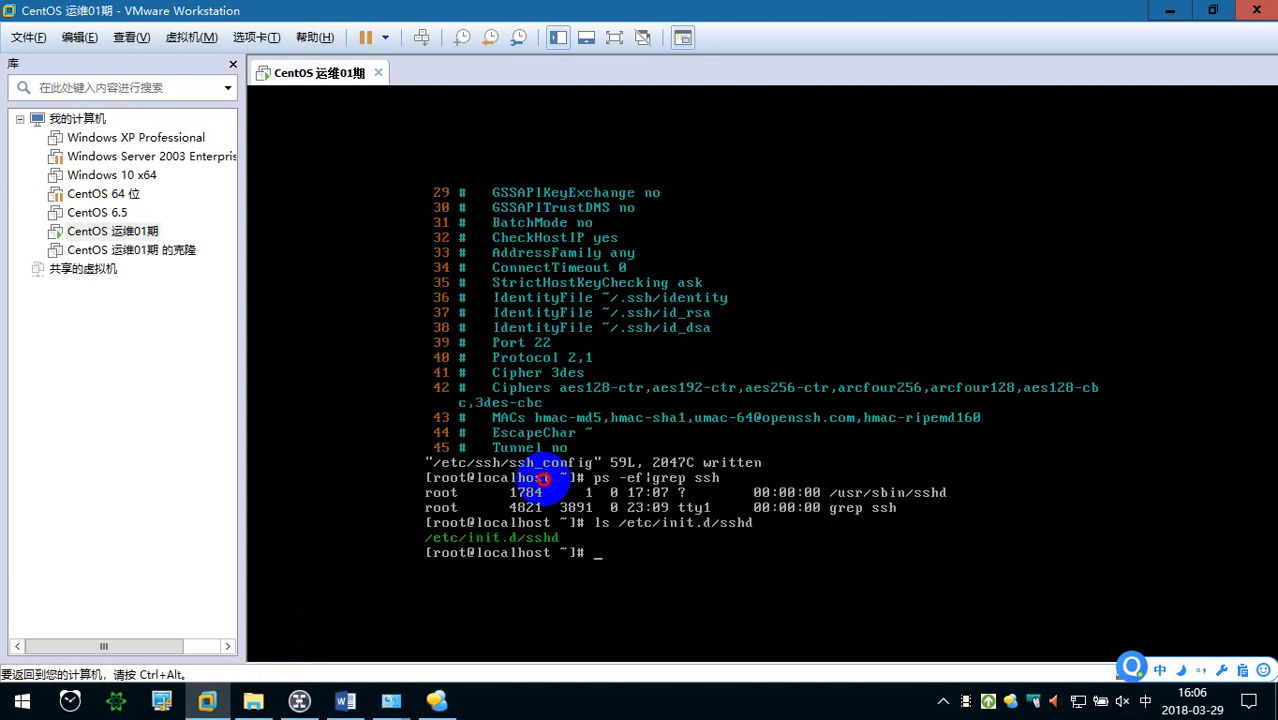
key(ctrl+alt)
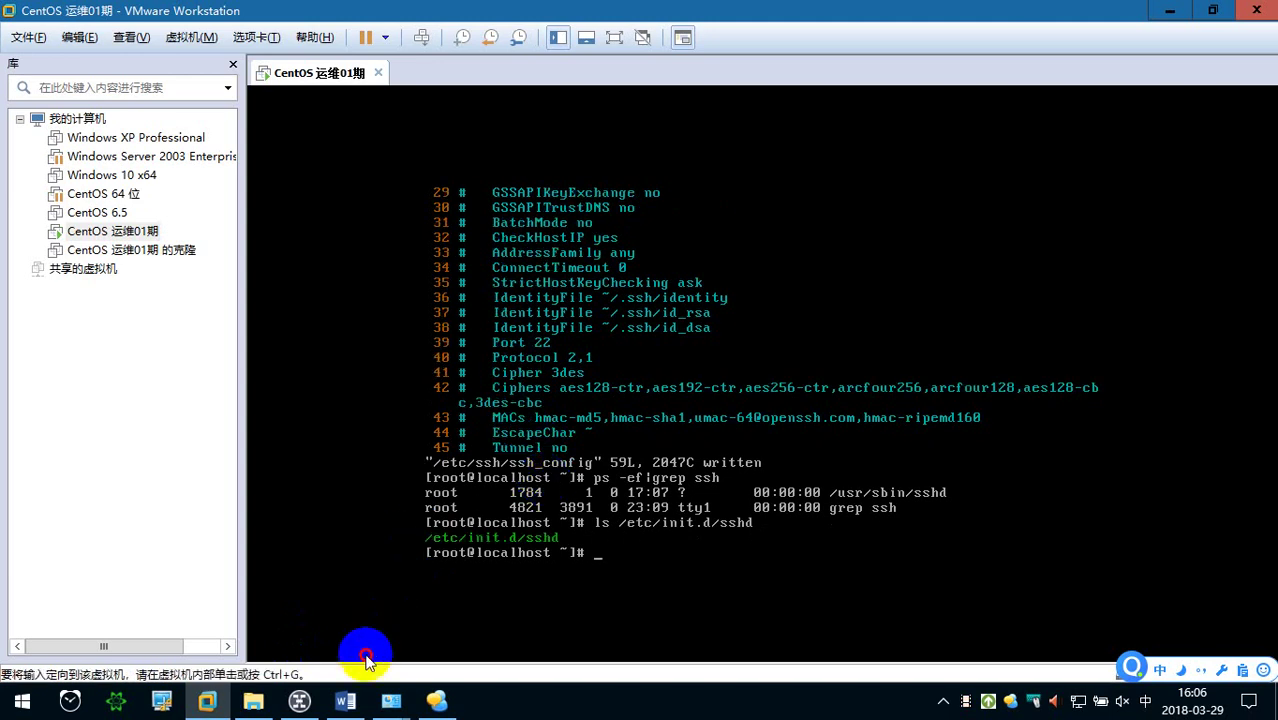
Step: Copy 'start/stop/restart' from the service line and paste it after #/etc/init.d/sshd
click(345, 700)
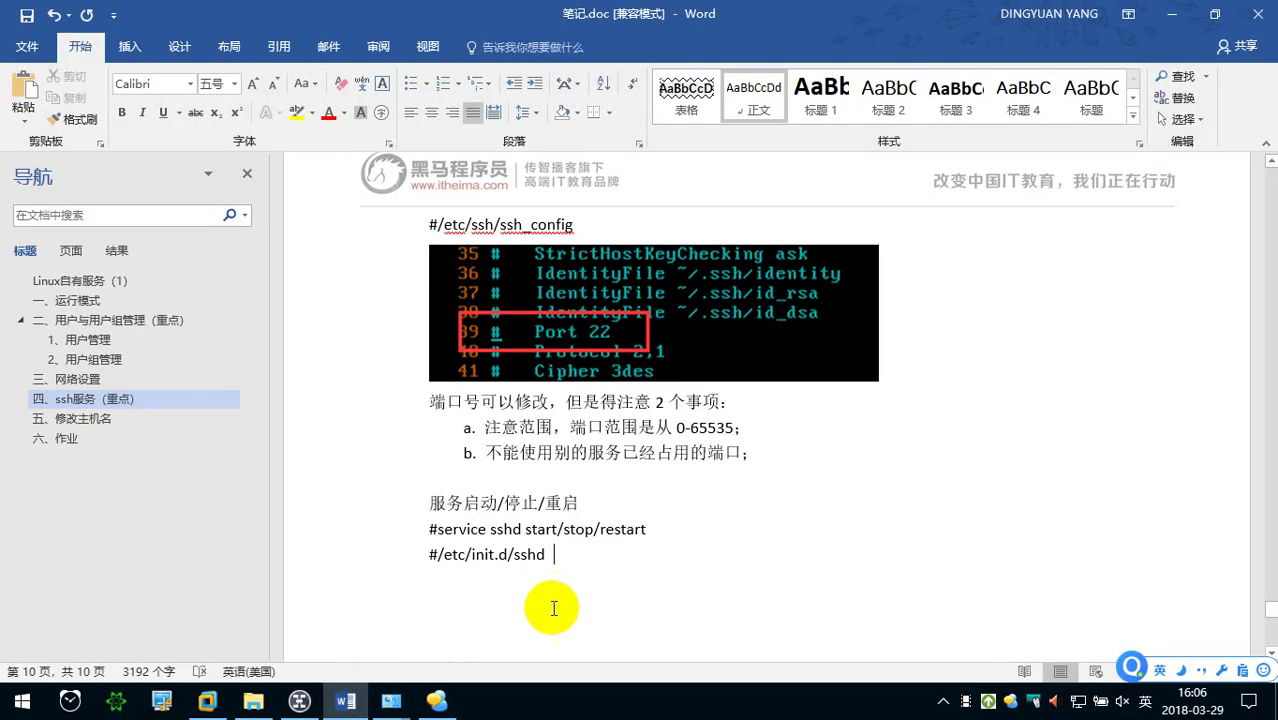
drag(524, 529, 655, 530)
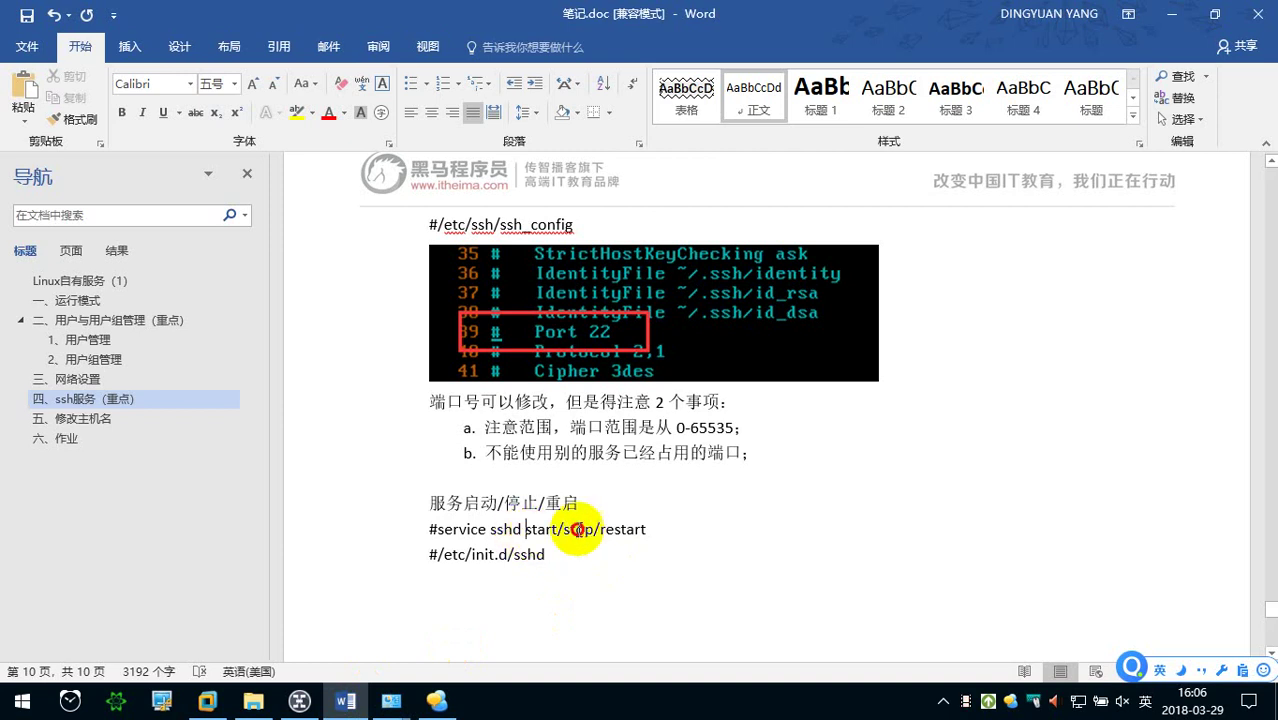
key(ctrl+c)
click(627, 549)
key(ctrl+v)
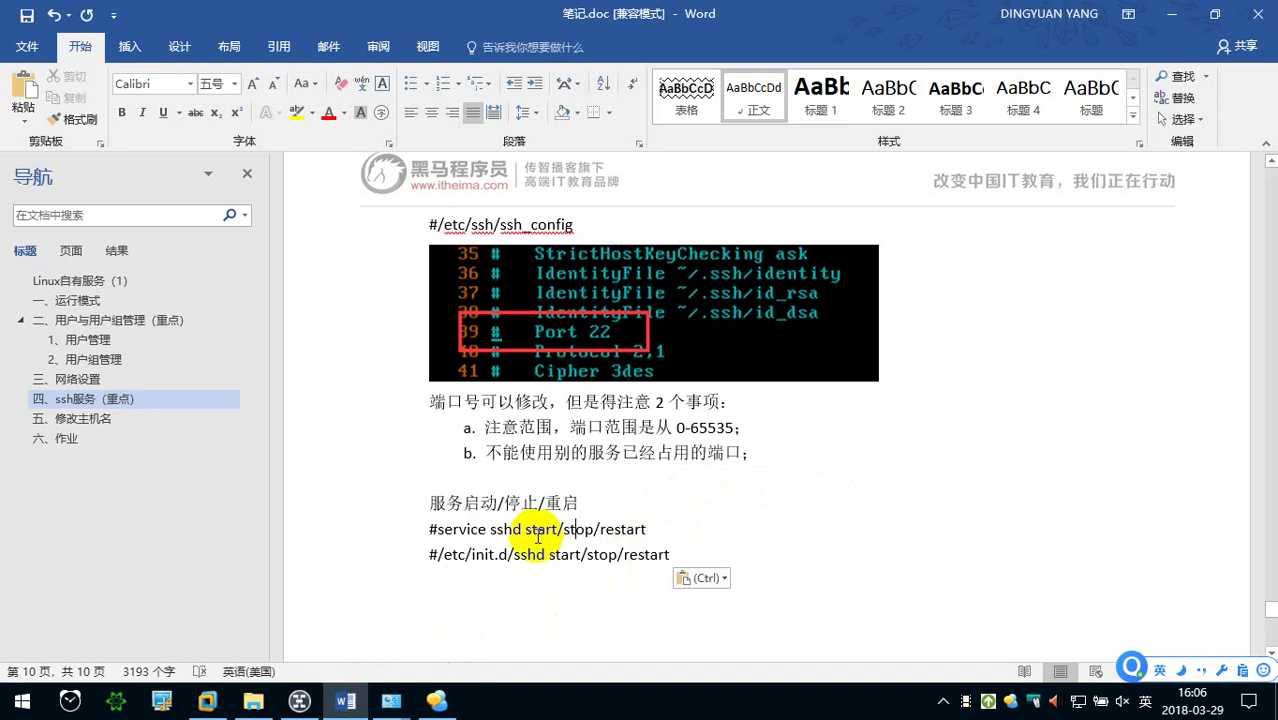
scroll(600, 500, up, 3)
scroll(720, 440, up, 4)
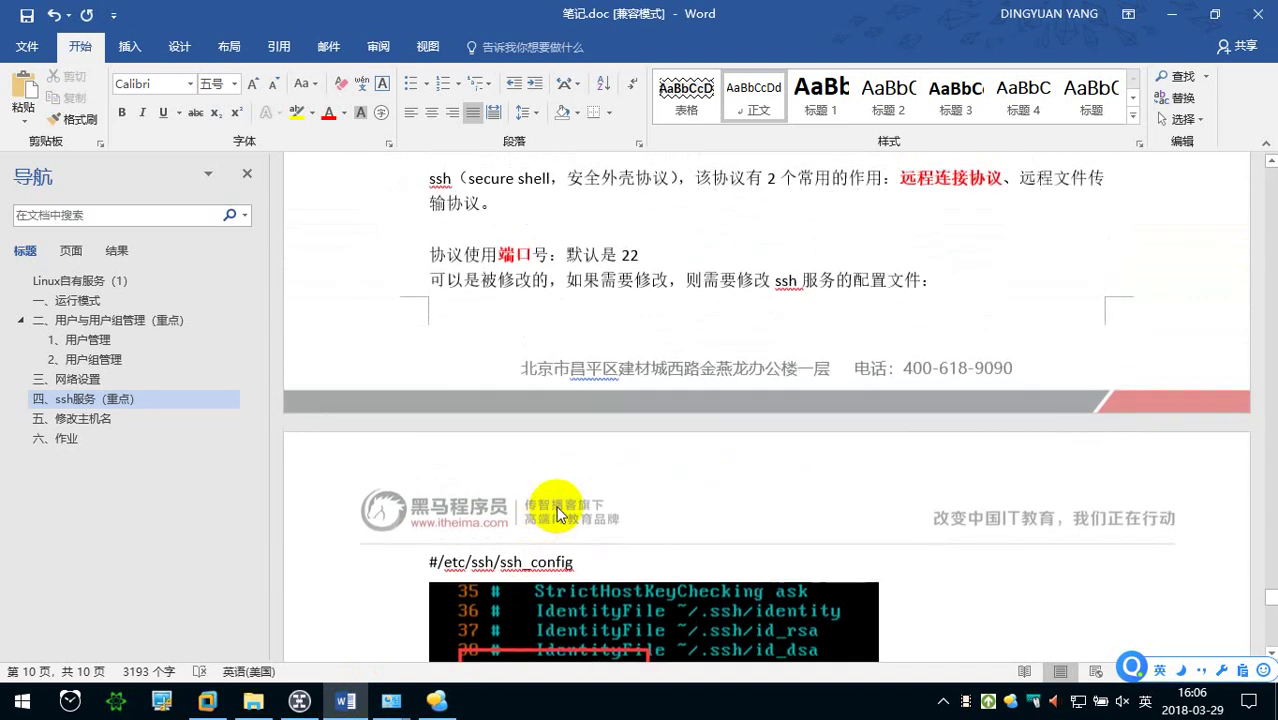
scroll(827, 381, up, 2)
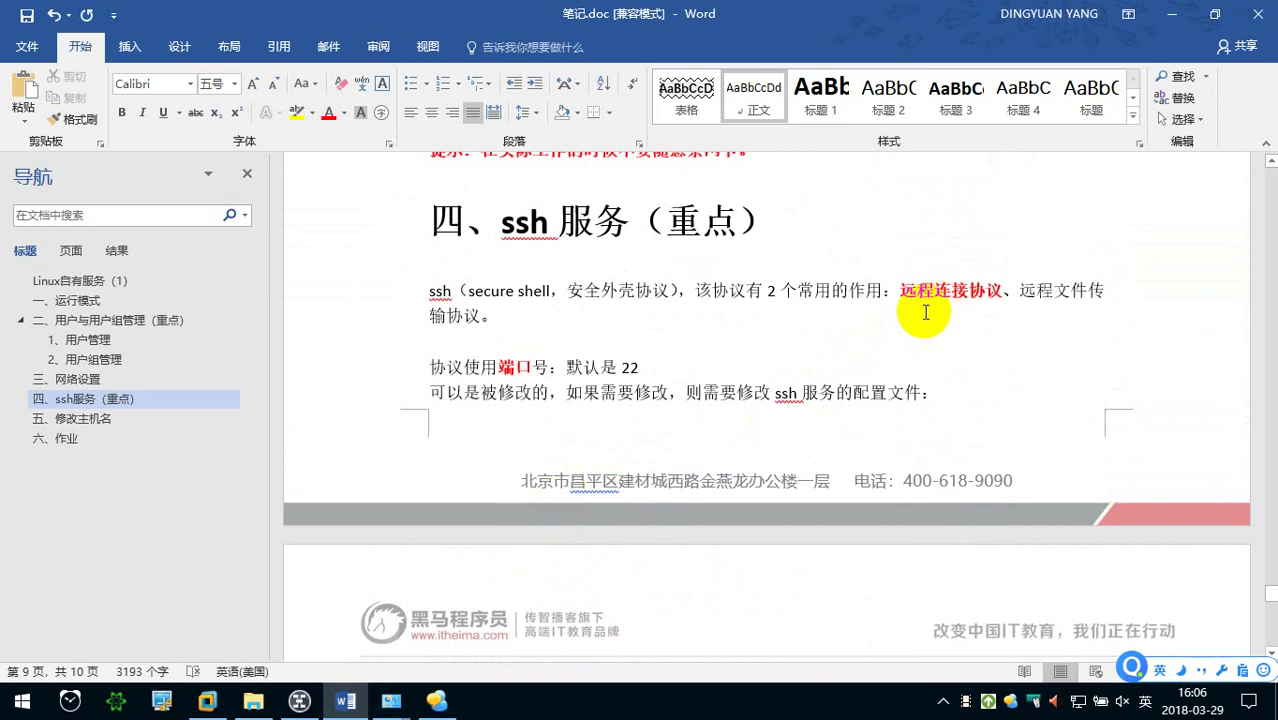
scroll(892, 291, down, 1)
scroll(698, 408, down, 2)
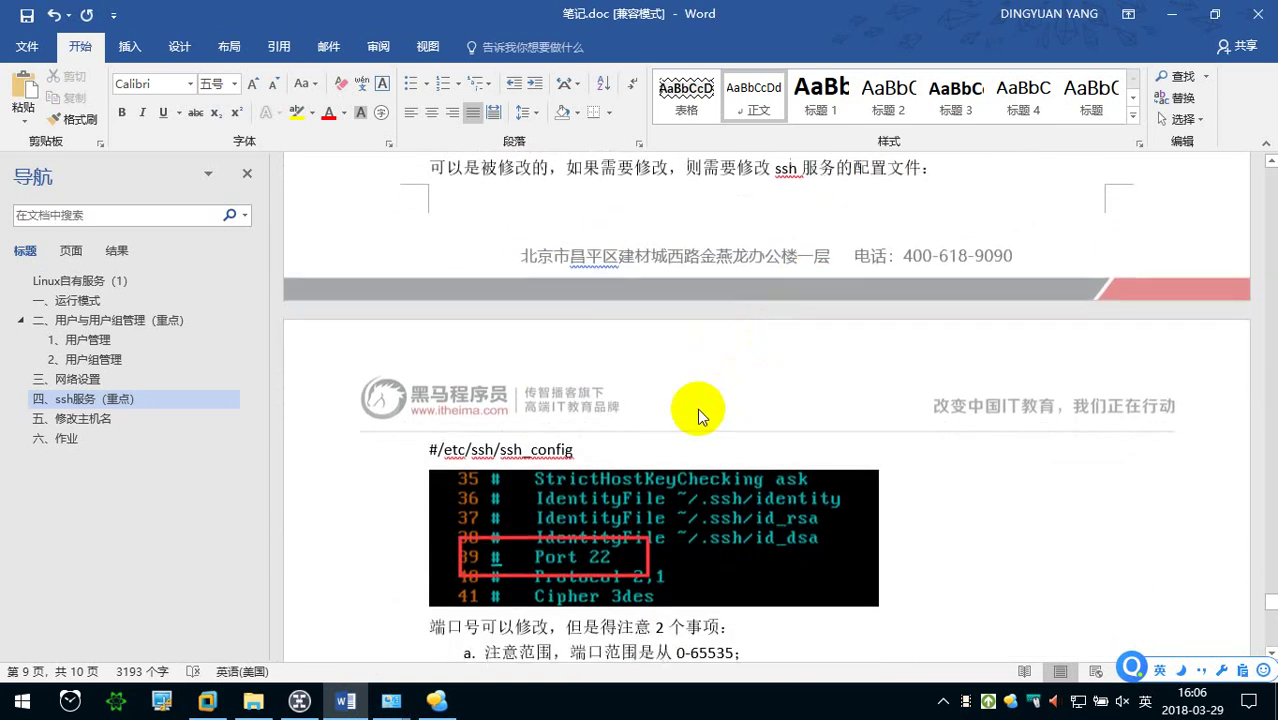
scroll(689, 416, down, 1)
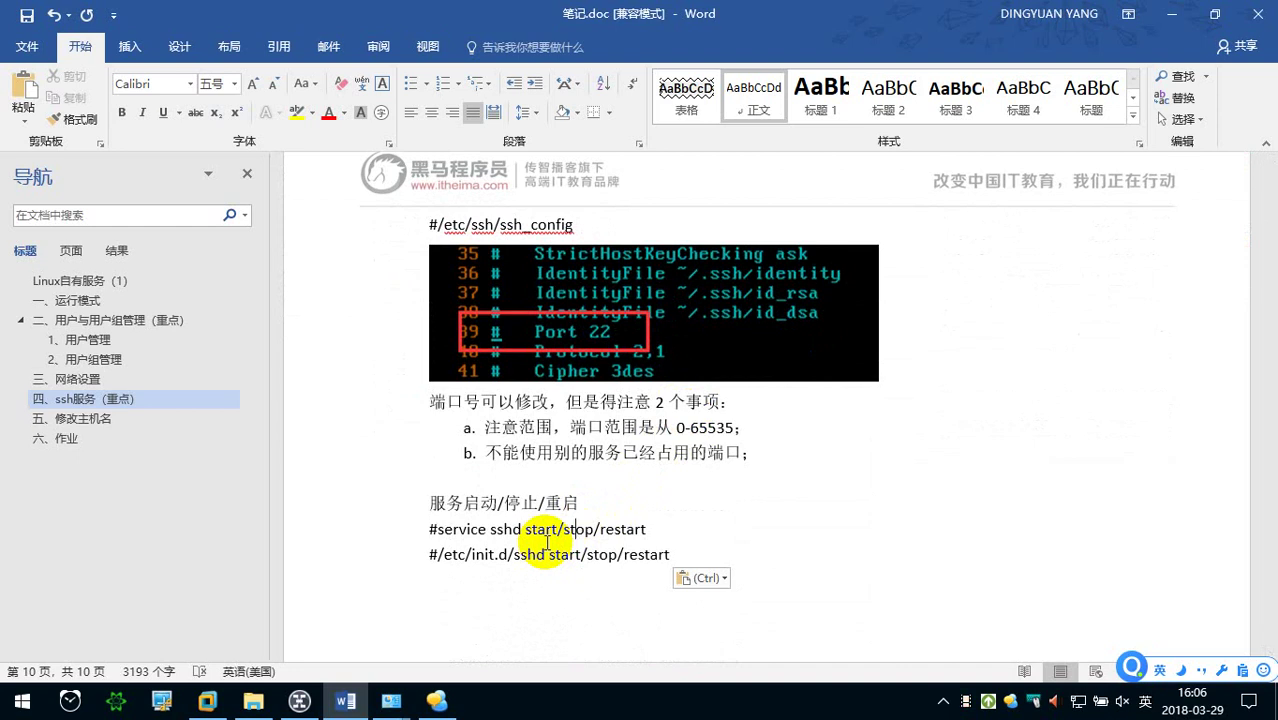
Step: Restart sshd in the CentOS console with /etc/init.d/sshd restart and then service sshd restart
click(222, 700)
click(572, 528)
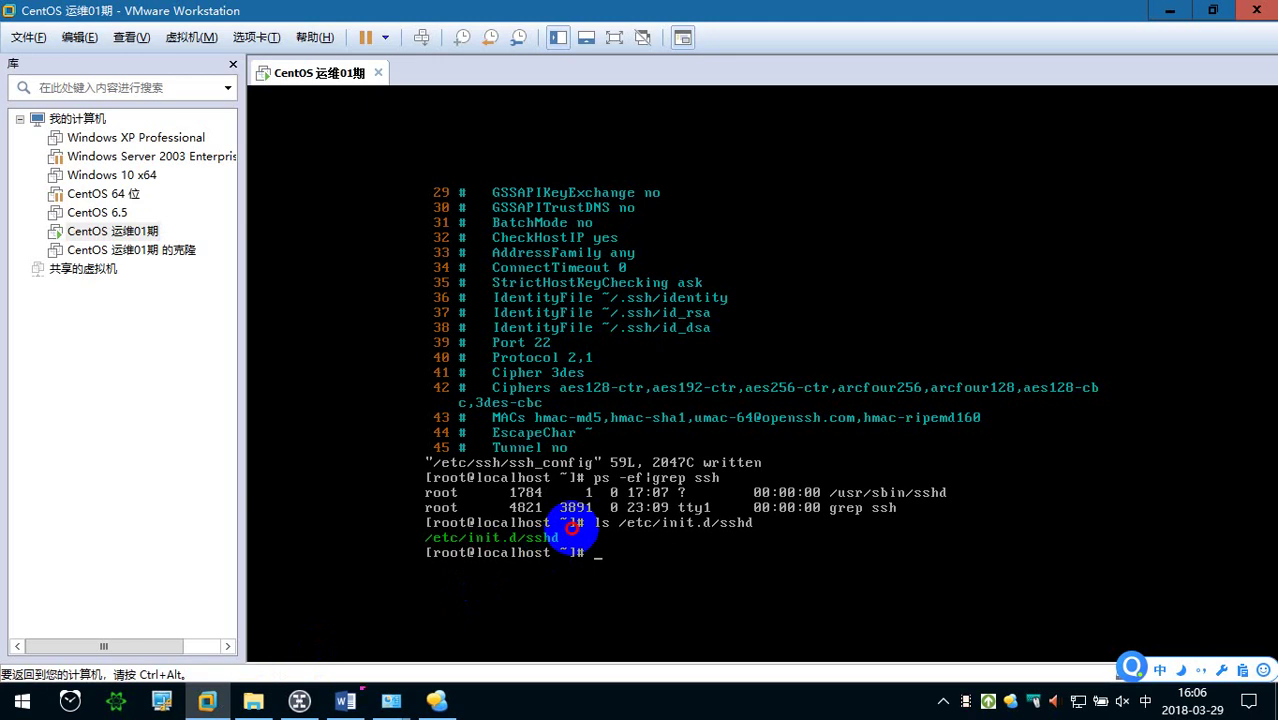
key(Up)
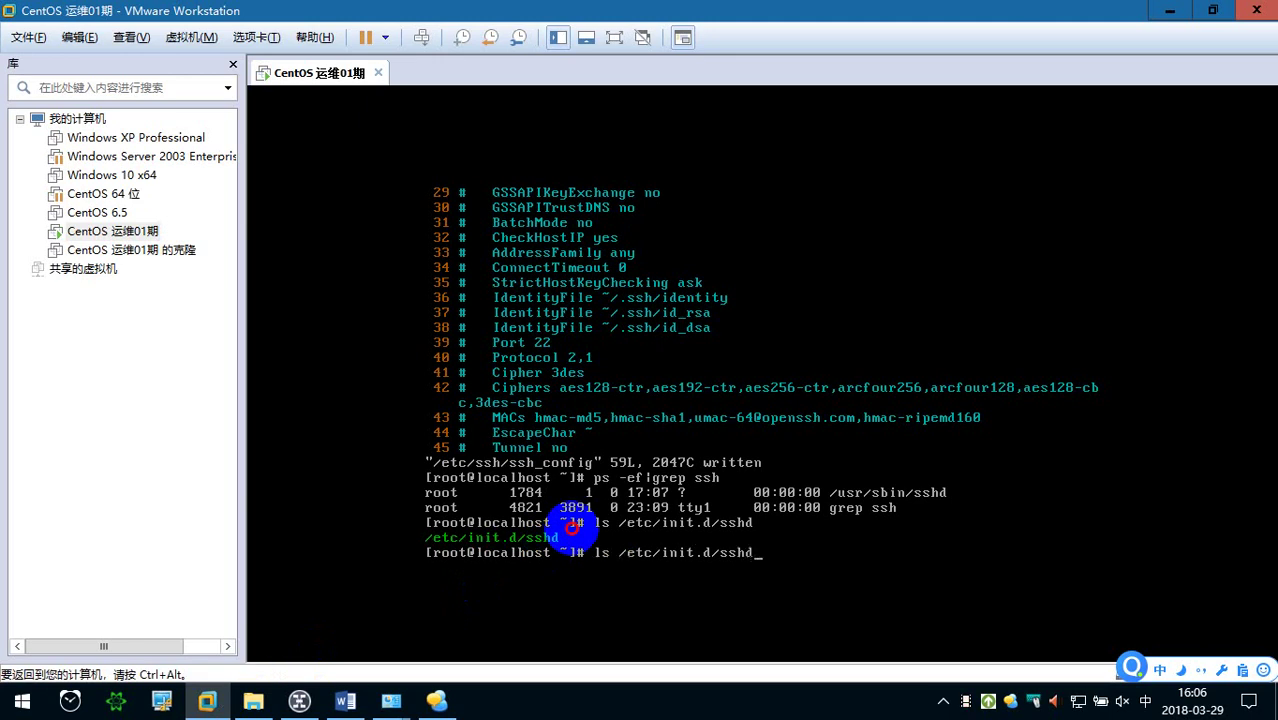
key(BackSpace)
key(BackSpace)
key(BackSpace)
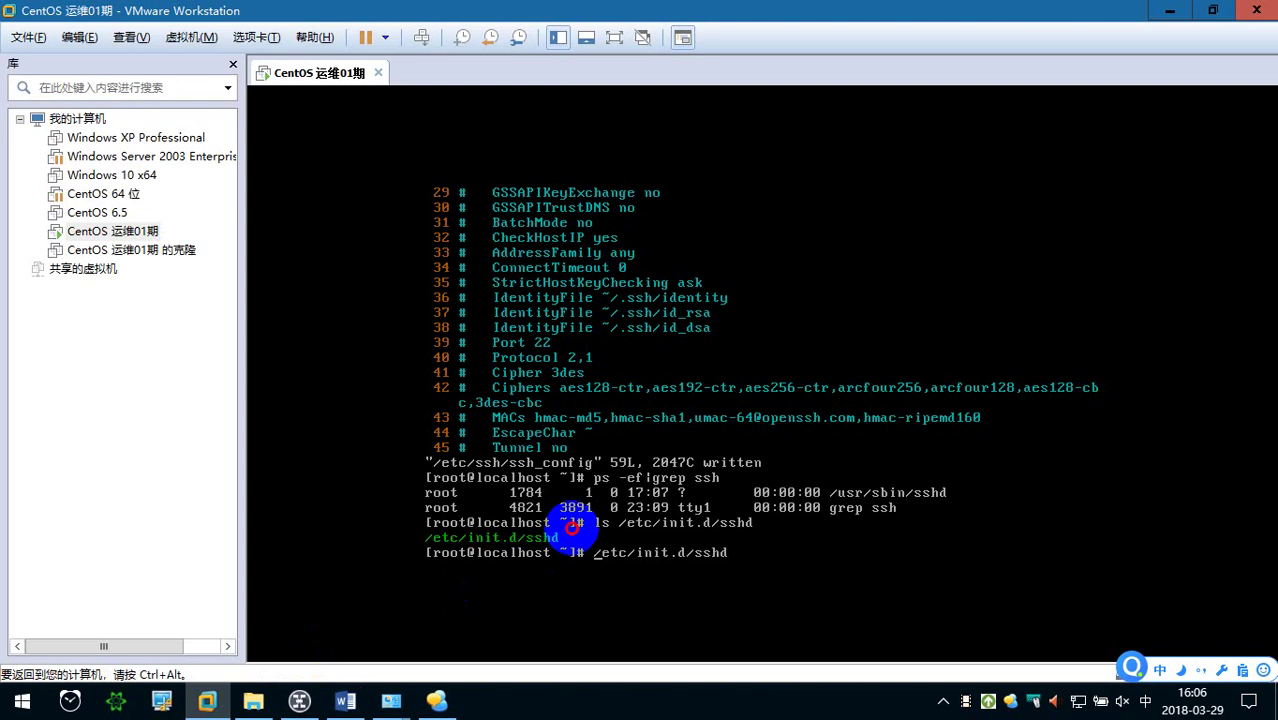
text(restart)
key(Return)
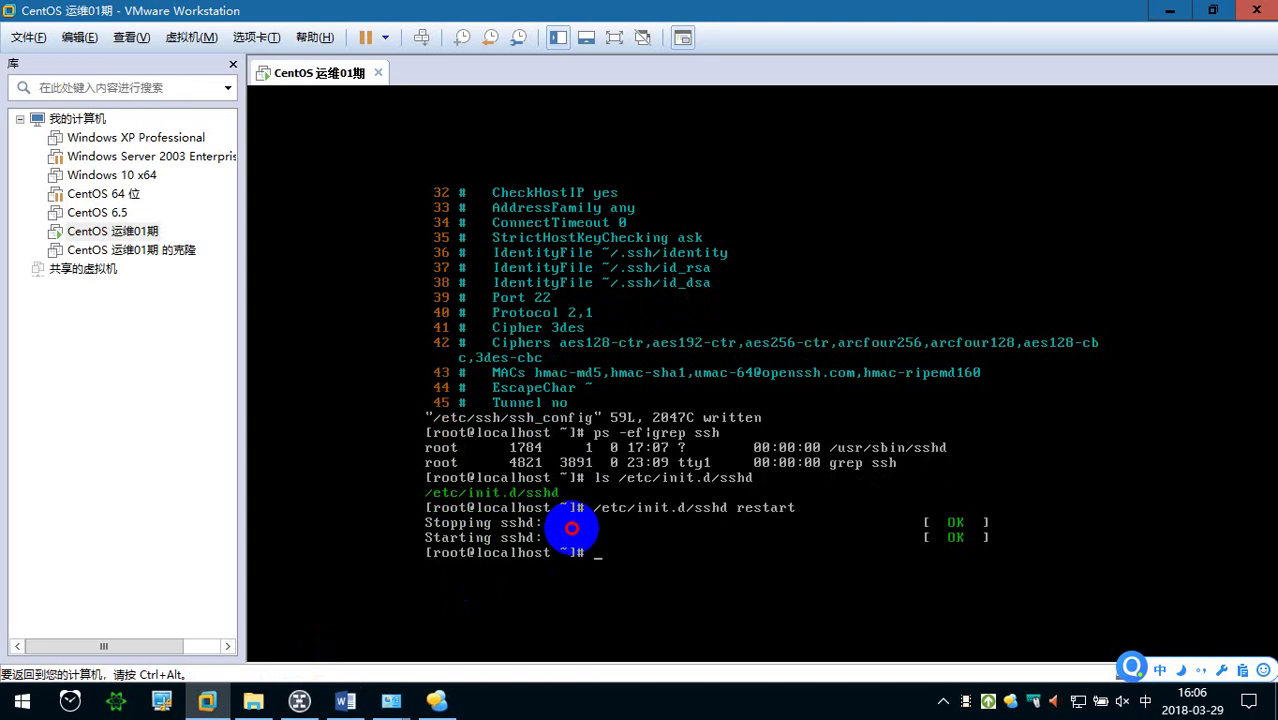
text(service)
text( sshd )
text(restart)
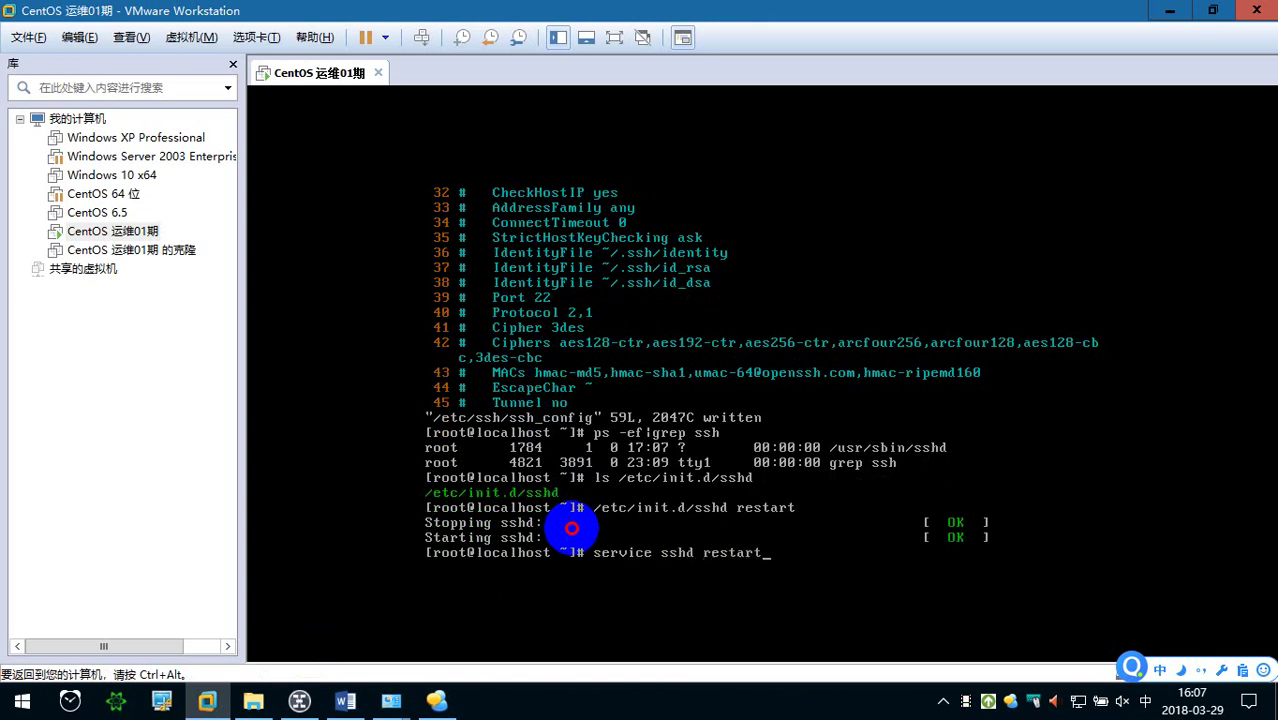
key(Return)
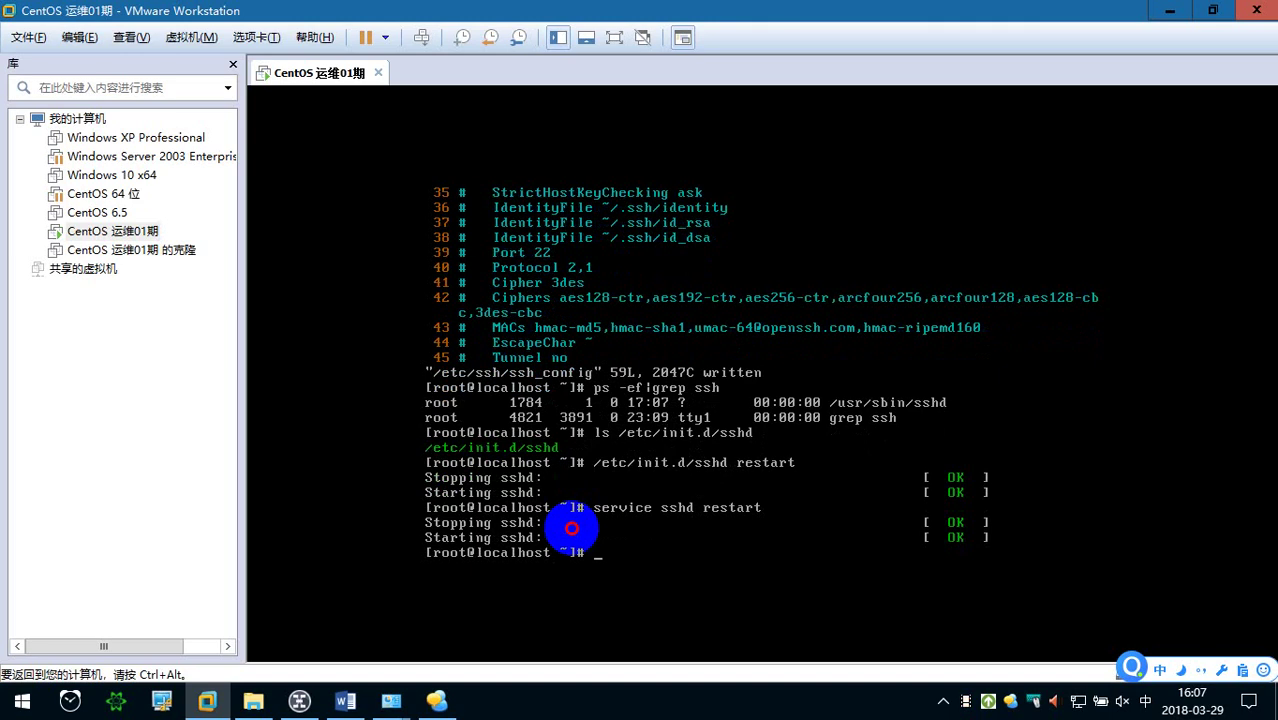
Step: Capture a region screenshot of both restart outputs reporting OK
key(ctrl+alt+a)
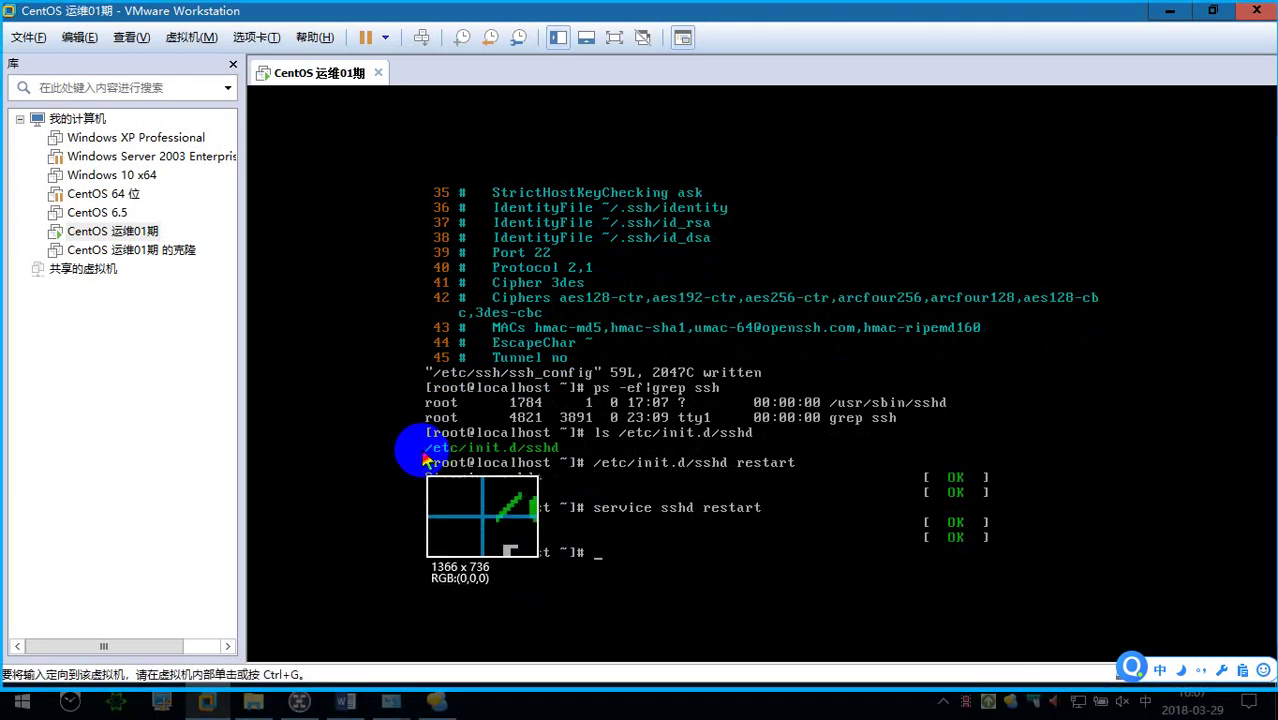
drag(420, 447, 1008, 563)
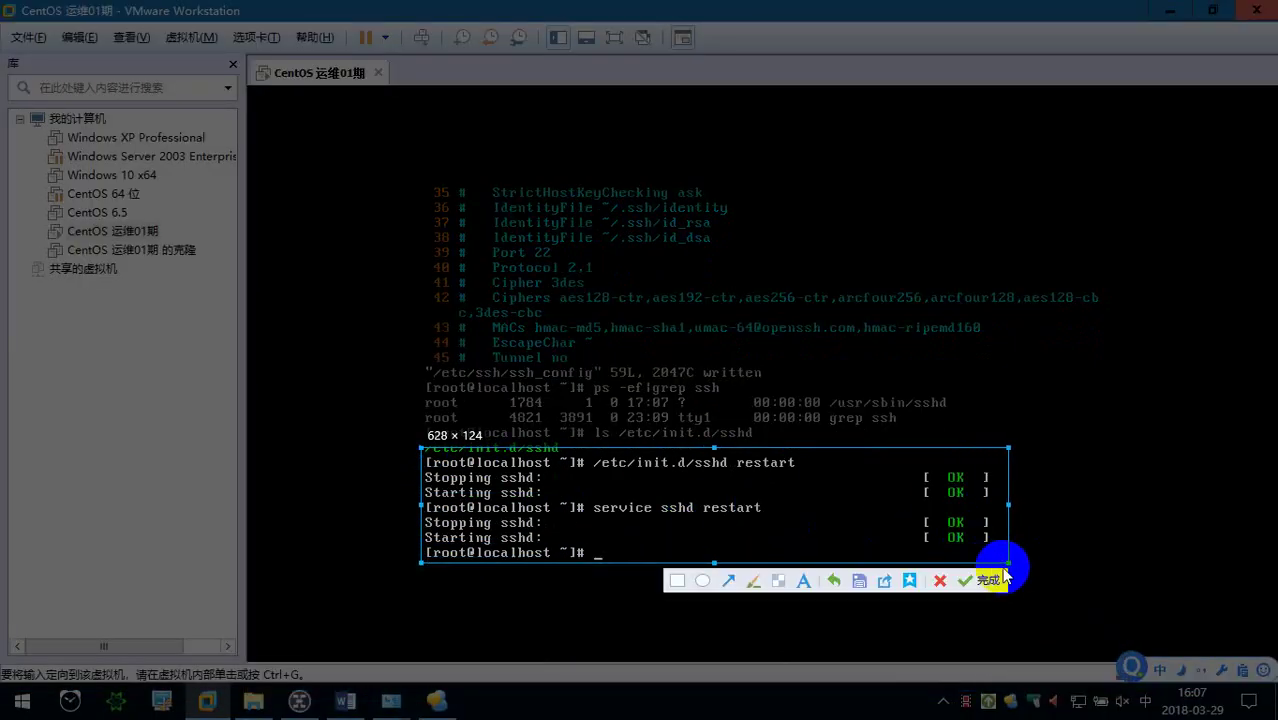
click(1003, 574)
Step: Paste the sshd restart screenshot on a new line below #/etc/init.d/sshd start/stop/restart
click(345, 700)
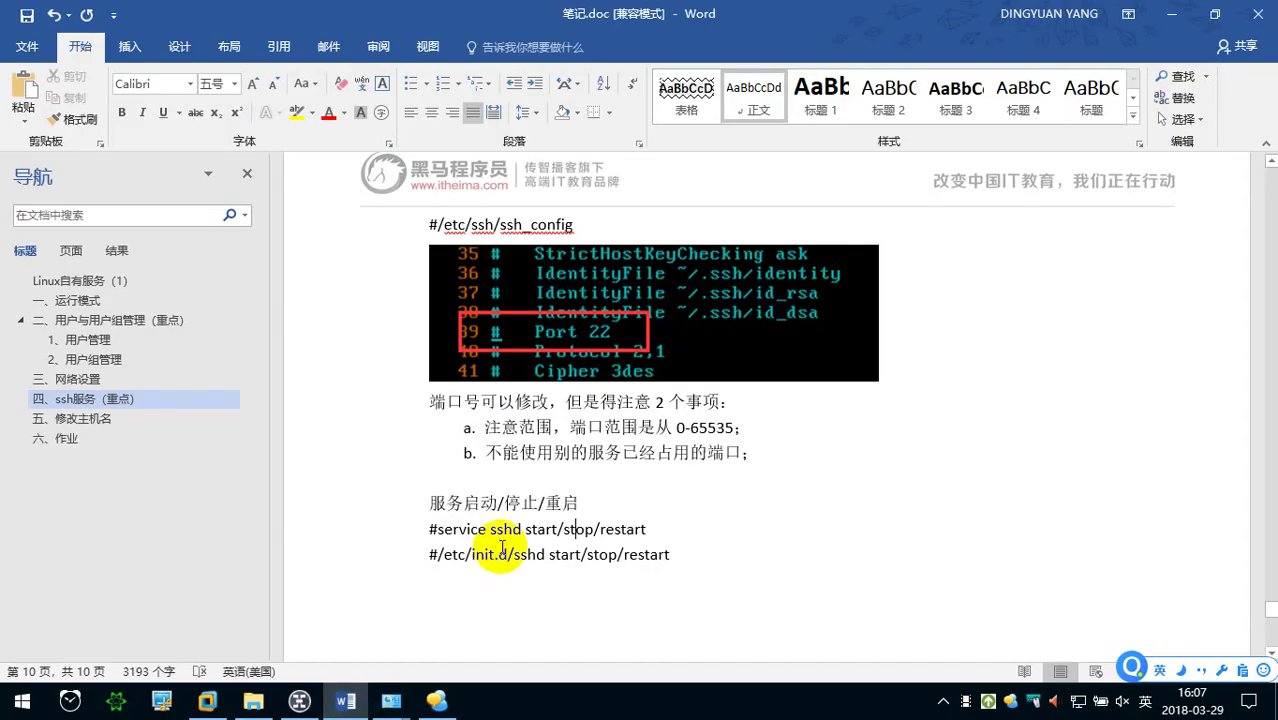
scroll(502, 548, down, 1)
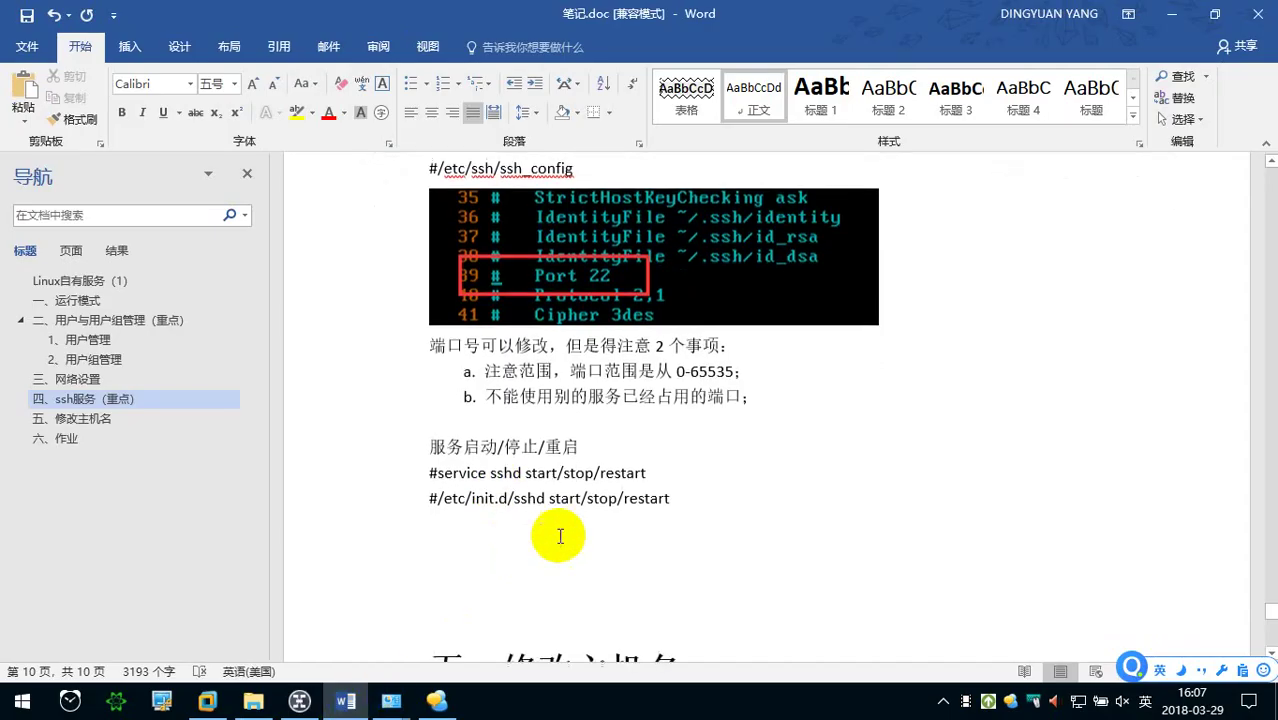
click(704, 500)
key(Return)
key(ctrl+v)
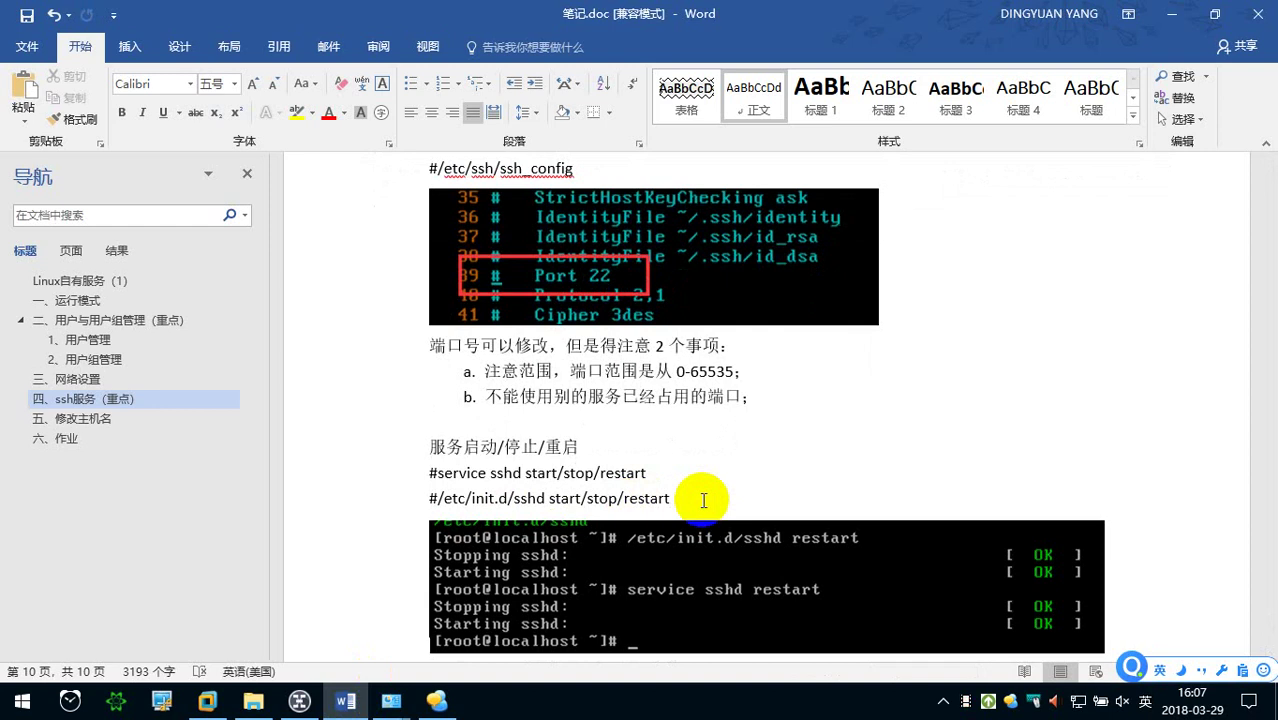
scroll(700, 495, down, 2)
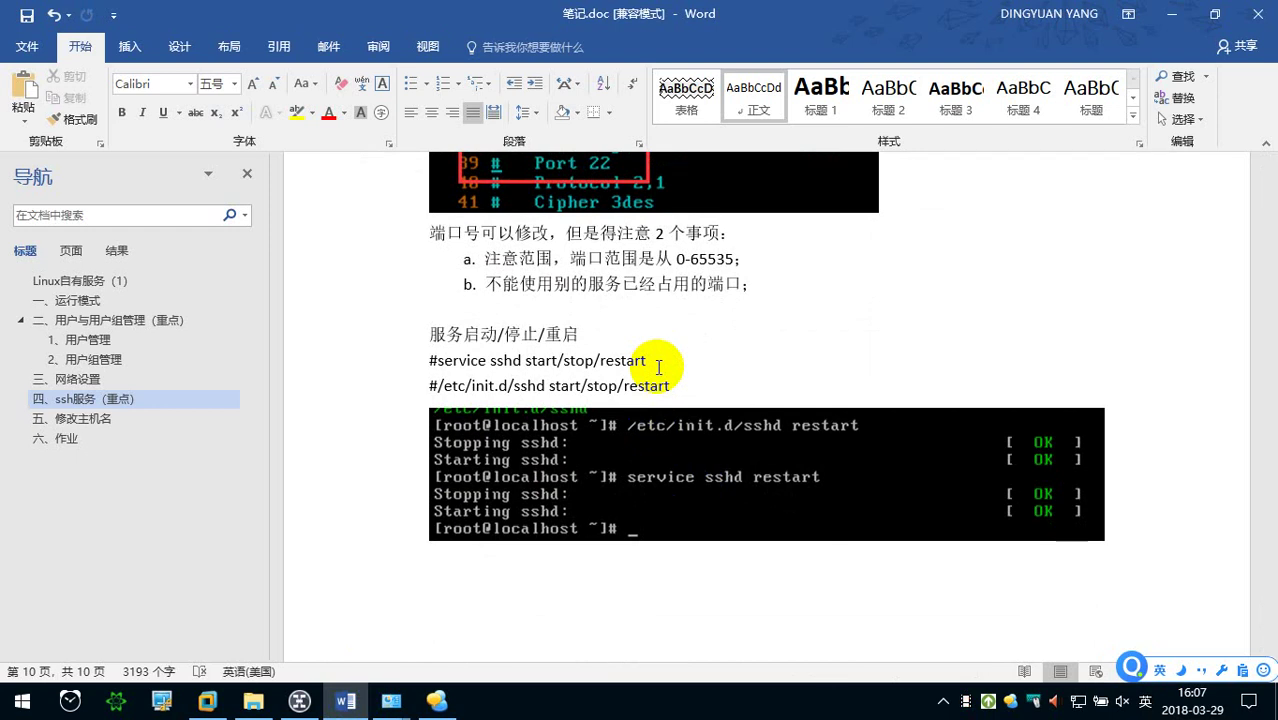
scroll(659, 367, down, 1)
click(605, 417)
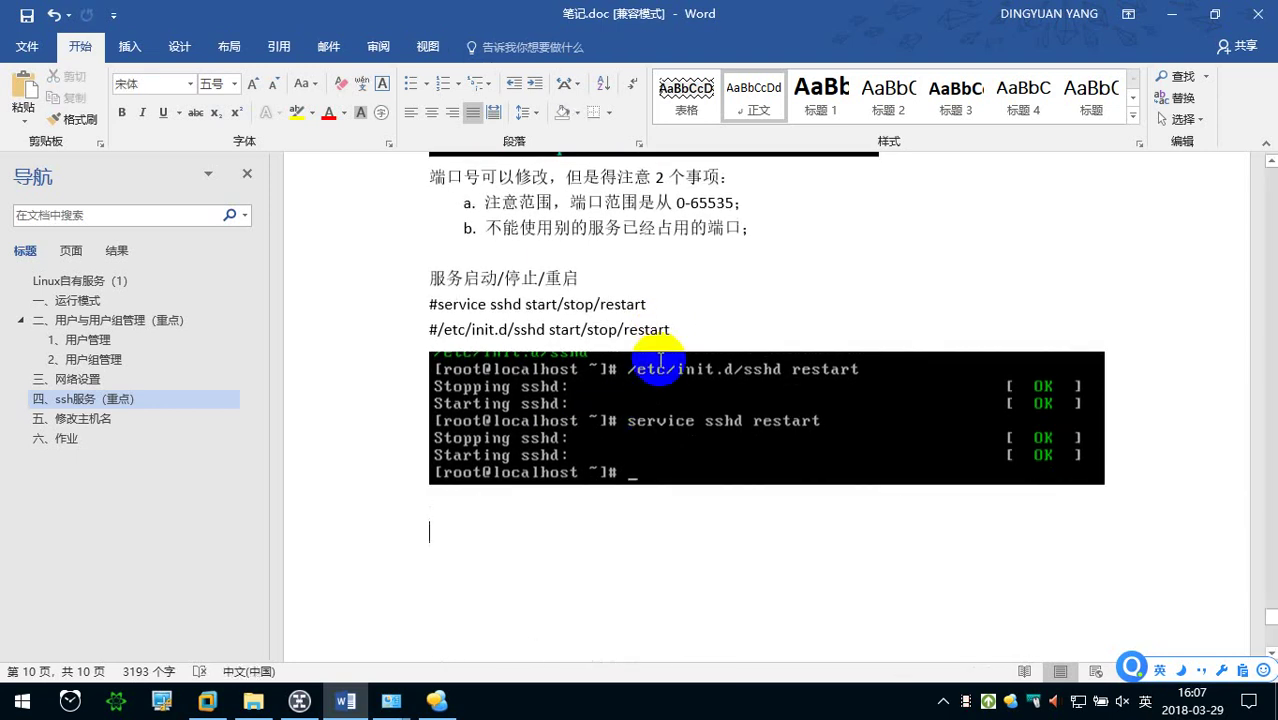
scroll(530, 385, up, 2)
scroll(558, 398, up, 2)
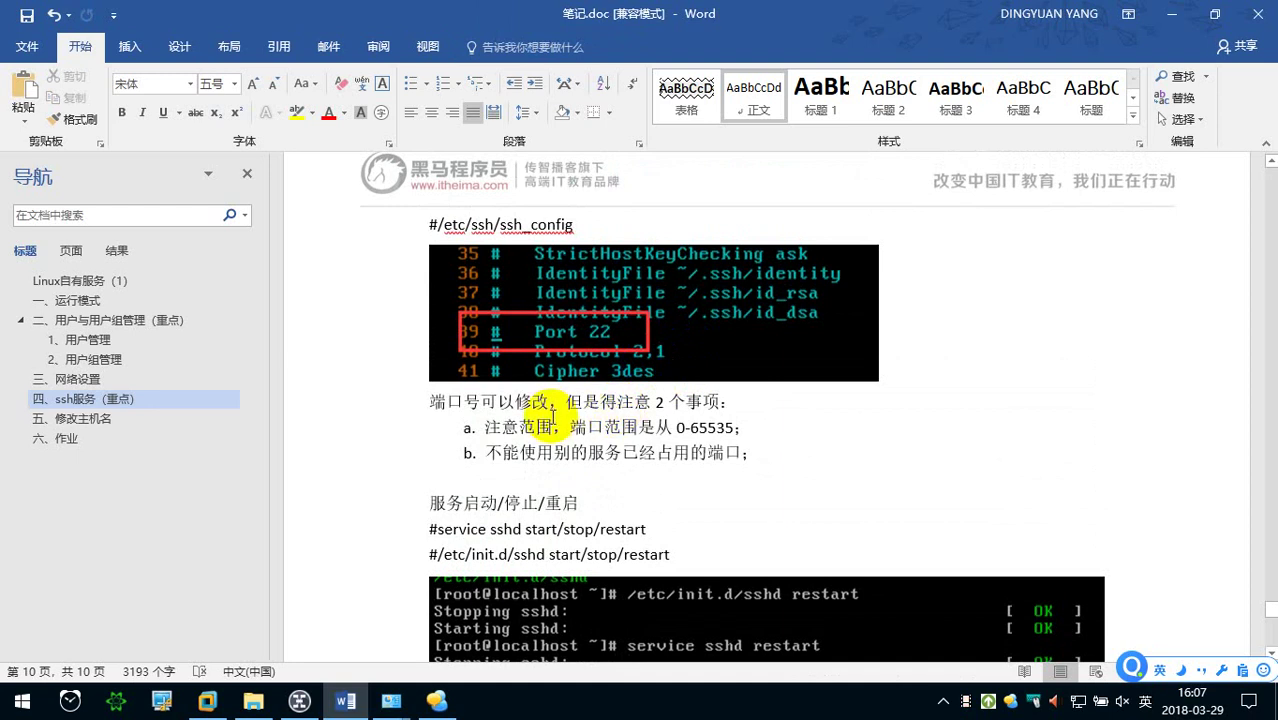
Step: Make the 服务启动/停止/重启 heading bold and red
scroll(552, 415, down, 2)
click(391, 383)
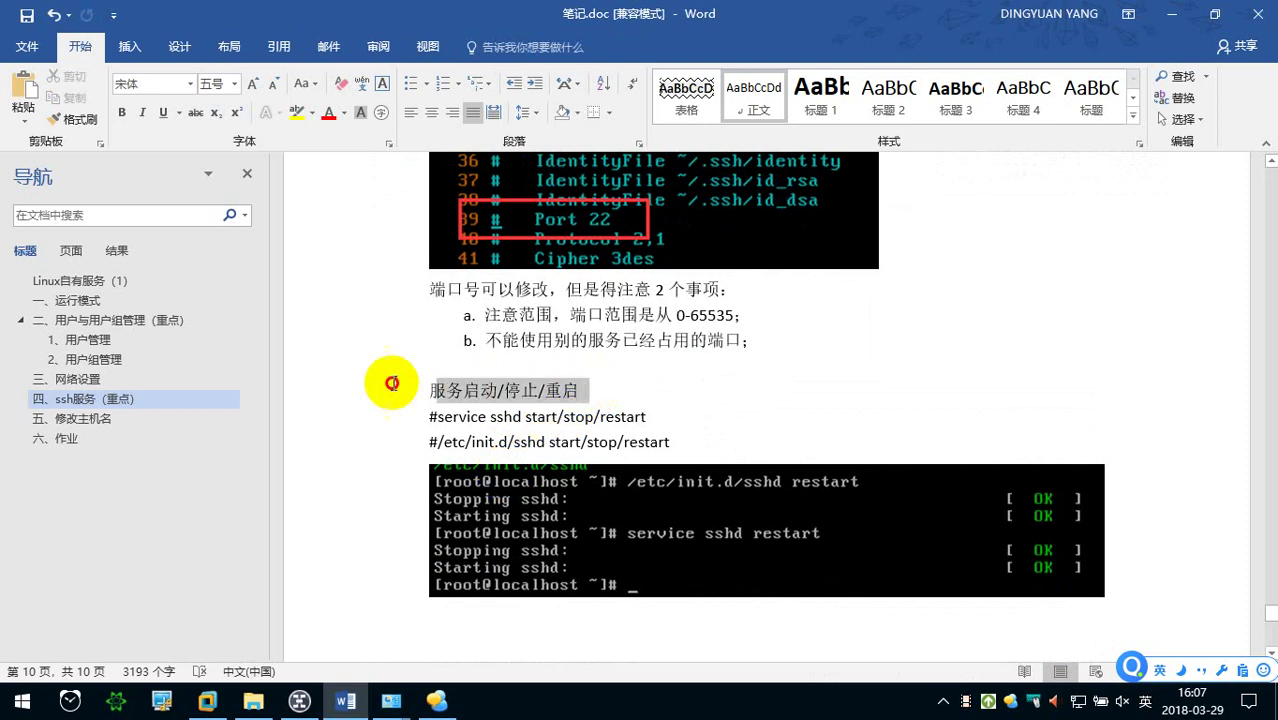
click(122, 112)
click(329, 113)
Step: Add an empty line below the terminal screenshot, glance at the CentOS VM, and return to Word
scroll(528, 556, down, 3)
click(460, 456)
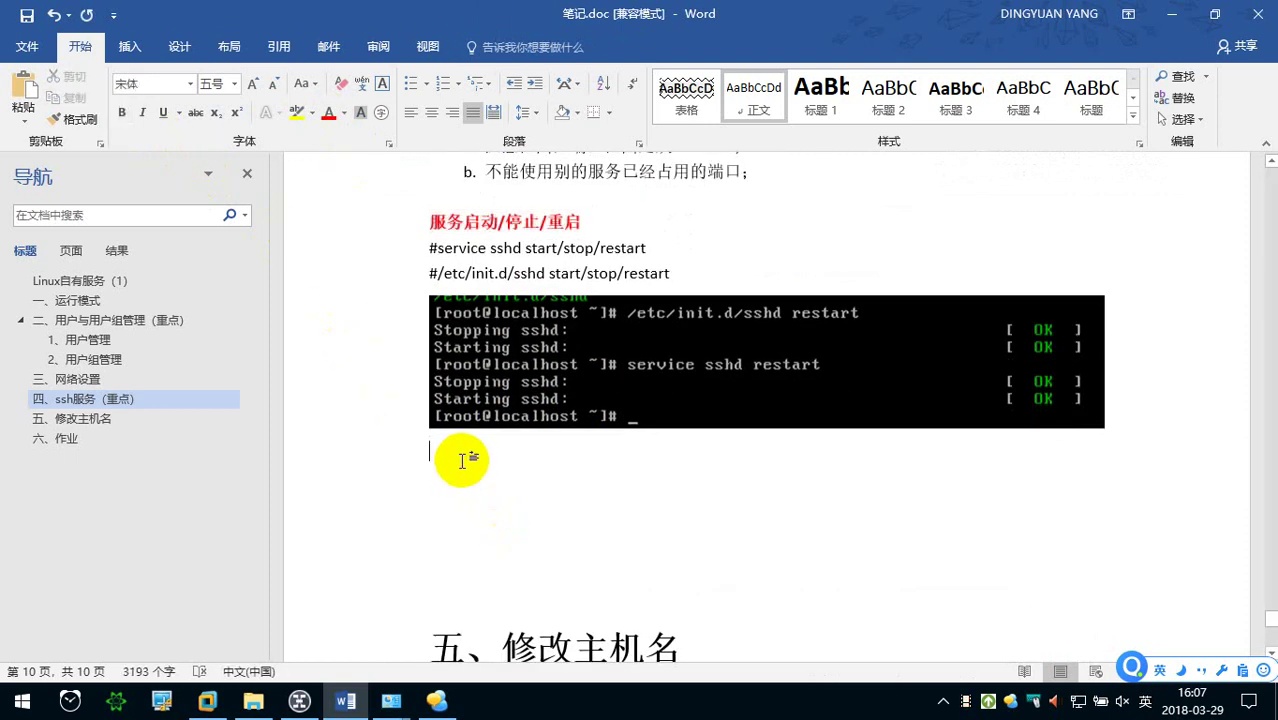
key(Return)
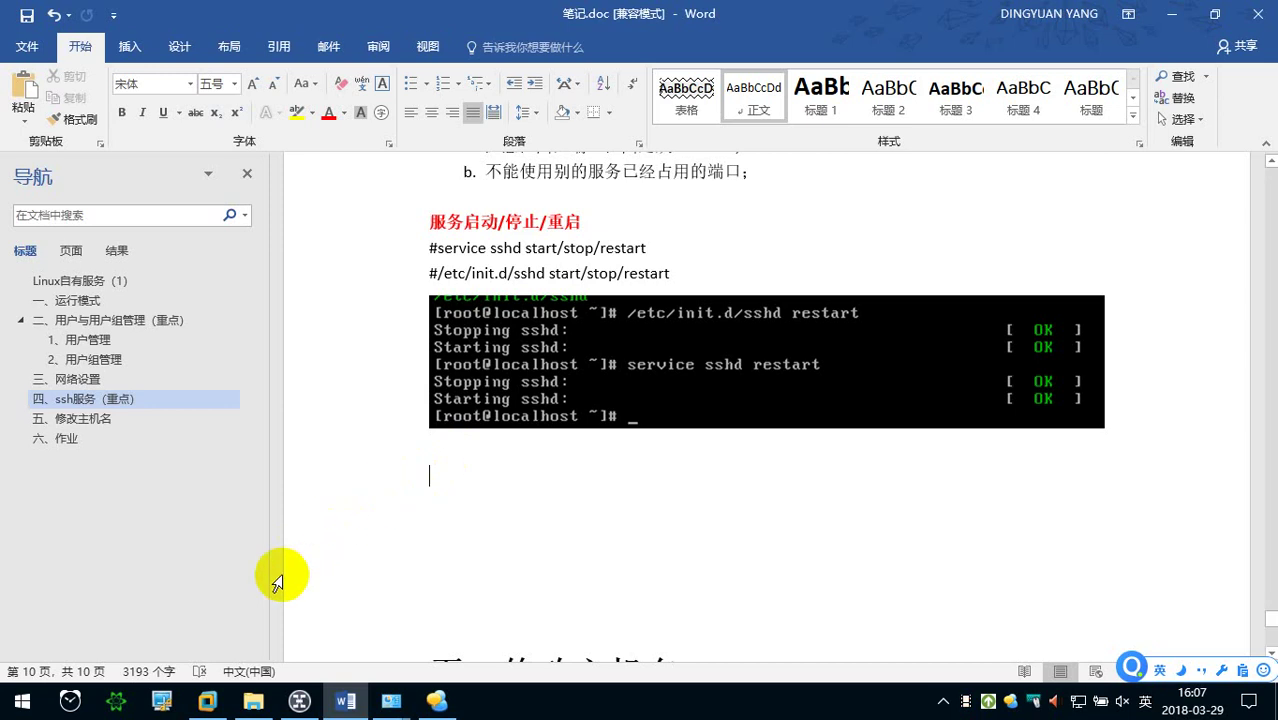
click(207, 700)
click(577, 433)
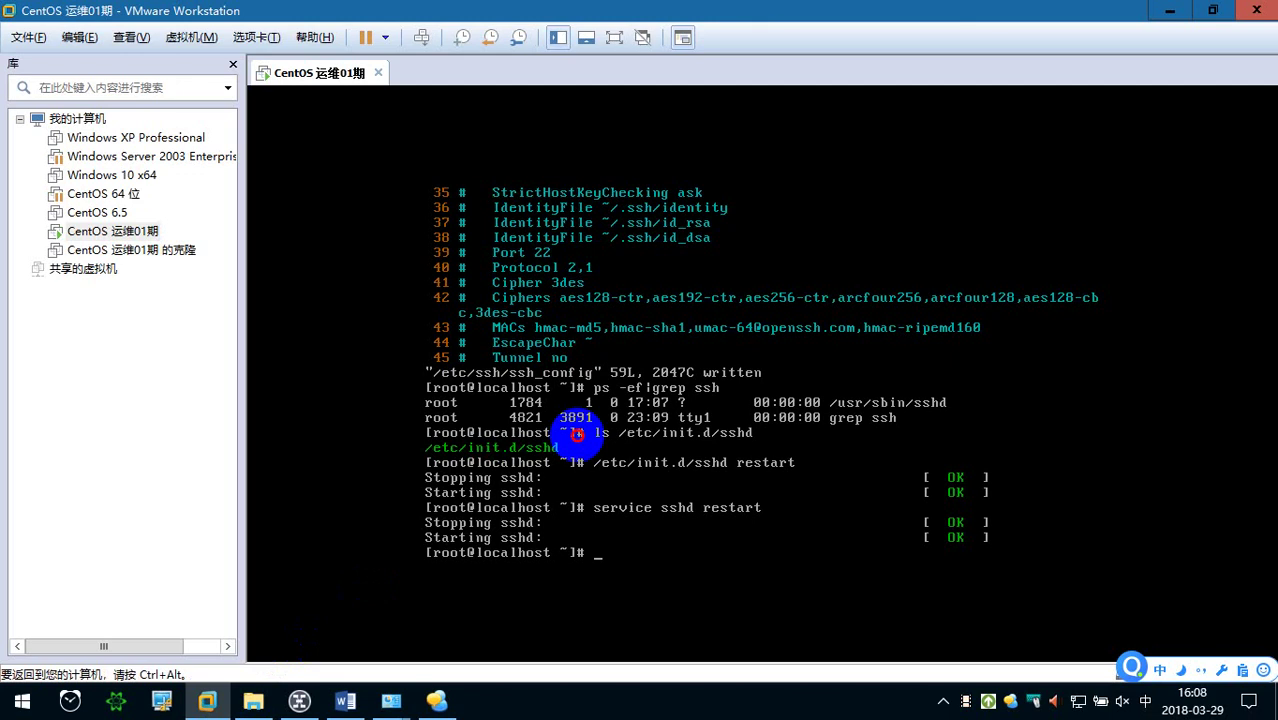
click(1170, 10)
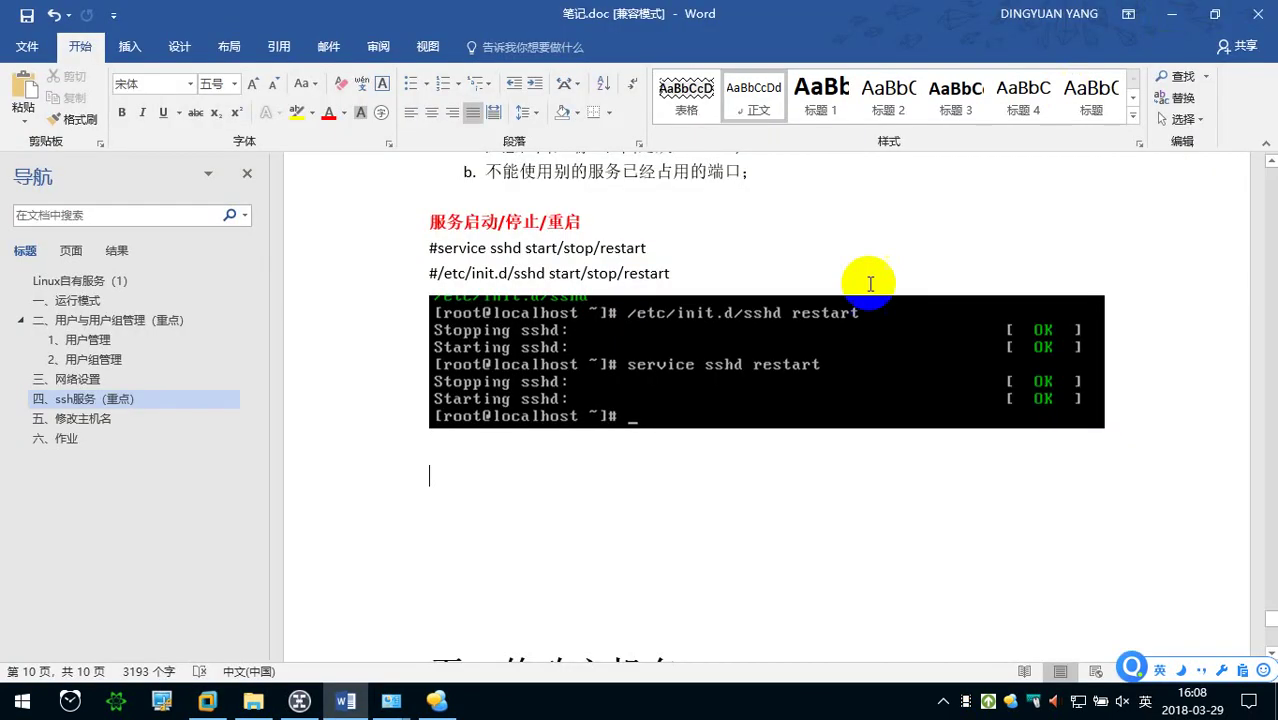
Step: Add the Heading 2 subheading 1、远程终端 below the screenshot, then bring up the CentOS VM
text(1/yue)
key(BackSpace)
key(BackSpace)
key(BackSpace)
key(BackSpace)
key(shift)
text(/yuancheng)
key(space)
text(zhongduan)
key(space)
key(ctrl+alt+2)
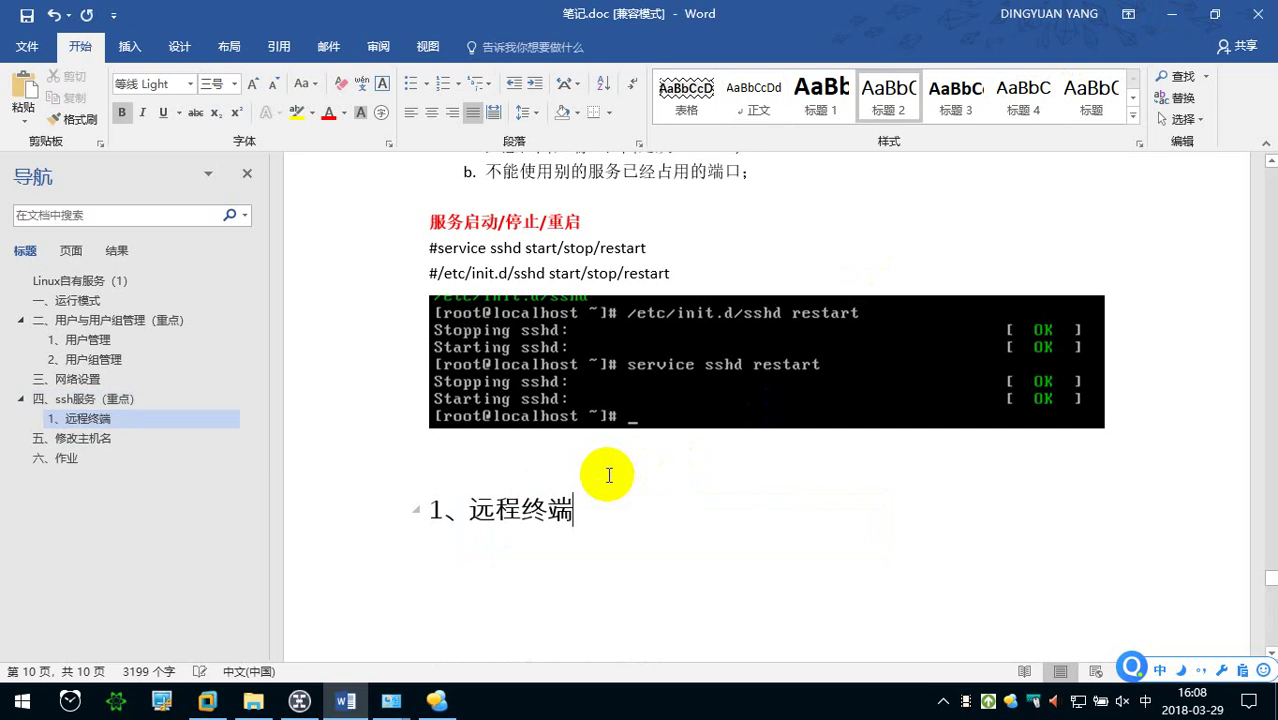
key(Return)
scroll(566, 469, down, 3)
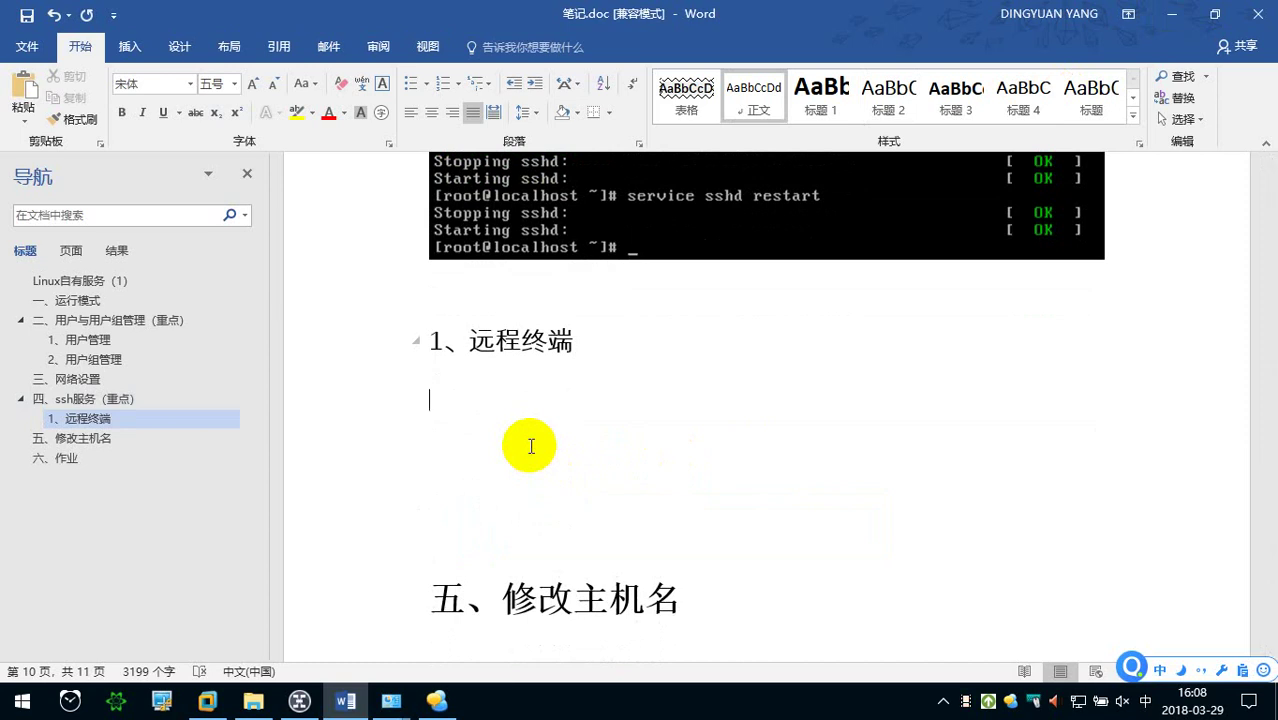
click(207, 700)
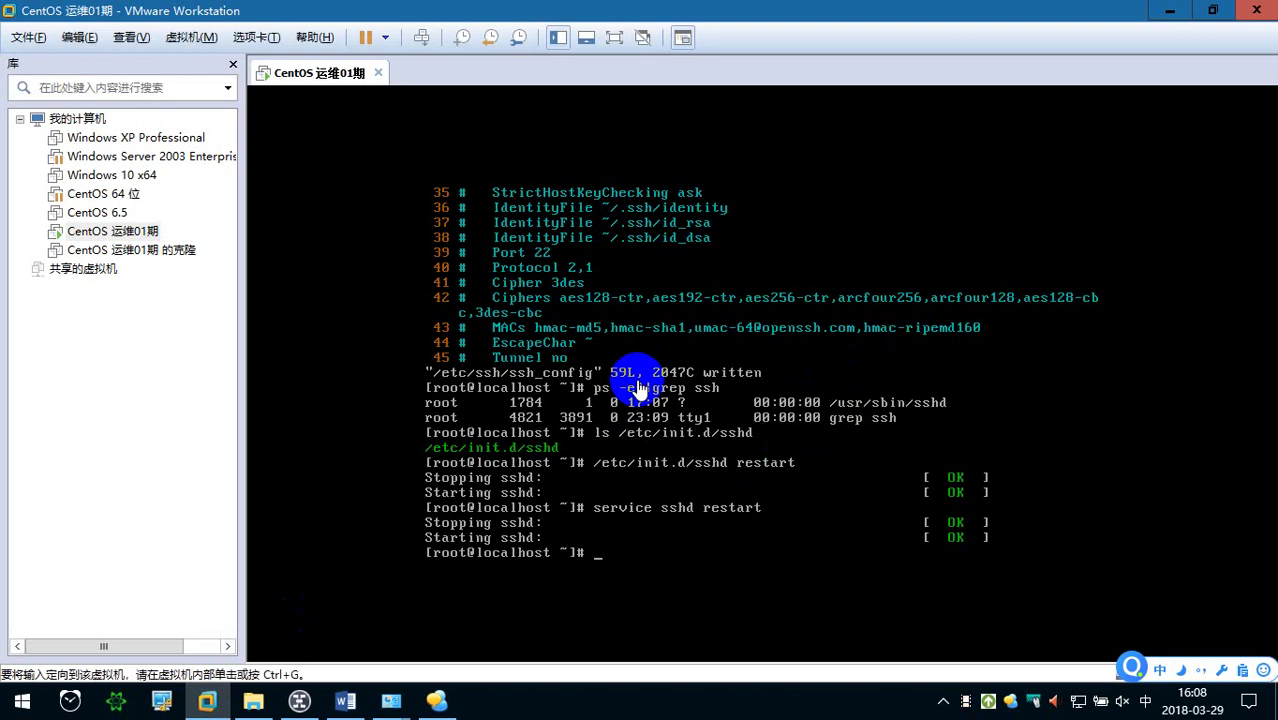
Step: Type the clause 终端工具主要帮助运维人员连接远程的服务器 under 1、远程终端
click(1169, 10)
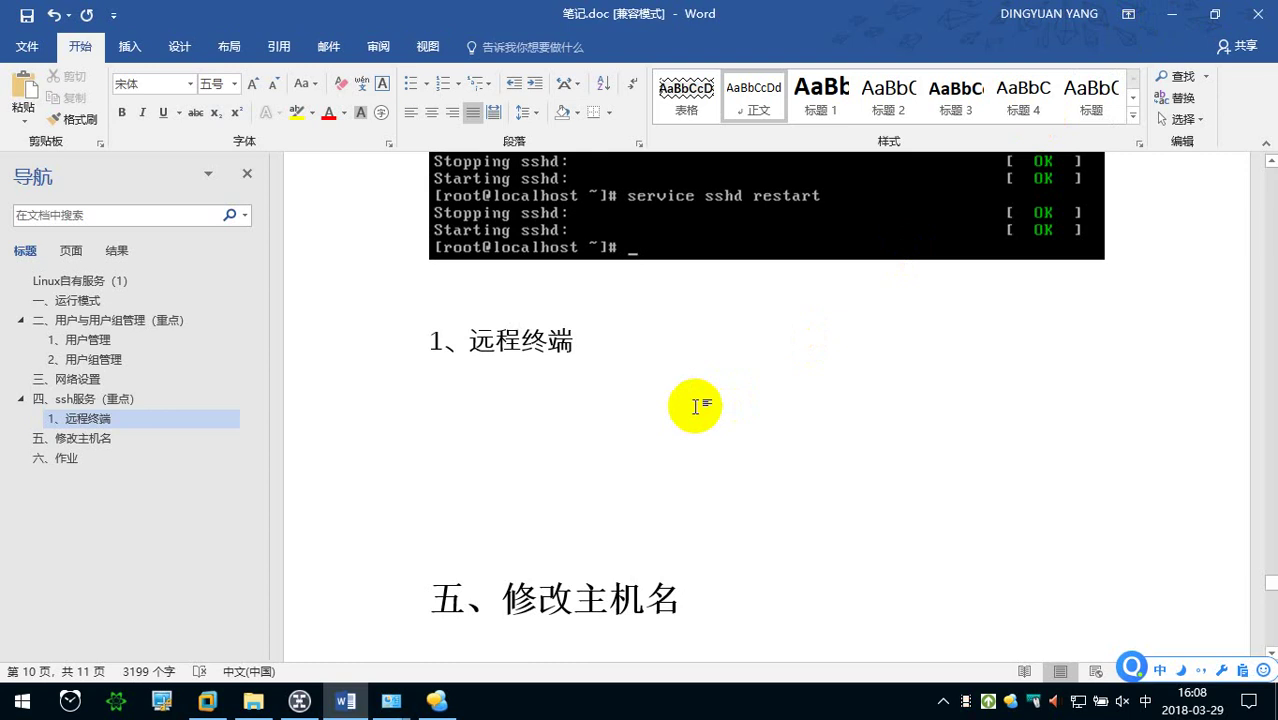
text(zhd2gongju)
key(space)
text(zhuyao)
key(space)
text(bangzhu)
key(space)
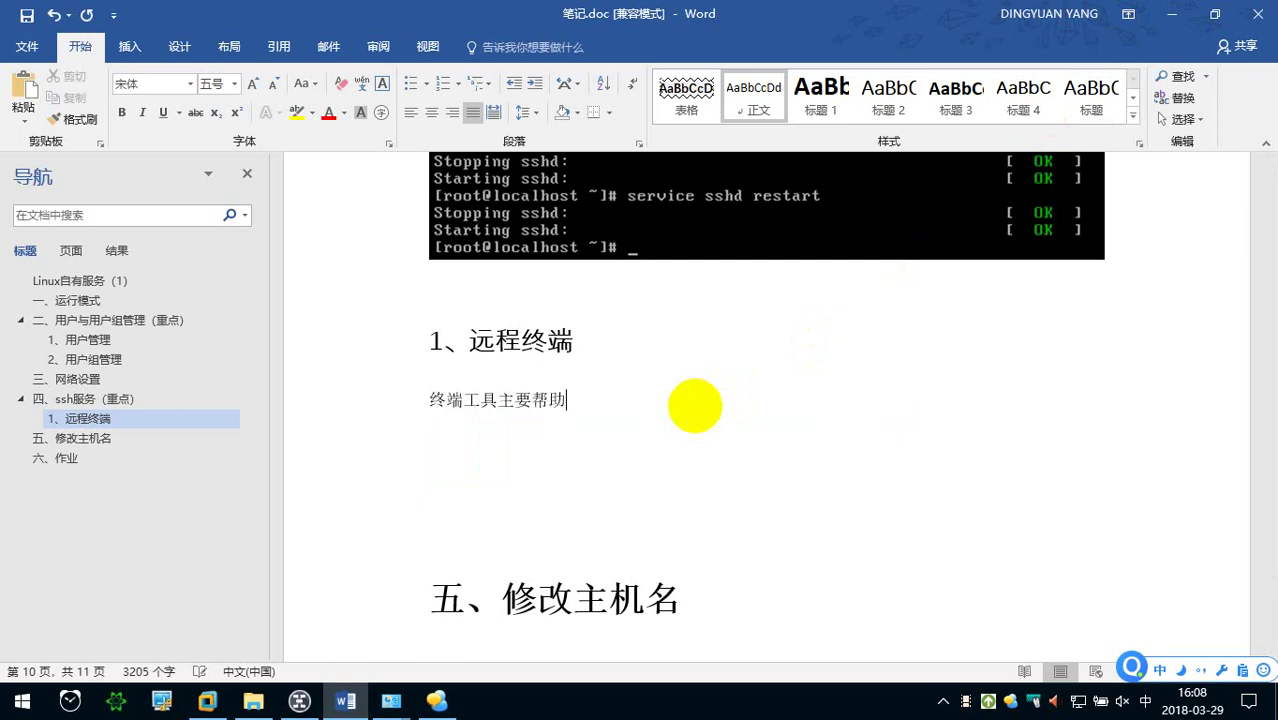
text(yy)
key(BackSpace)
text(unwei)
key(space)
text(renyuan)
key(space)
text(lianjie)
key(space)
text(yuancheng)
key(space)
text(de)
key(space)
text(fuwuqi)
key(space)
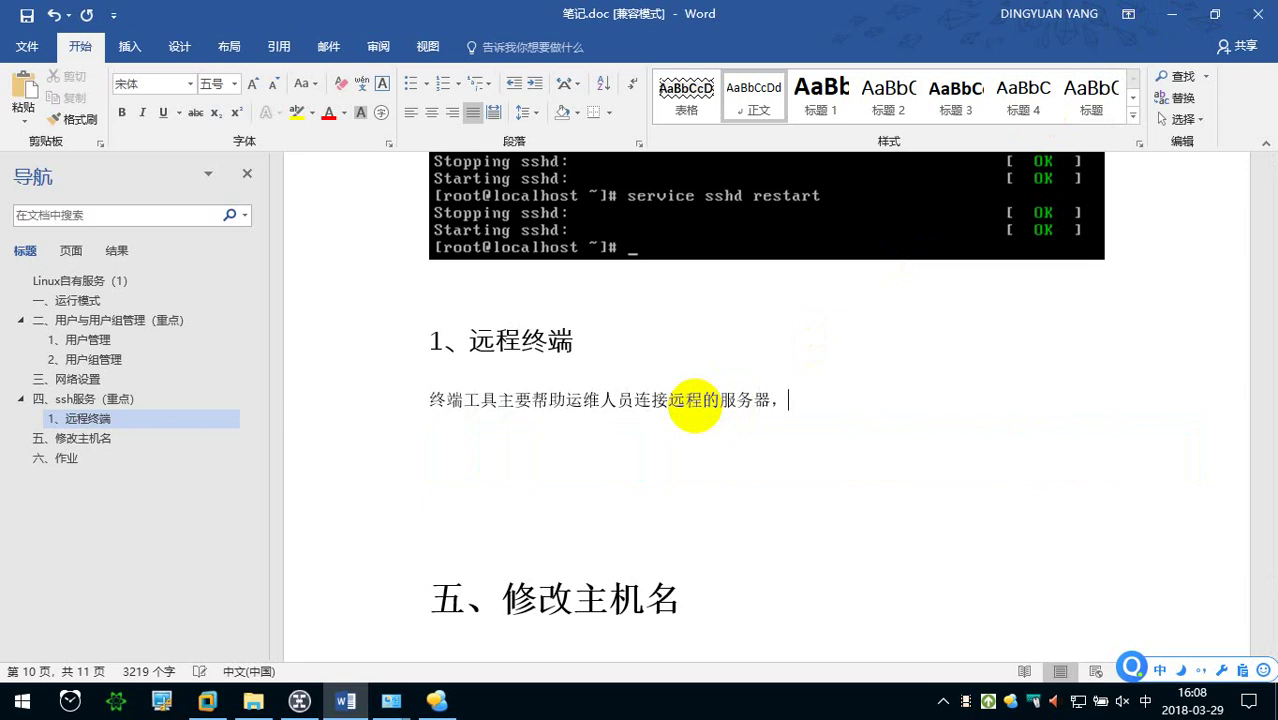
Step: Continue with 常见终端工具有： listing xshell、secureCRT、Putty
text(changjian2zhongduan)
key(space)
text(g)
key(BackSpace)
text(y)
key(BackSpace)
text(xshel)
key(BackSpace)
key(BackSpace)
key(BackSpace)
text(y)
key(BackSpace)
text(gj)
key(space)
text(y2：xshell5、)
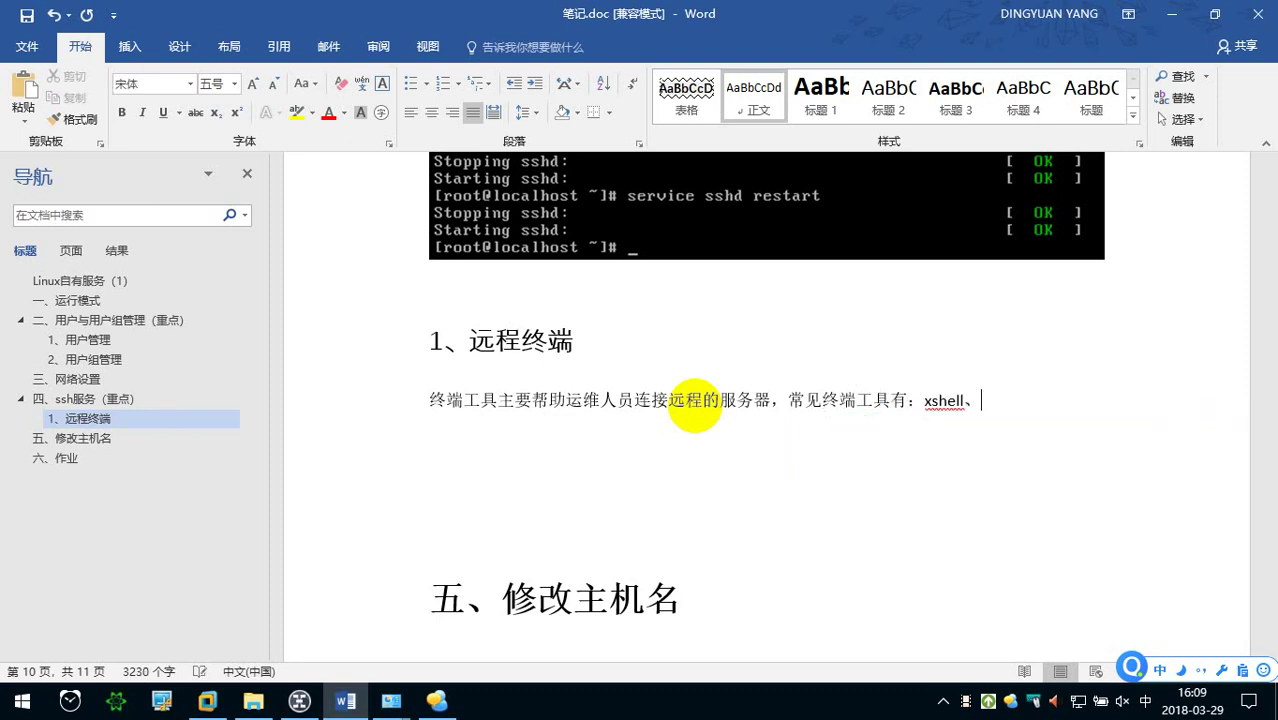
text(sc)
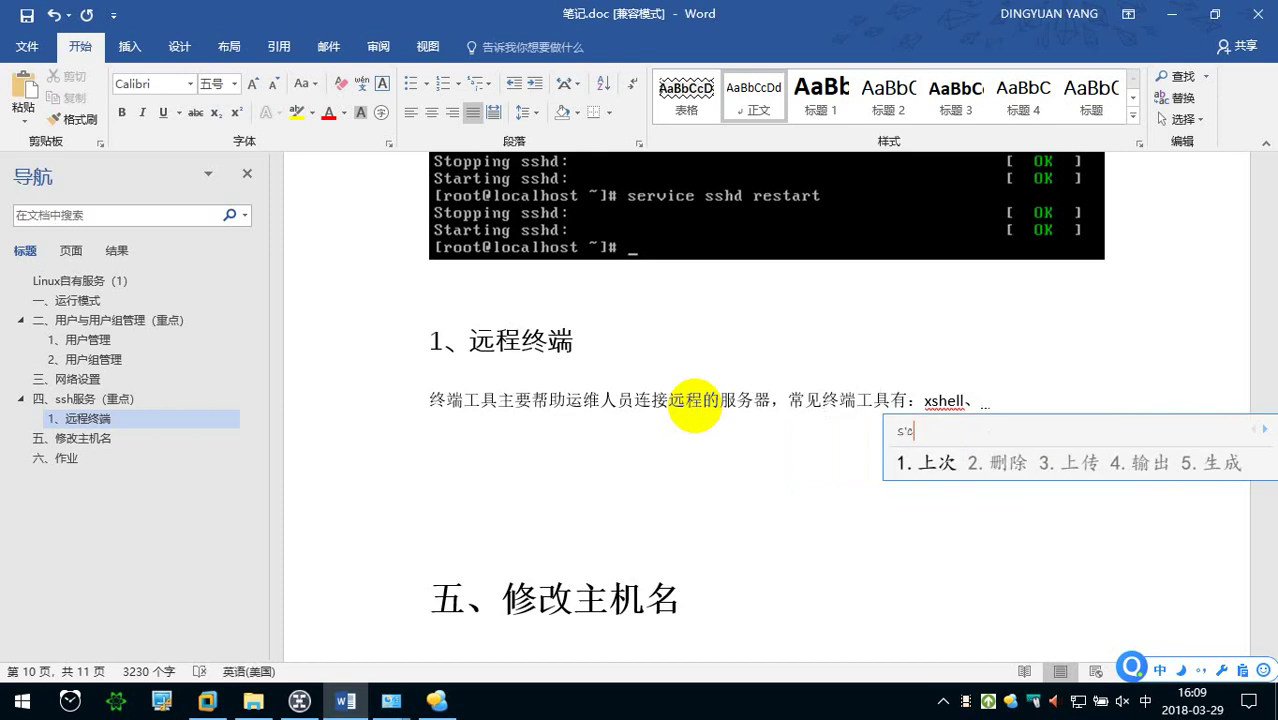
key(BackSpace)
text(ec)
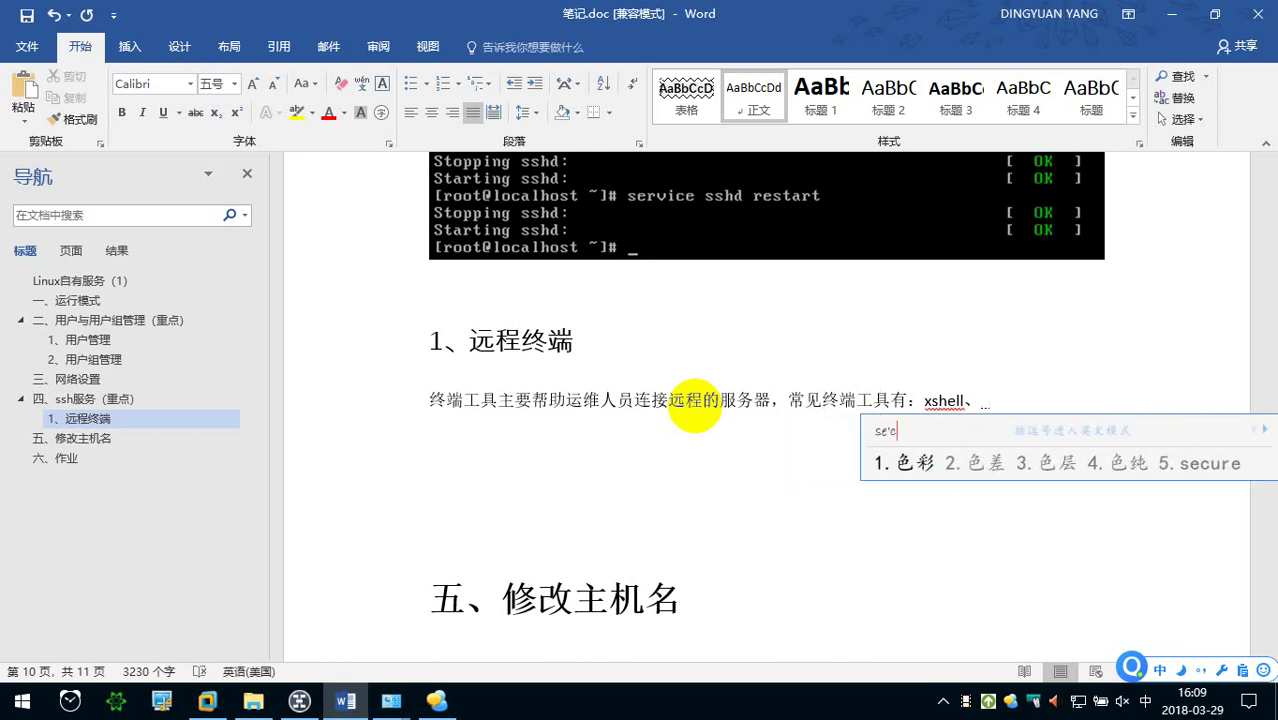
text(5)
key(shift)
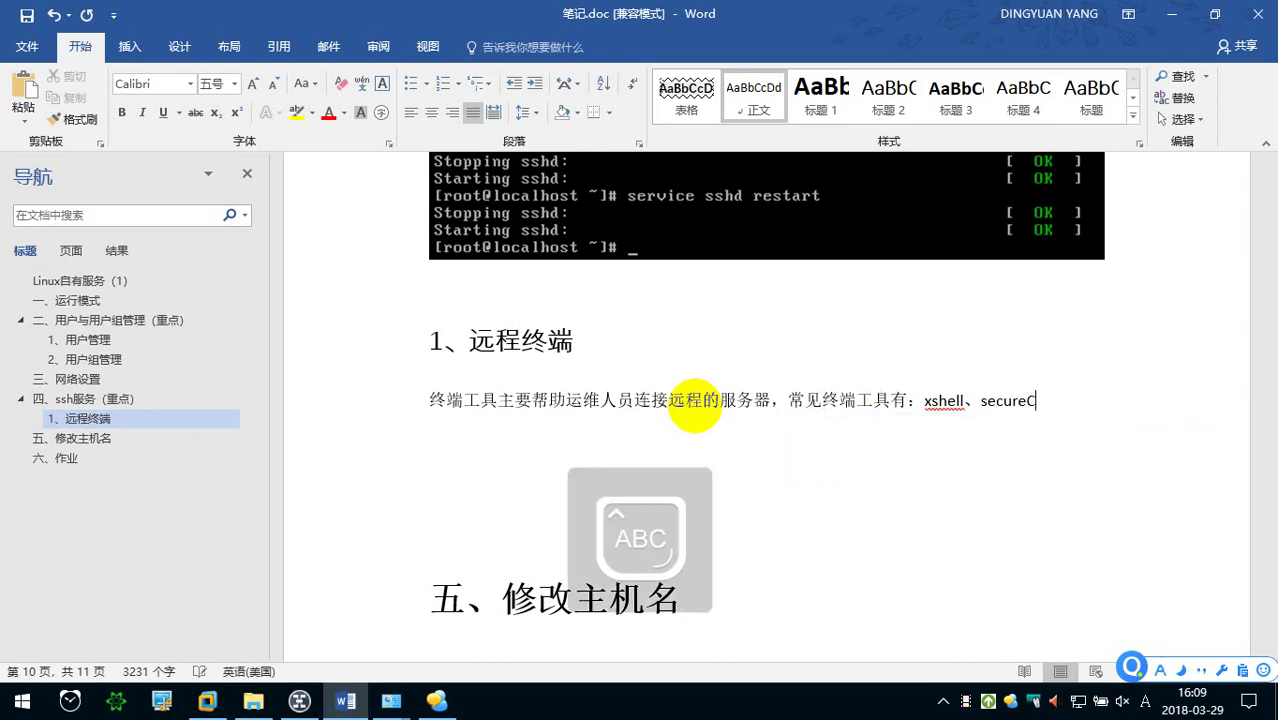
key(Caps_Lock)
key(backslash)
key(Caps_Lock)
text(P)
key(Caps_Lock)
text(utty)
key(Return)
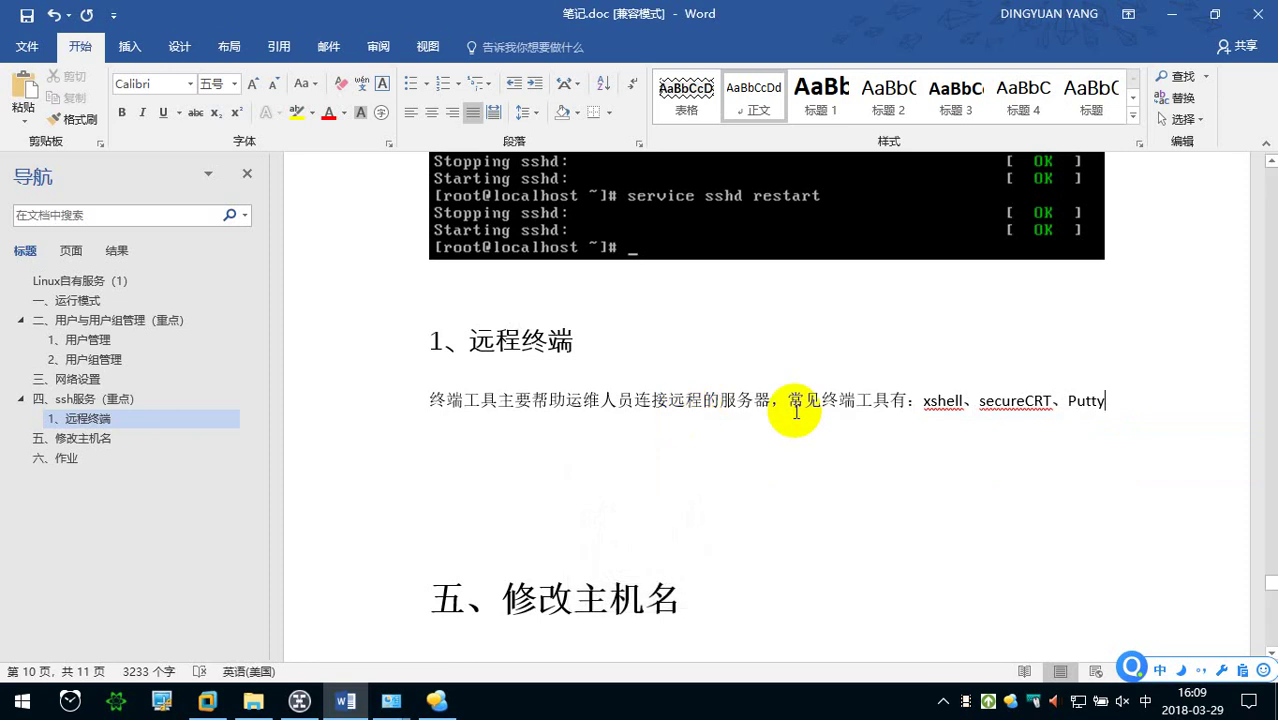
Step: Capitalize Xshell and end the list with 等, then start a new paragraph
click(927, 407)
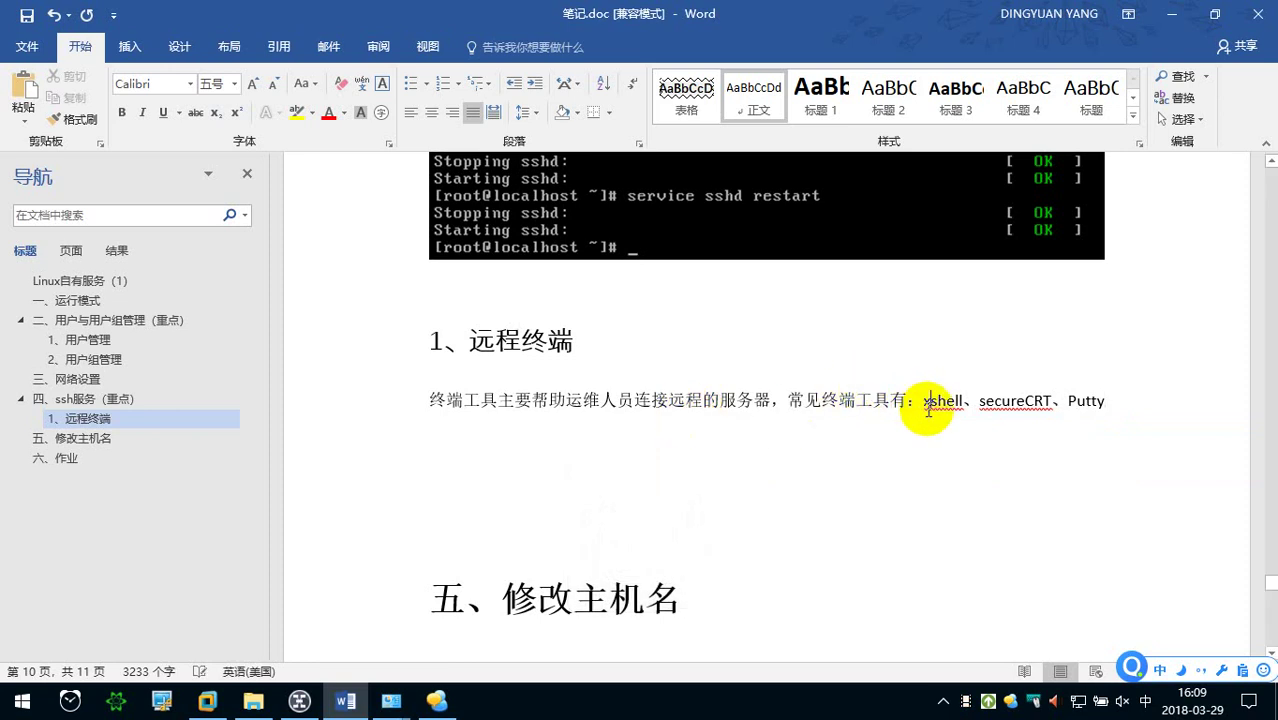
key(Caps_Lock)
key(BackSpace)
text(X)
key(Caps_Lock)
click(1110, 400)
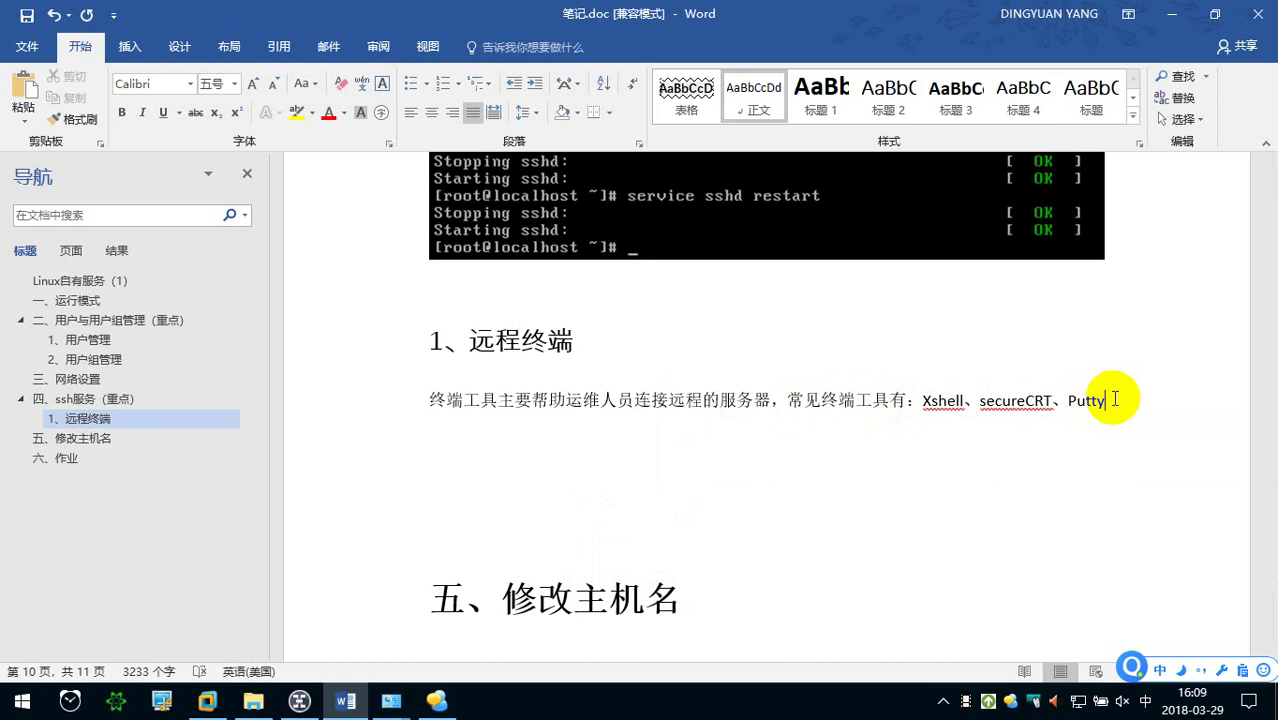
text(，)
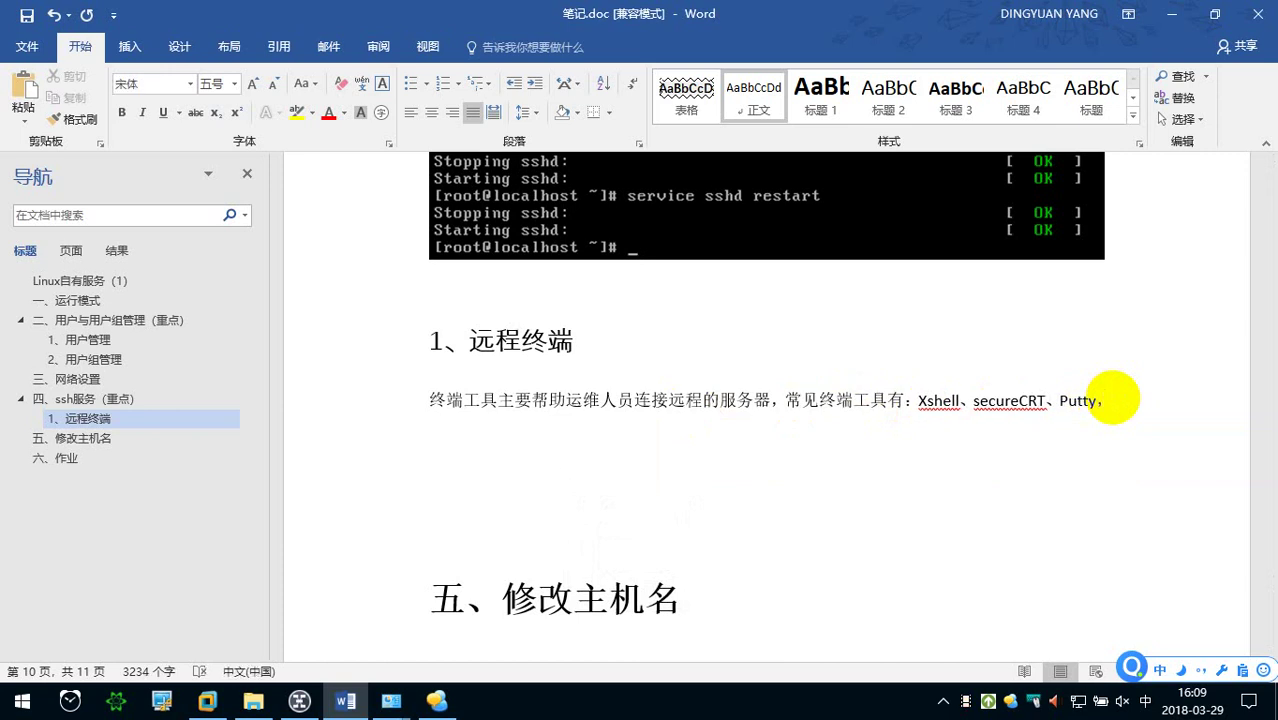
key(BackSpace)
text(。)
key(BackSpace)
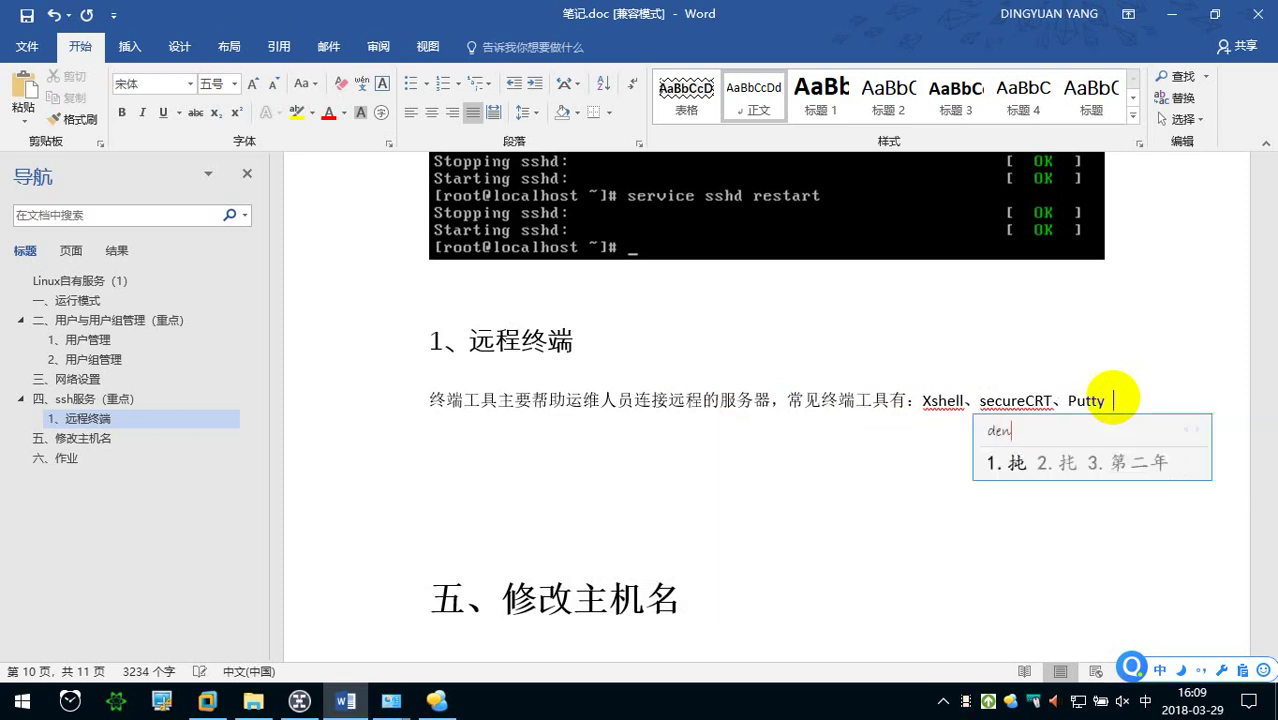
text(等。)
key(Return)
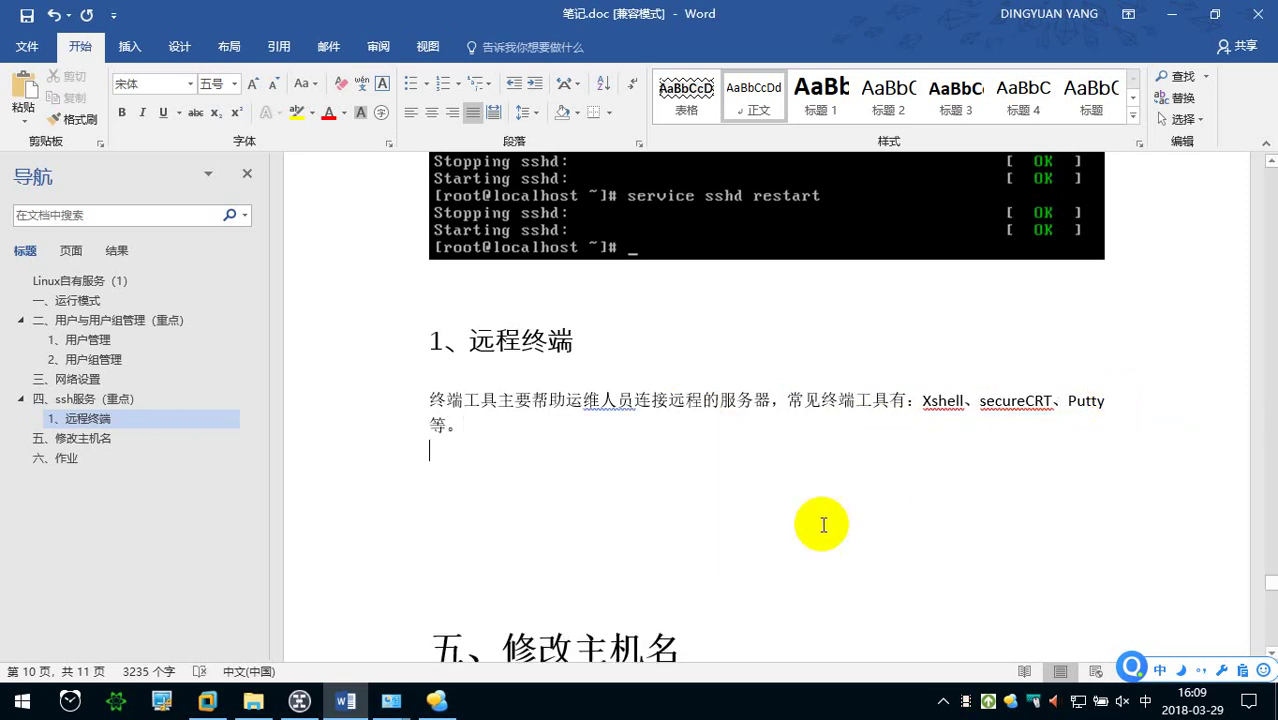
Step: Open the 文件 > 远程终端工具 folder and inspect the PuTTY, SecureCRT and Xshell installers
click(247, 707)
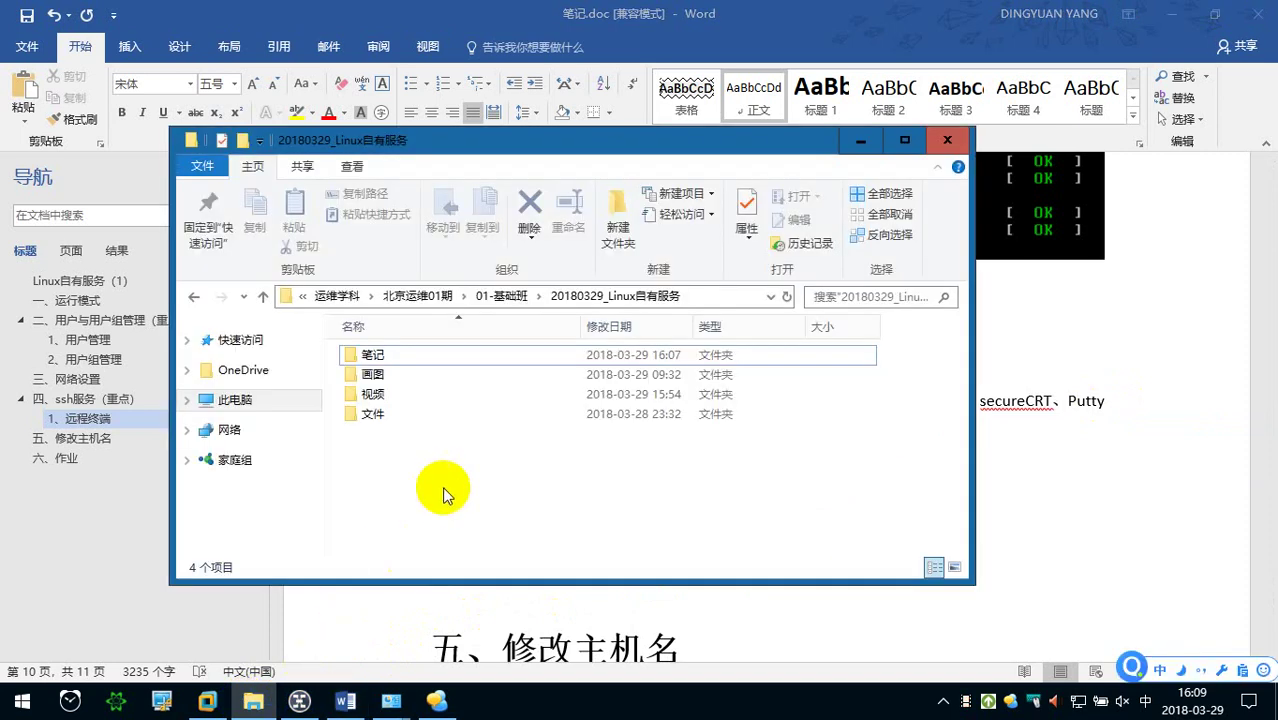
double_click(442, 414)
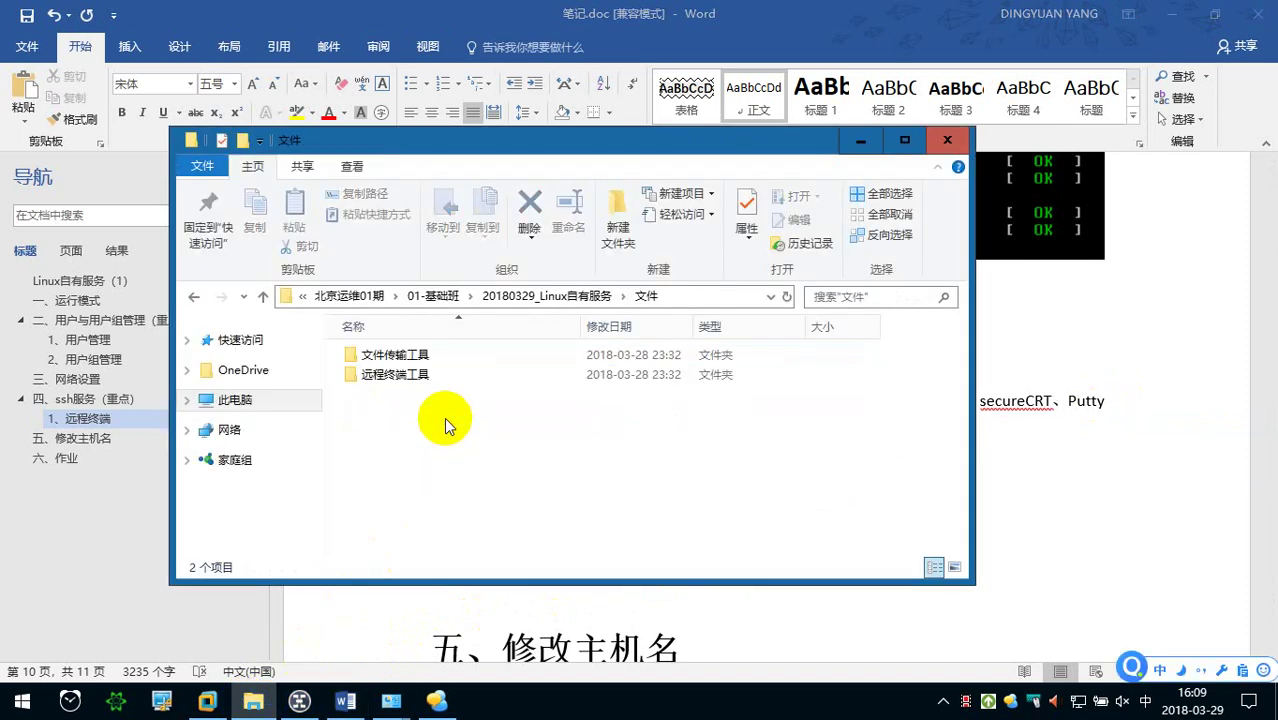
double_click(415, 374)
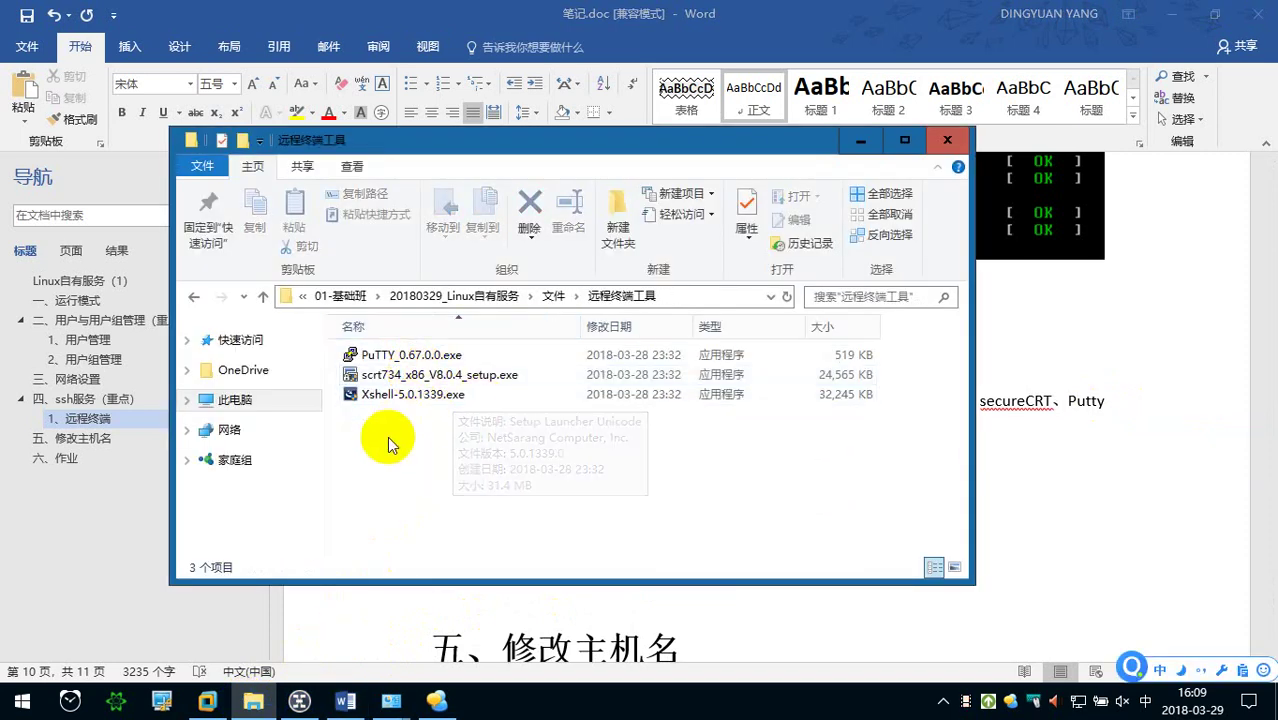
drag(485, 440, 402, 318)
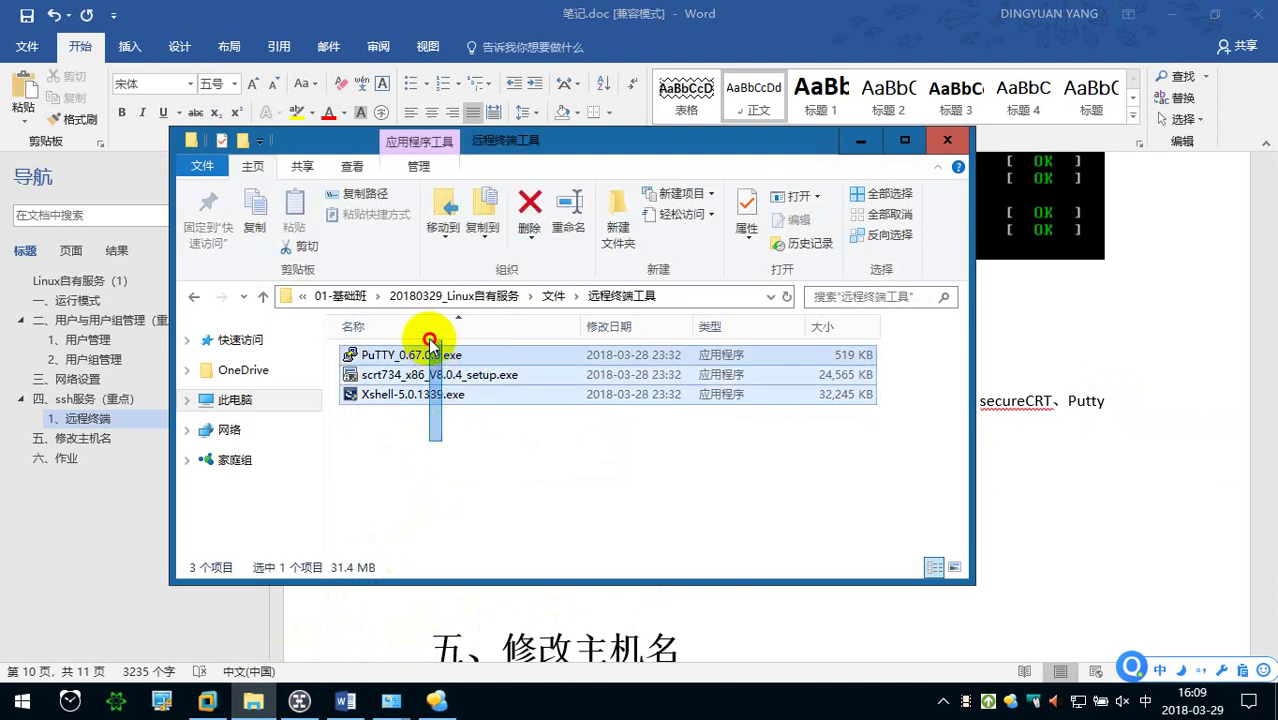
click(471, 432)
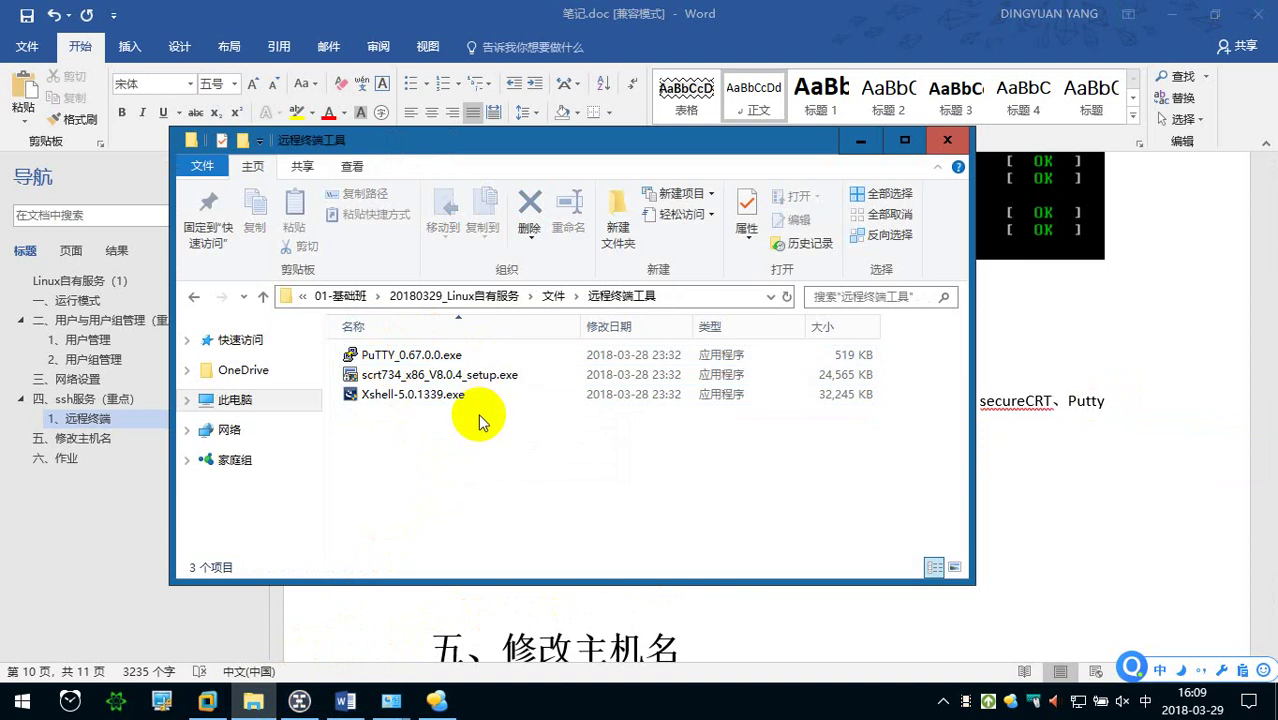
click(420, 360)
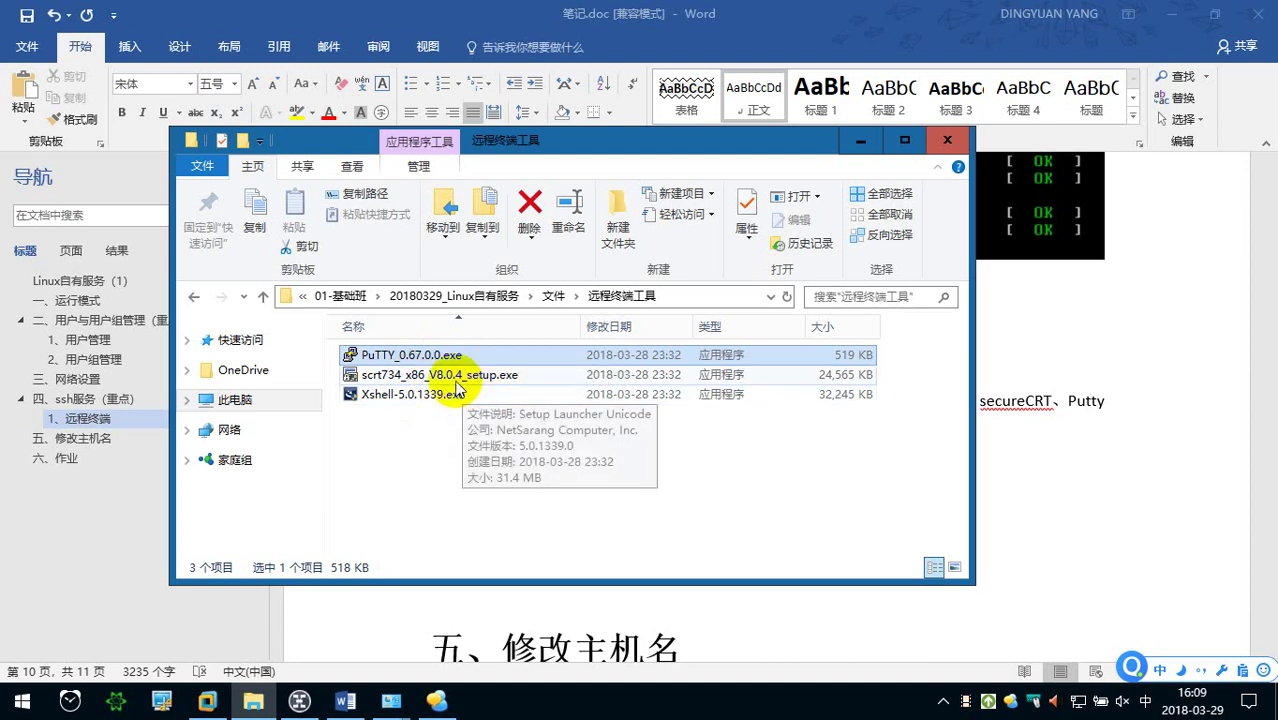
click(545, 458)
Step: Reselect the three installers in the tools folder, then return to the Word notes
click(1088, 488)
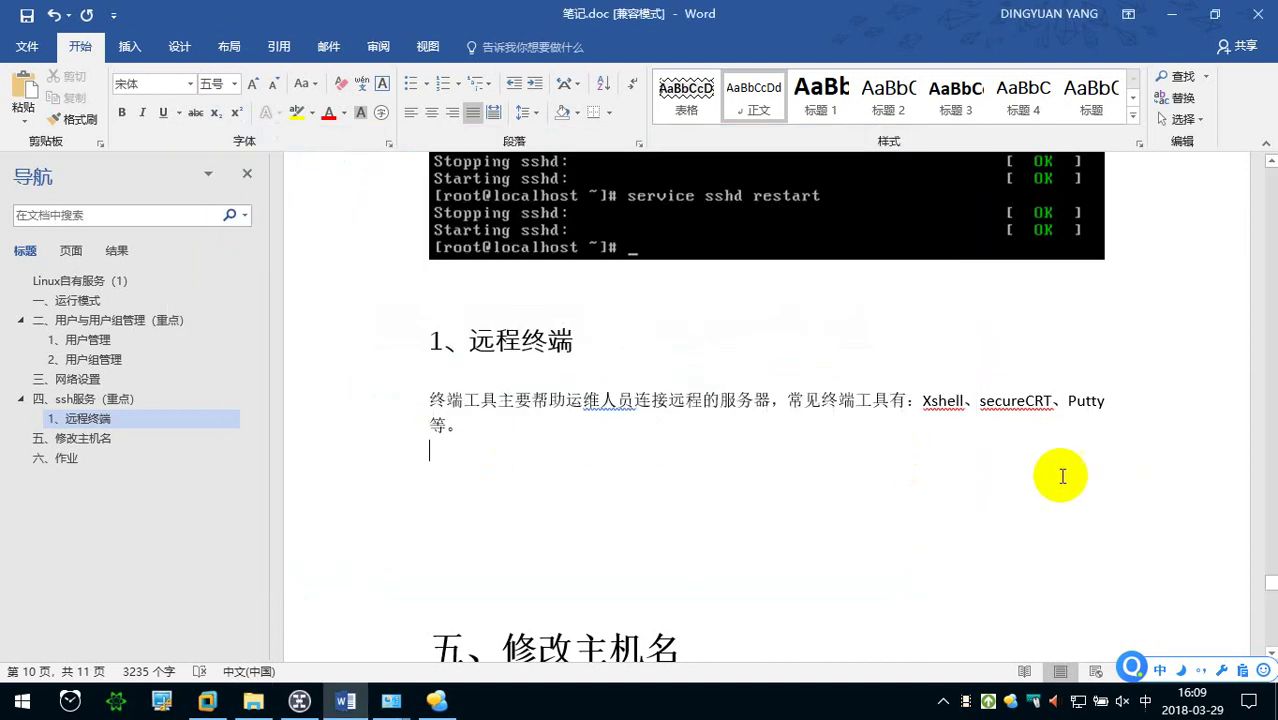
click(253, 703)
click(795, 358)
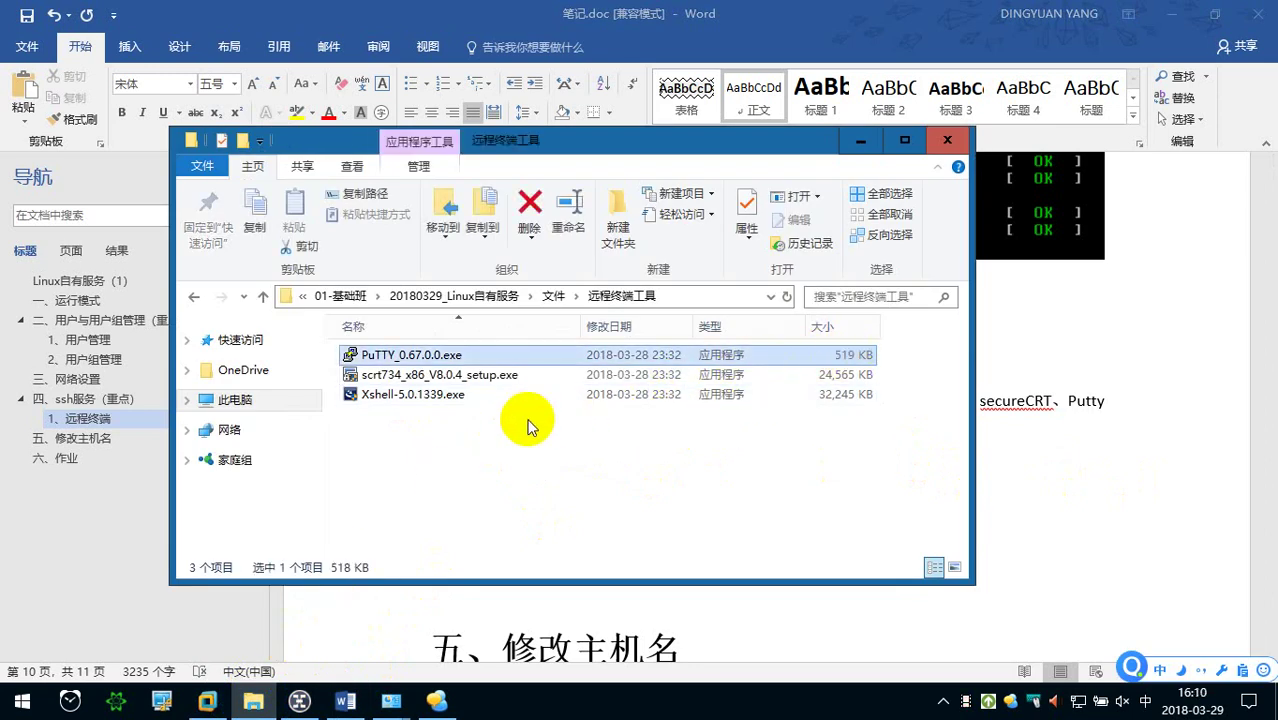
drag(517, 414, 430, 358)
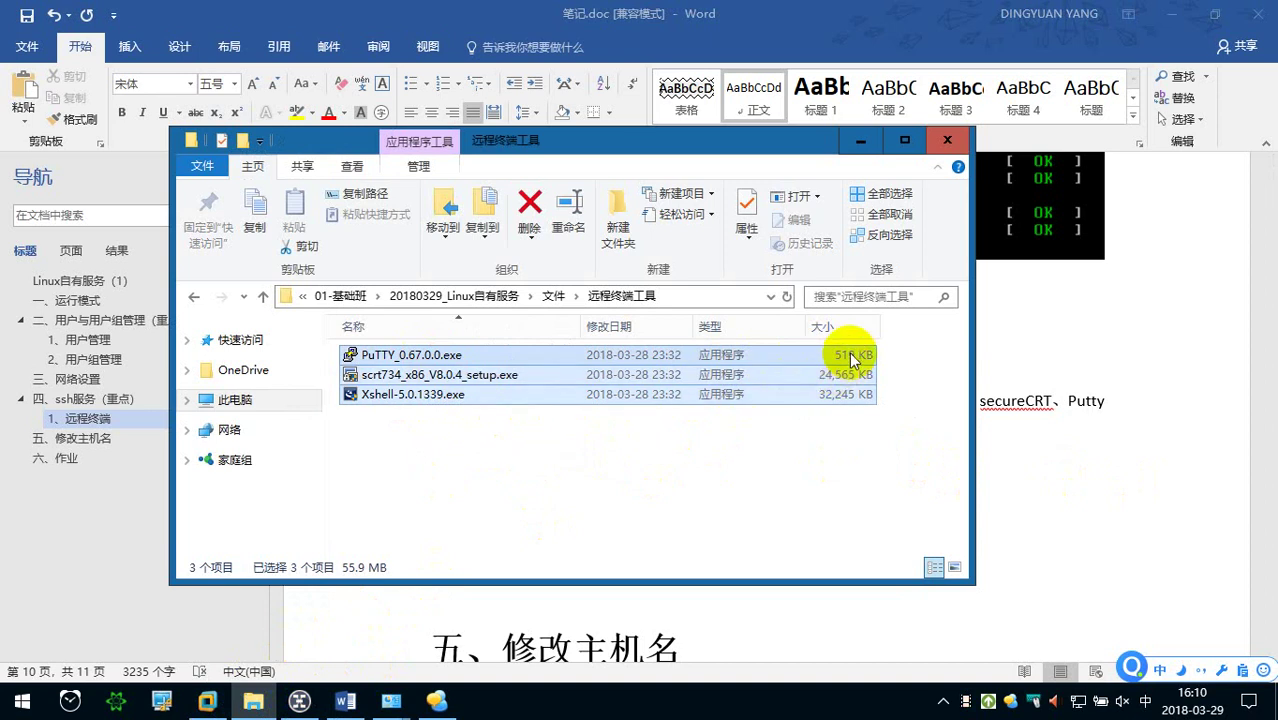
click(490, 428)
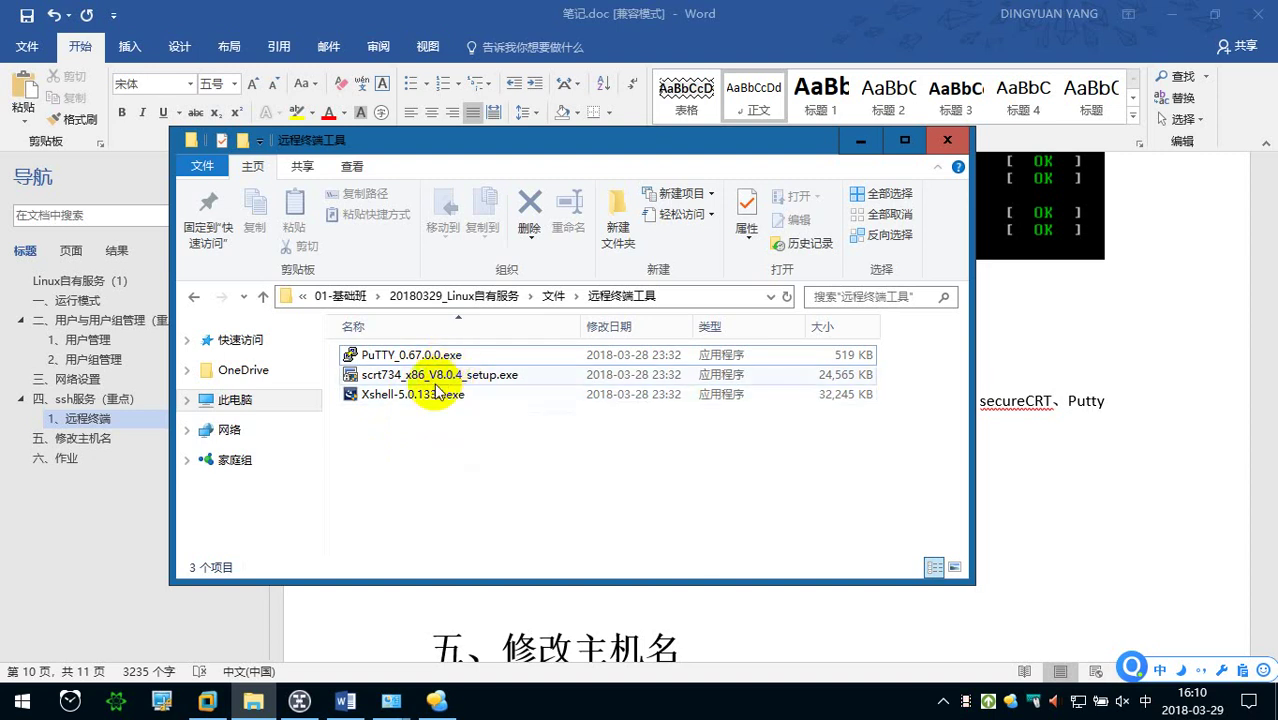
mouse_move(438, 378)
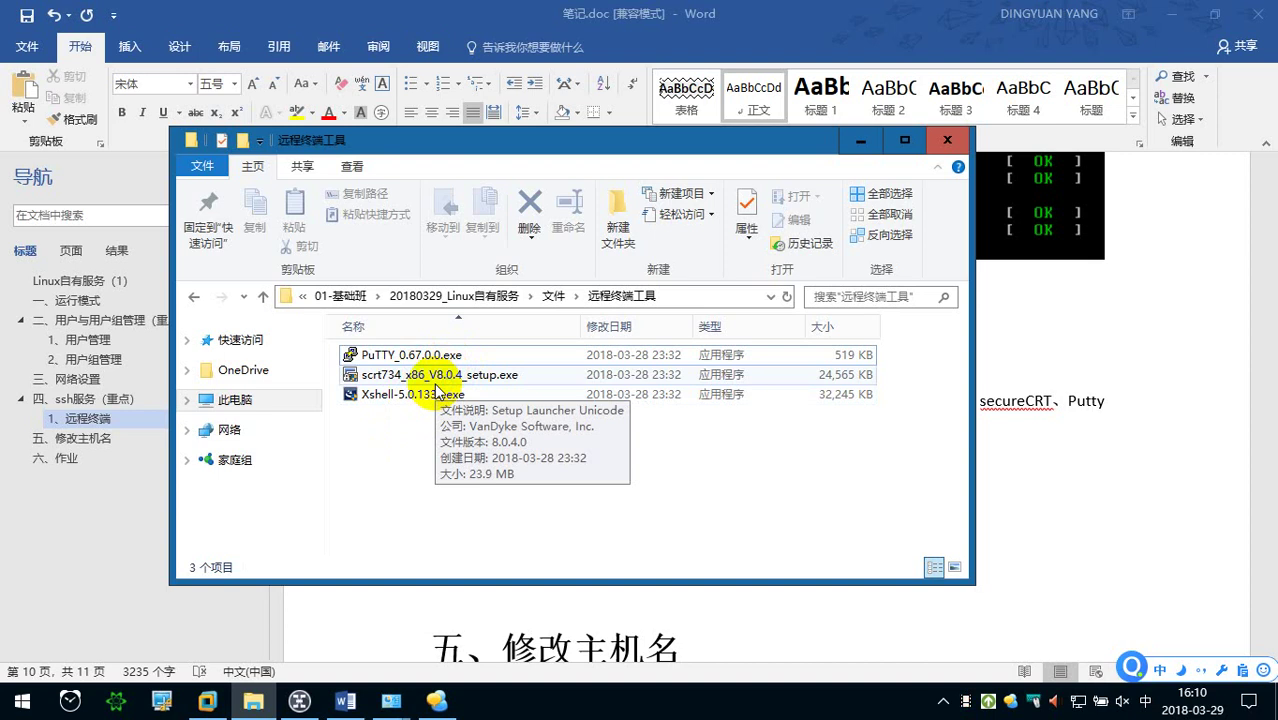
click(918, 430)
Step: Type 以 putty 为例： after the terminal tool list and start a new paragraph
scroll(916, 420, down, 1)
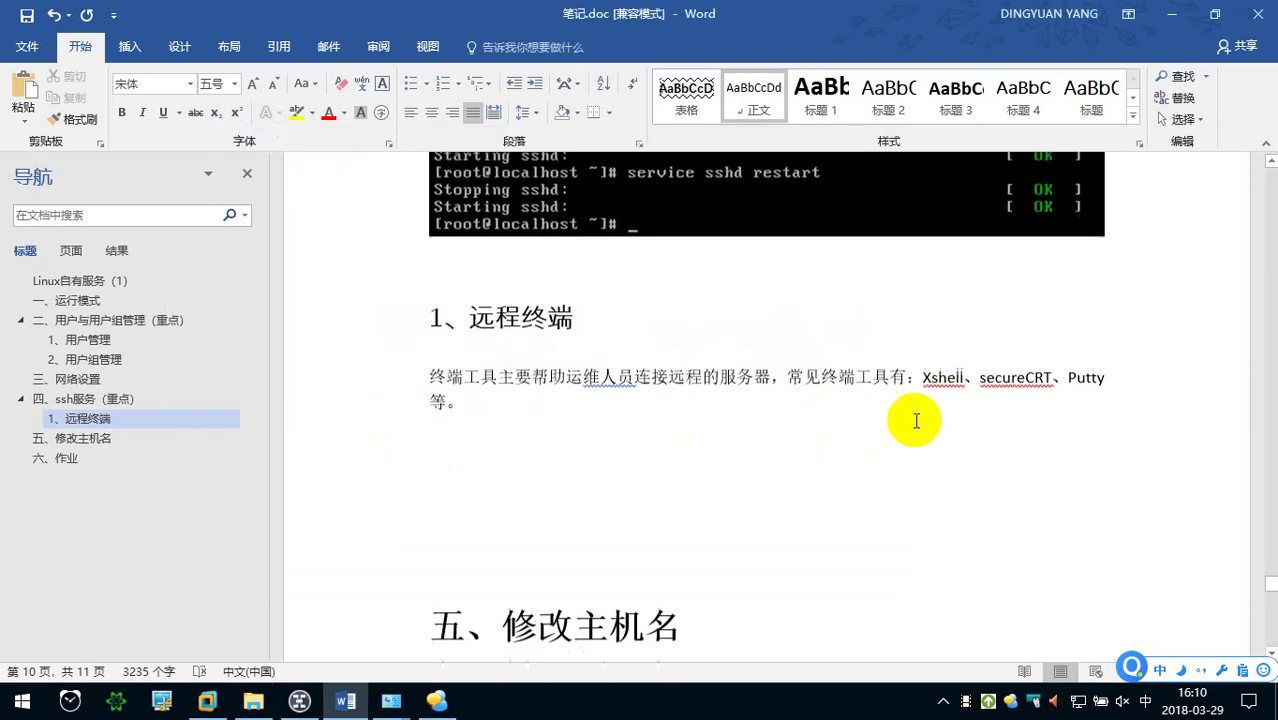
scroll(916, 420, down, 1)
key(Left)
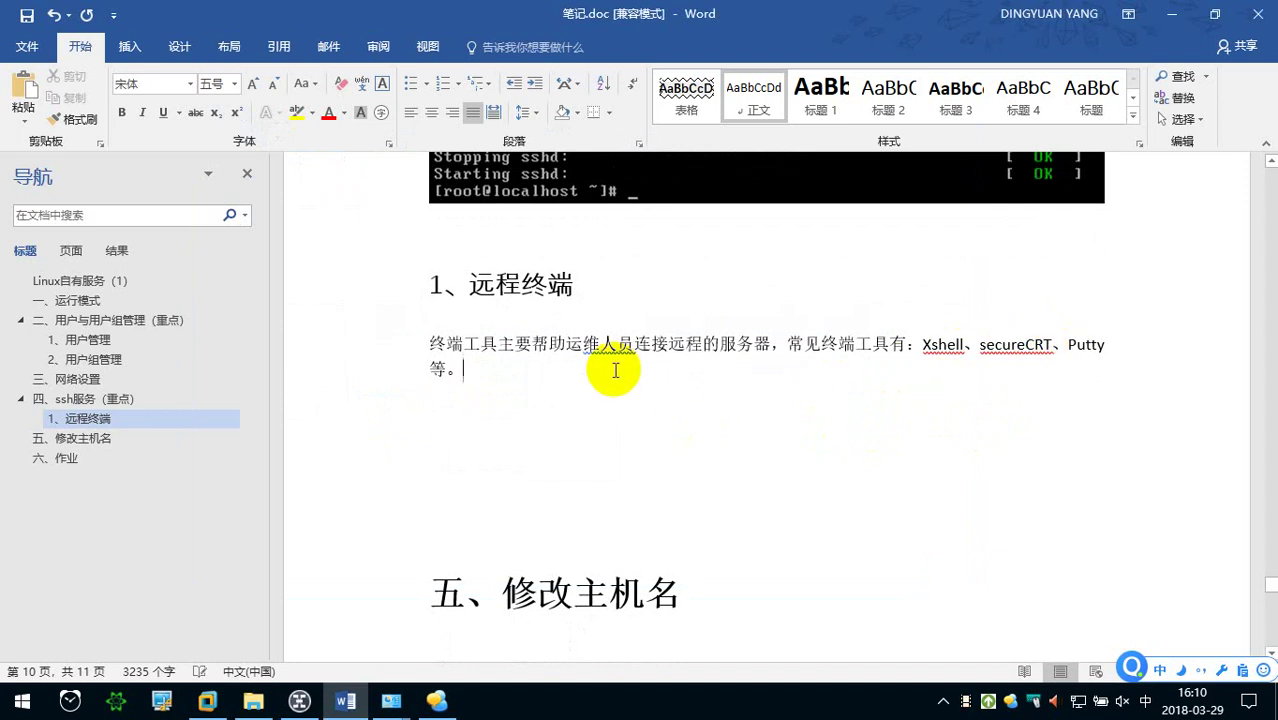
text(yi)
key(space)
text(putty)
key(space)
text(weili)
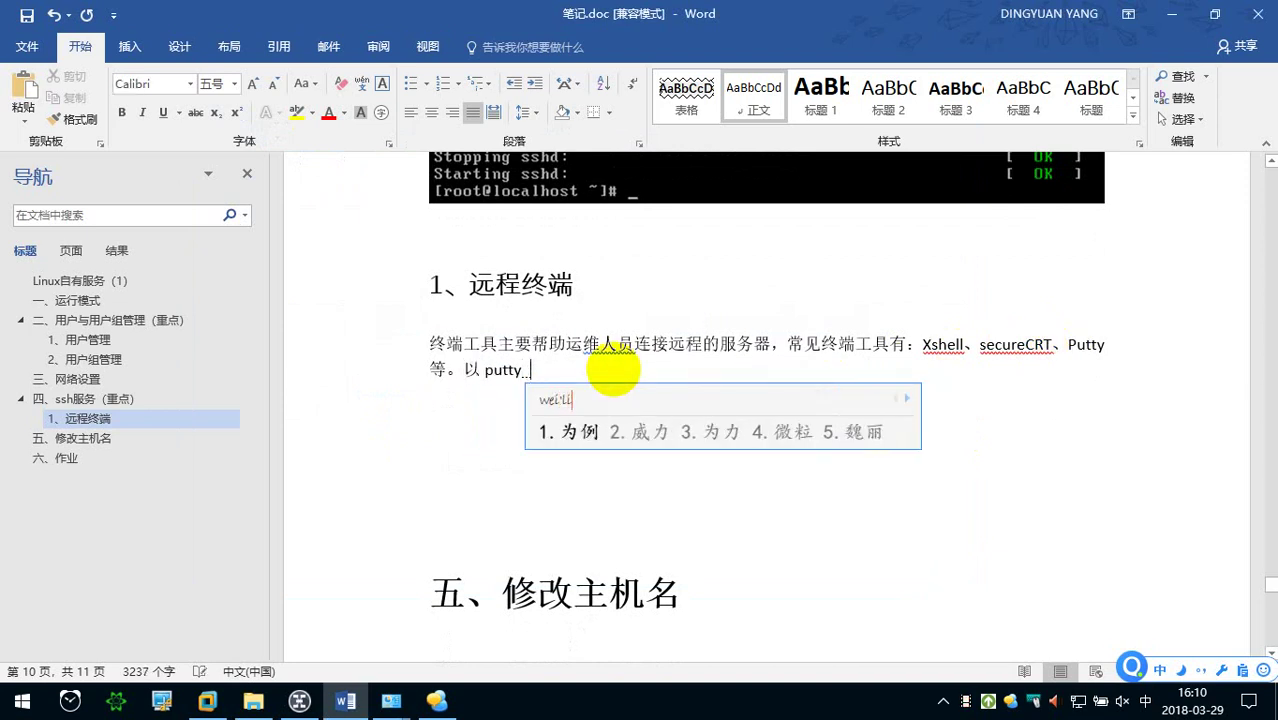
key(space)
text(：)
key(Return)
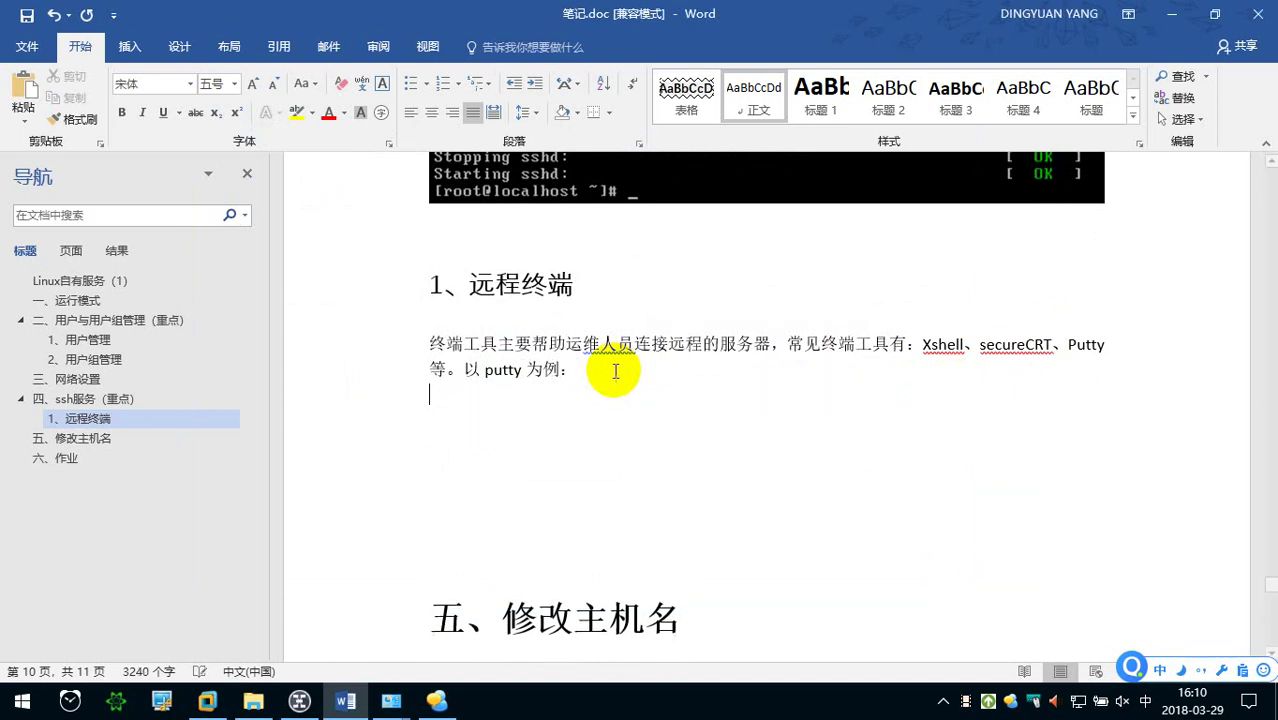
click(245, 706)
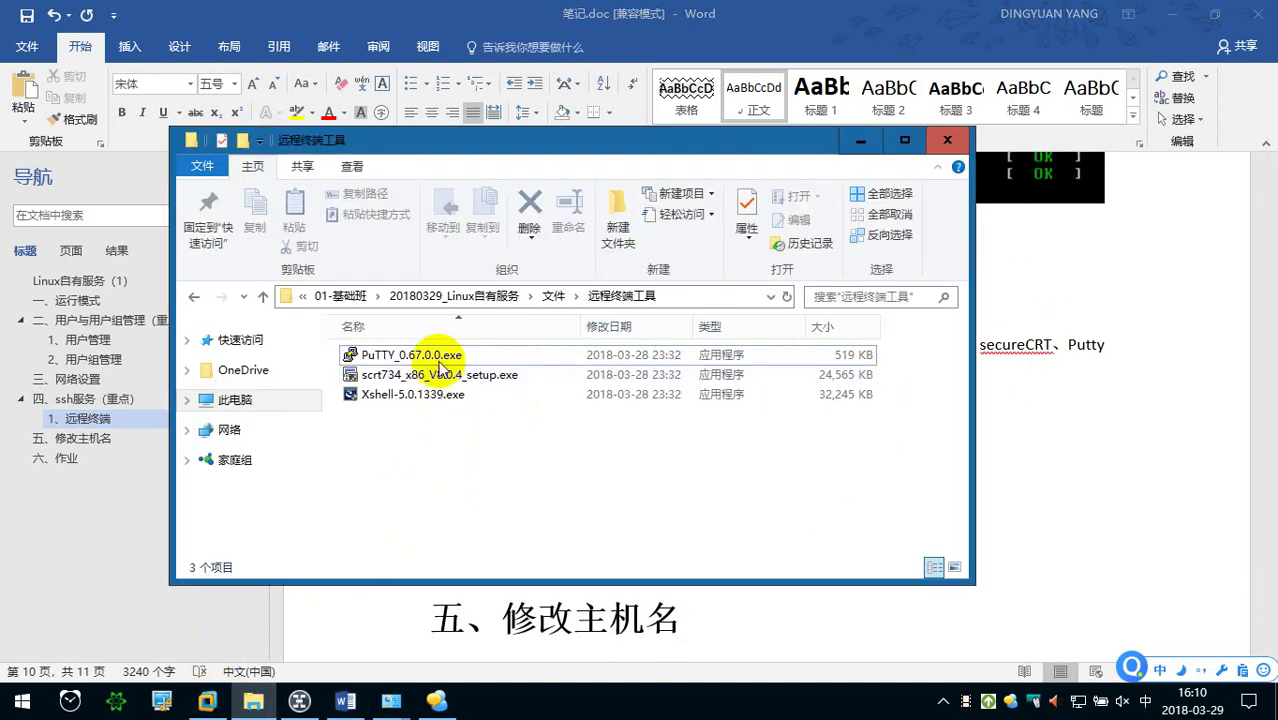
Step: Launch PuTTY, check its configuration with the port kept at 22, then bring up the CentOS VM
double_click(440, 356)
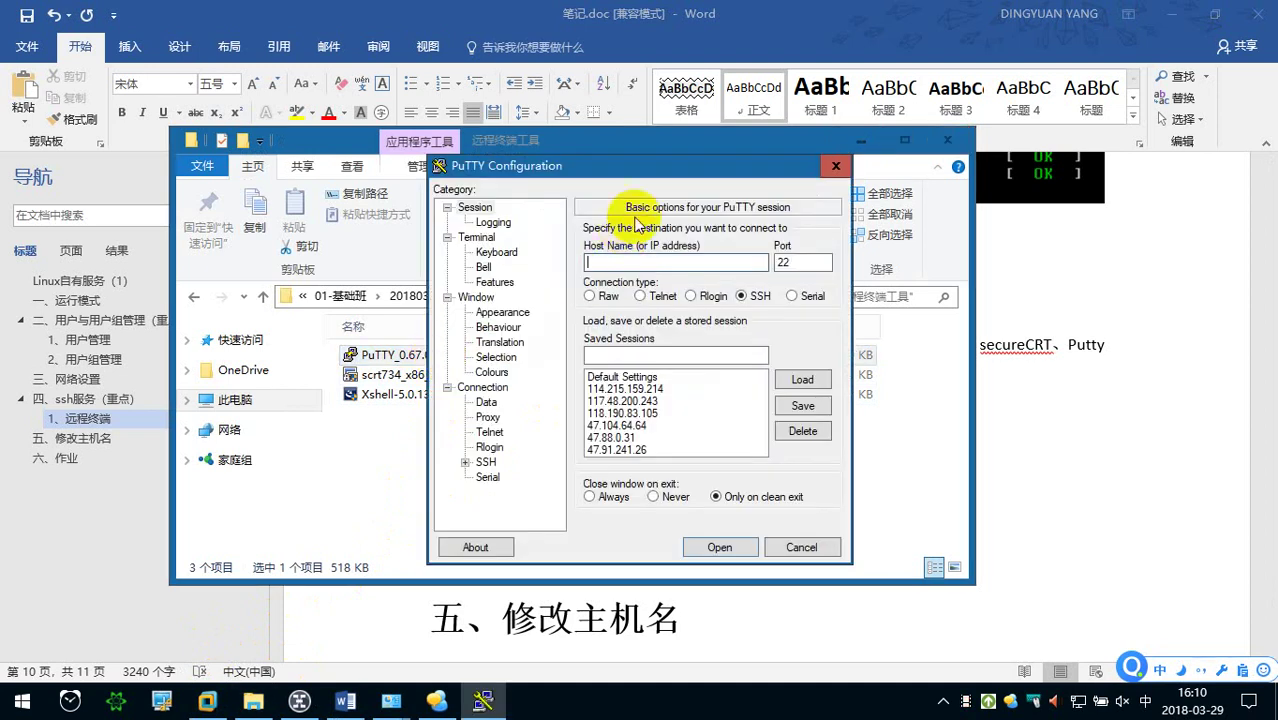
drag(636, 172, 606, 170)
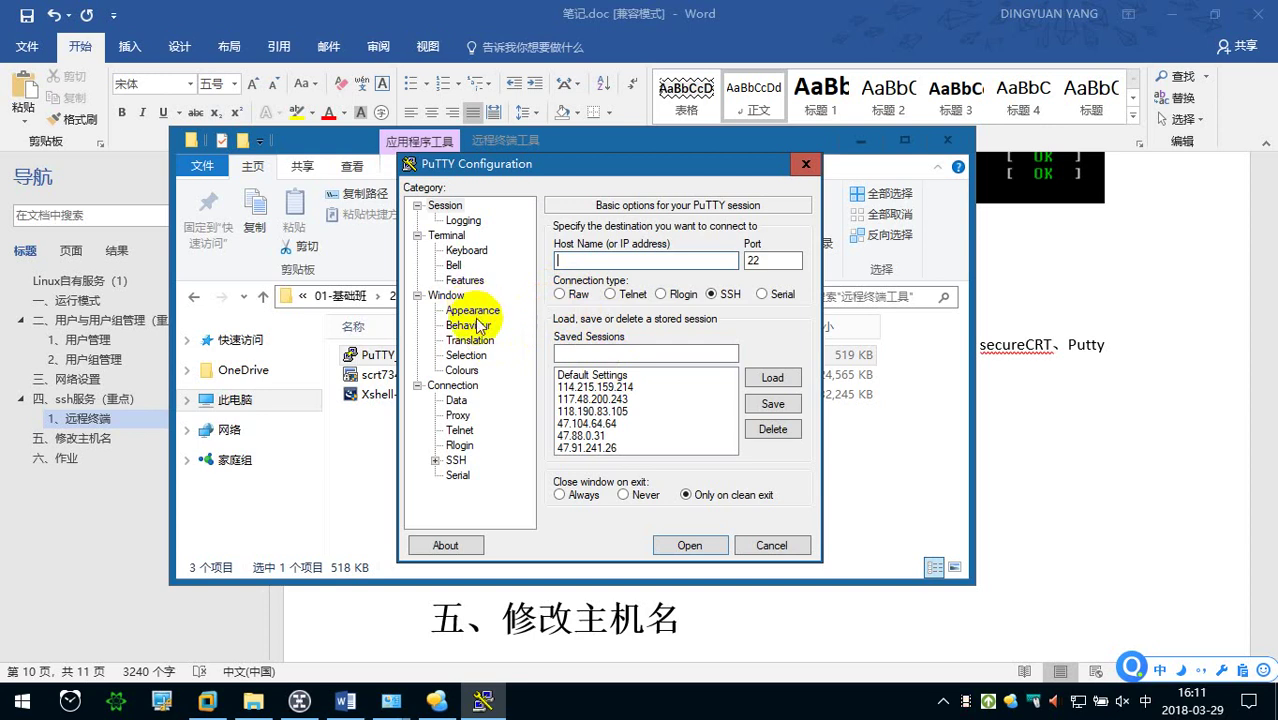
double_click(770, 260)
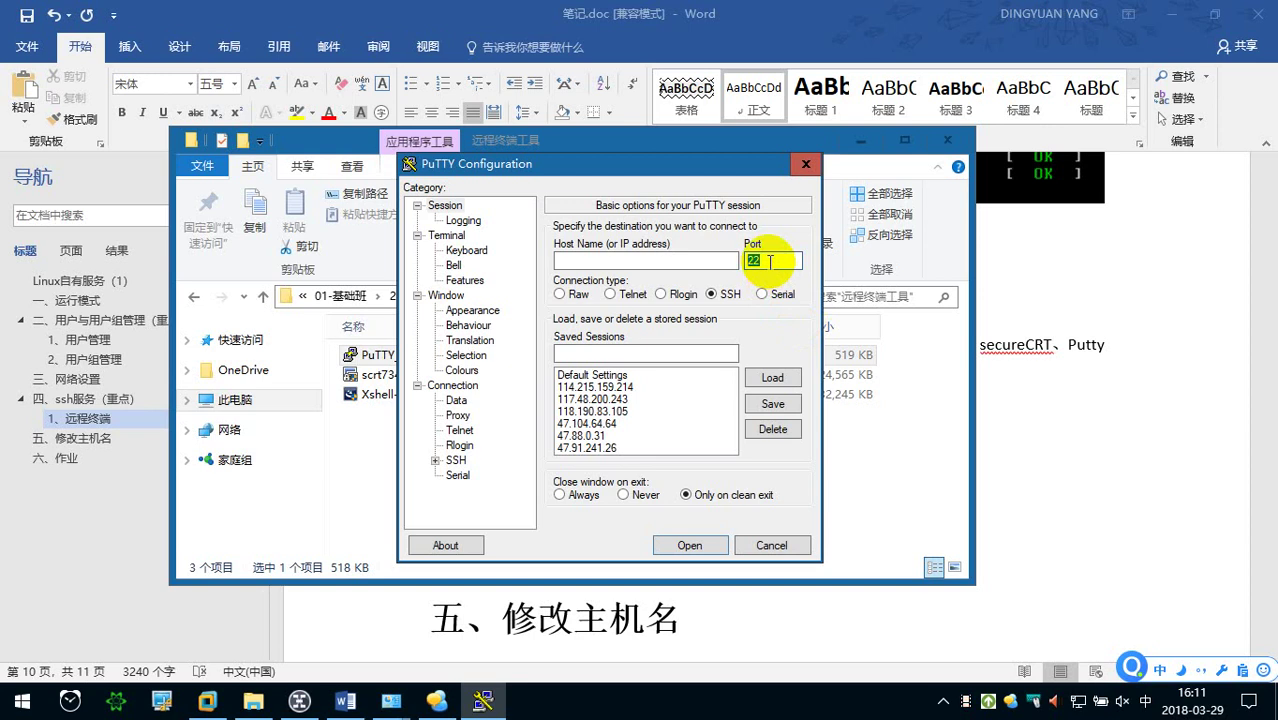
key(BackSpace)
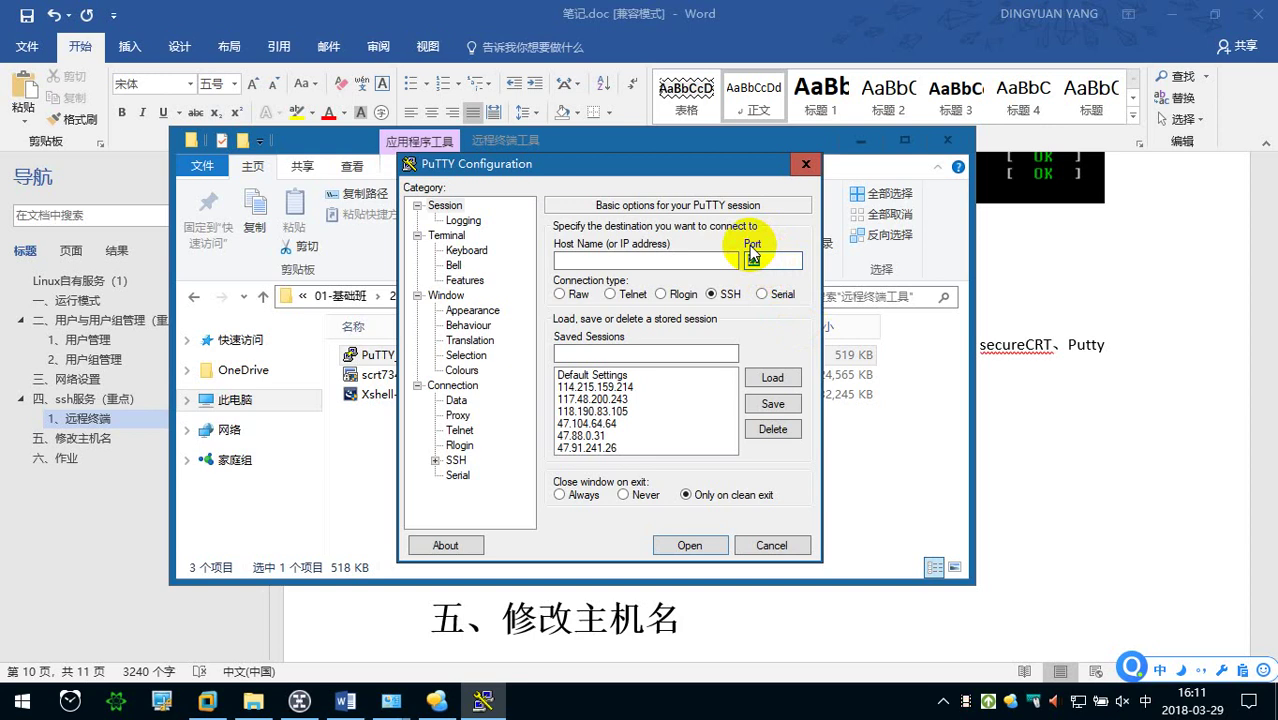
key(ctrl+z)
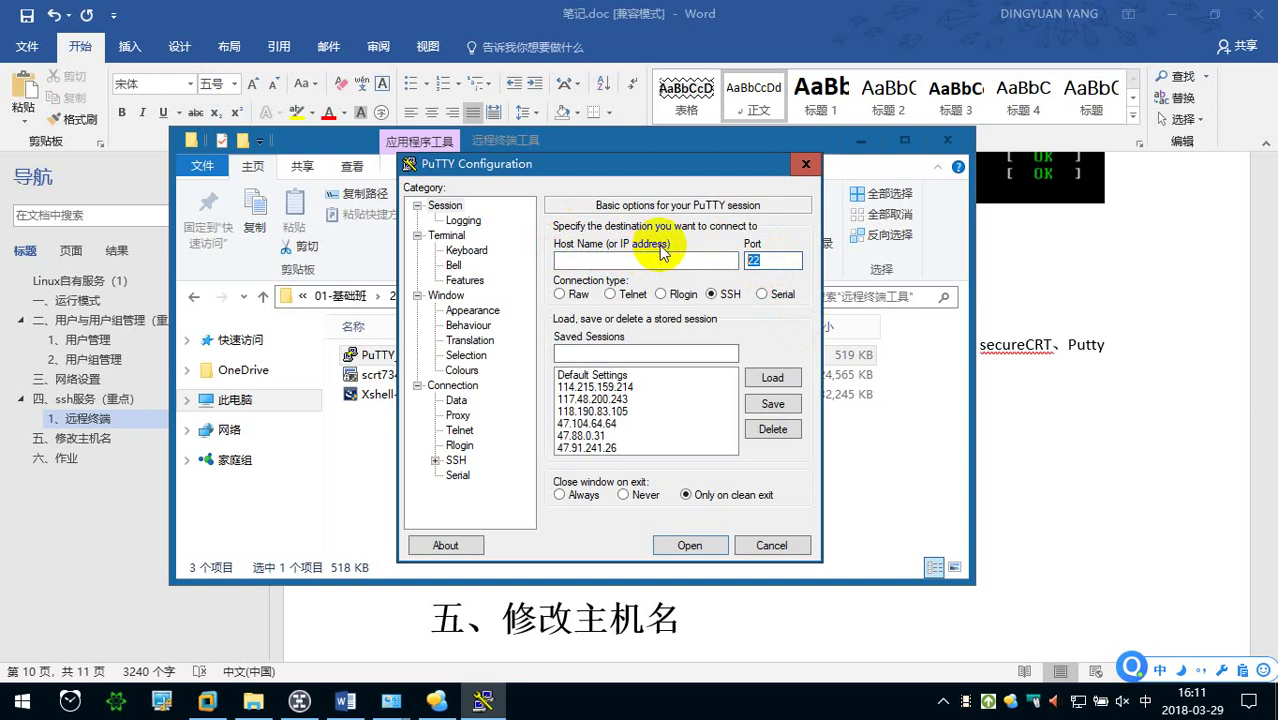
click(586, 259)
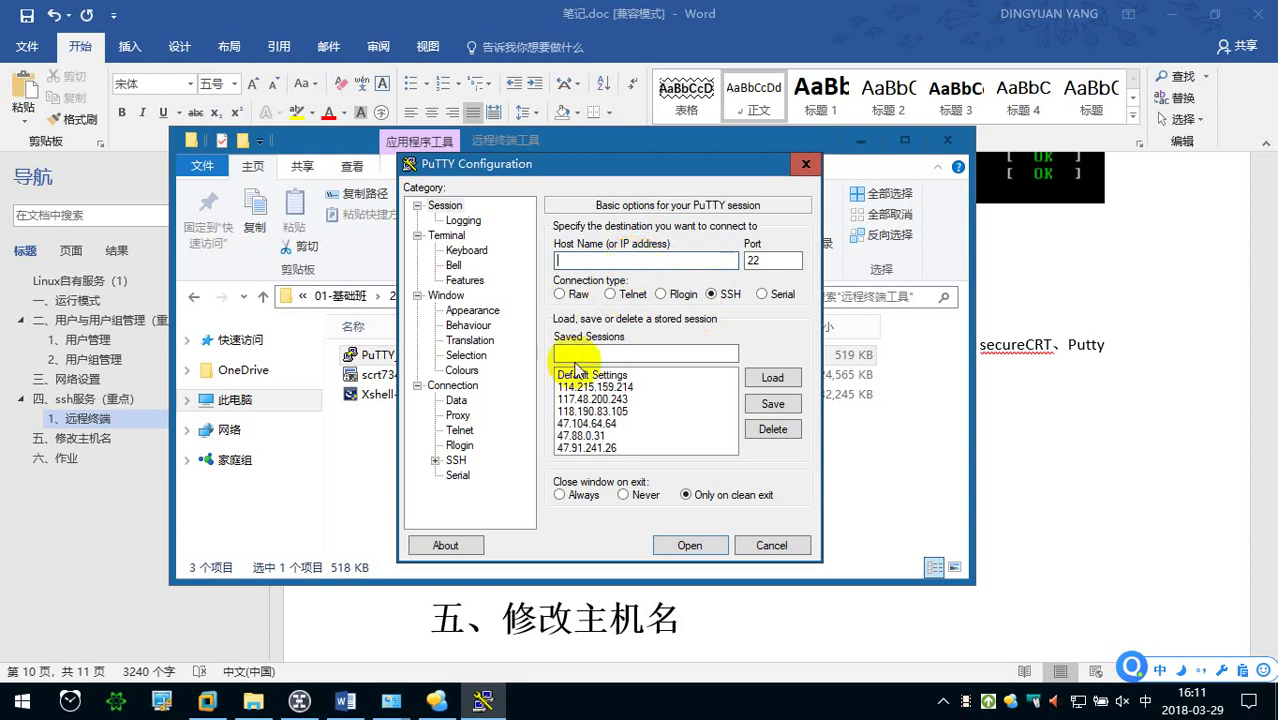
click(207, 700)
click(549, 502)
text(ifconfig)
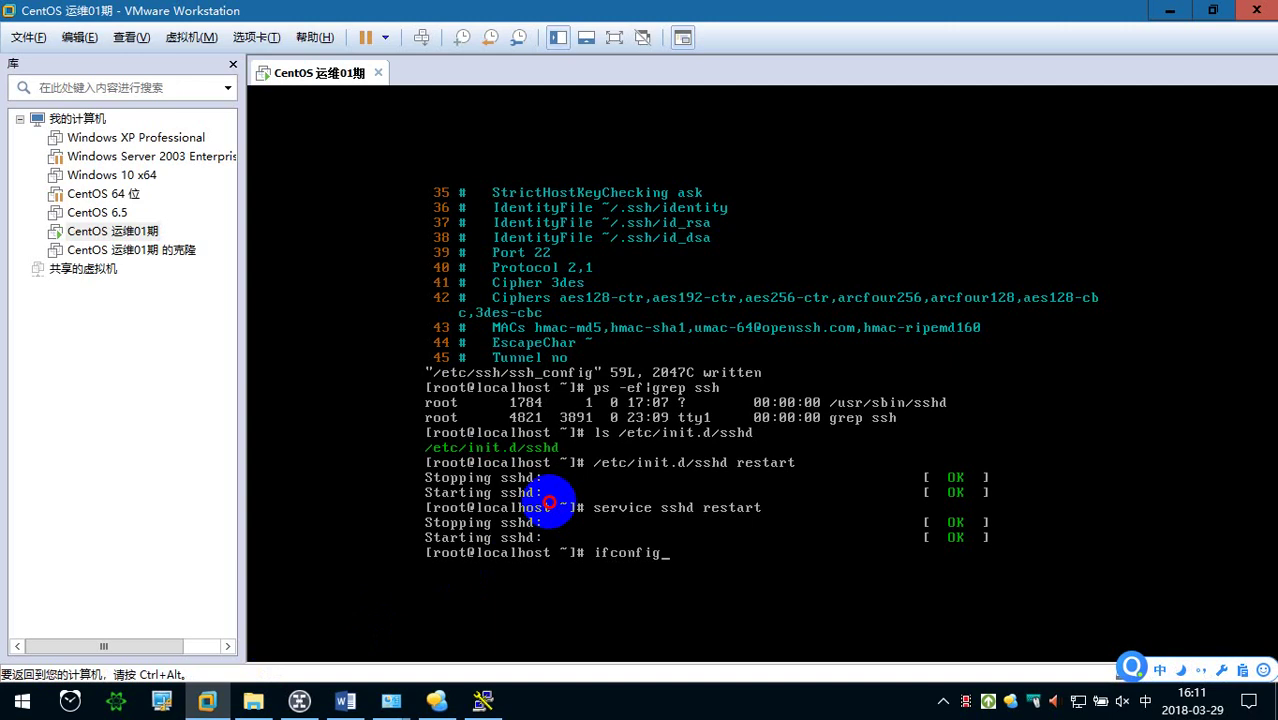
Step: Run ifconfig in the VM to reveal its 192.168.21.128 address, then open a Windows command prompt
key(Return)
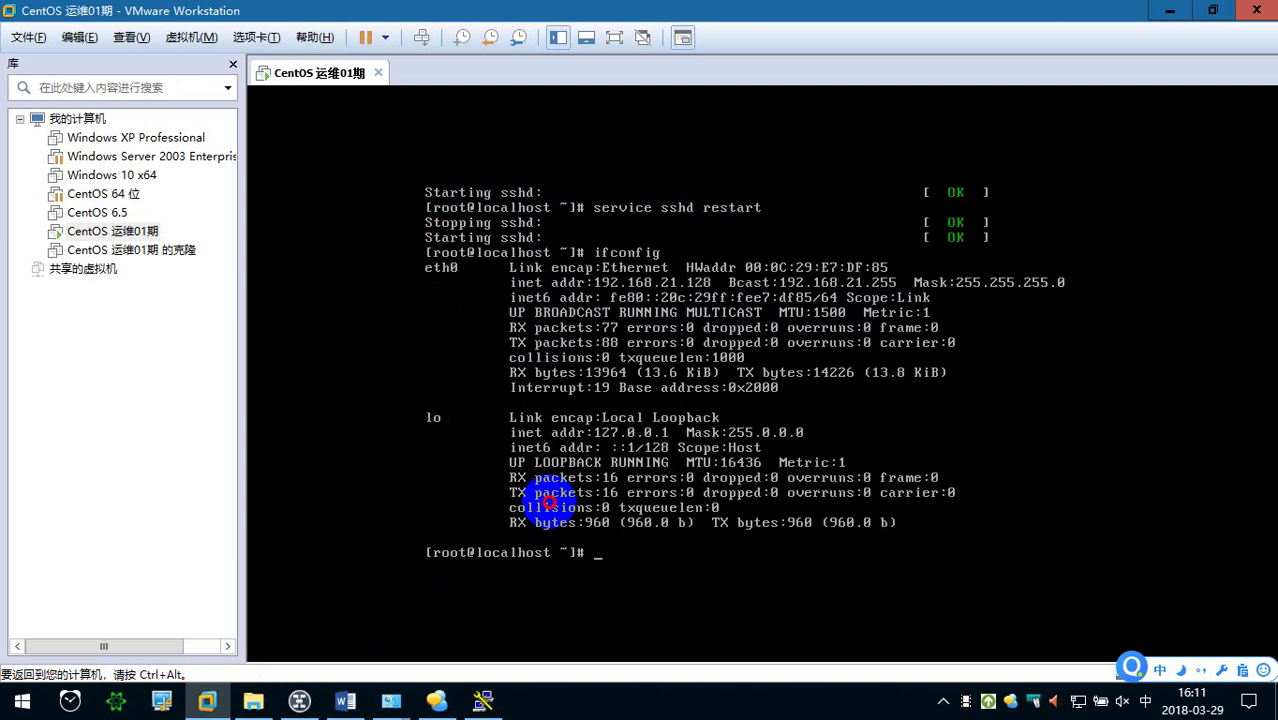
key(ctrl+alt)
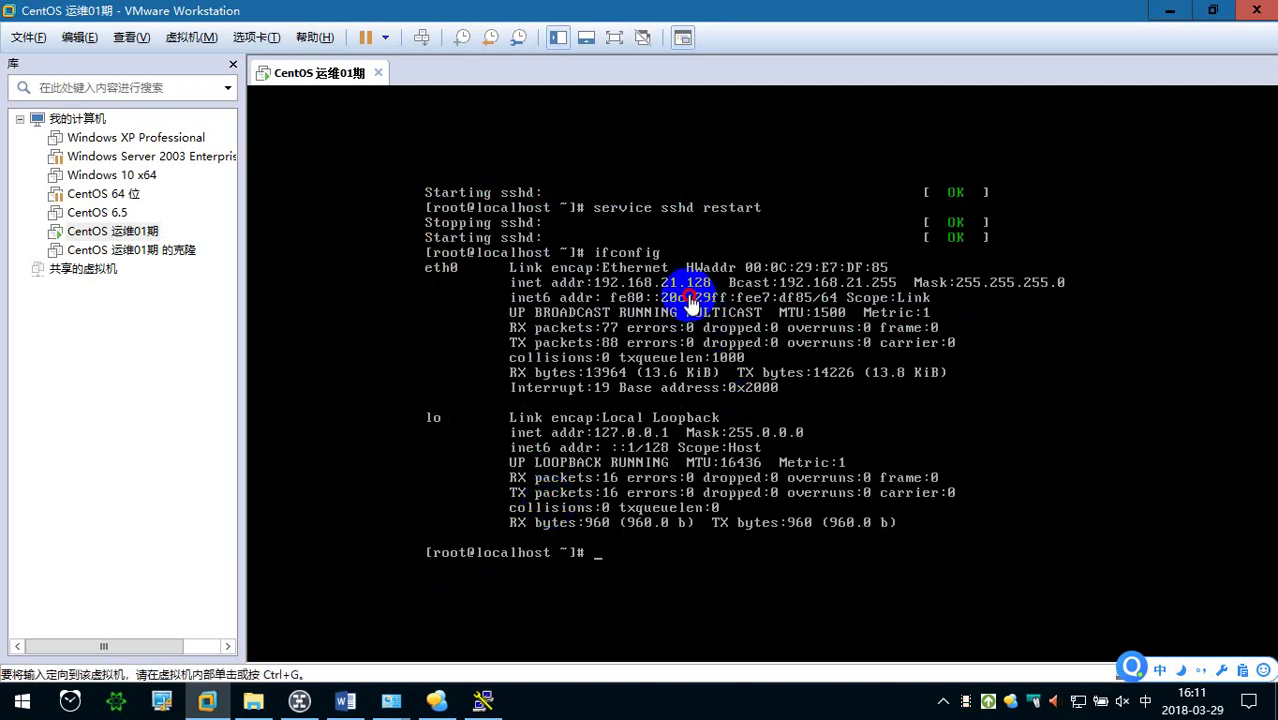
click(553, 462)
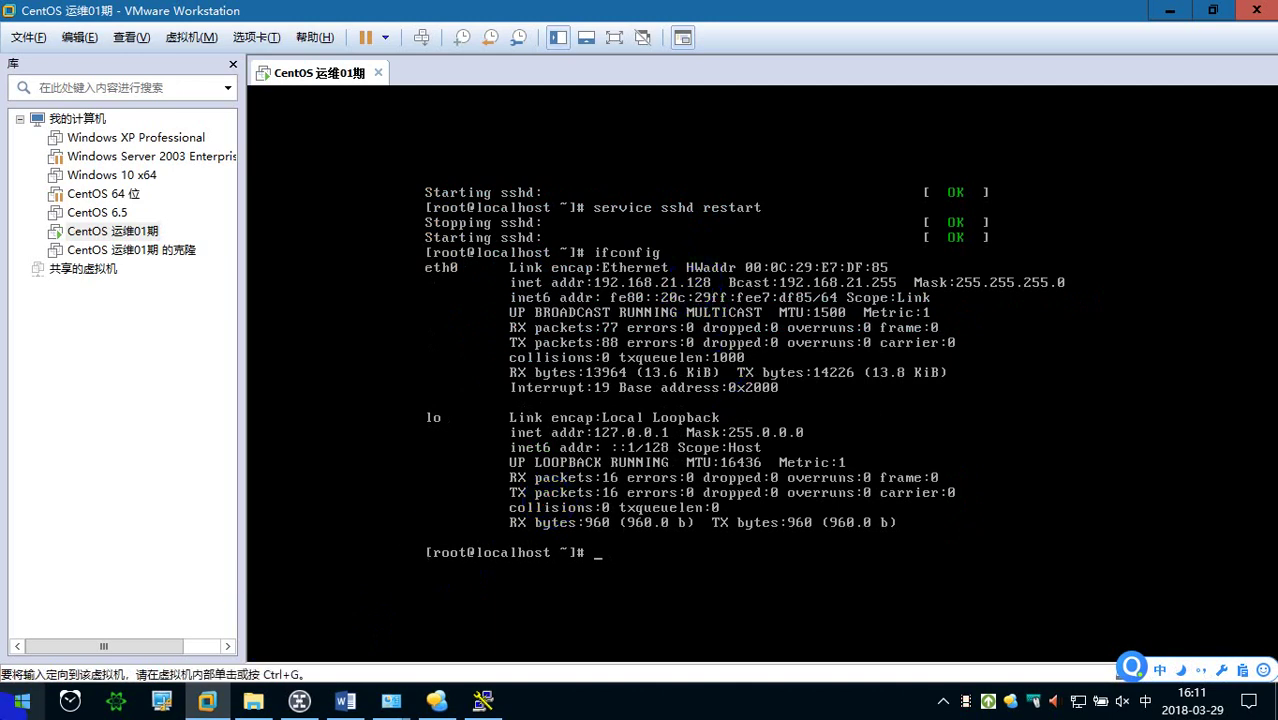
key(super+r)
key(Escape)
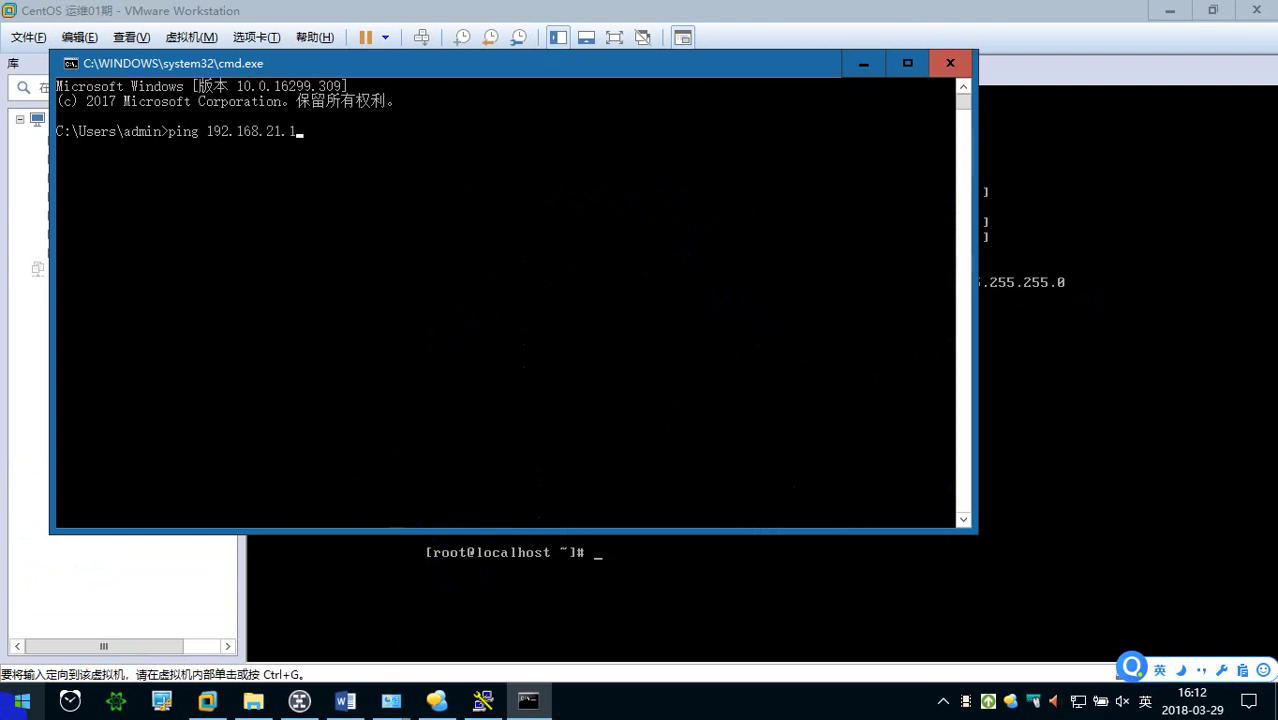
text(28)
Step: Ping 192.168.21.128 and stop after three replies with 0% loss
key(Return)
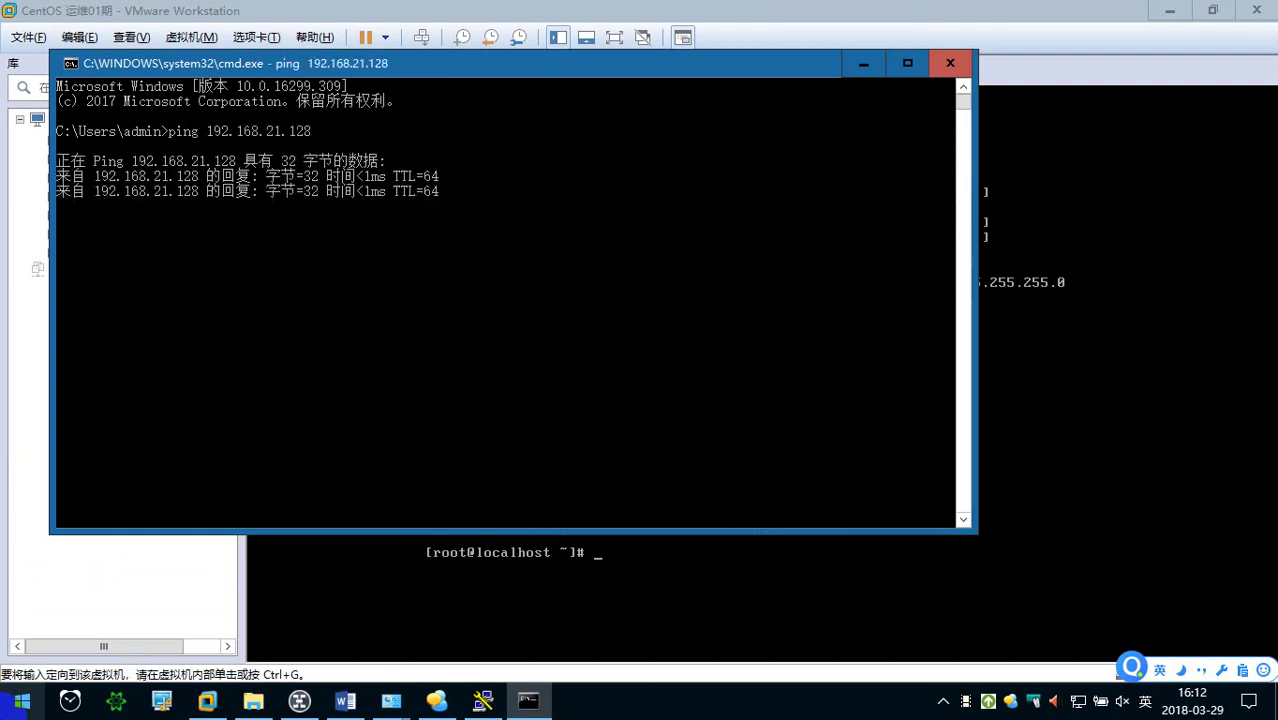
key(ctrl+c)
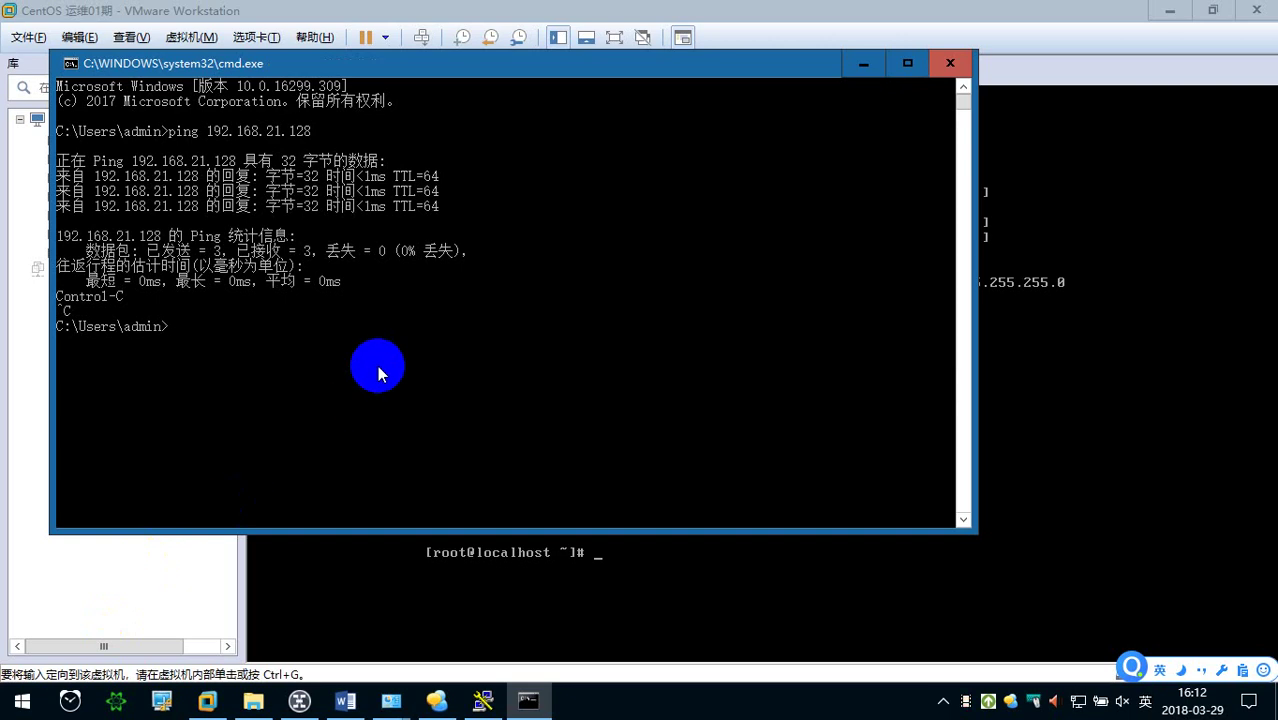
Step: Under '以 putty 为例：', add step '①获取服务器ip地址，可以通过ifconfig命令进行查看' and start a new line
click(345, 700)
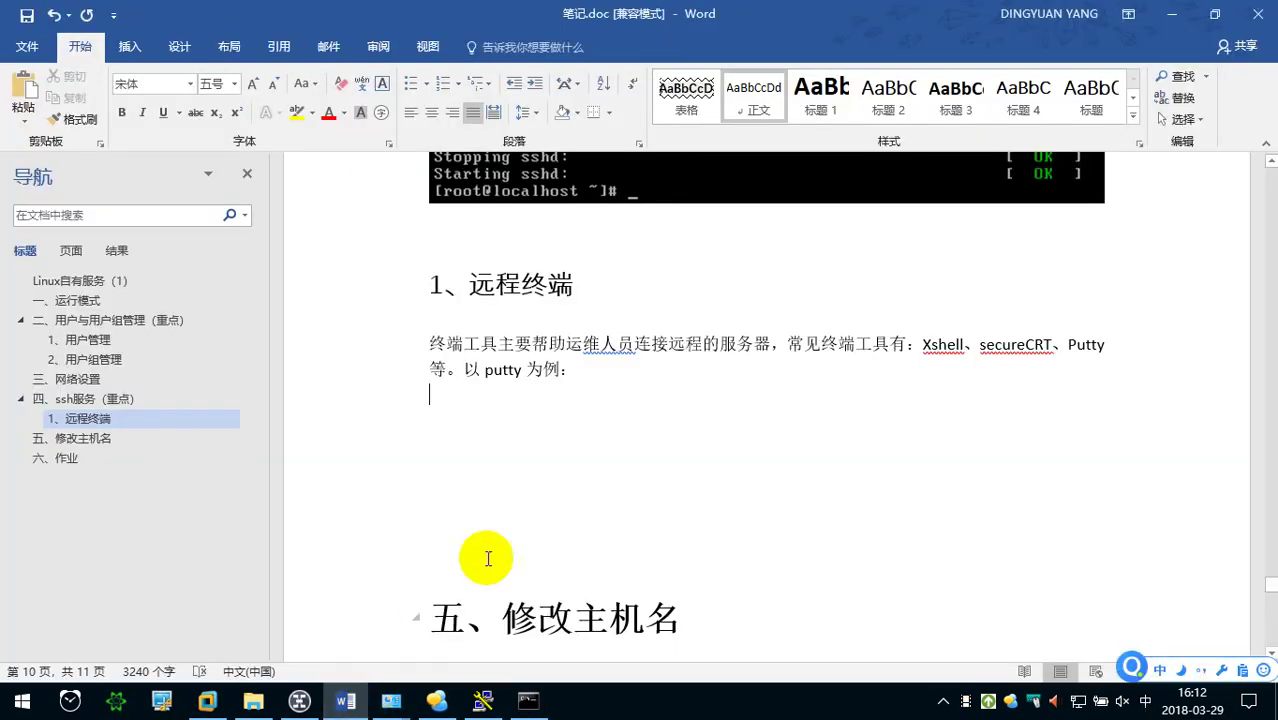
text(yi)
text(3)
text(获取)
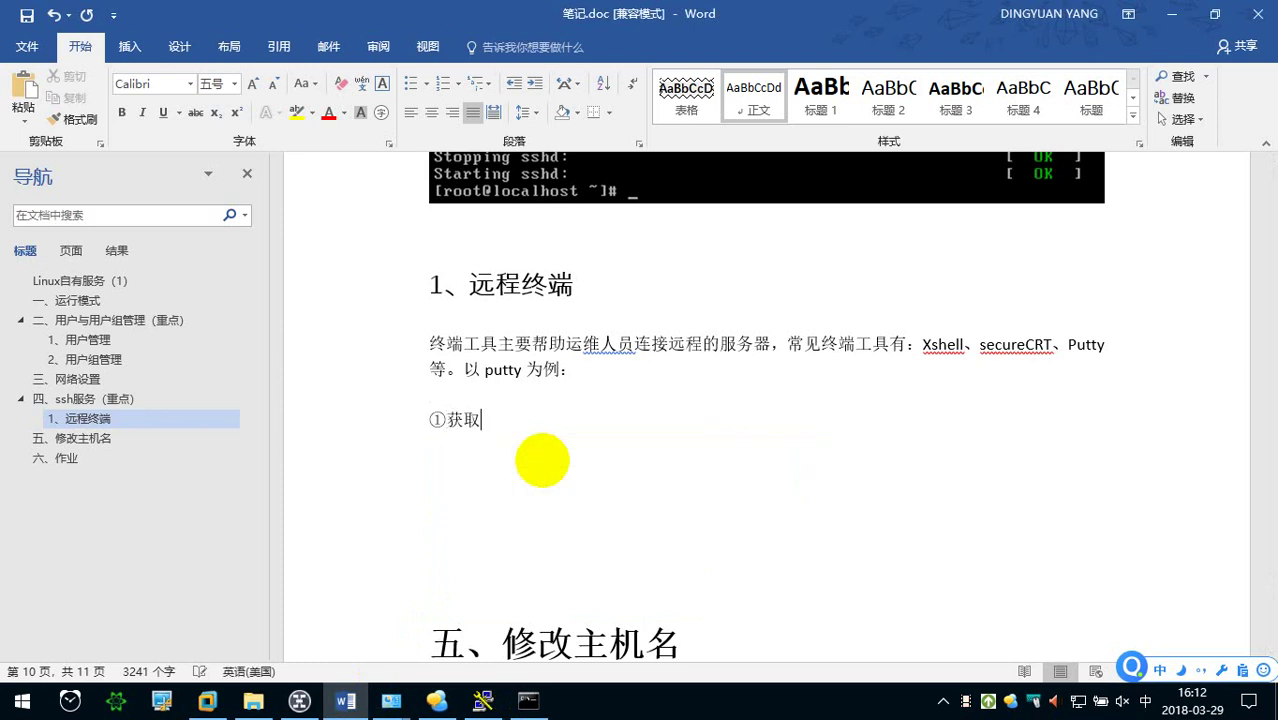
text(服务器ip地址，可以通过ifconfig)
key(Return)
text(.min)
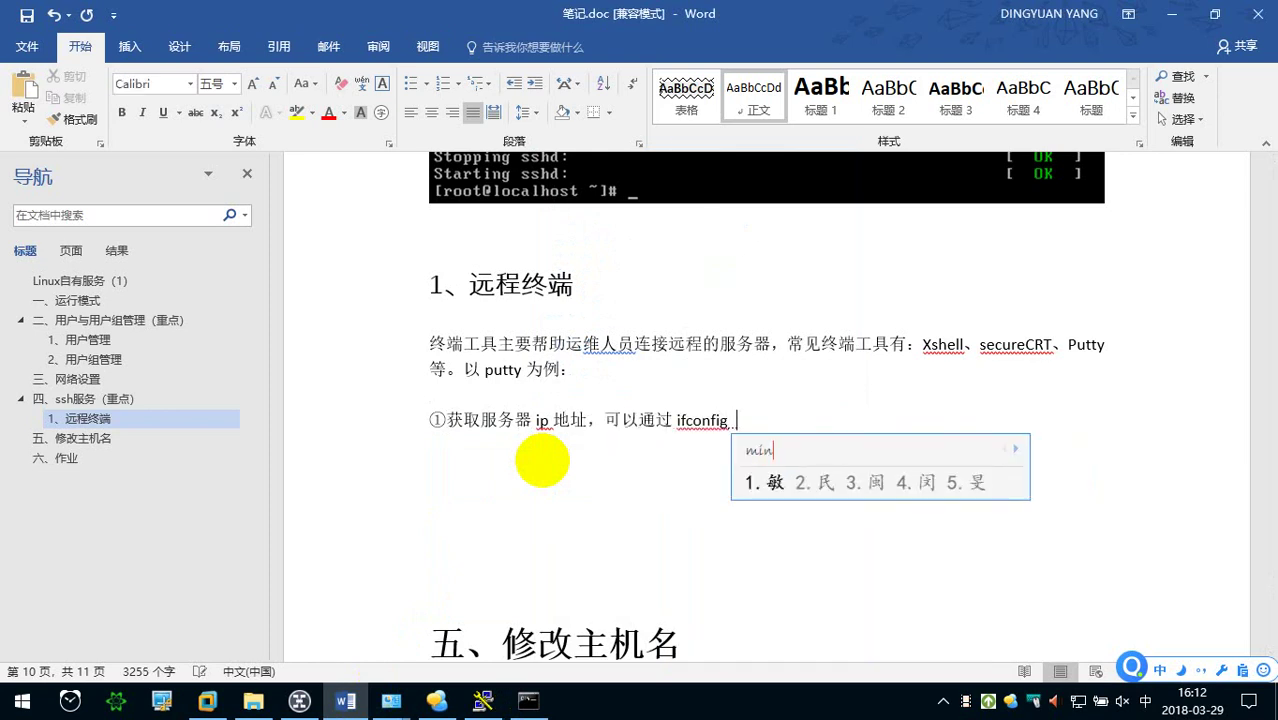
text(命令进行查看)
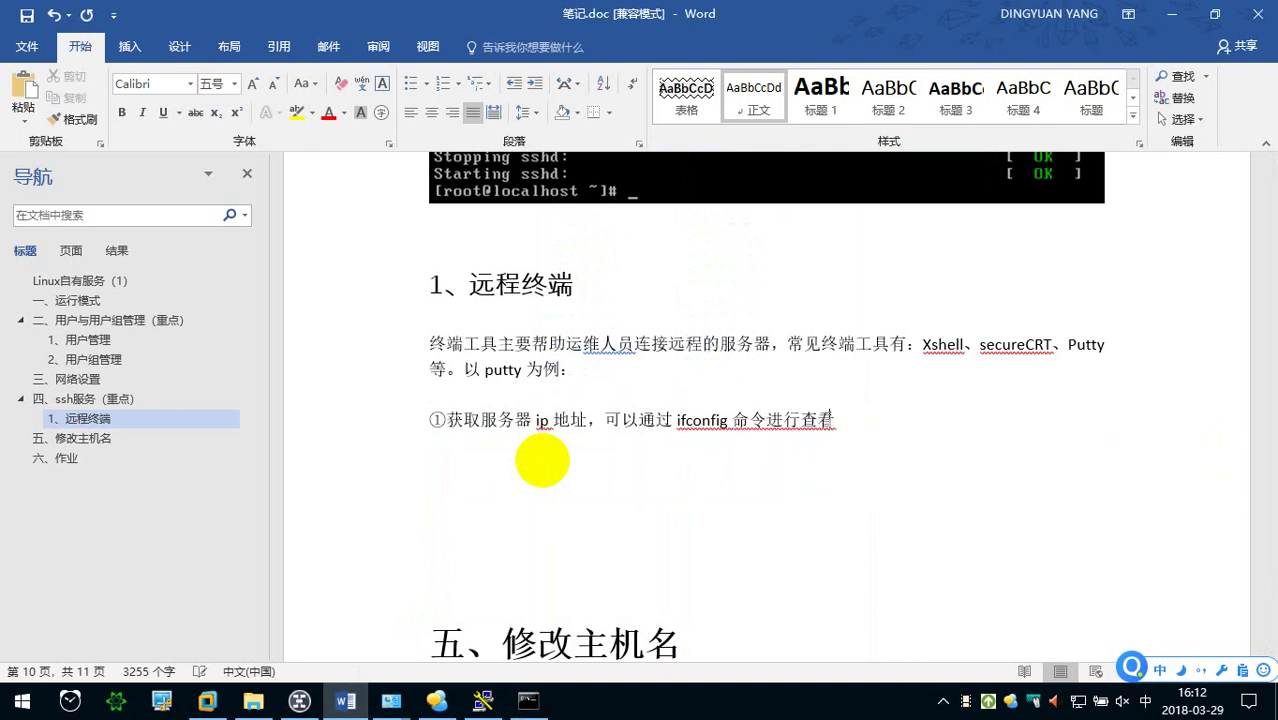
key(Return)
click(299, 703)
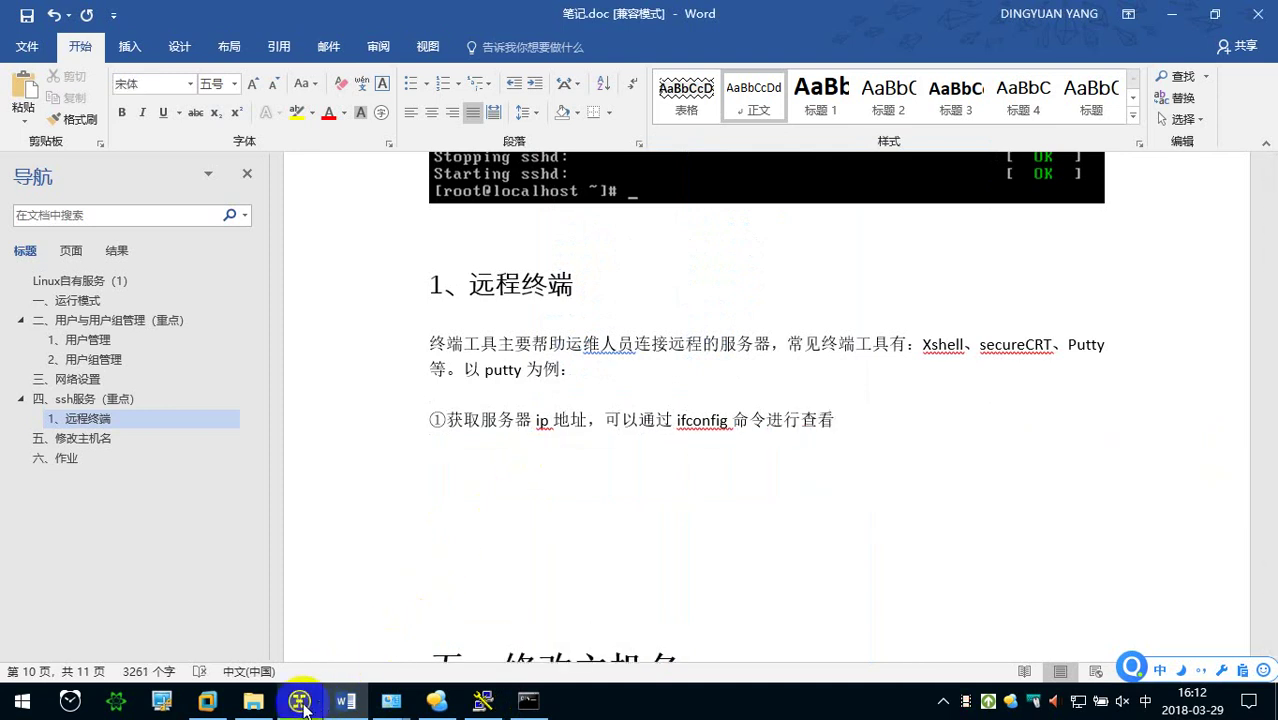
Step: Screenshot the cmd window's ping 192.168.21.128 command and its replies
click(207, 701)
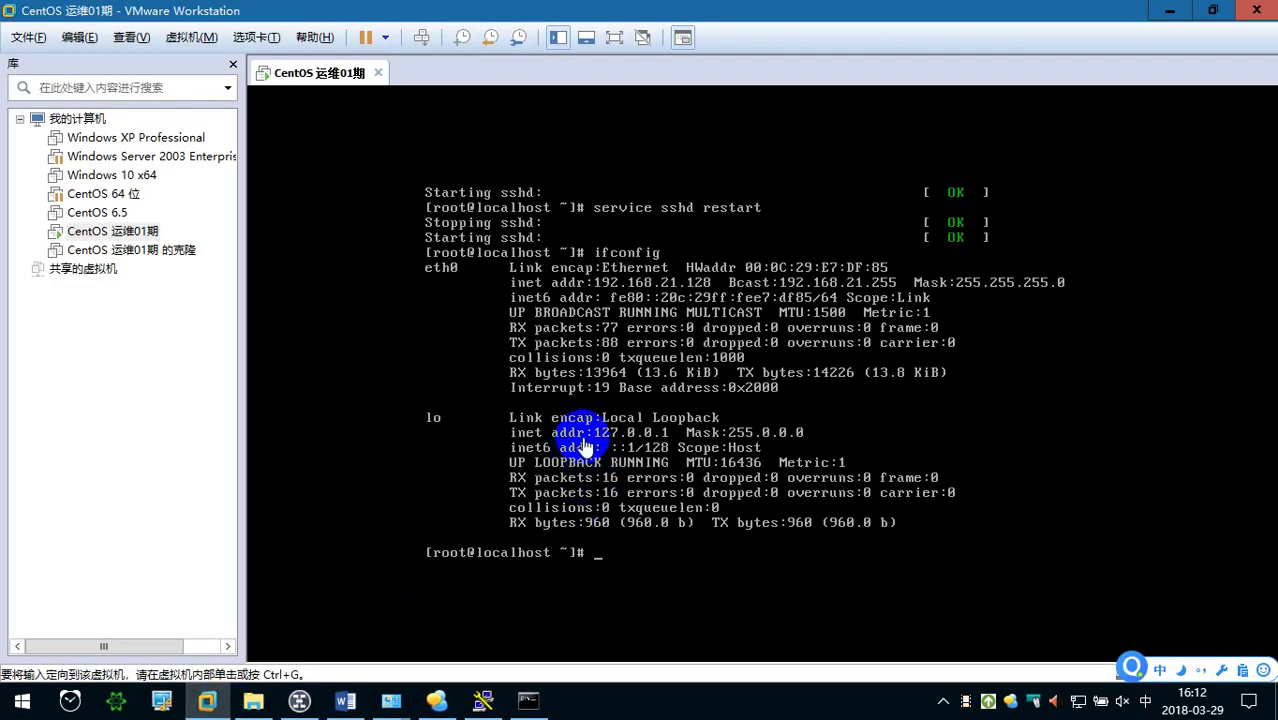
click(528, 700)
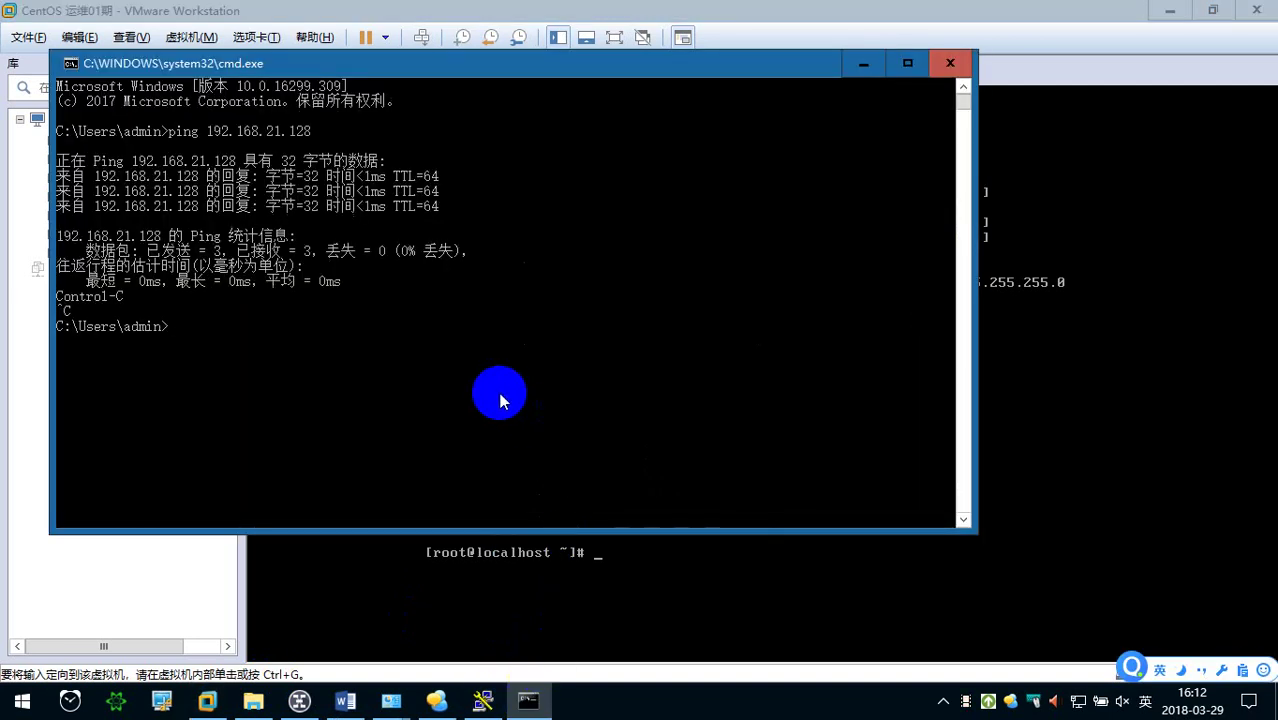
click(285, 352)
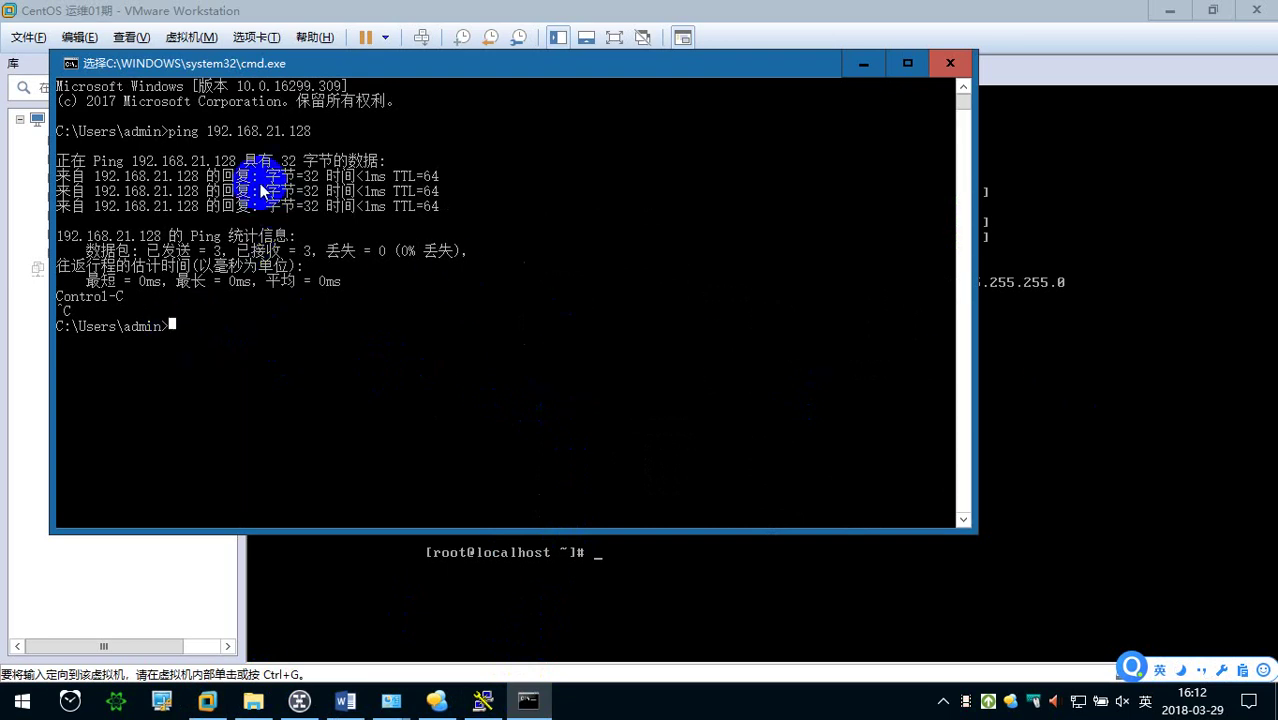
click(864, 66)
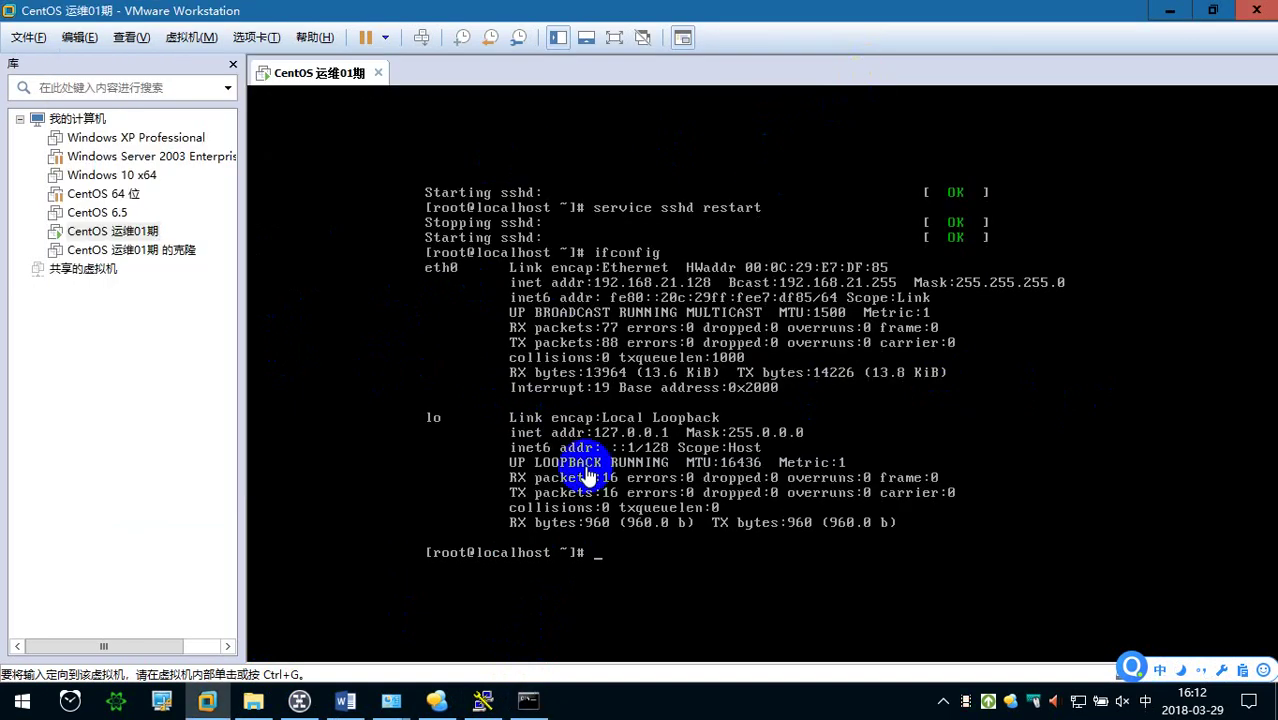
click(528, 700)
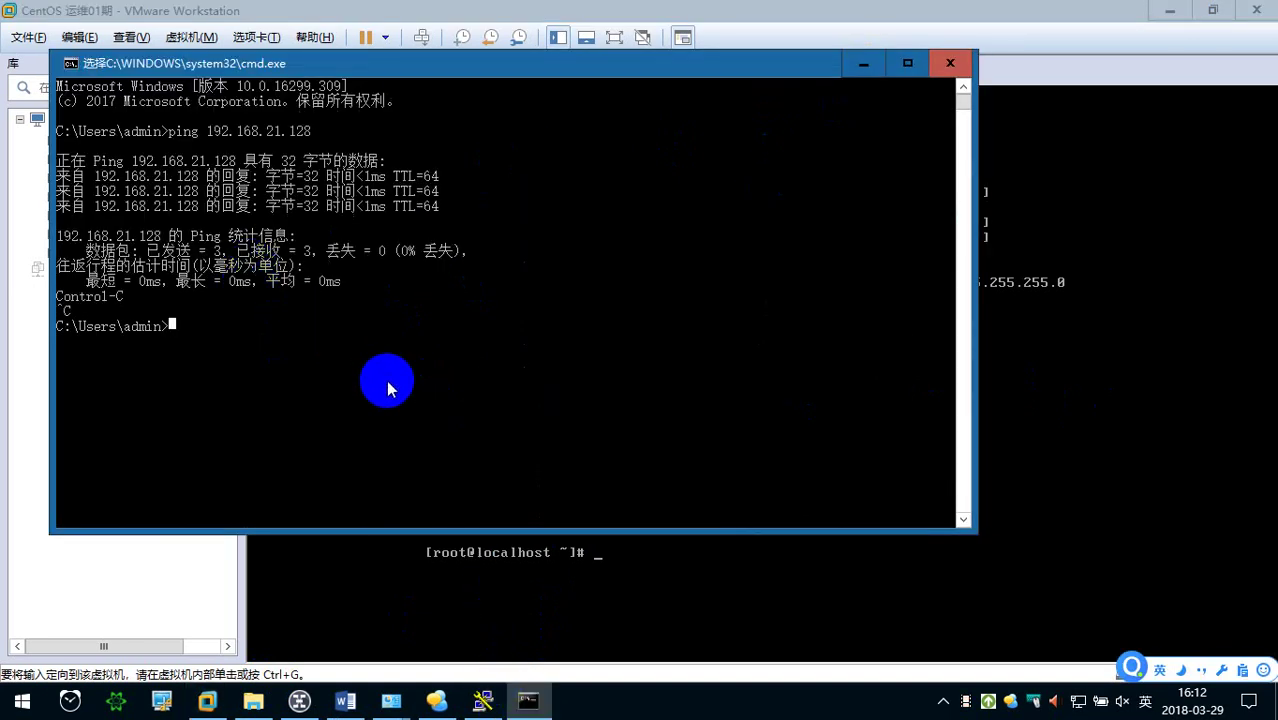
key(ctrl+alt+a)
mouse_move(55, 116)
mouse_down()
mouse_move(514, 237)
mouse_move(545, 226)
mouse_up()
click(538, 240)
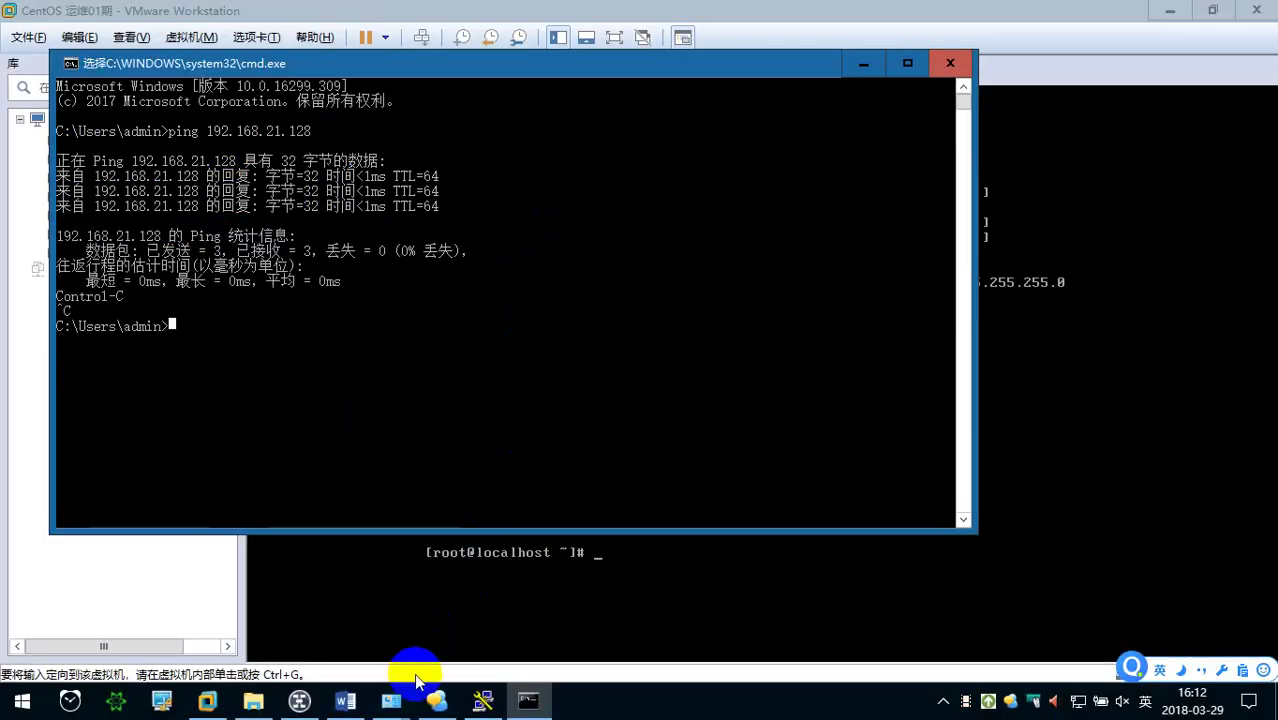
Step: Paste the ping screenshot into the Word notes below step ① and save
click(345, 700)
click(515, 486)
key(ctrl+v)
key(ctrl+s)
Step: Append '，然后顺手测试ip的连接相通性' to the end of step ①
scroll(520, 490, down, 1)
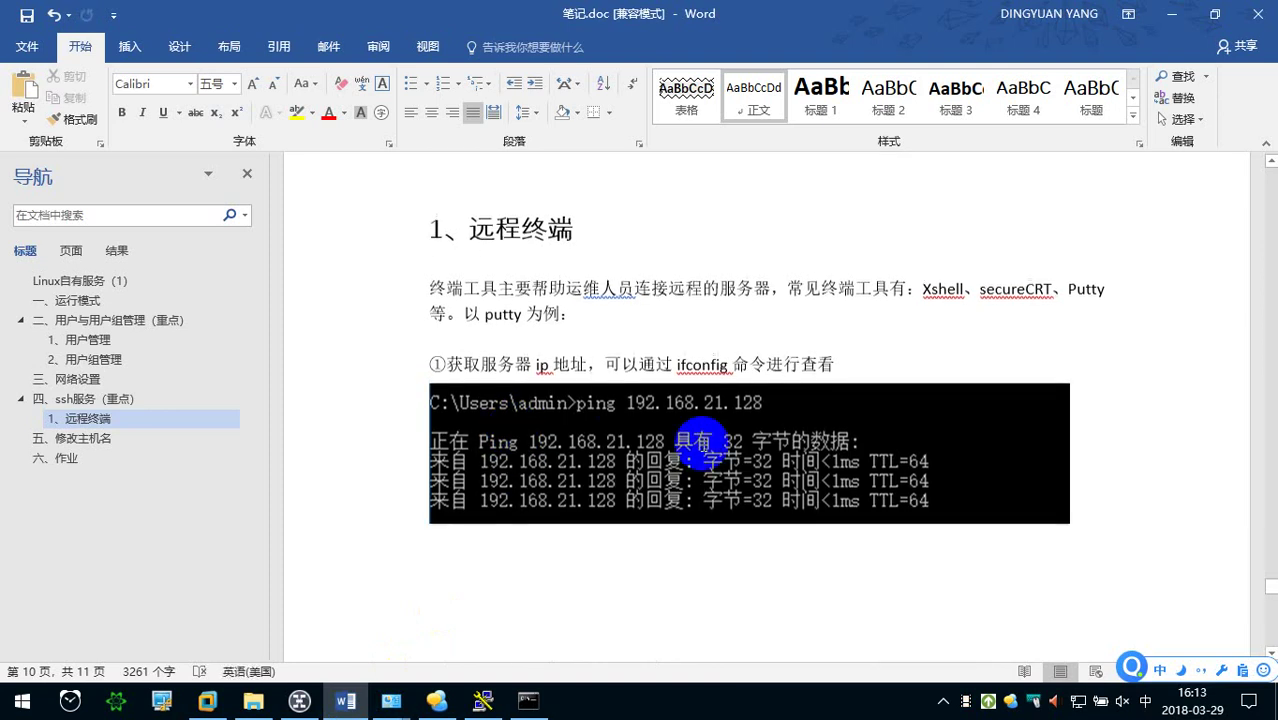
click(869, 361)
text(,ranhou shunshou ceshi)
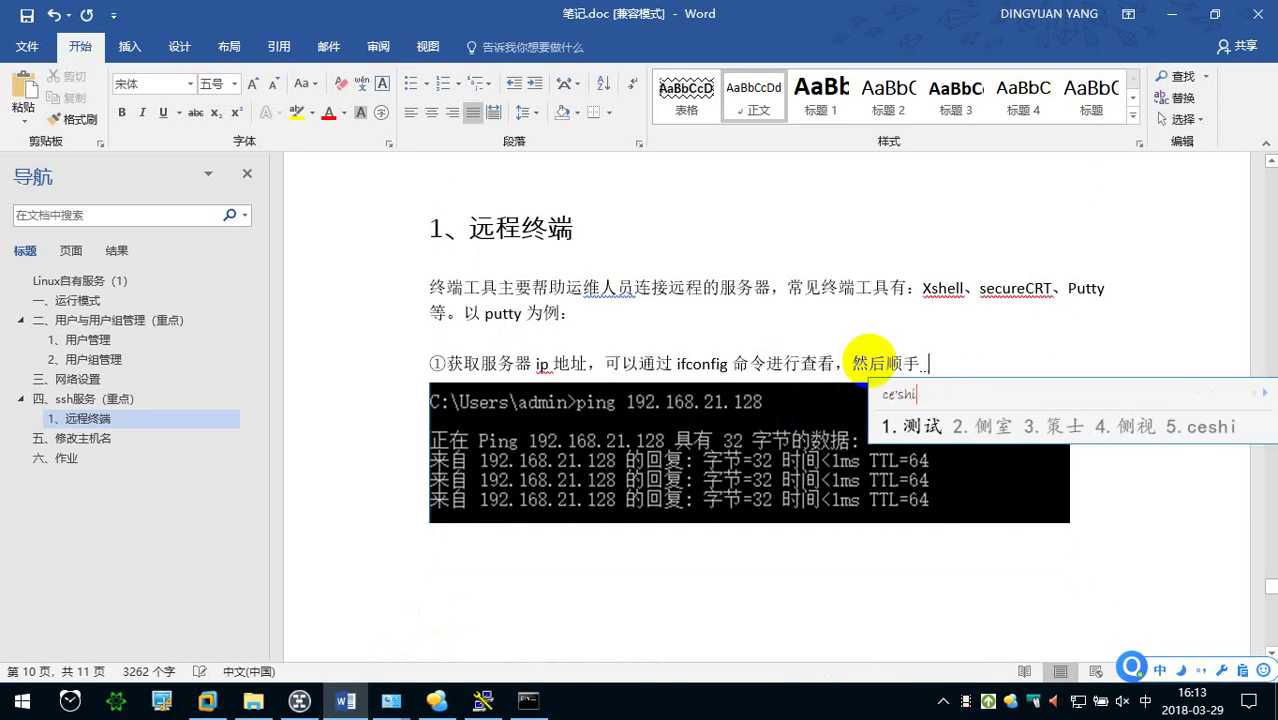
text( ip)
key(Return)
text(de lianjie xiangtongx)
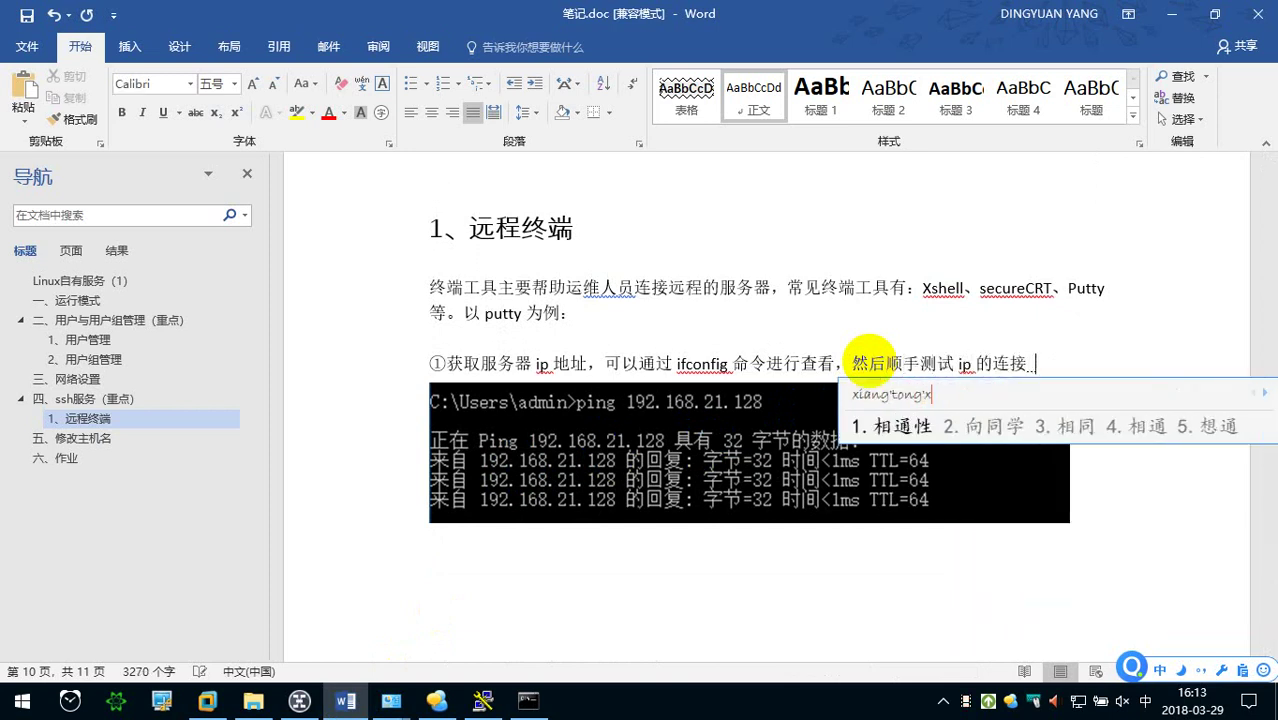
key(space)
Step: Below the ping screenshot, start step '②打开putty'
click(804, 458)
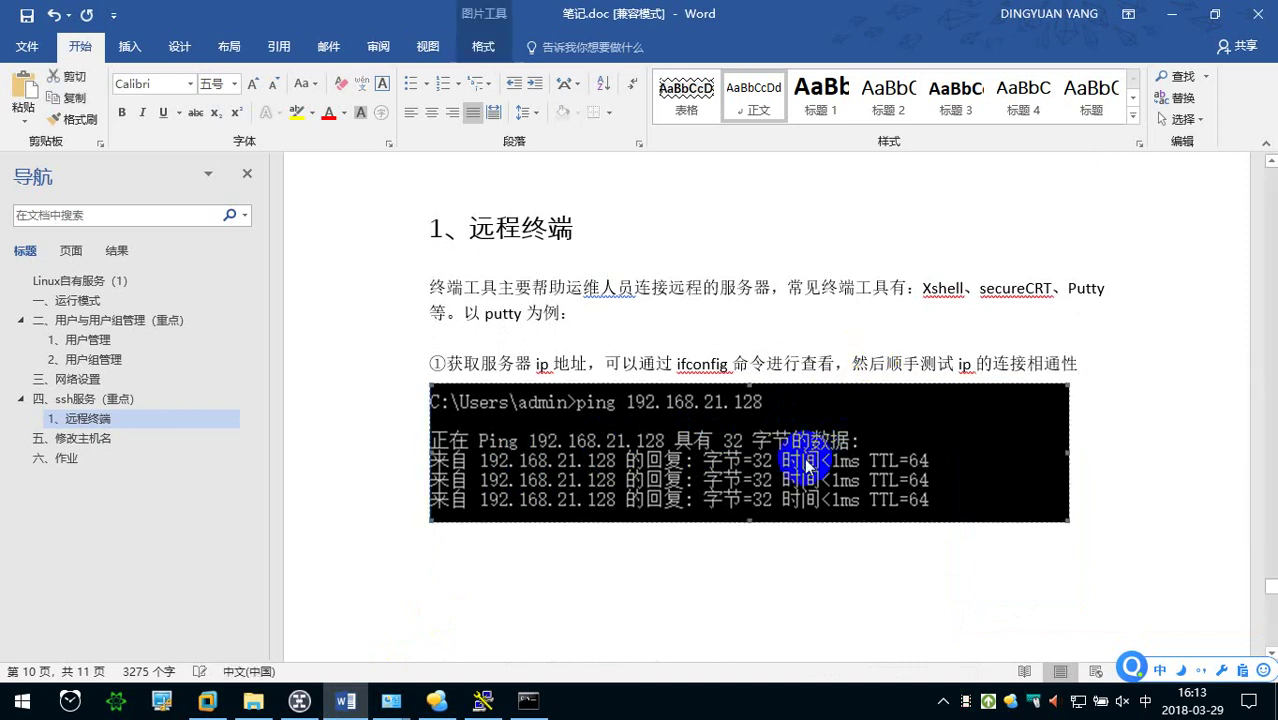
key(Down)
text(v2)
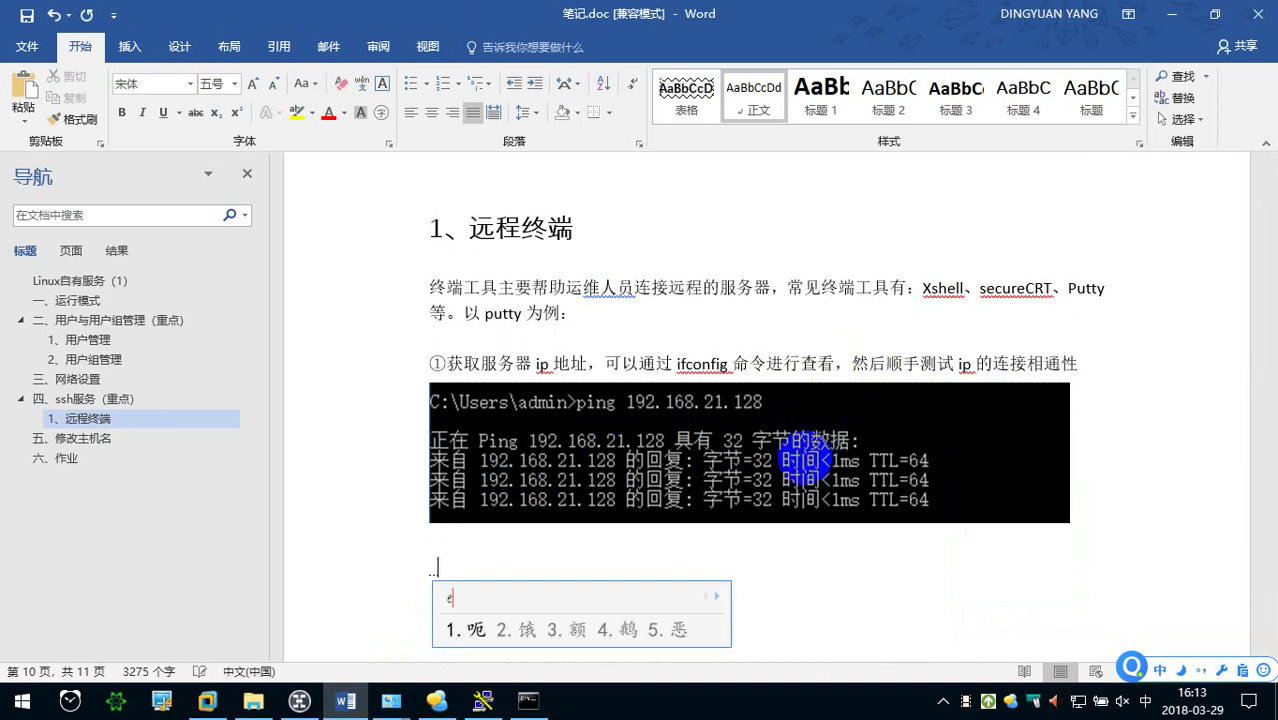
key(space)
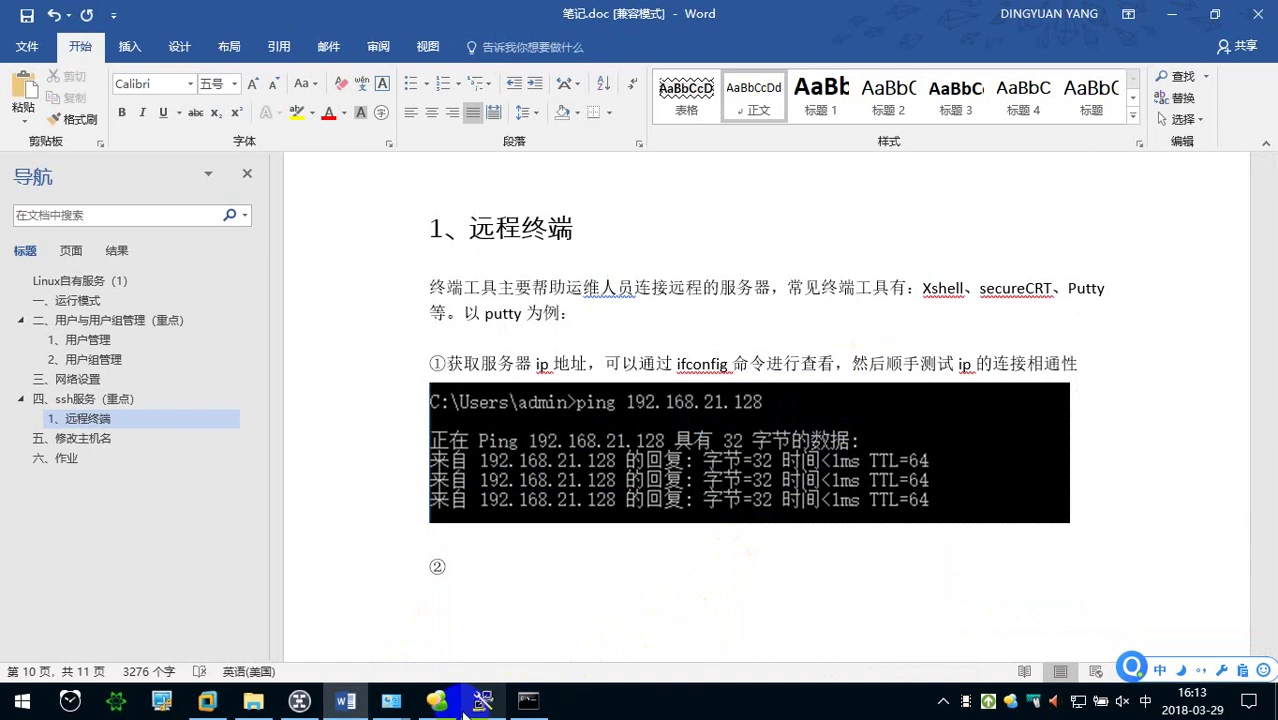
text(dakai)
key(space)
text(putty)
key(space)
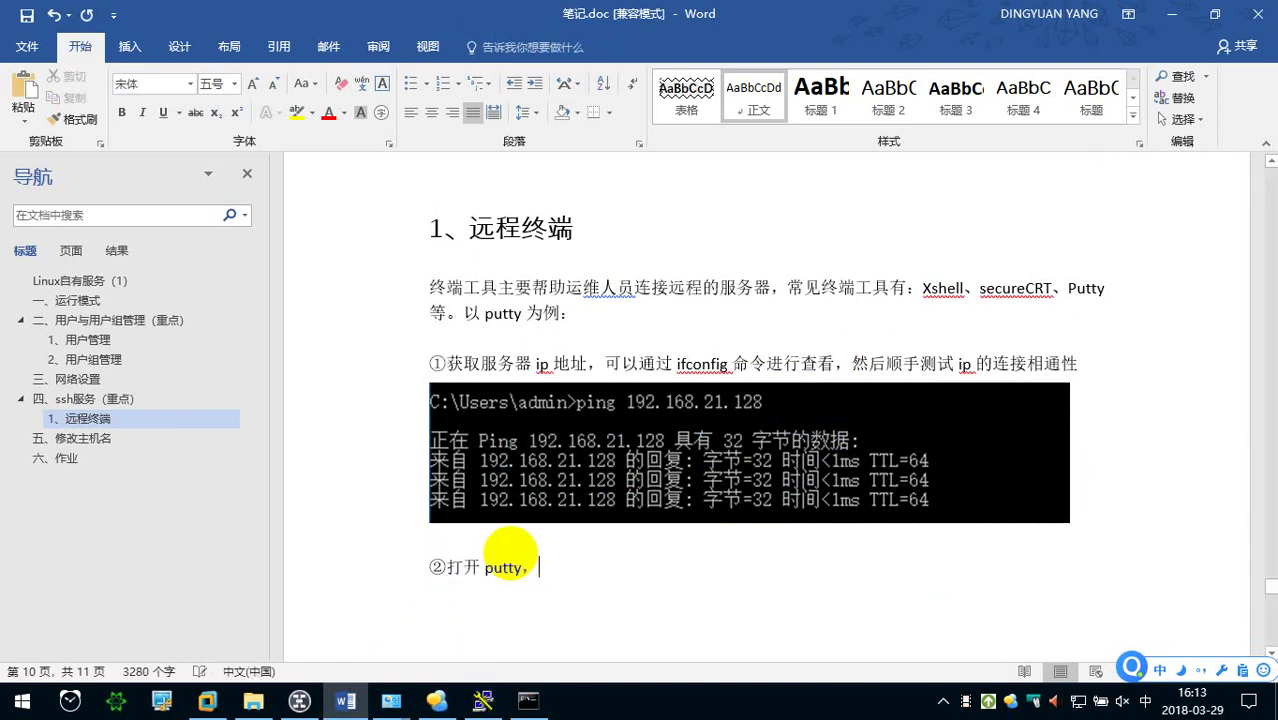
key(BackSpace)
key(Return)
Step: Finish step ② with '输入相关的信息', correcting the mistyped 香港 to 相关
text(shuru)
key(space)
text(xianggang)
key(space)
text(xinxi)
key(space)
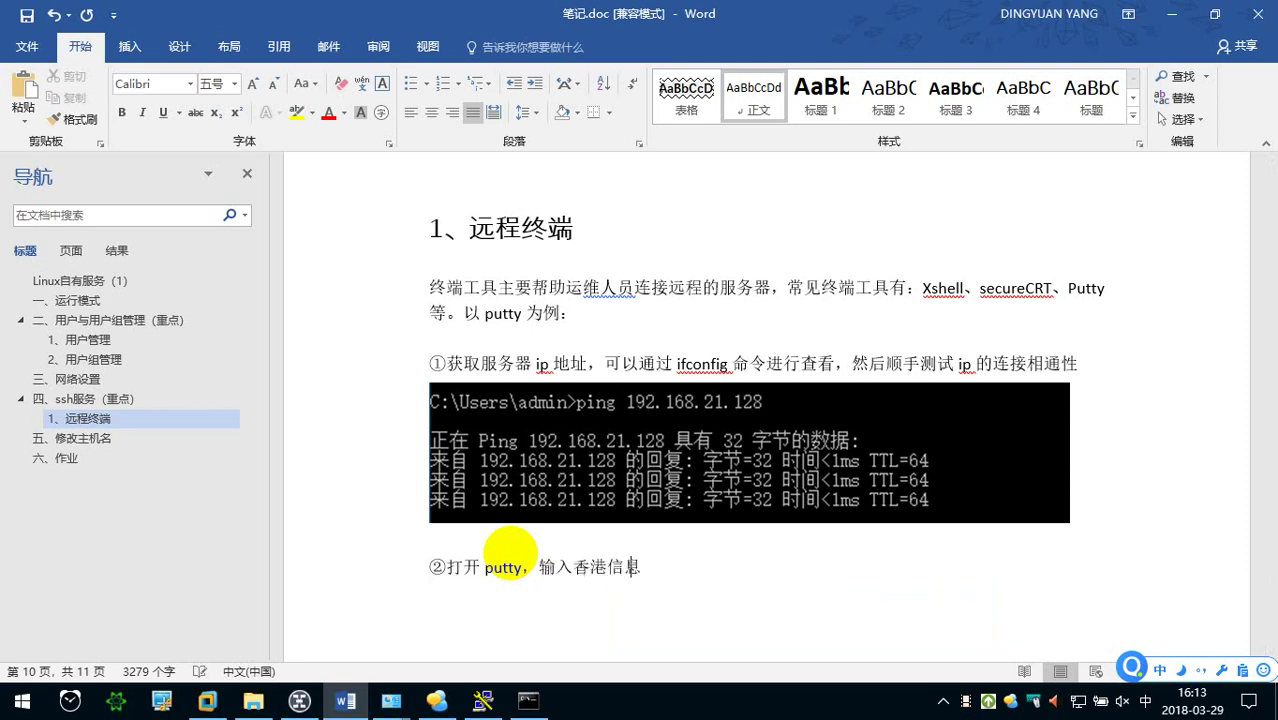
key(BackSpace)
key(BackSpace)
text(xiangg)
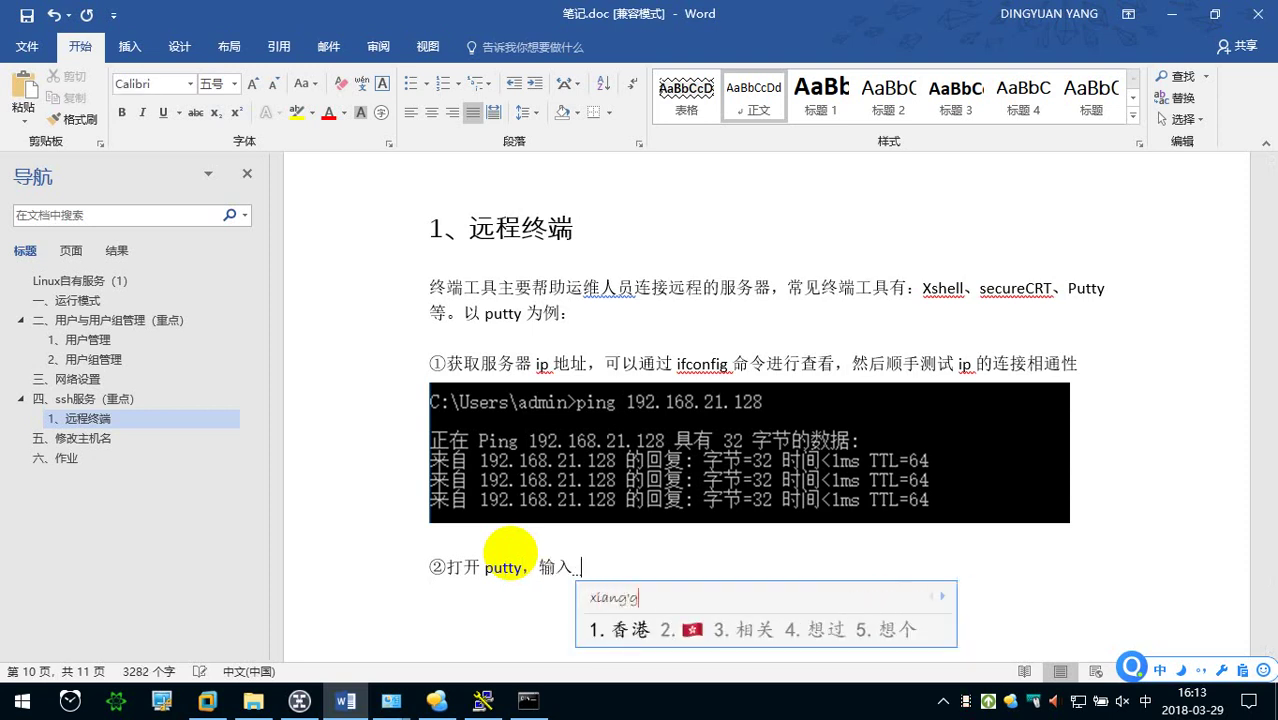
text(2d)
key(space)
text(xinxi)
key(space)
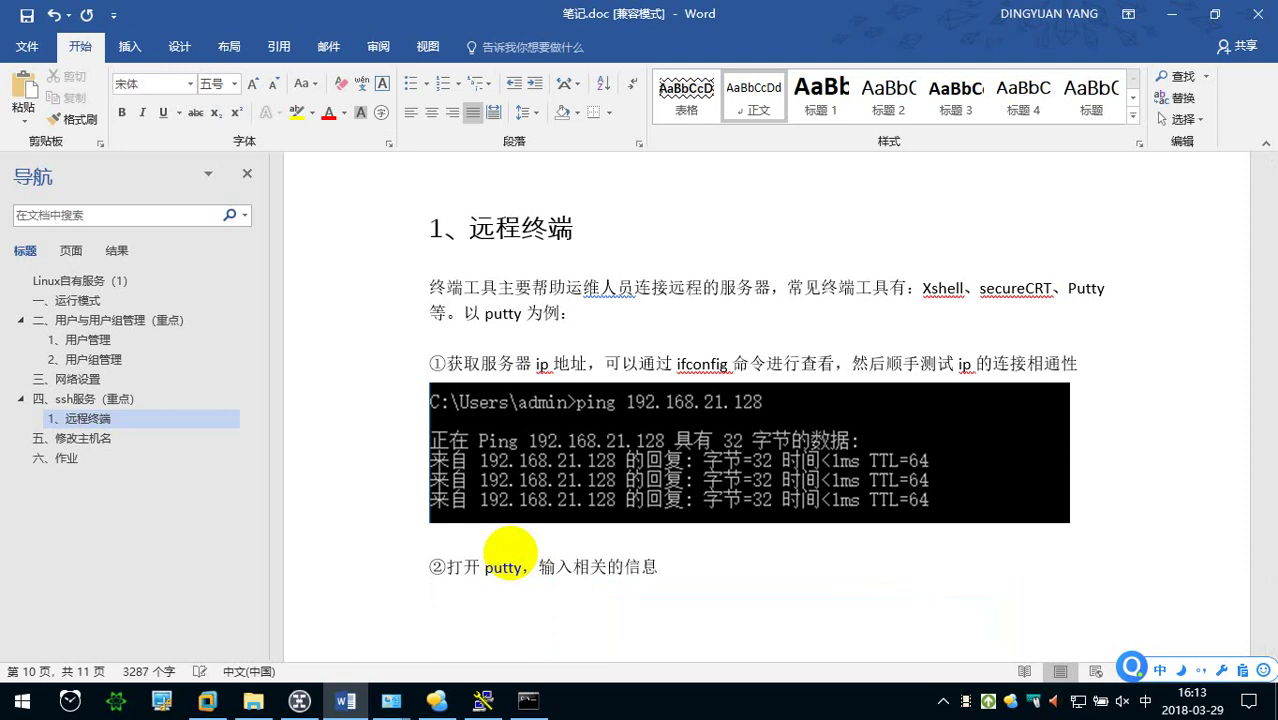
click(483, 700)
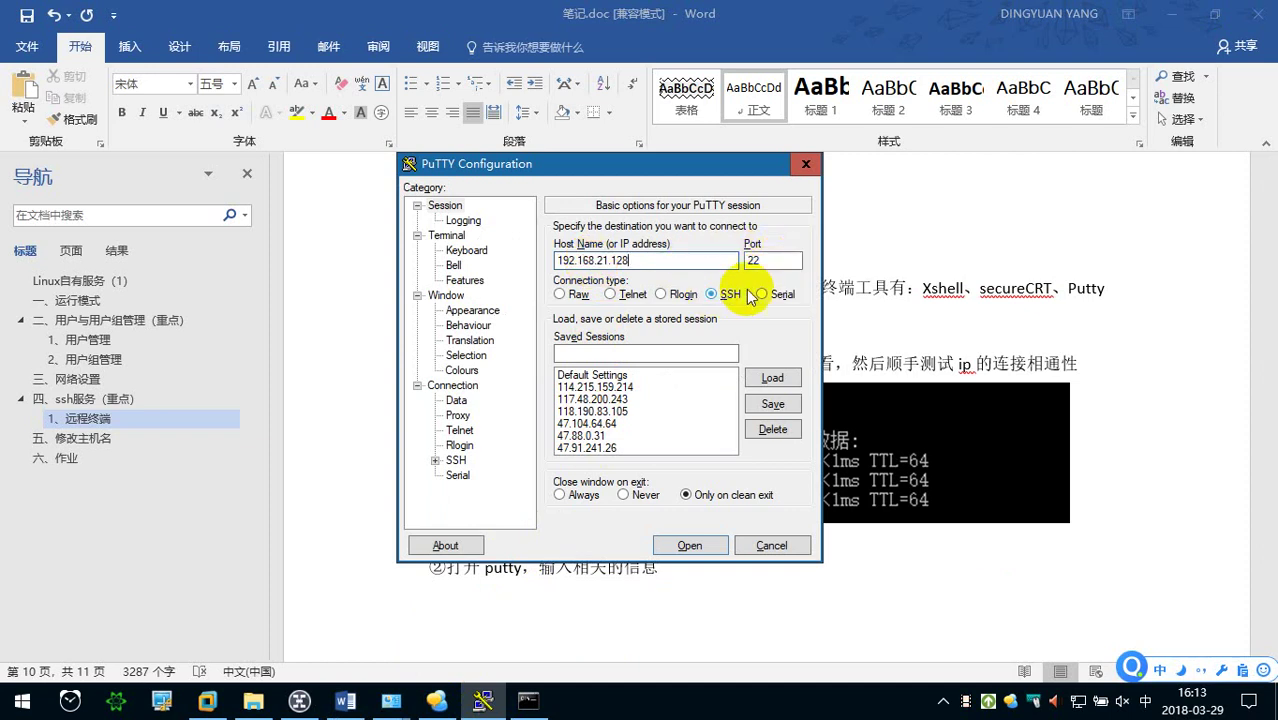
Step: Capture the PuTTY Configuration dialog and pick the freehand brush at its largest size in white
key(ctrl+alt+a)
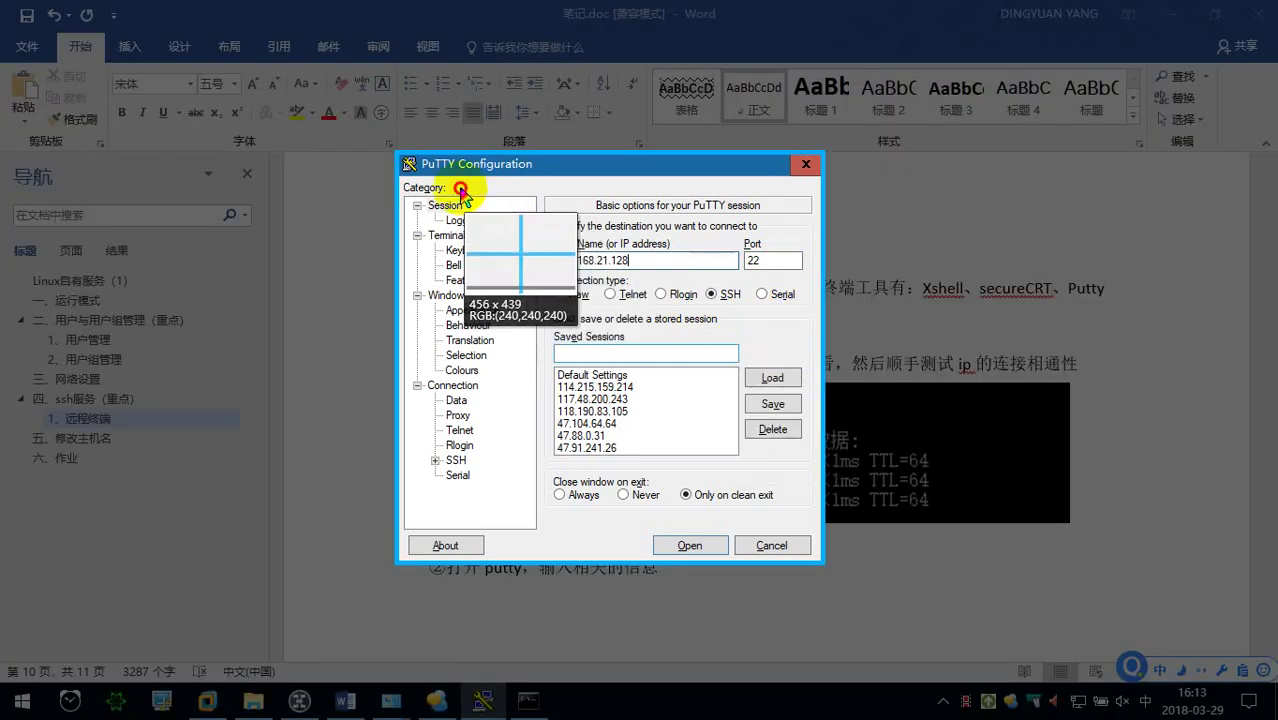
click(528, 329)
click(591, 583)
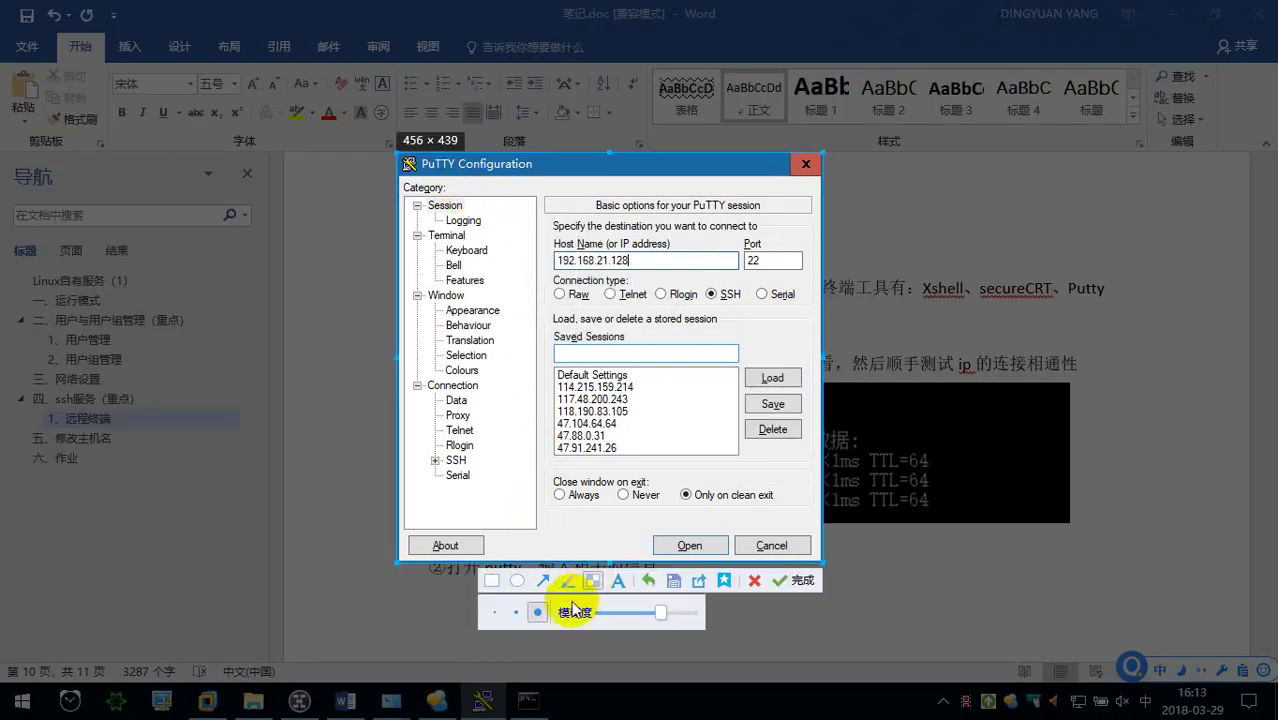
click(516, 581)
click(567, 581)
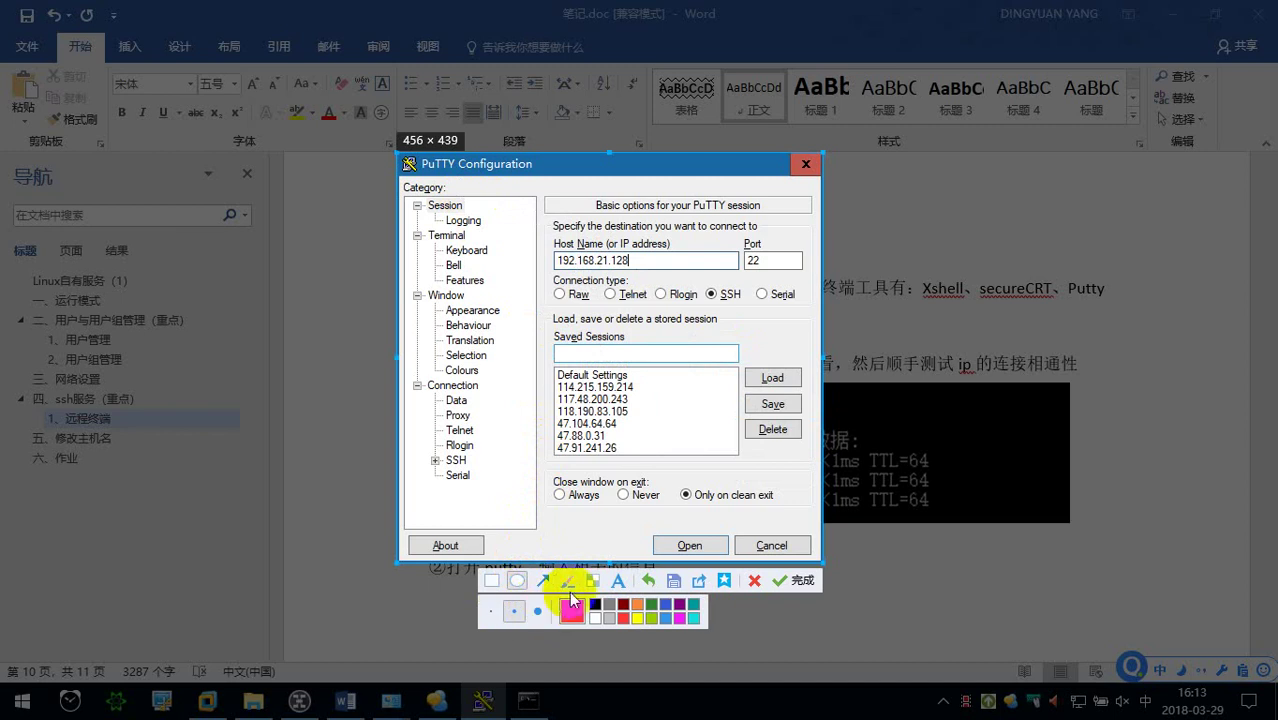
click(538, 611)
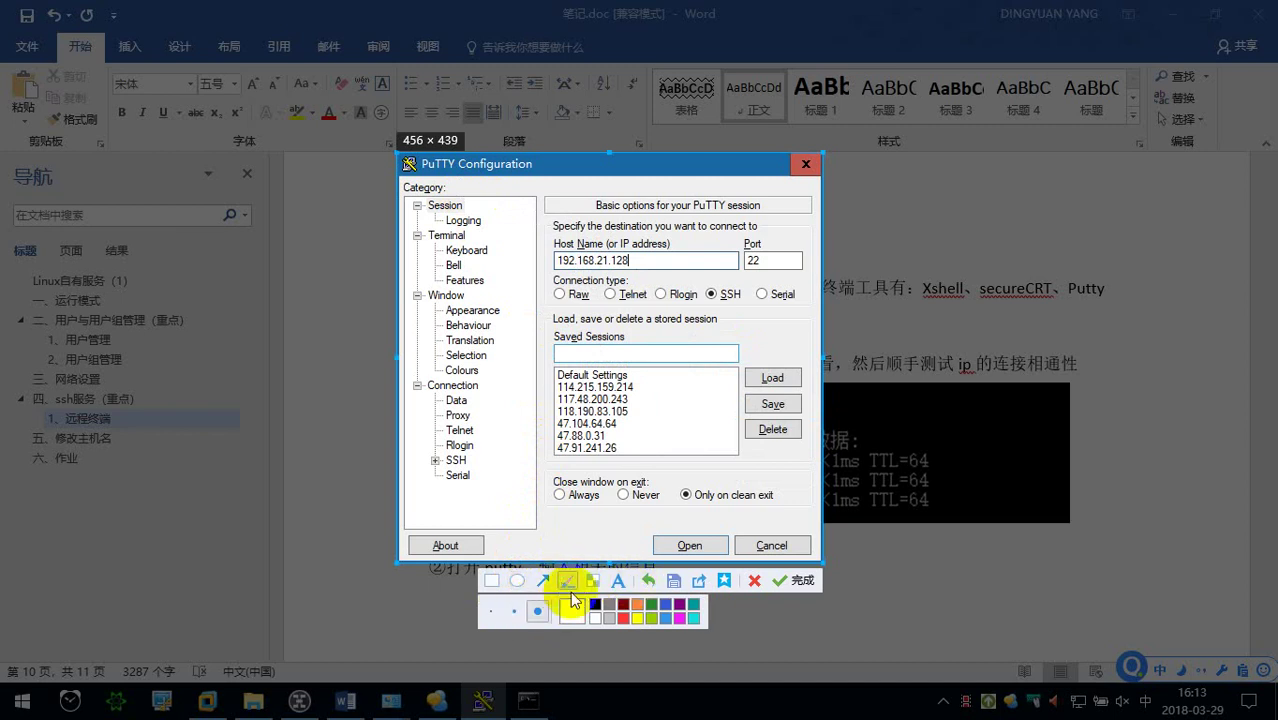
click(595, 618)
Step: Paint white over the saved sessions and add an 'ip地址' label with an arrow to the host field
drag(565, 395, 565, 384)
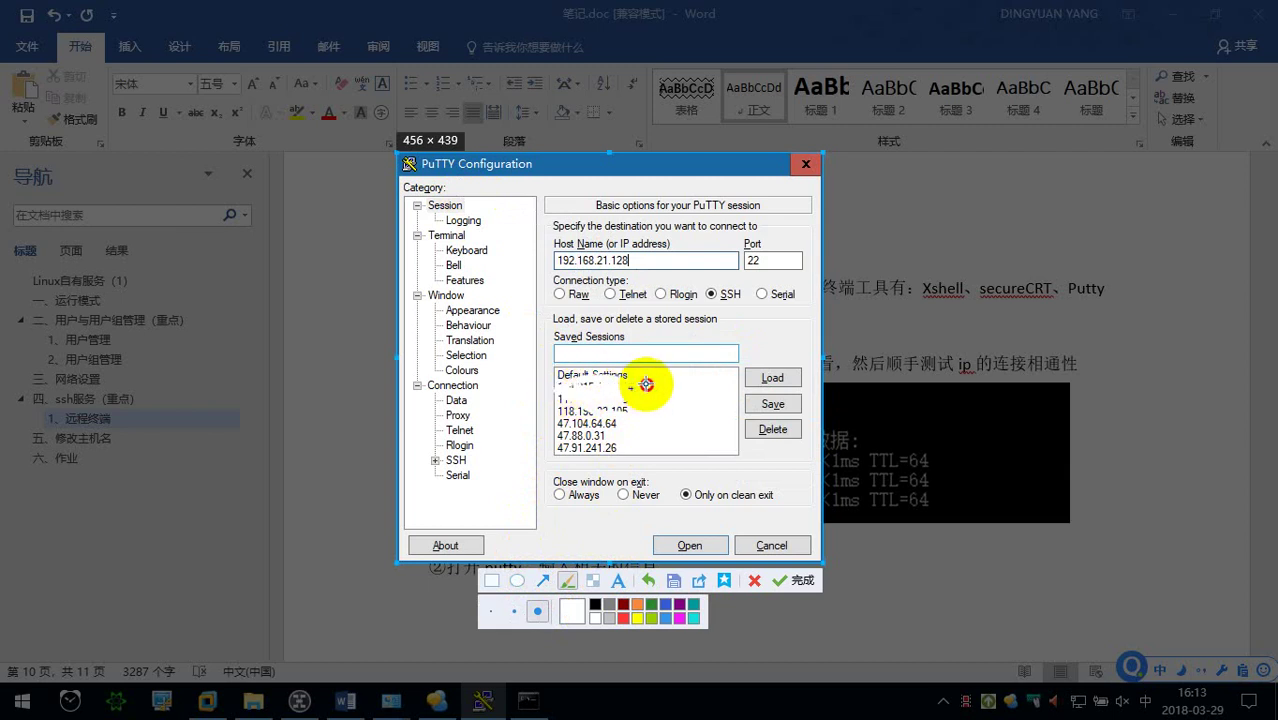
mouse_move(565, 384)
mouse_down()
mouse_move(587, 433)
mouse_move(570, 436)
mouse_move(608, 422)
mouse_move(573, 405)
mouse_move(583, 440)
mouse_move(562, 448)
mouse_move(624, 400)
mouse_move(585, 422)
mouse_move(579, 371)
mouse_move(562, 377)
mouse_move(606, 419)
mouse_up()
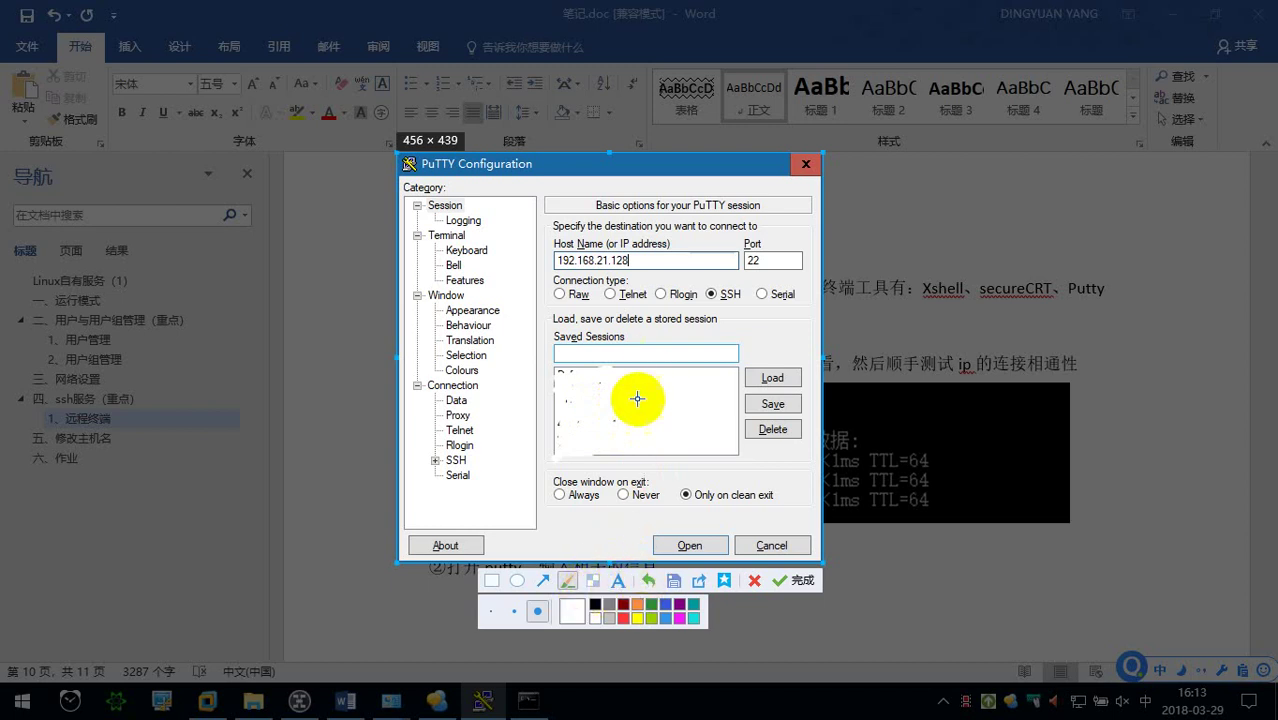
click(618, 581)
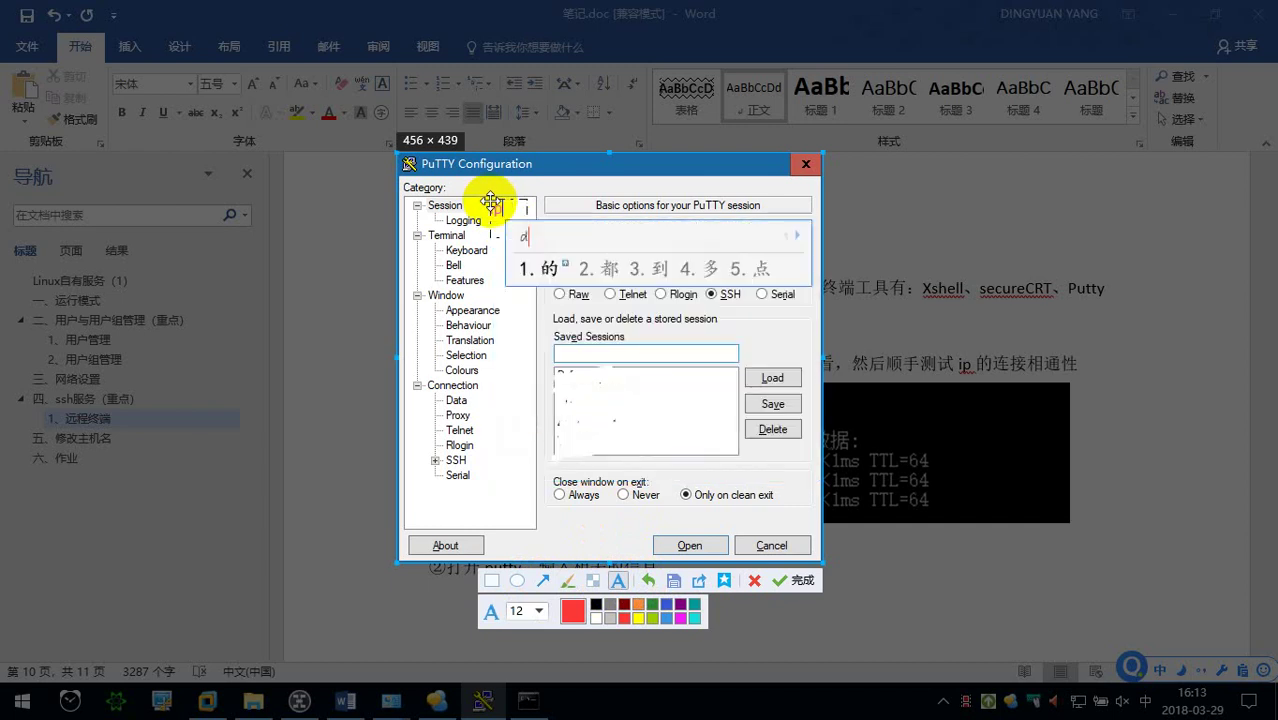
text(地址)
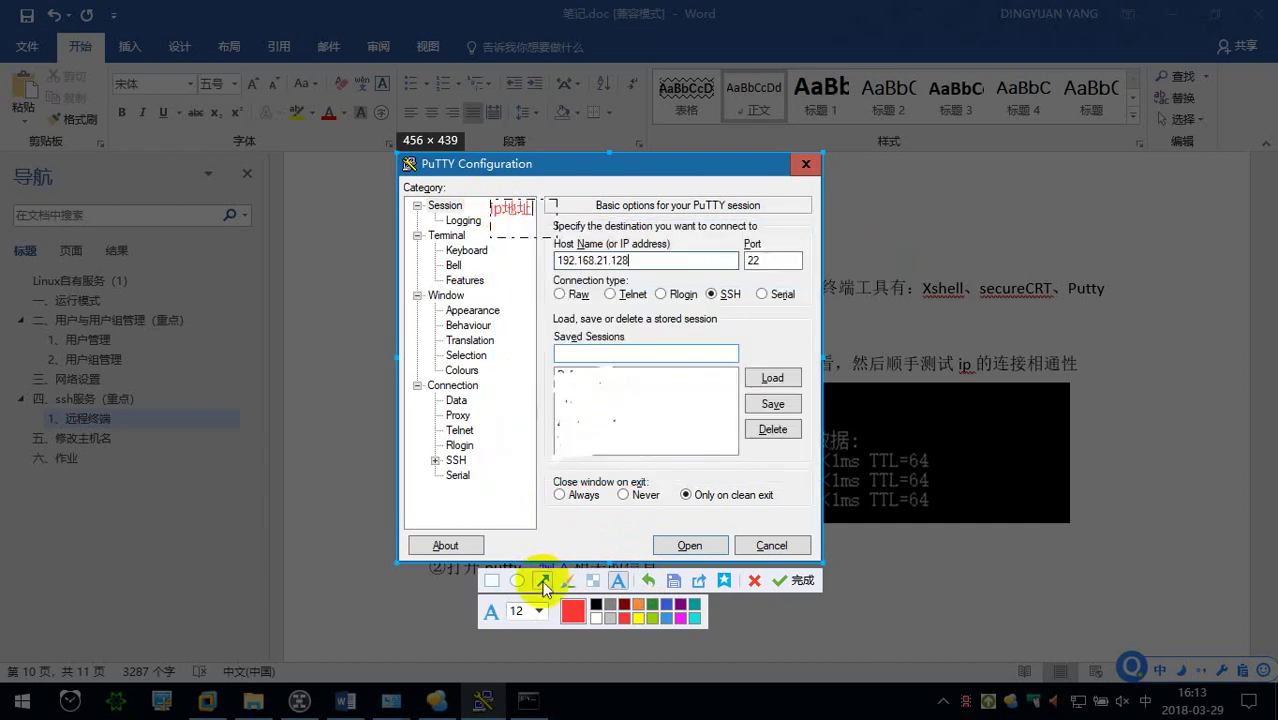
click(542, 580)
drag(509, 222, 540, 247)
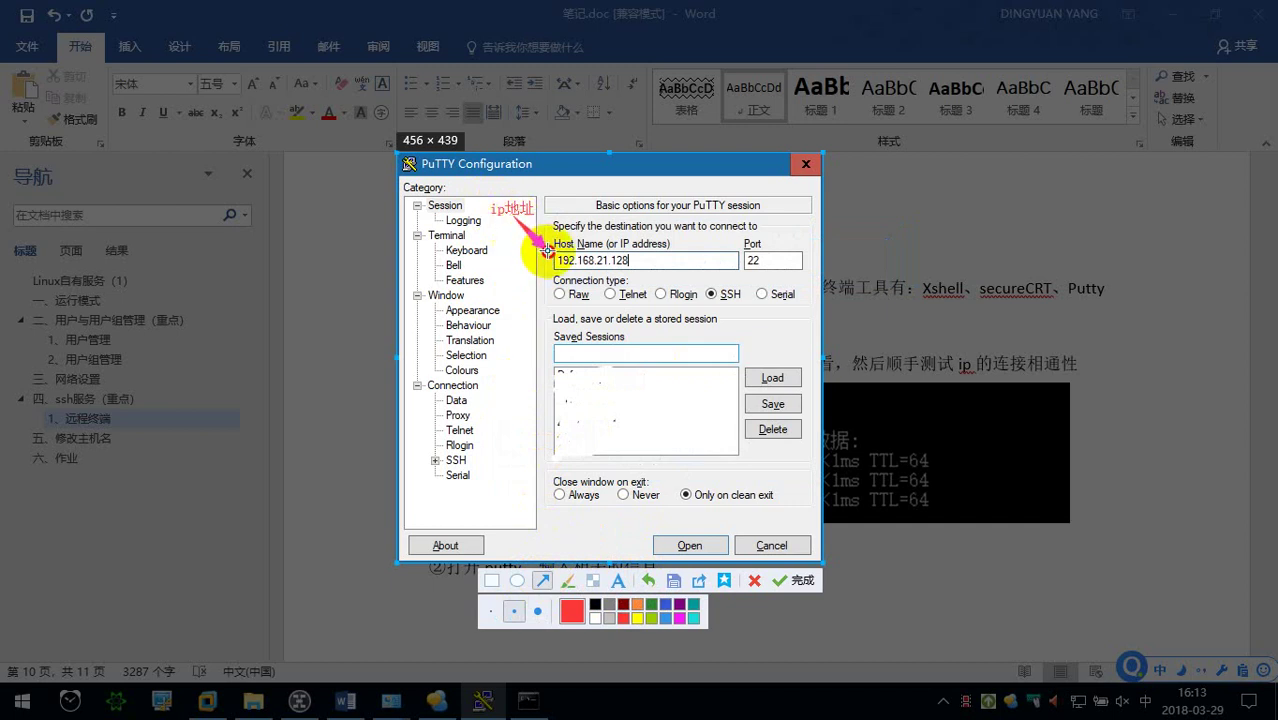
Step: Add a '端口号' label with an arrow to the port, an arrow to Open, a box around SSH
click(618, 580)
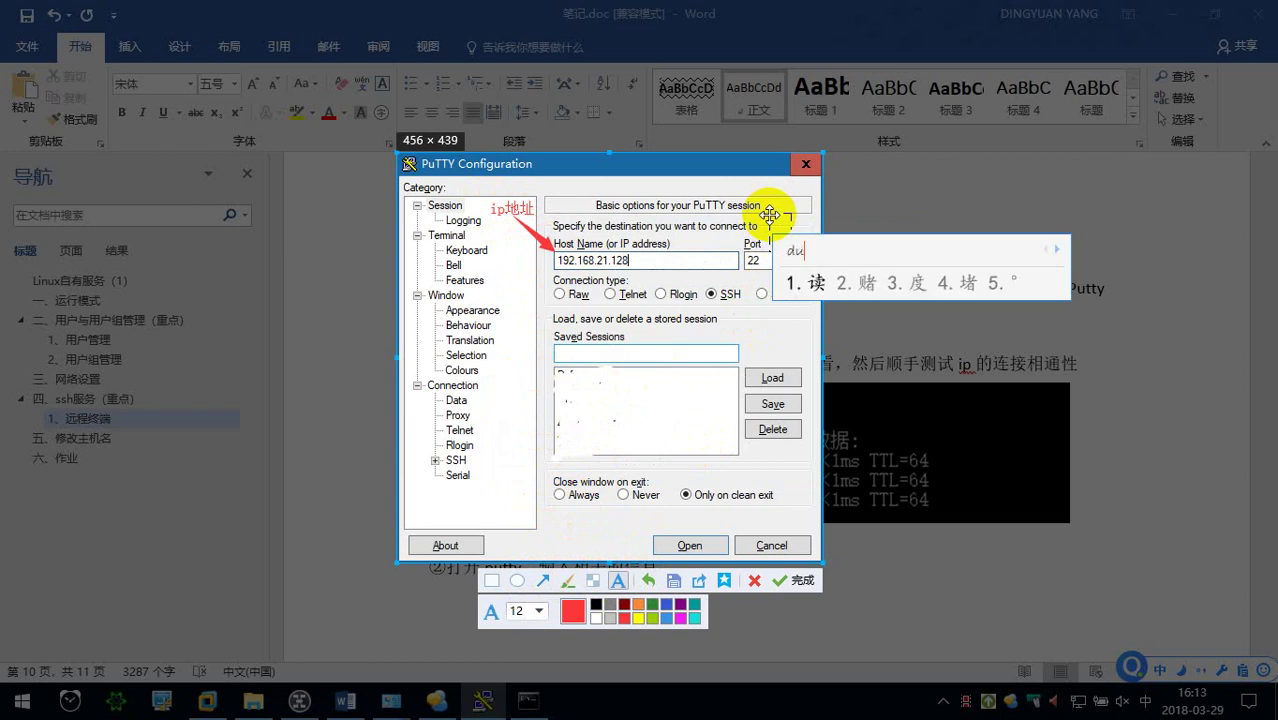
text(端口号)
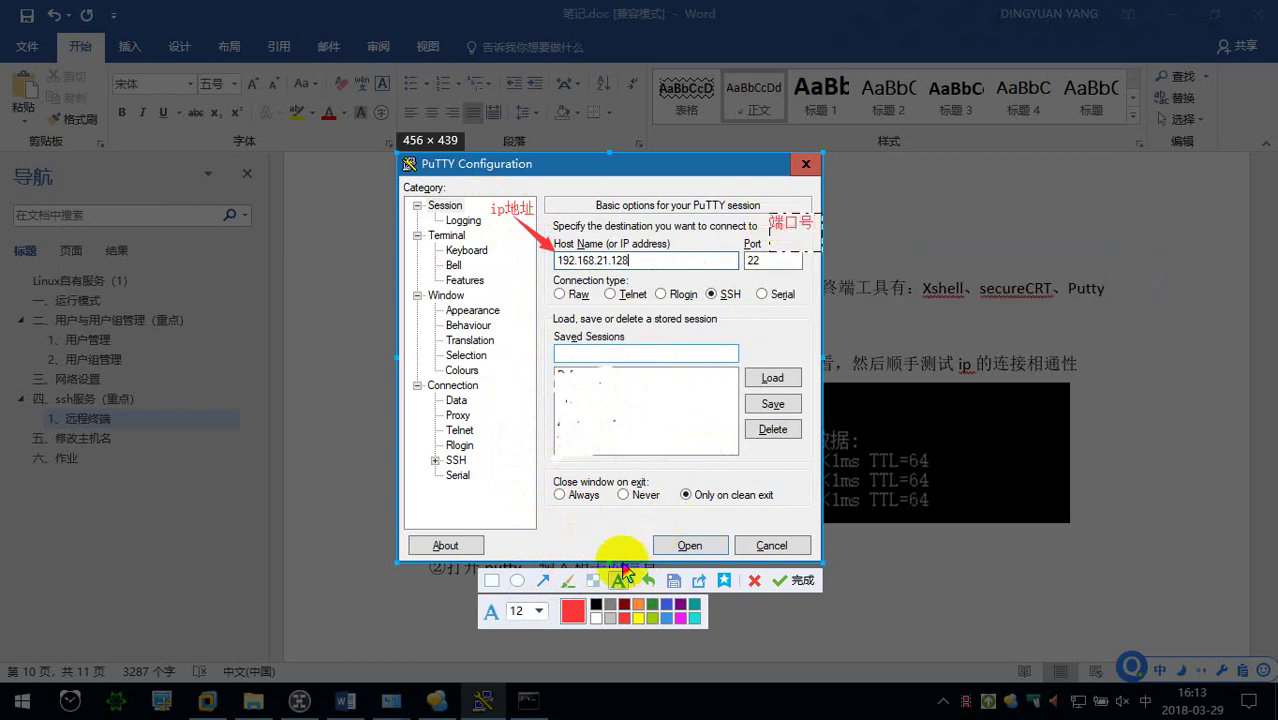
click(542, 580)
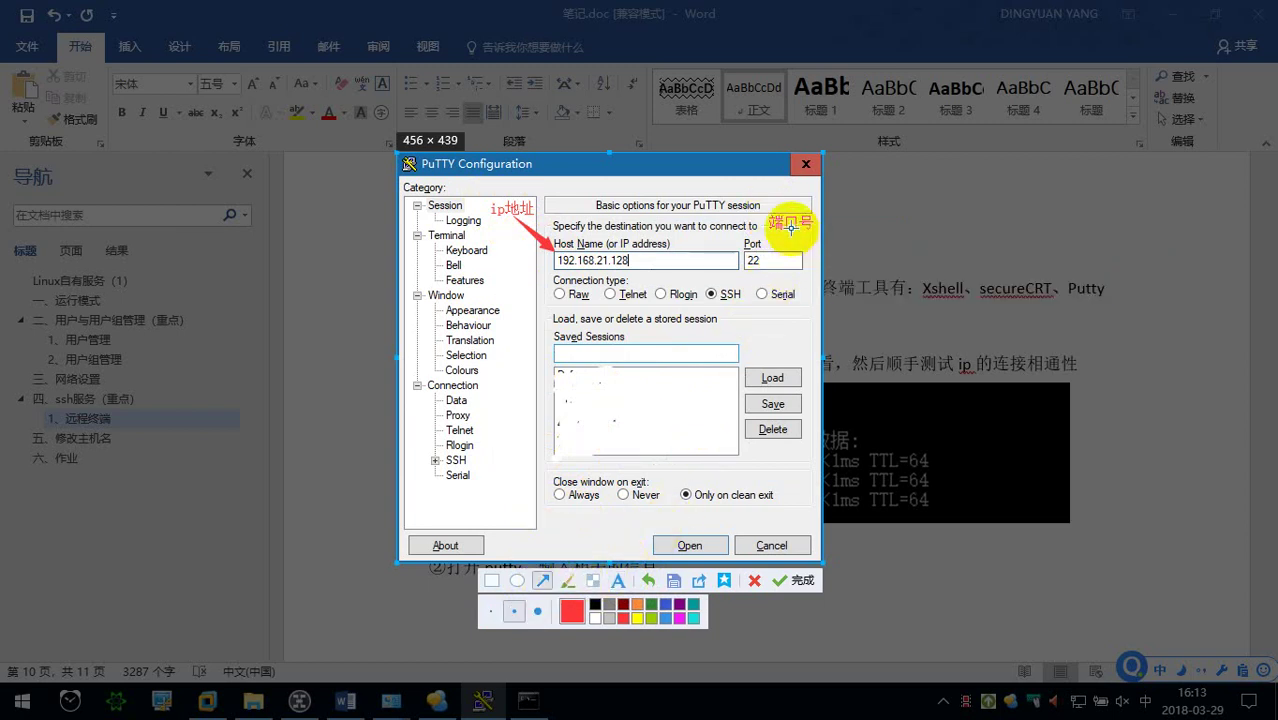
drag(791, 228, 767, 249)
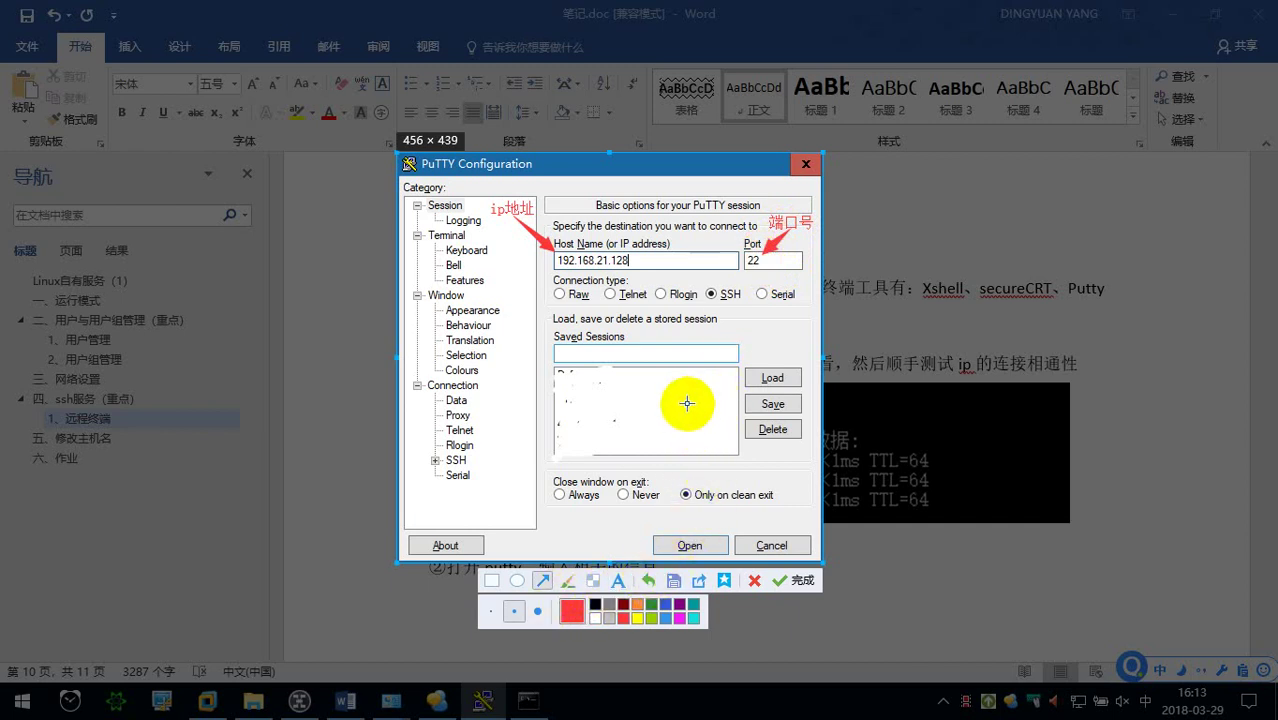
drag(651, 424, 675, 538)
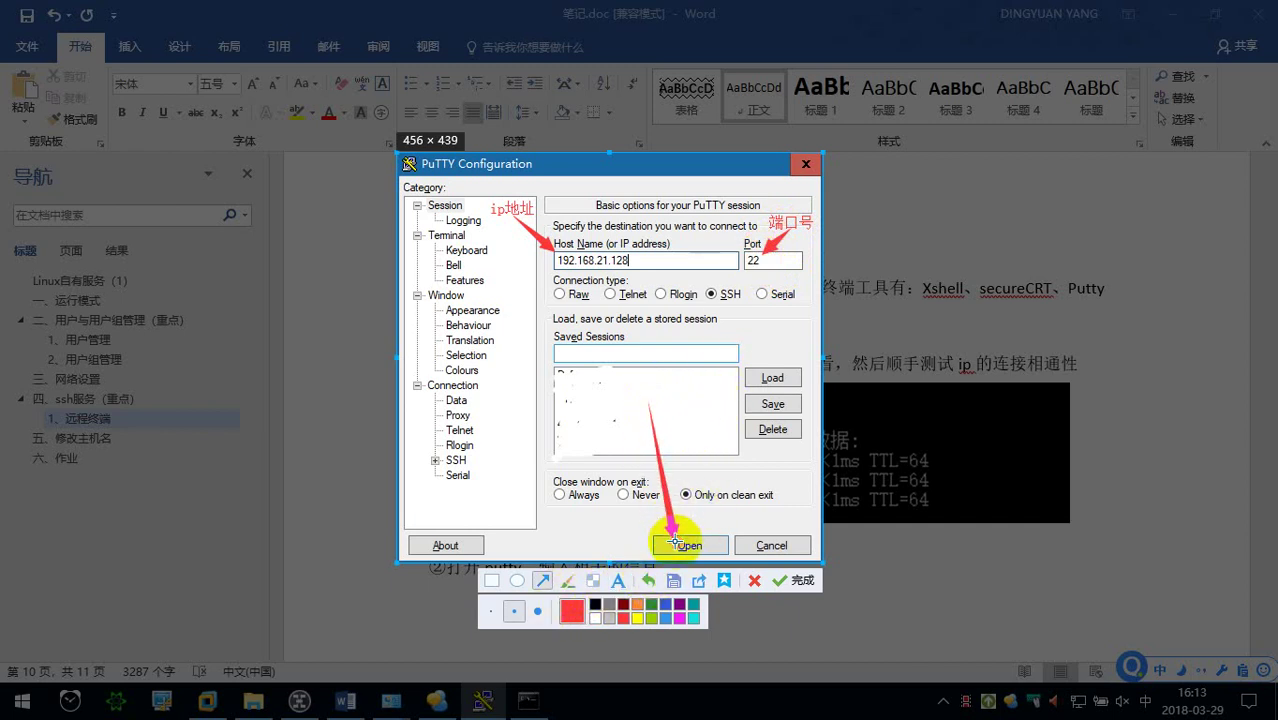
click(491, 580)
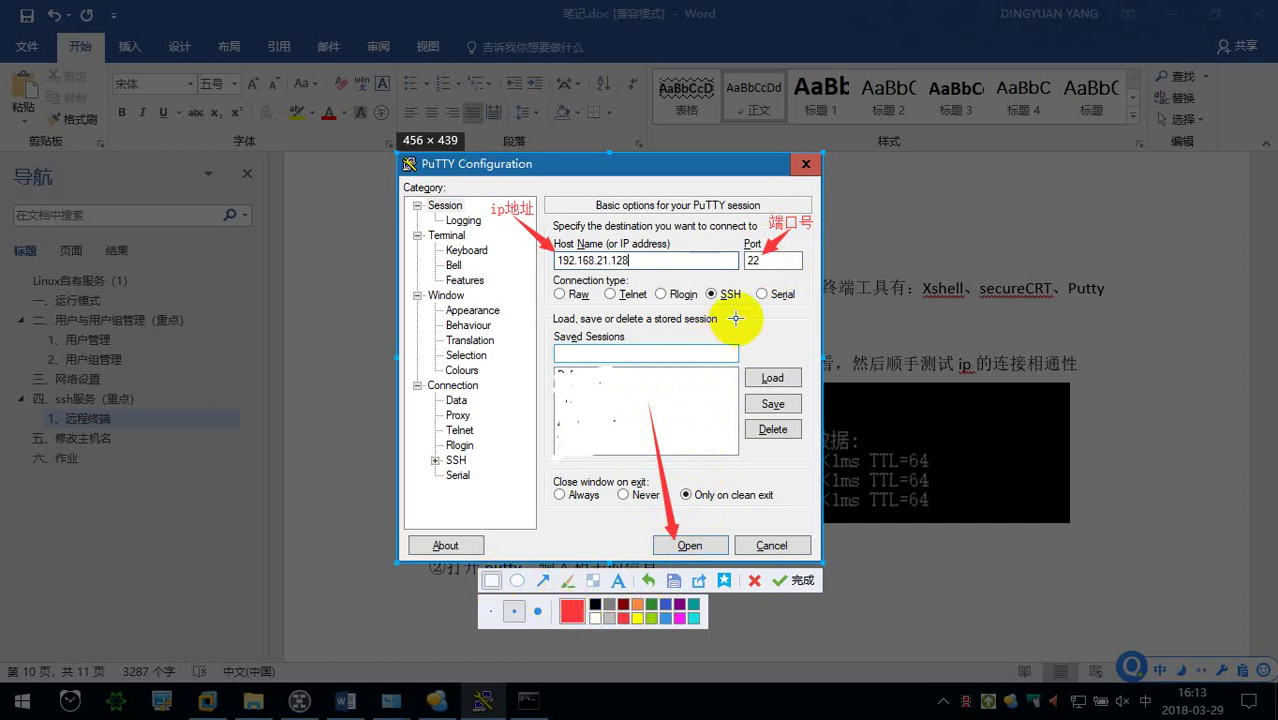
drag(689, 282, 746, 309)
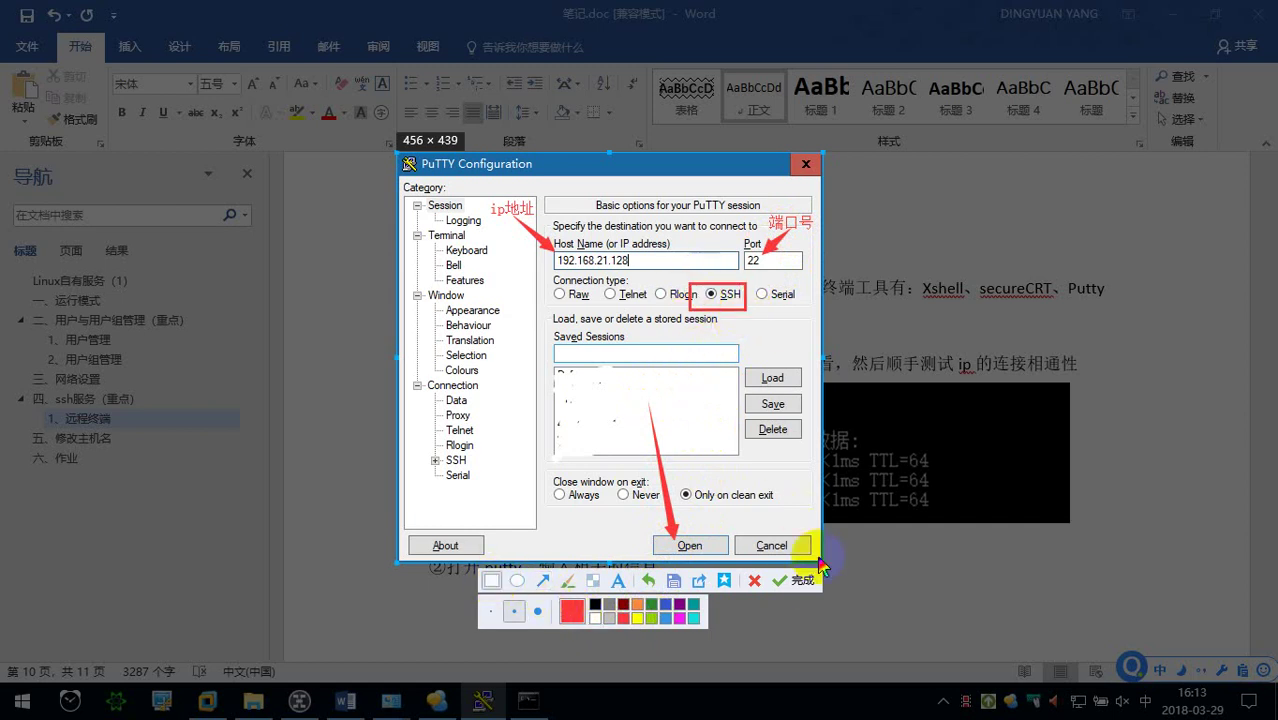
click(800, 585)
click(635, 610)
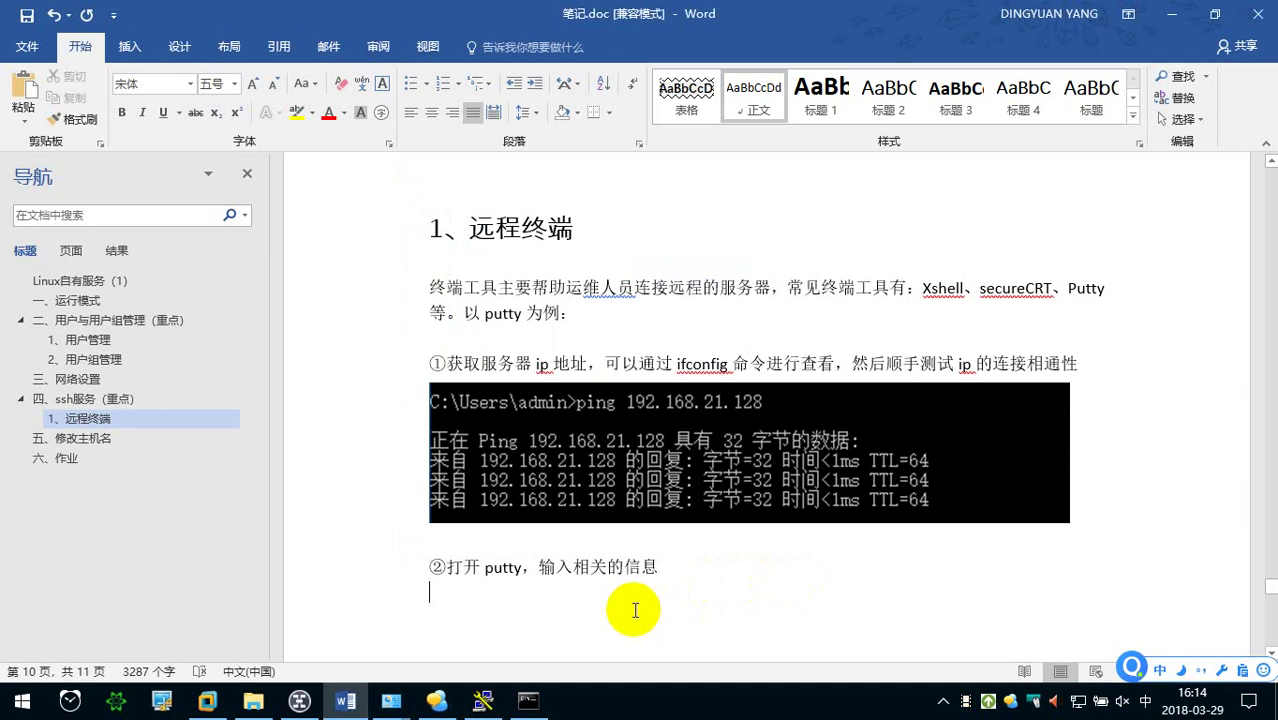
Step: Paste the annotated PuTTY screenshot into the notes below step ②
key(ctrl+v)
scroll(640, 575, down, 3)
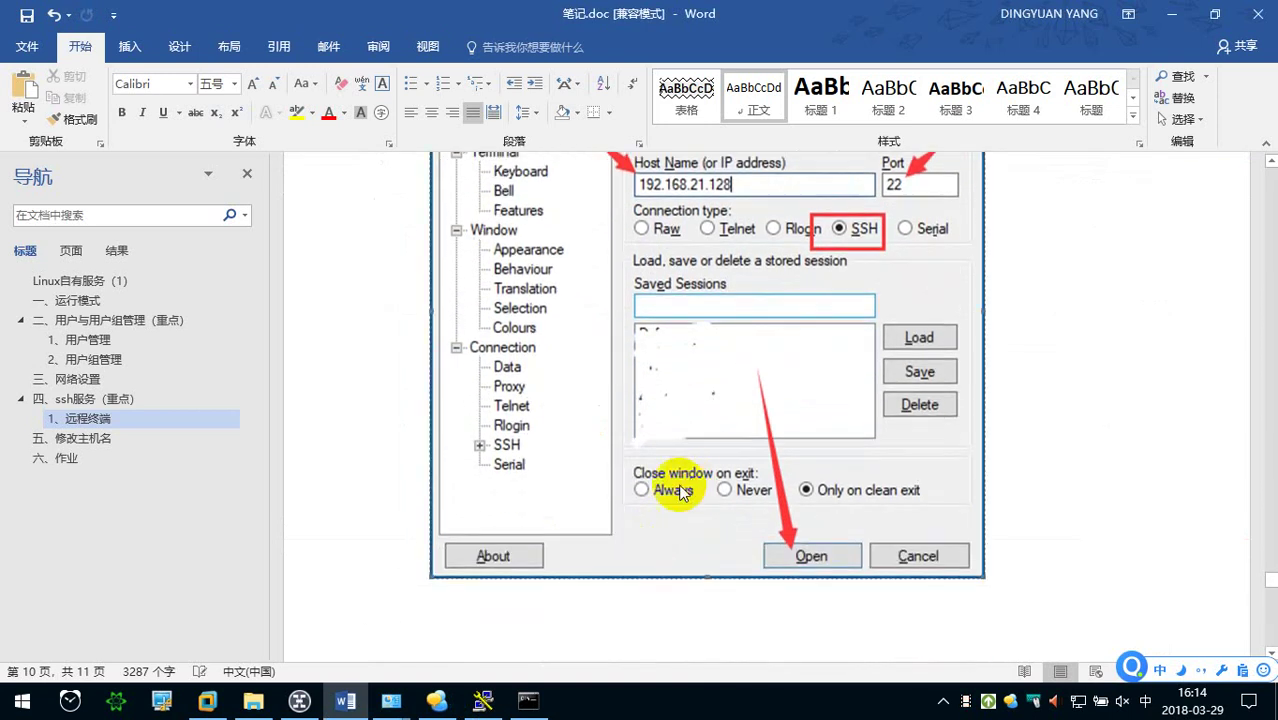
click(680, 492)
Step: Open the PuTTY SSH session to 192.168.21.128 and move the terminal window aside
click(483, 700)
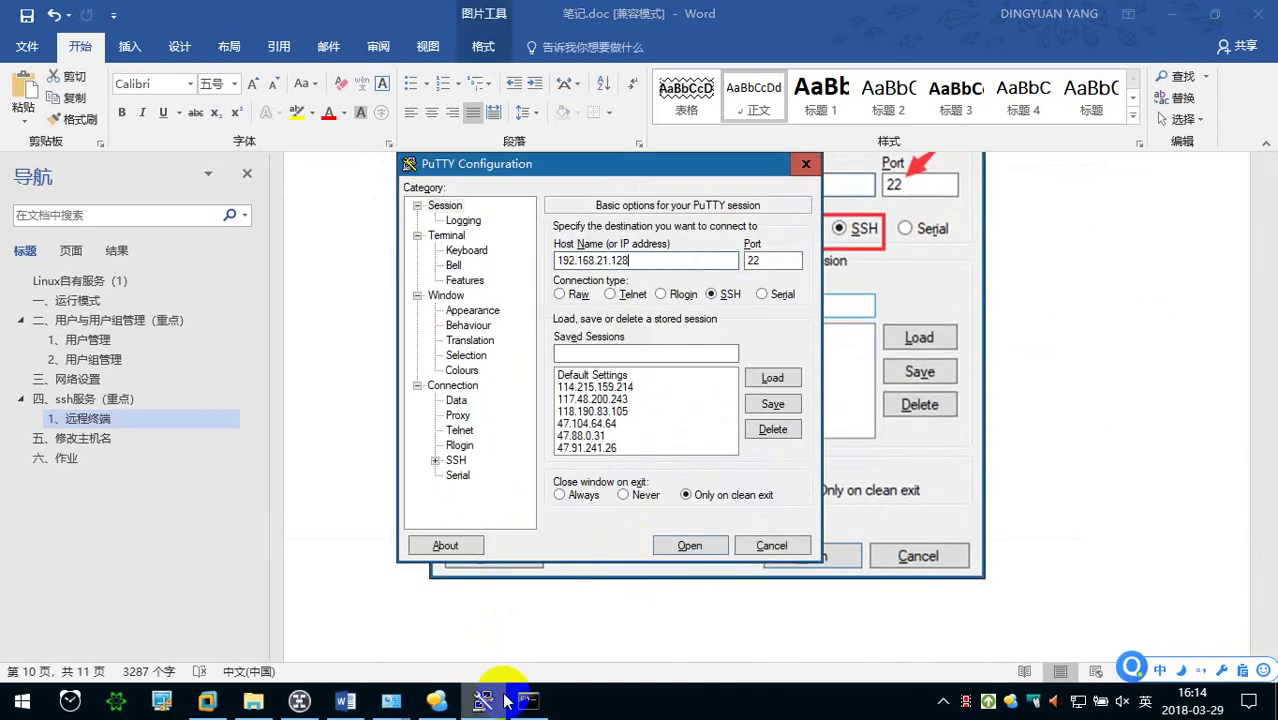
click(690, 546)
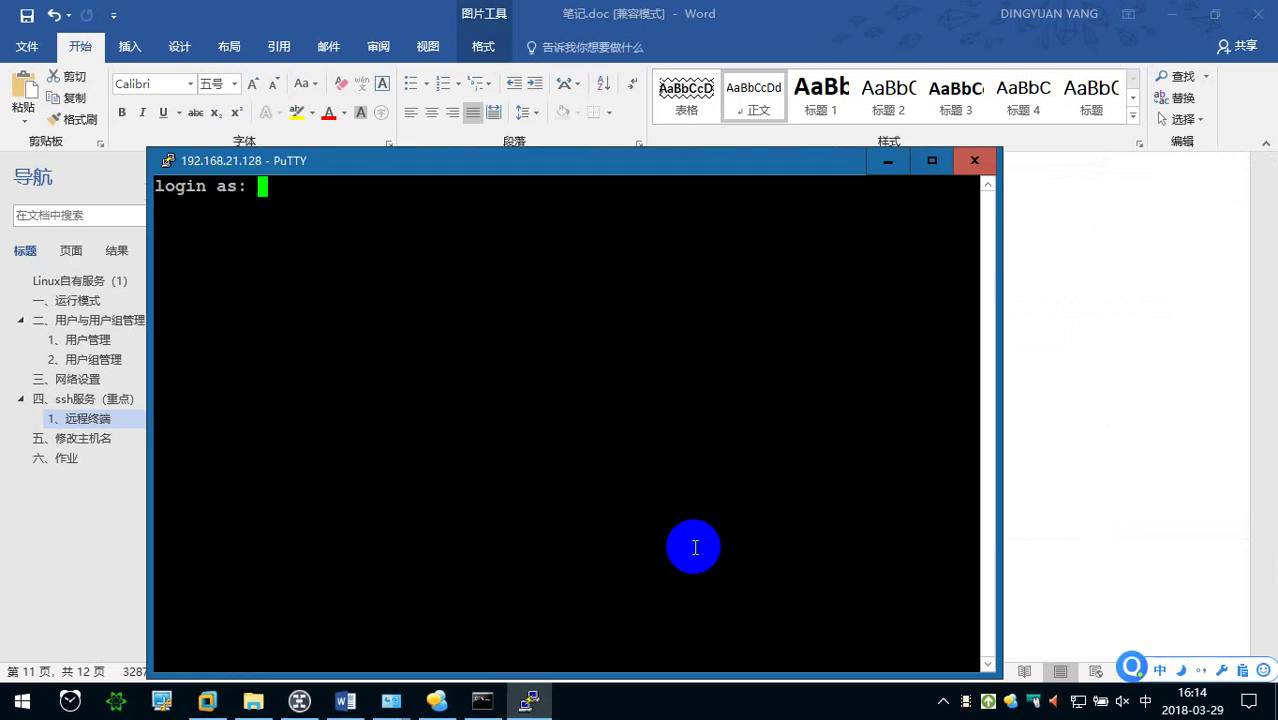
mouse_move(591, 172)
mouse_down()
mouse_move(591, 115)
mouse_move(564, 98)
mouse_up()
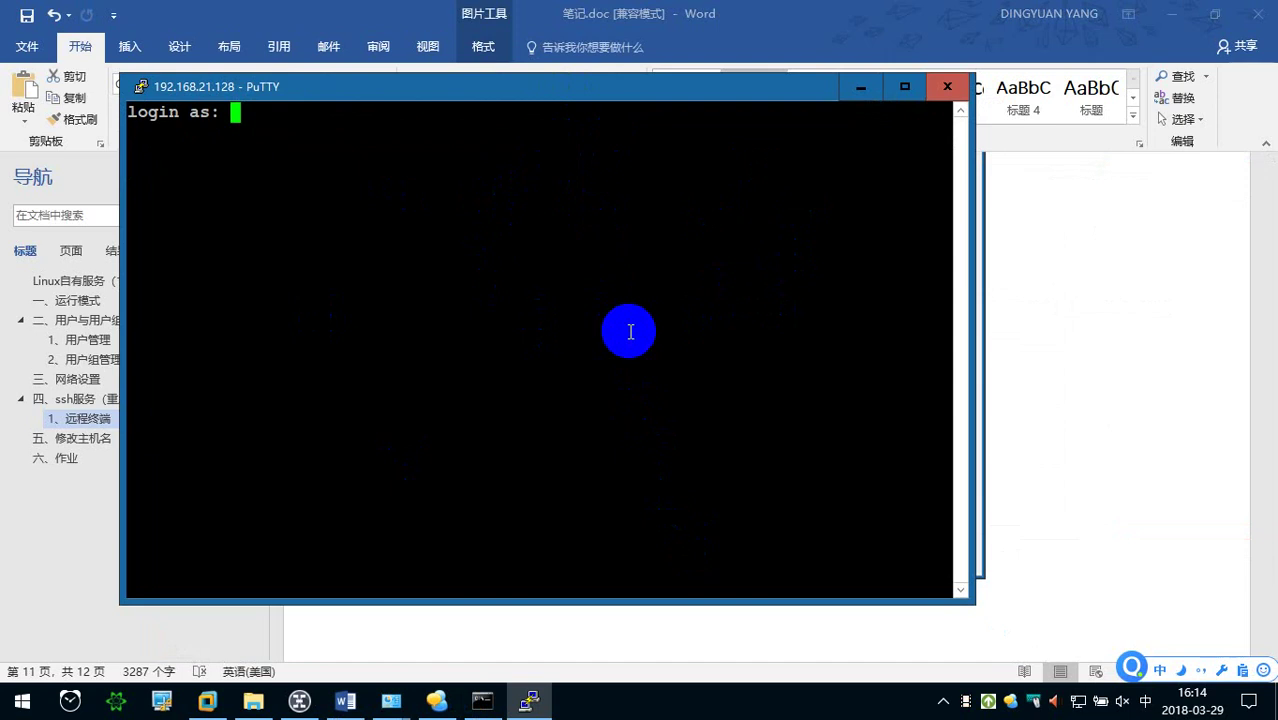
click(433, 700)
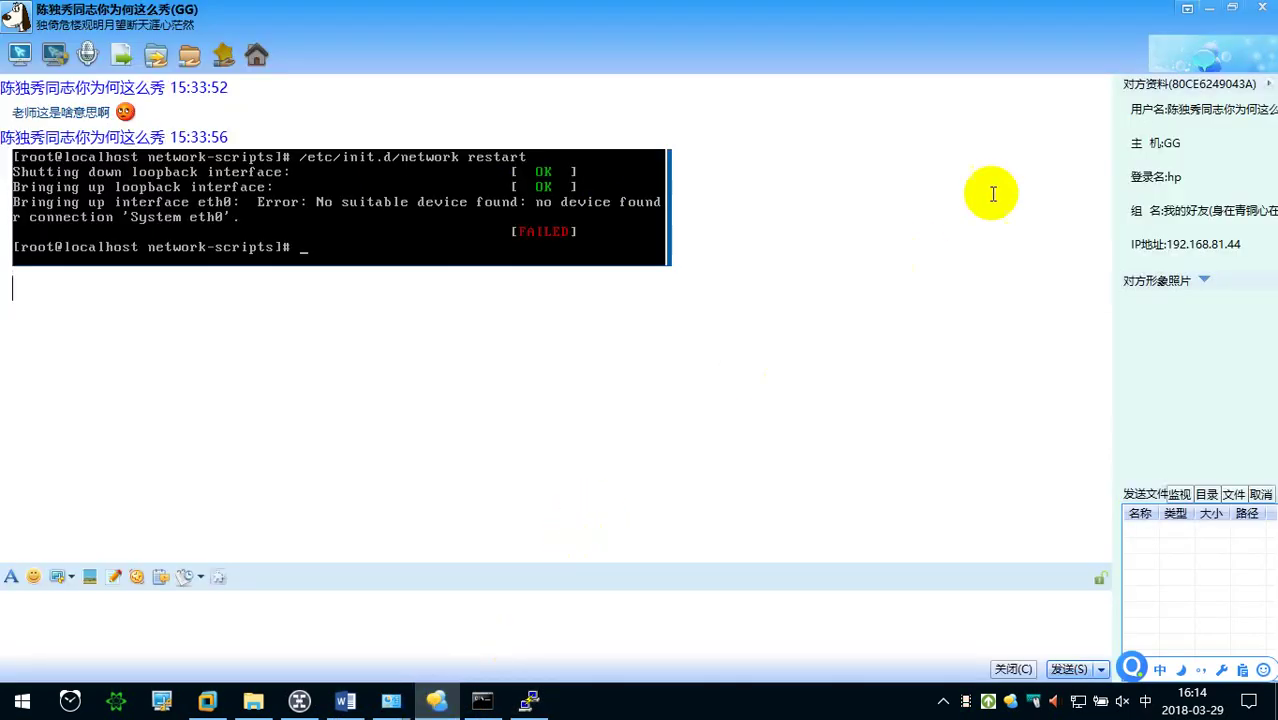
Step: Close the old chat, shift the PuTTY terminal, and open the new FeiQ chat maximized
click(1254, 8)
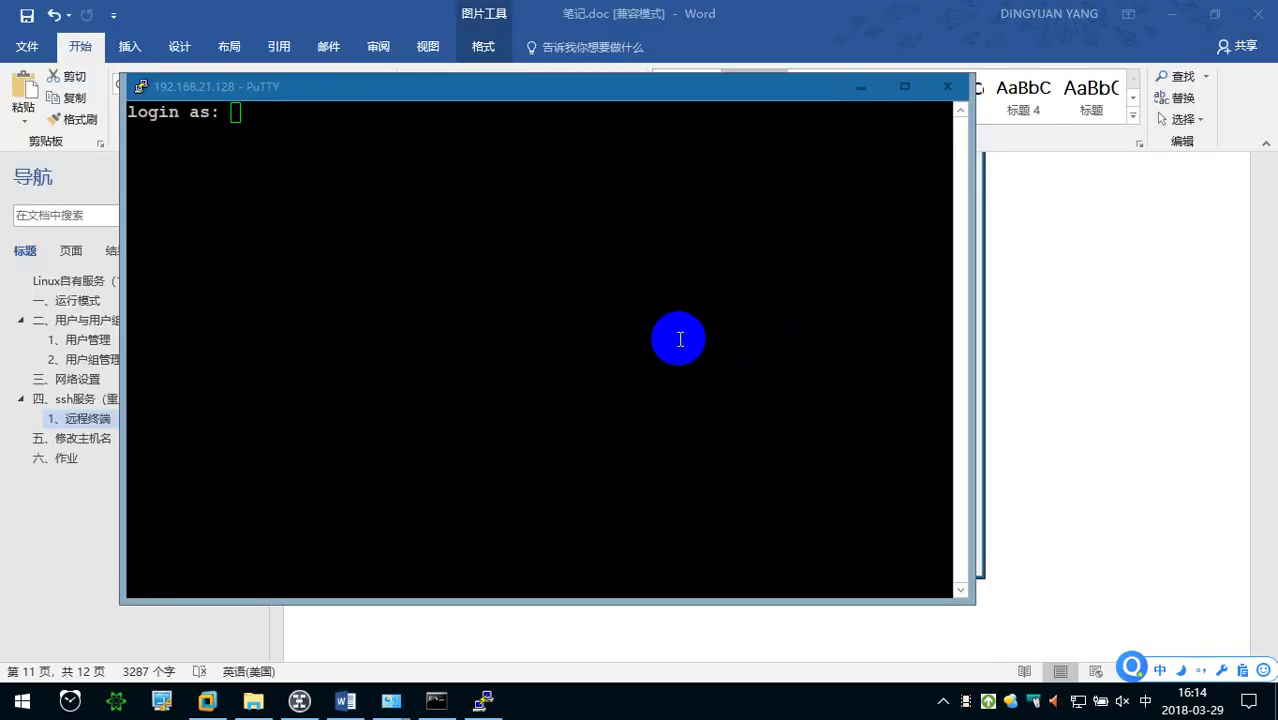
drag(606, 86, 508, 60)
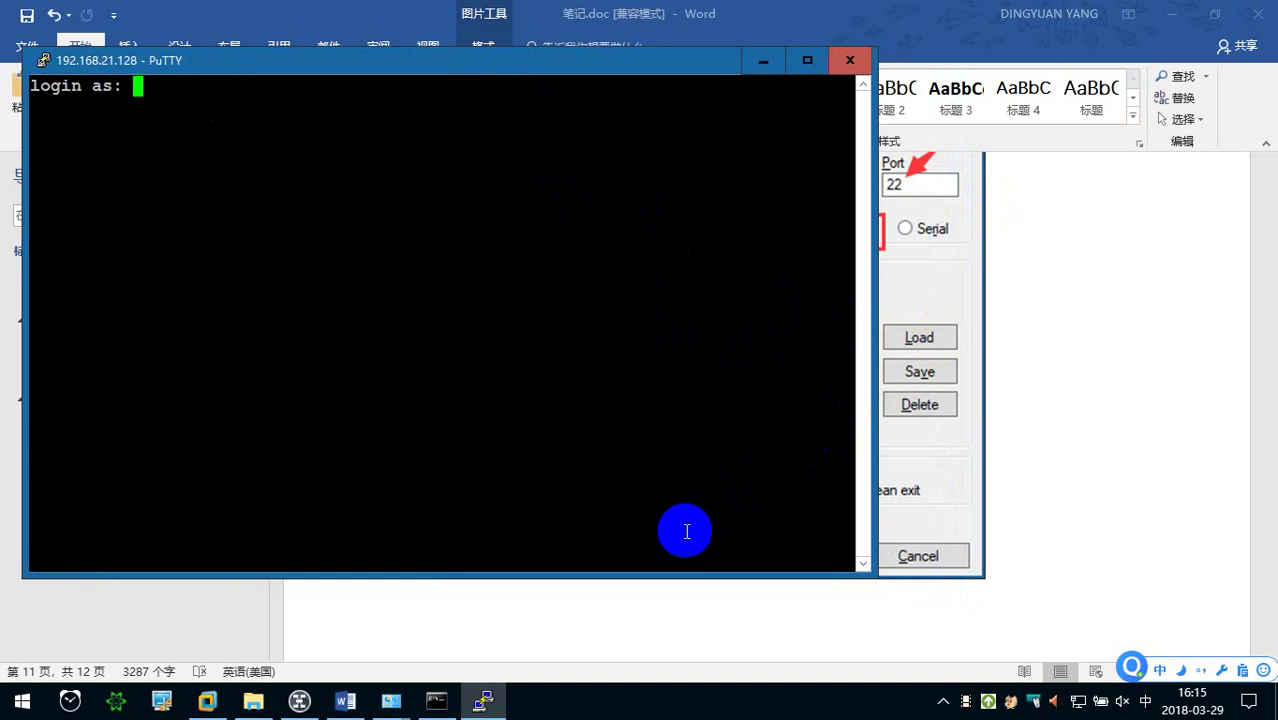
click(998, 700)
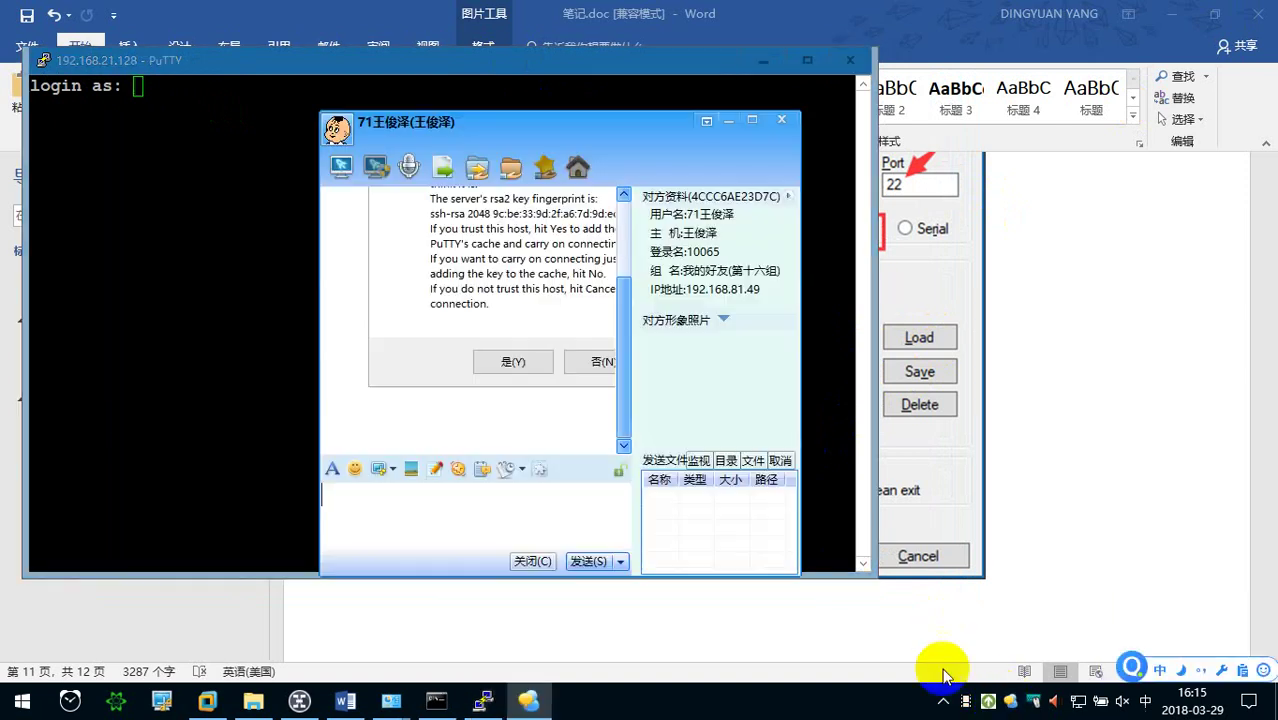
double_click(614, 126)
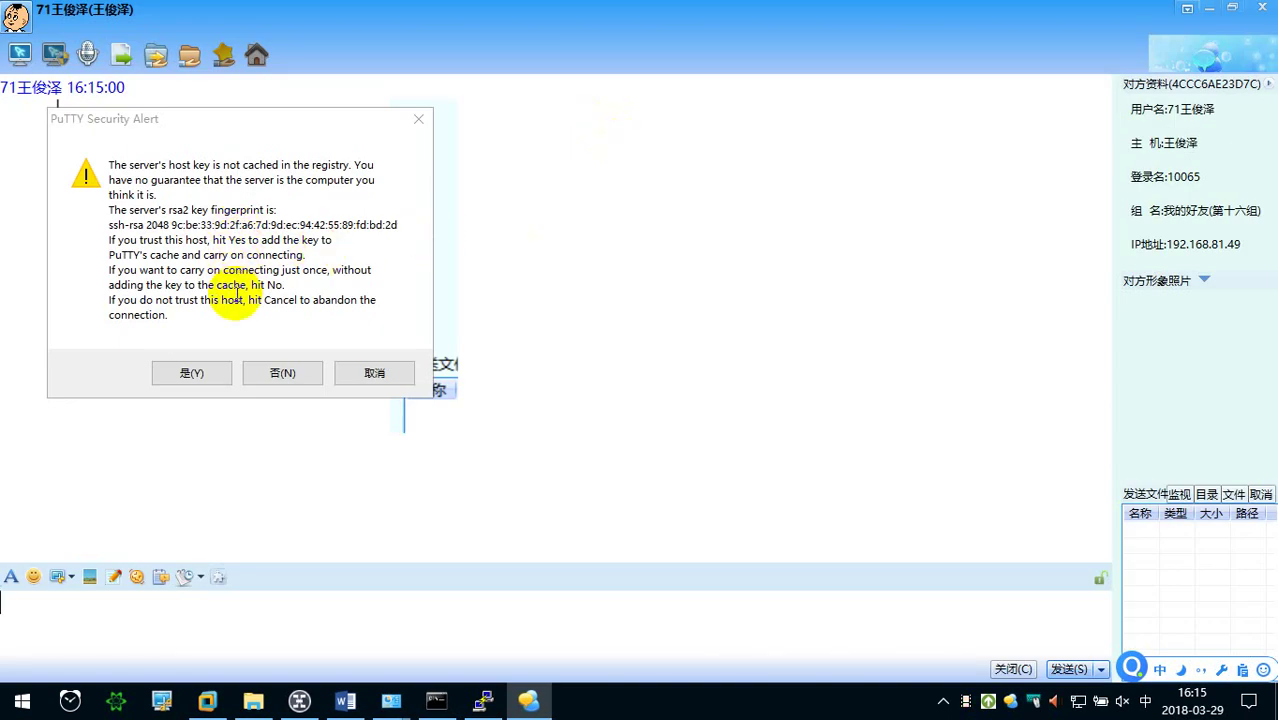
Step: Screenshot the PuTTY Security Alert image shown in the chat
key(ctrl+alt+a)
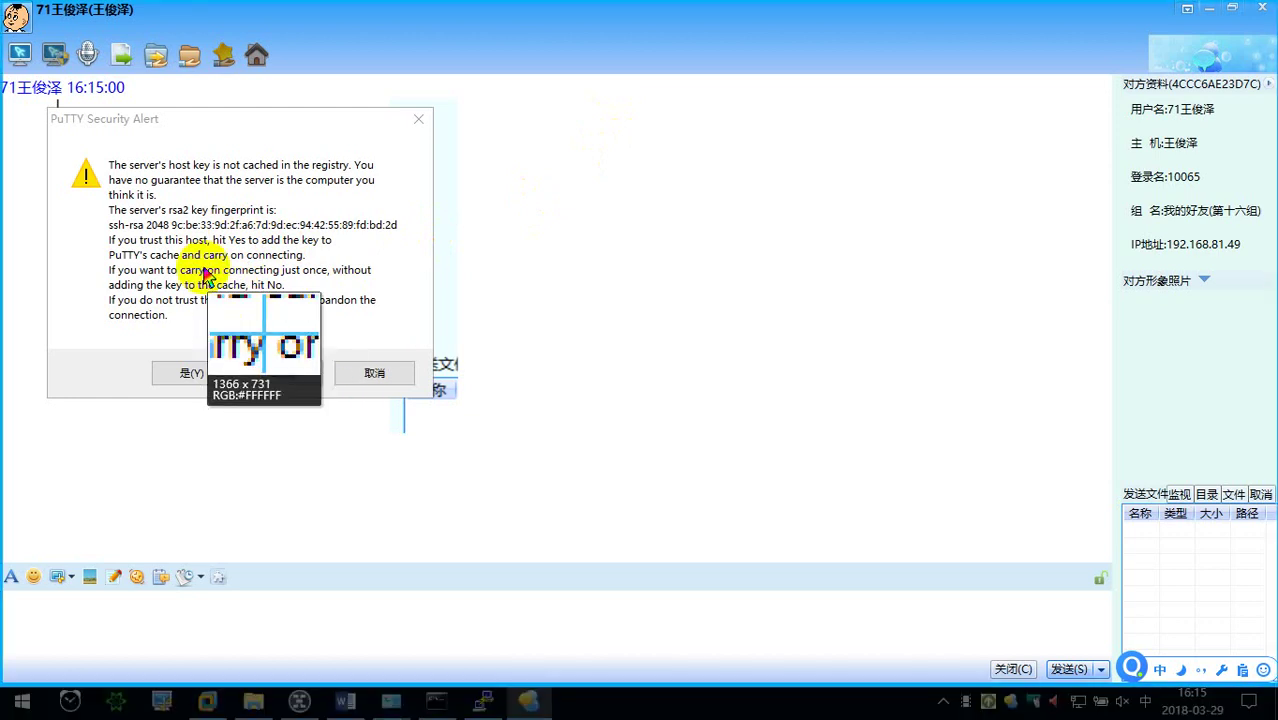
drag(46, 108, 435, 400)
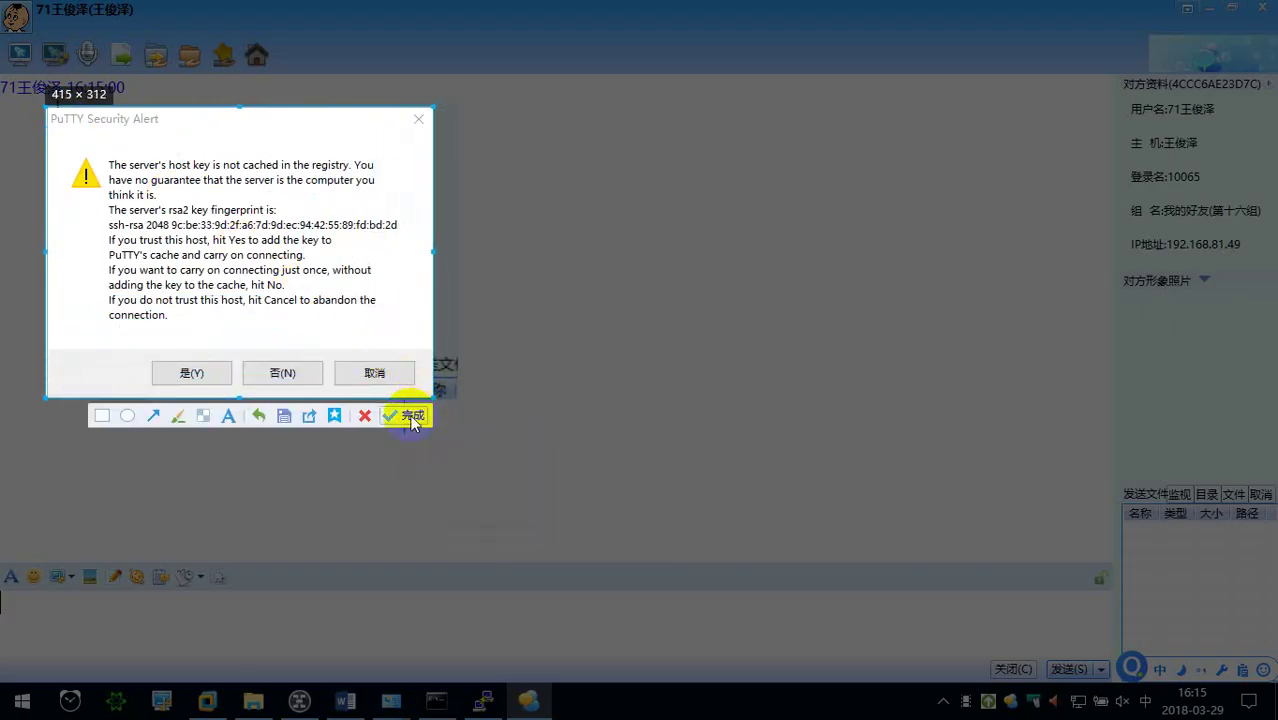
click(414, 414)
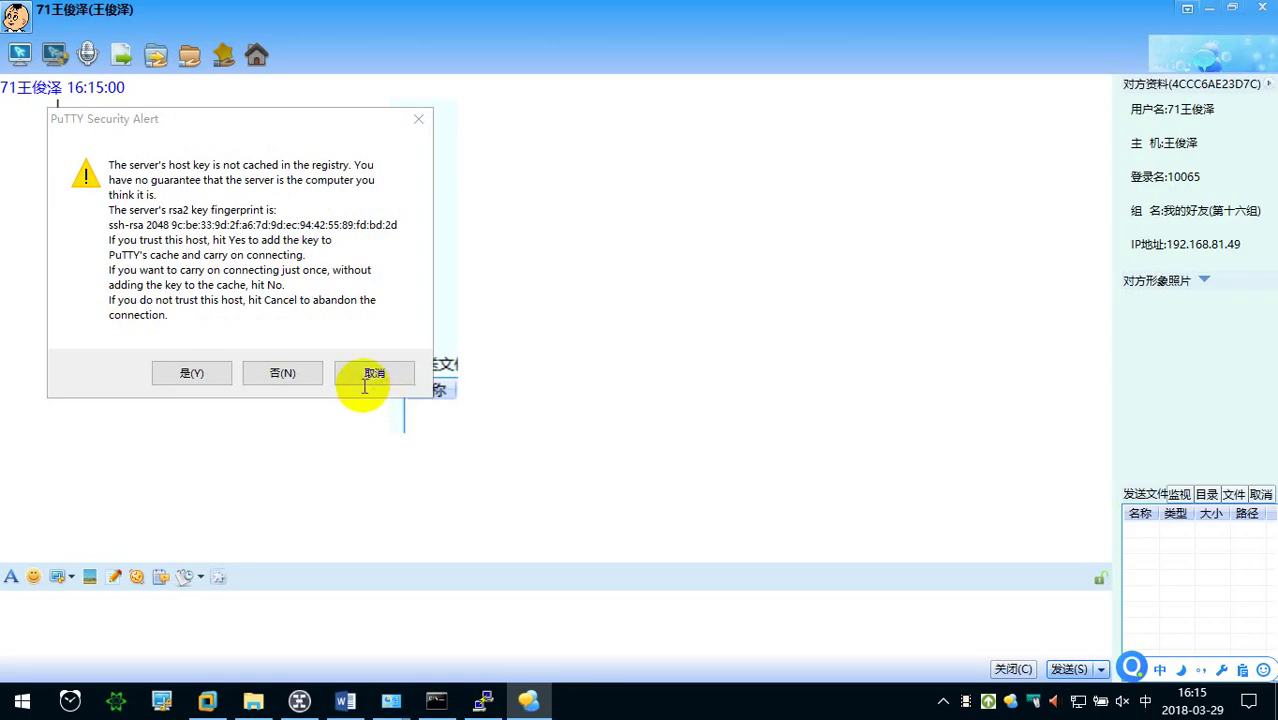
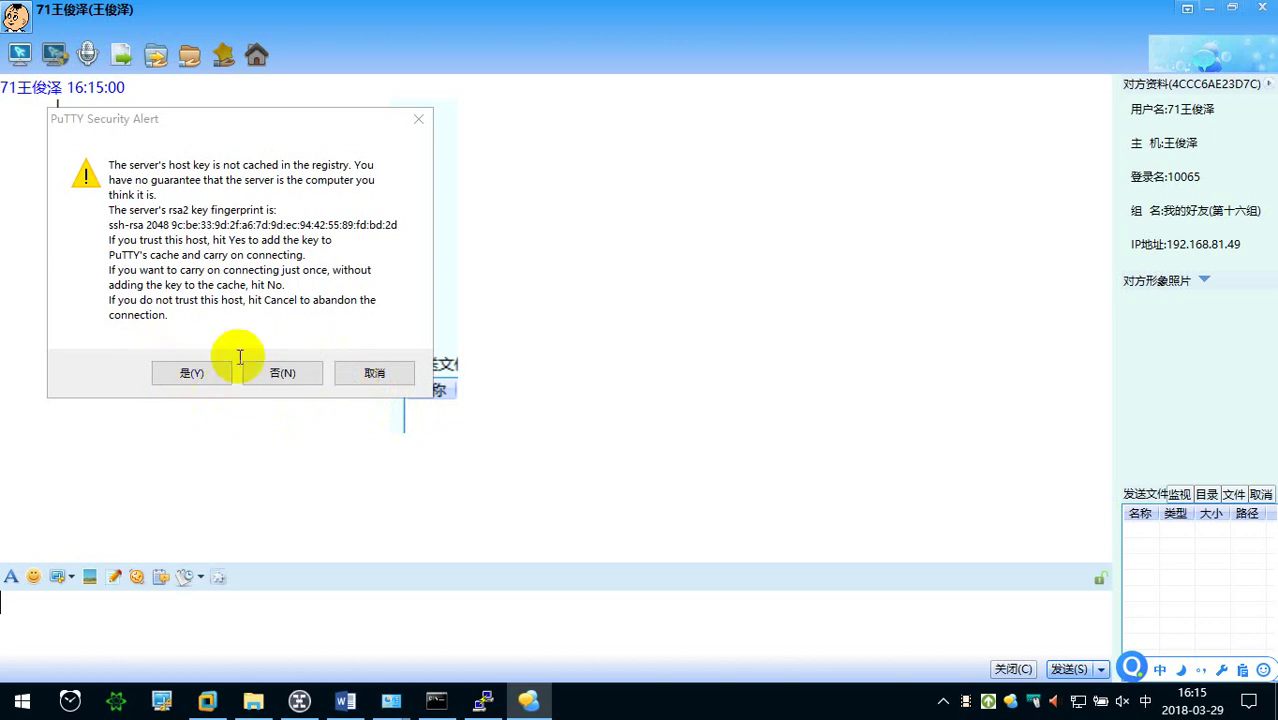
Step: Screenshot the PuTTY Security Alert and mark its 是(Y) button with a red arrow
key(ctrl+alt+a)
drag(36, 103, 431, 397)
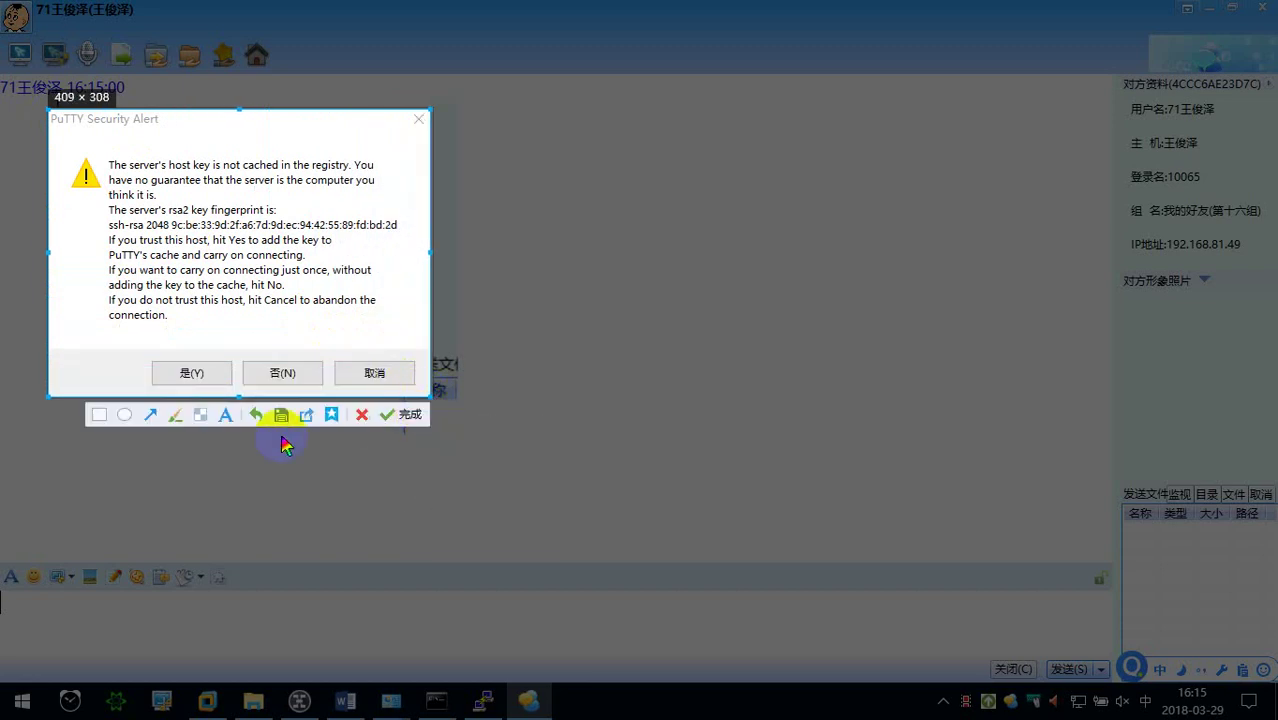
click(150, 414)
drag(270, 320, 205, 360)
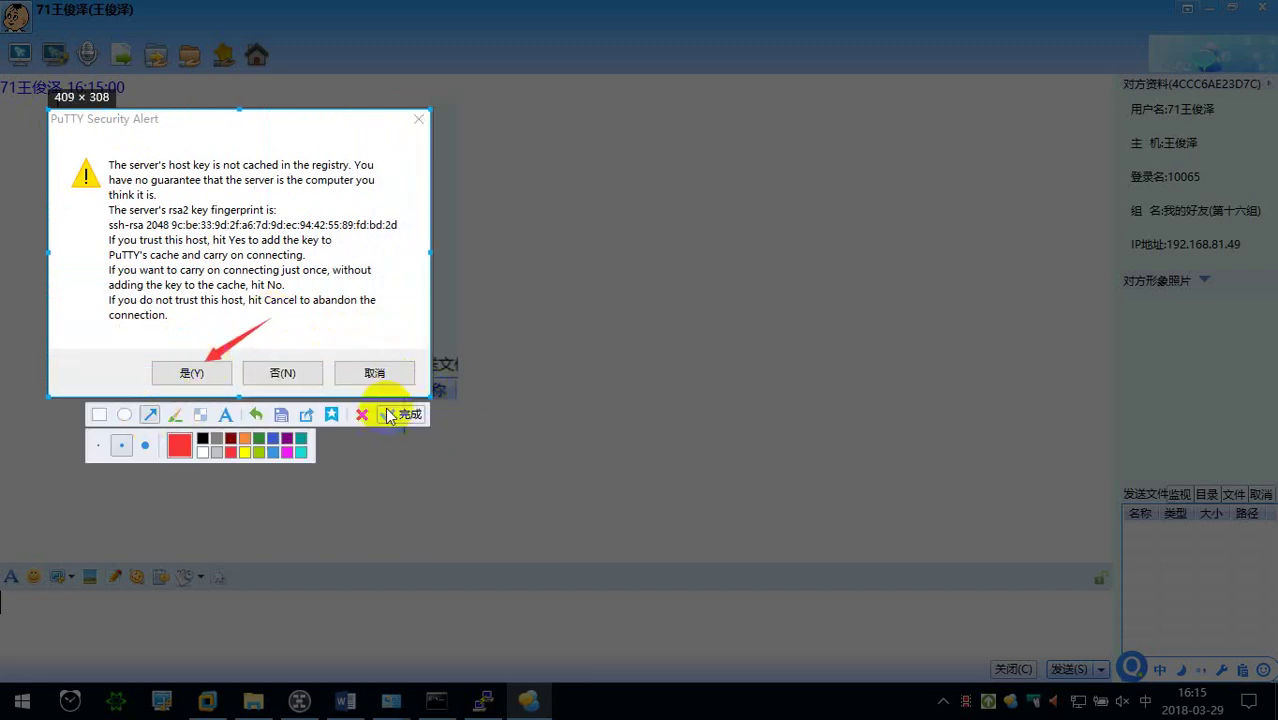
click(389, 415)
click(345, 700)
Step: Add step ③ '在弹出key确认的时候点击“是”' and paste the arrowed alert screenshot below it
scroll(482, 562, down, 3)
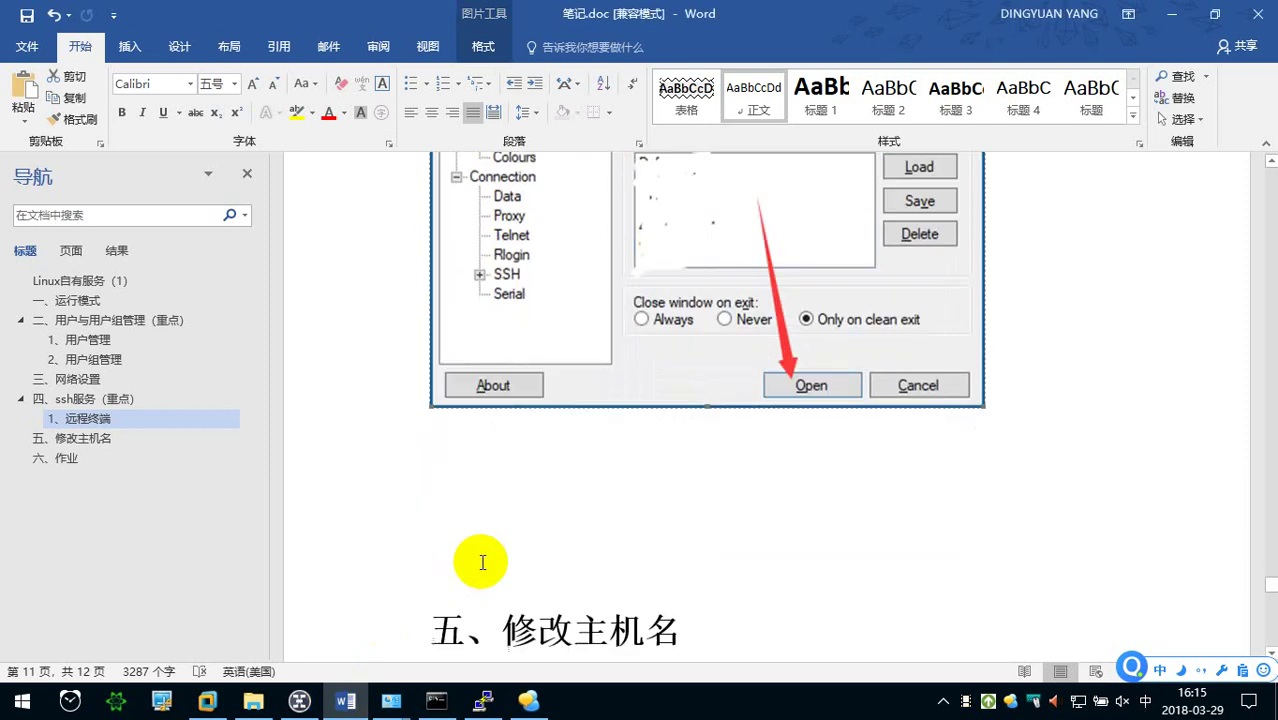
scroll(482, 562, down, 1)
click(481, 562)
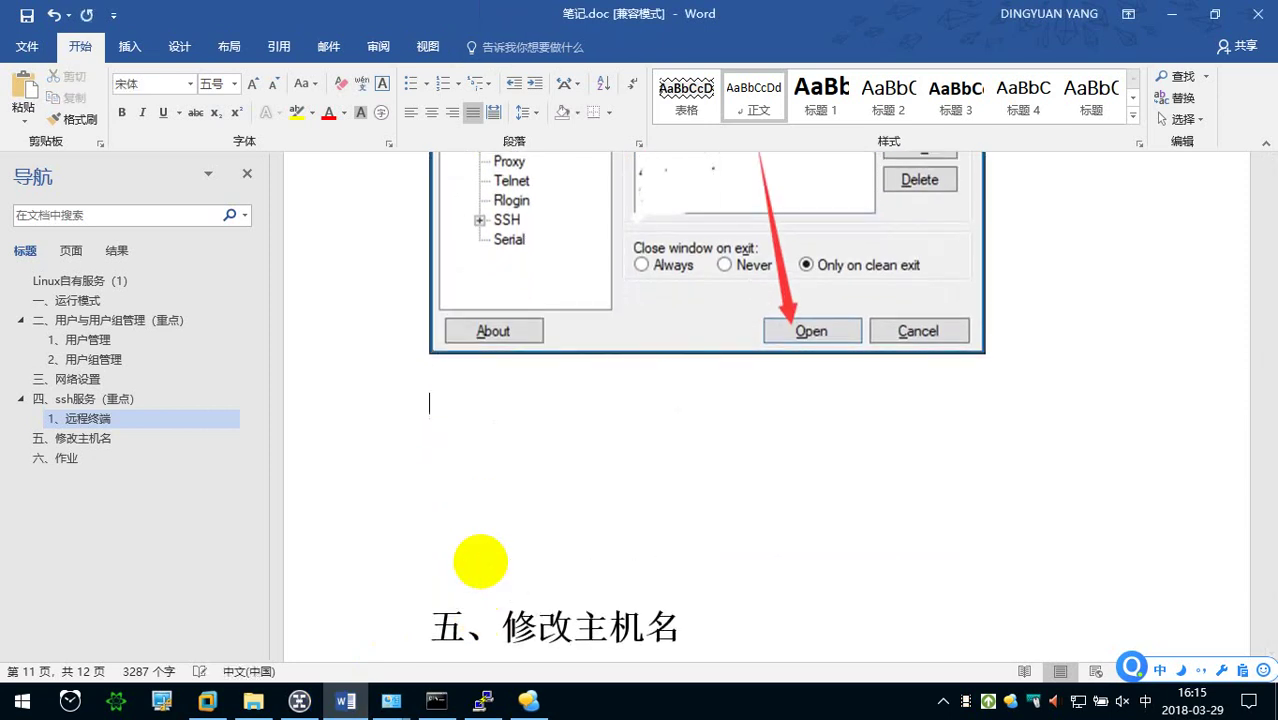
text(③在)
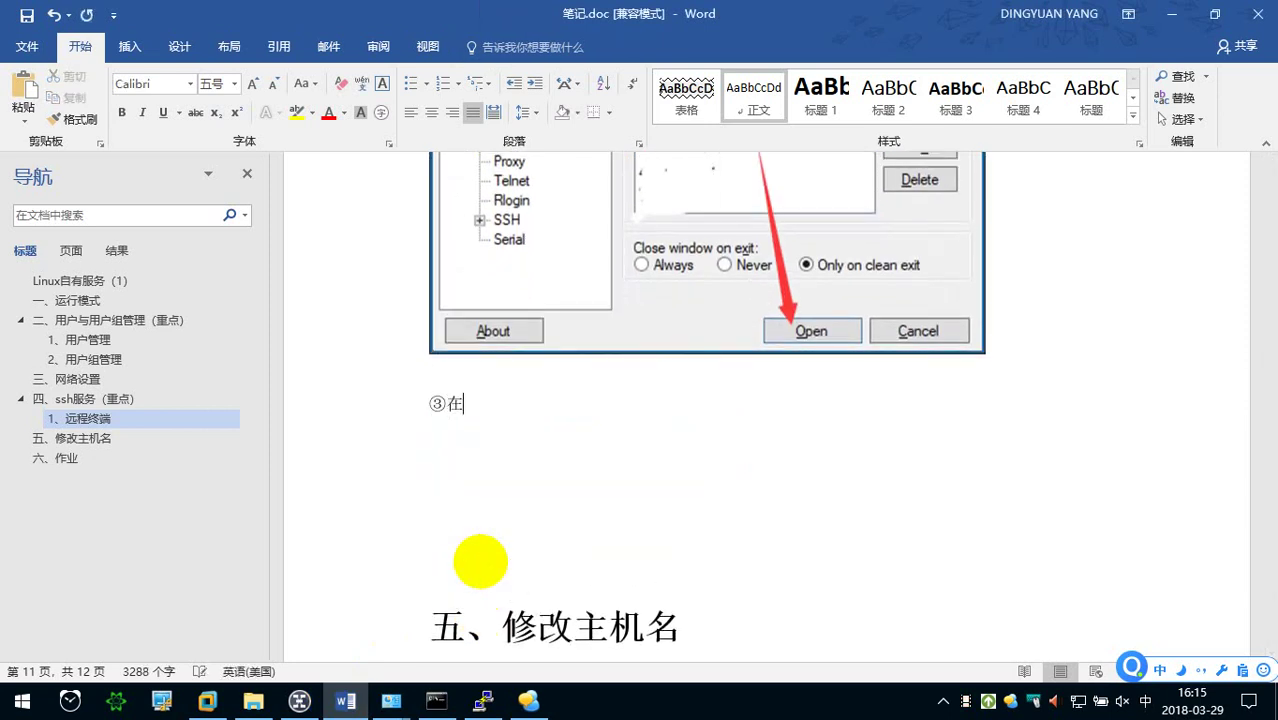
text(弹出keyque)
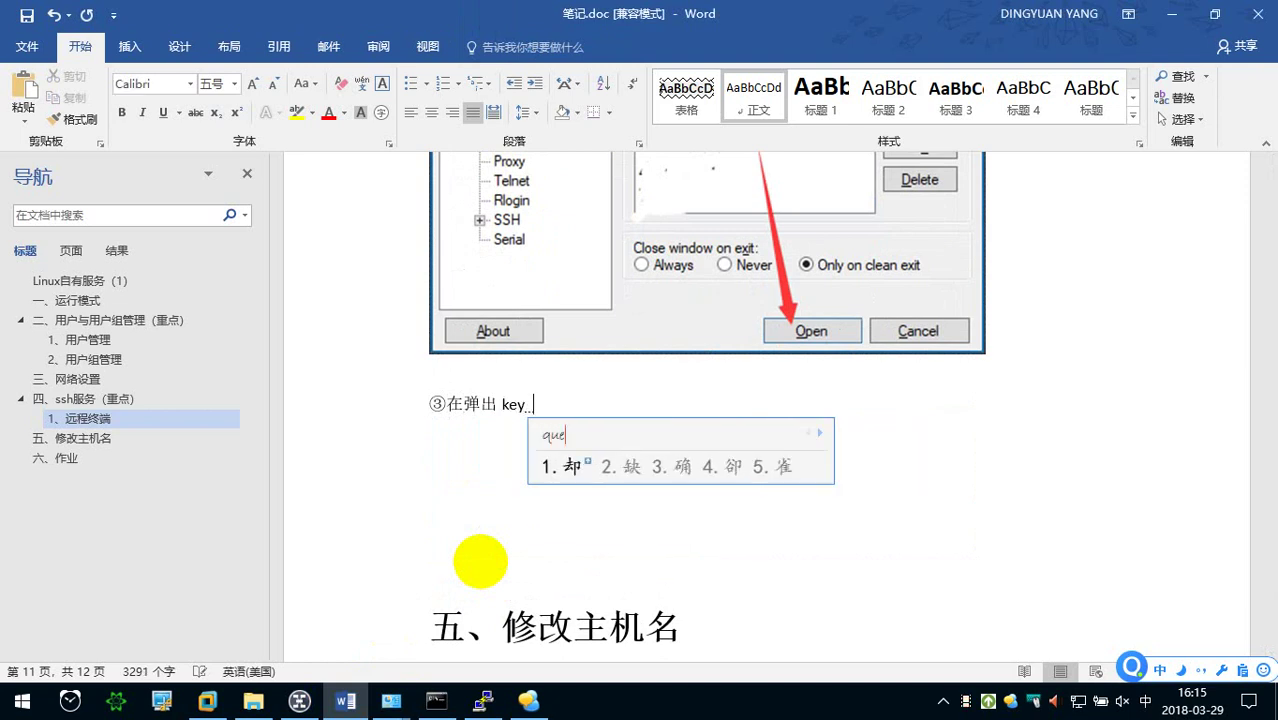
text(确认的时候dia点击“”s是)
key(End)
key(Return)
key(ctrl+v)
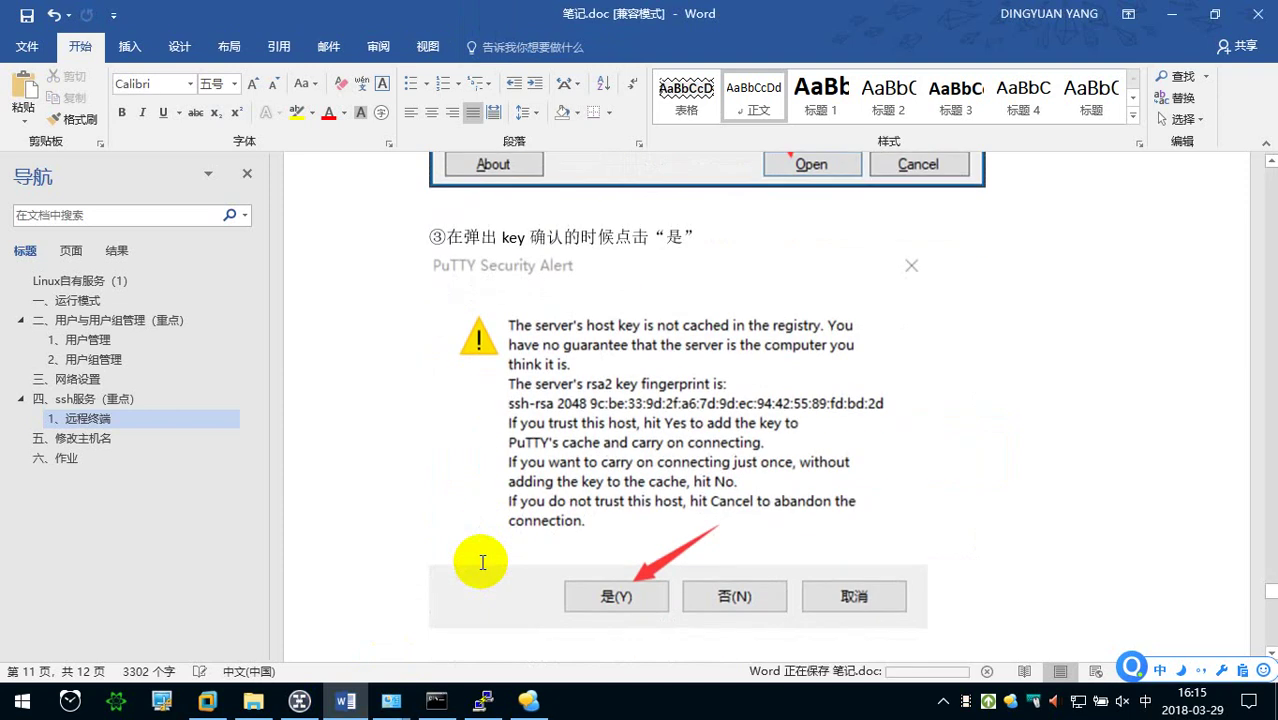
Step: Append '，以后不会再提示' to step ③, save the document, and begin step ④
click(726, 234)
text(，)
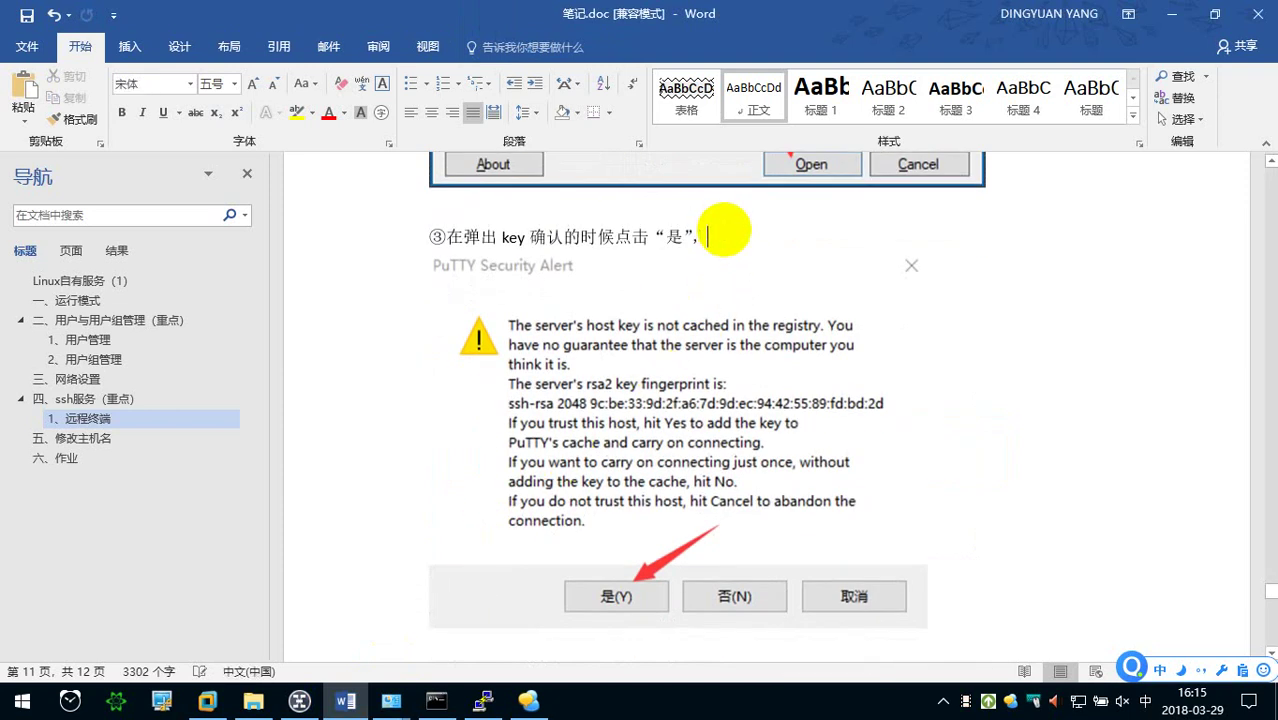
text(以后不会再提示)
scroll(703, 349, down, 3)
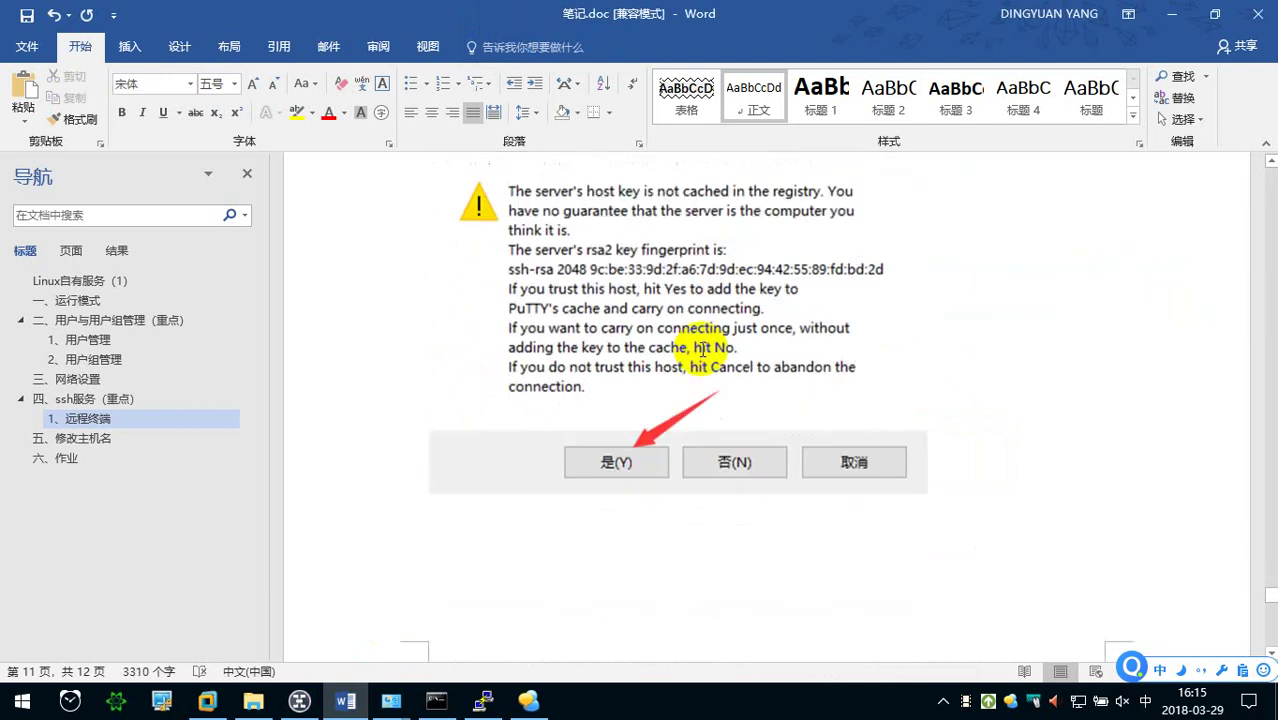
scroll(703, 349, down, 1)
key(ctrl+s)
text(④)
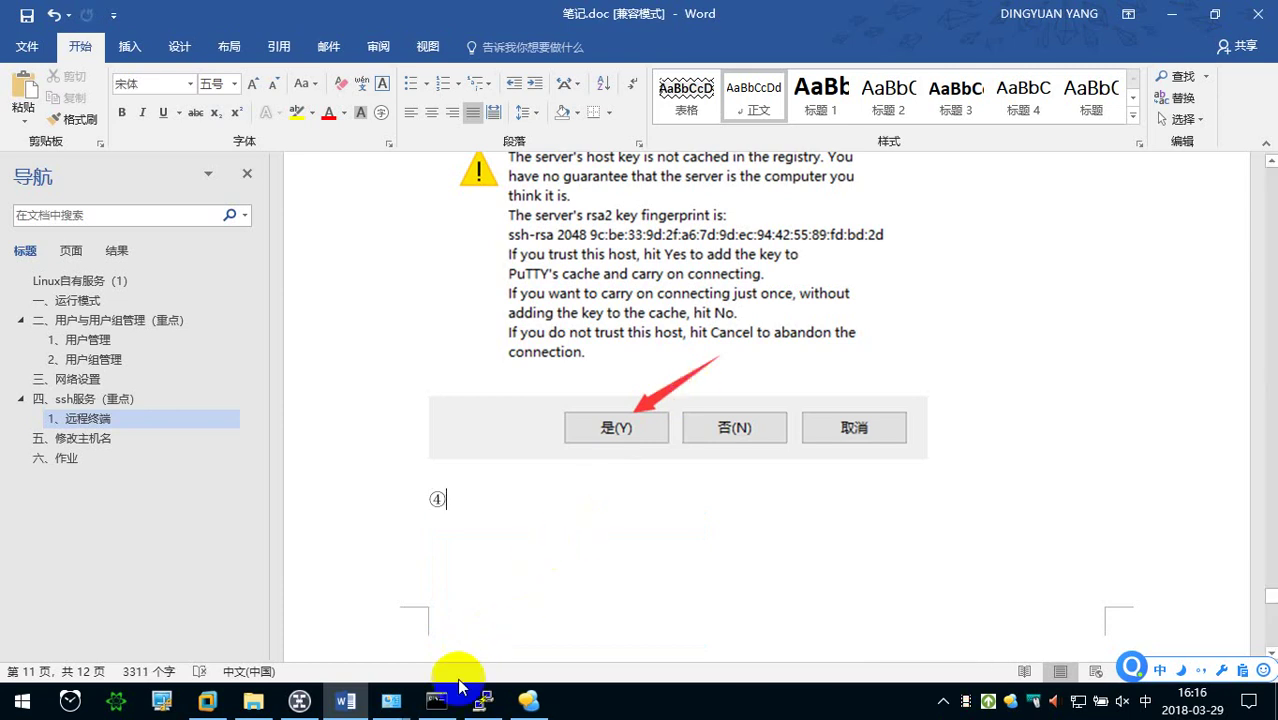
Step: Centre the PuTTY window and log in as root with the account password
click(482, 700)
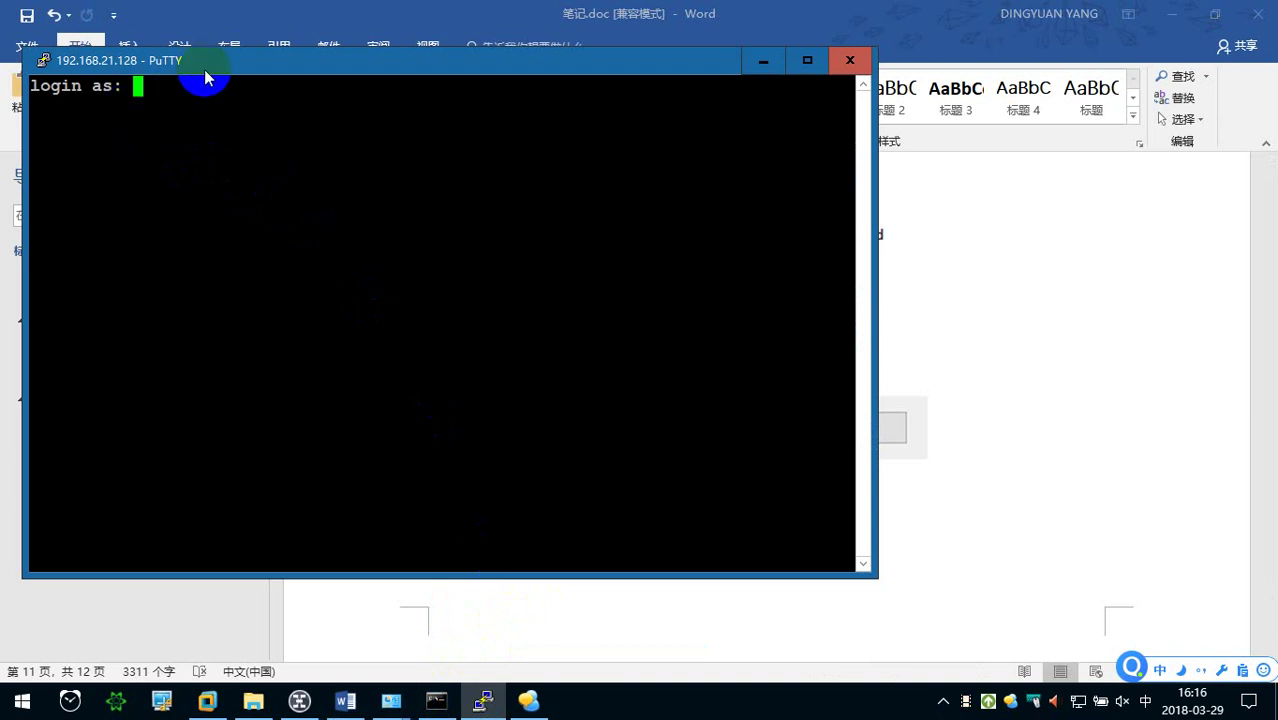
drag(206, 70, 445, 122)
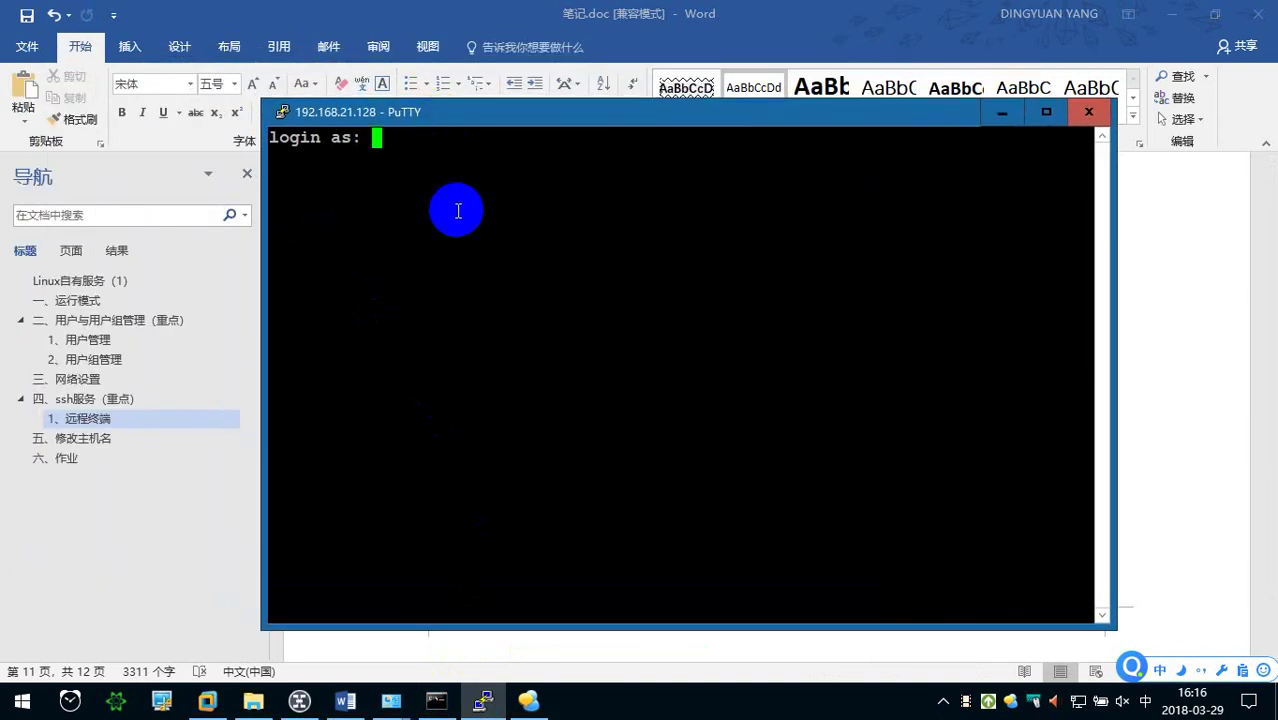
text(root)
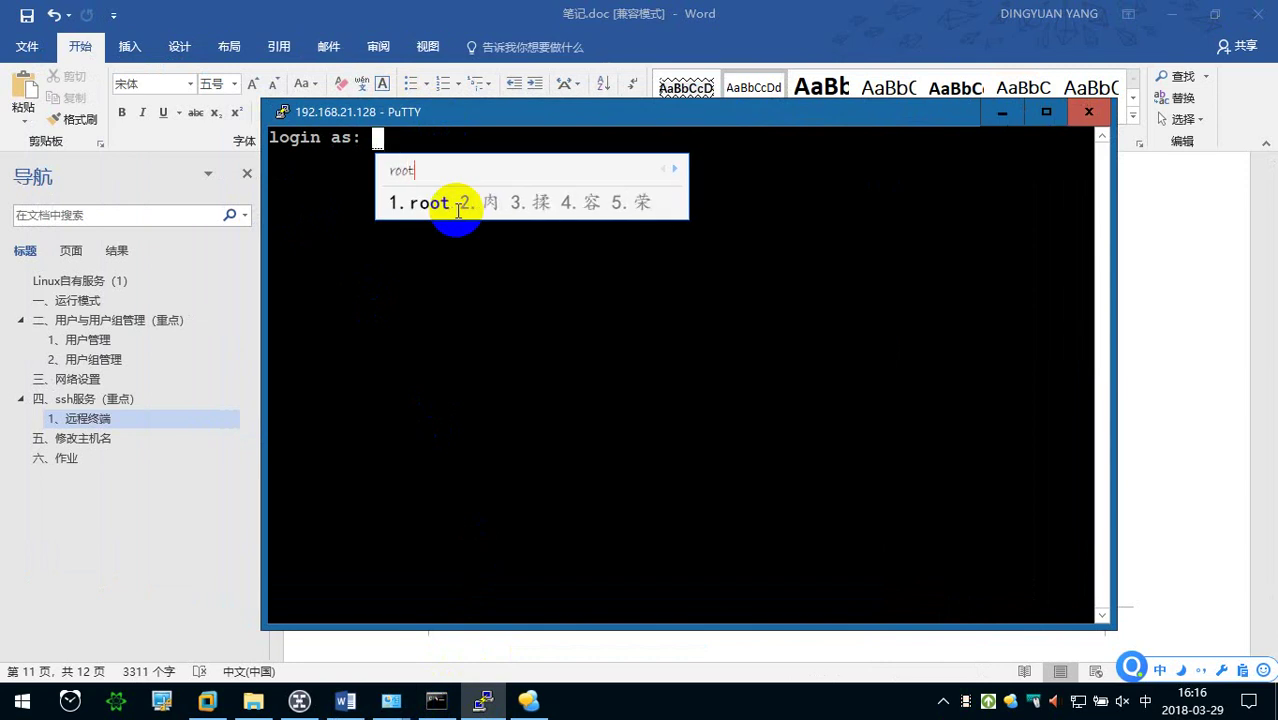
key(shift)
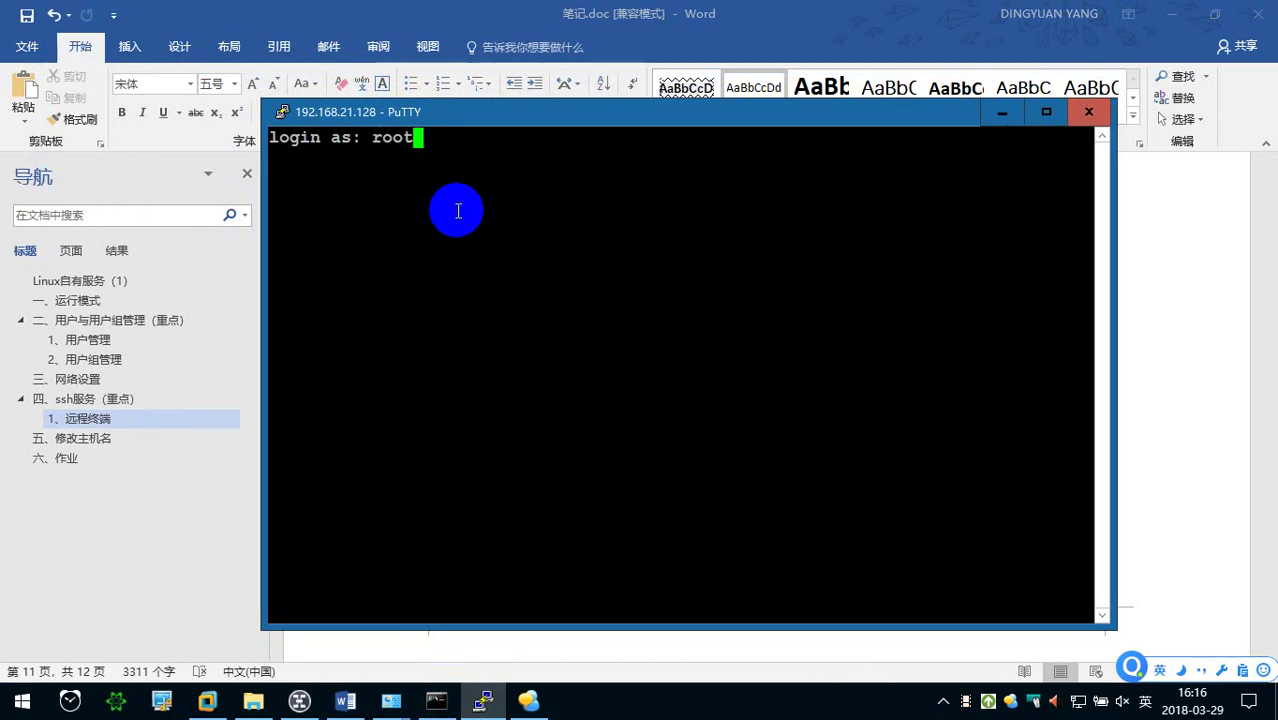
key(Return)
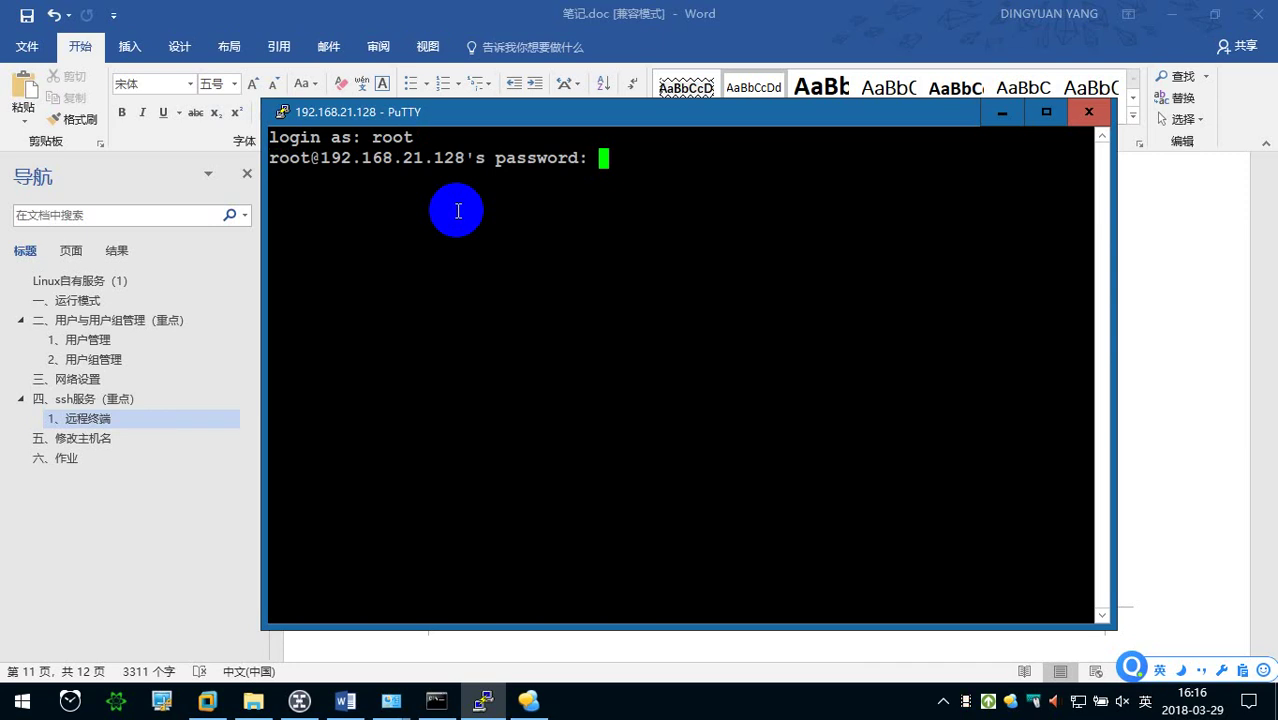
key(Caps_Lock)
key(Caps_Lock)
key(Return)
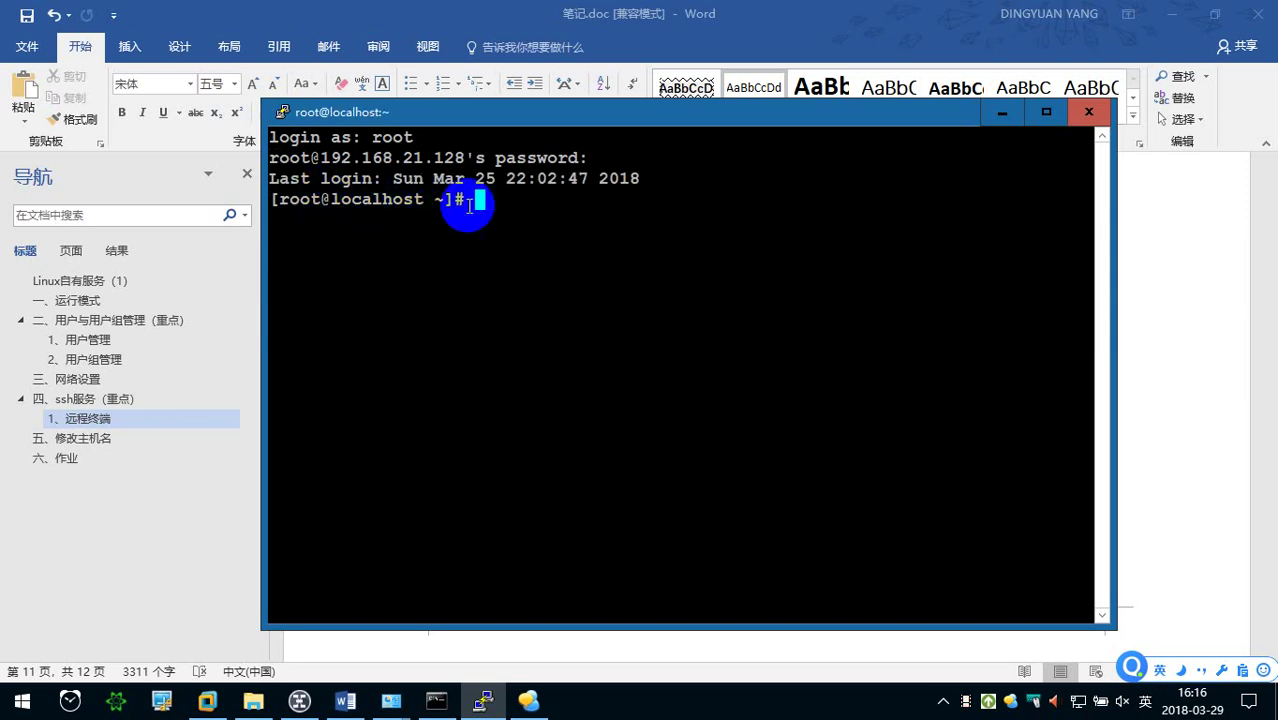
Step: Highlight the root@localhost prompt text, clear the selection, and start a screen capture
drag(279, 199, 443, 200)
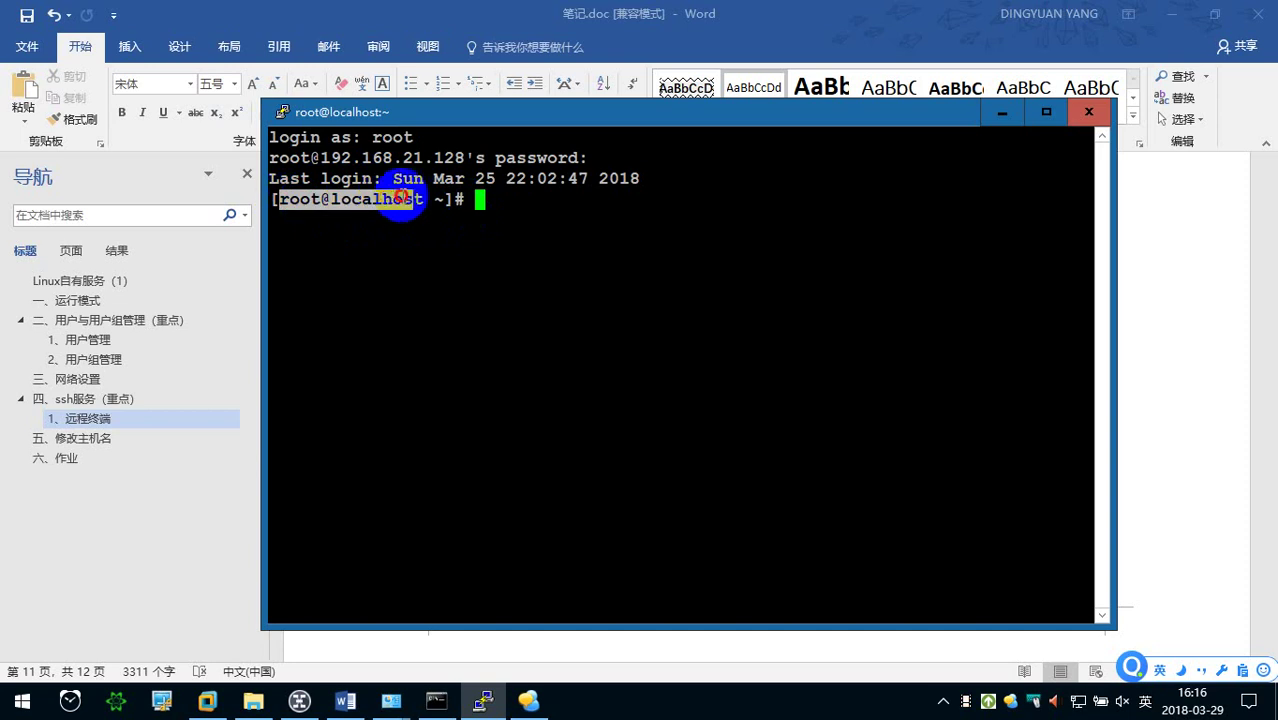
click(434, 223)
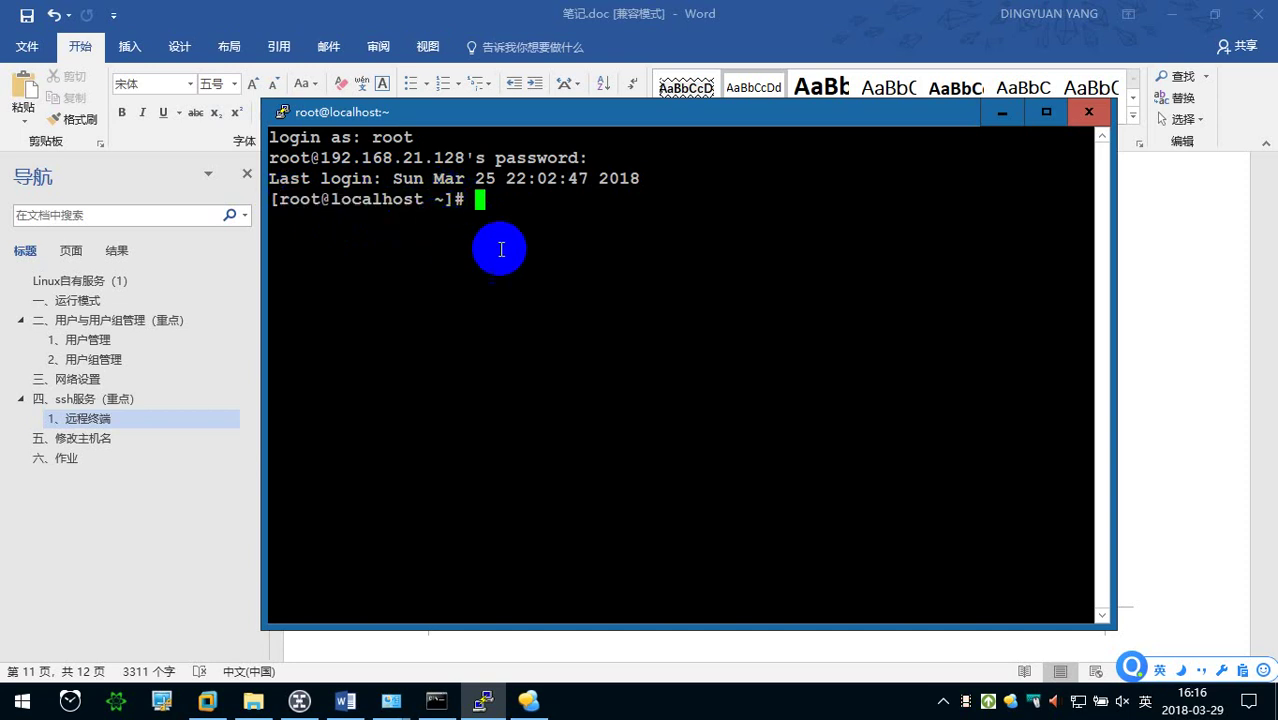
key(ctrl+alt+a)
Step: Capture the terminal's login lines and label the login line '输入用户名'
mouse_move(266, 123)
mouse_down()
mouse_move(773, 248)
mouse_move(827, 248)
mouse_up()
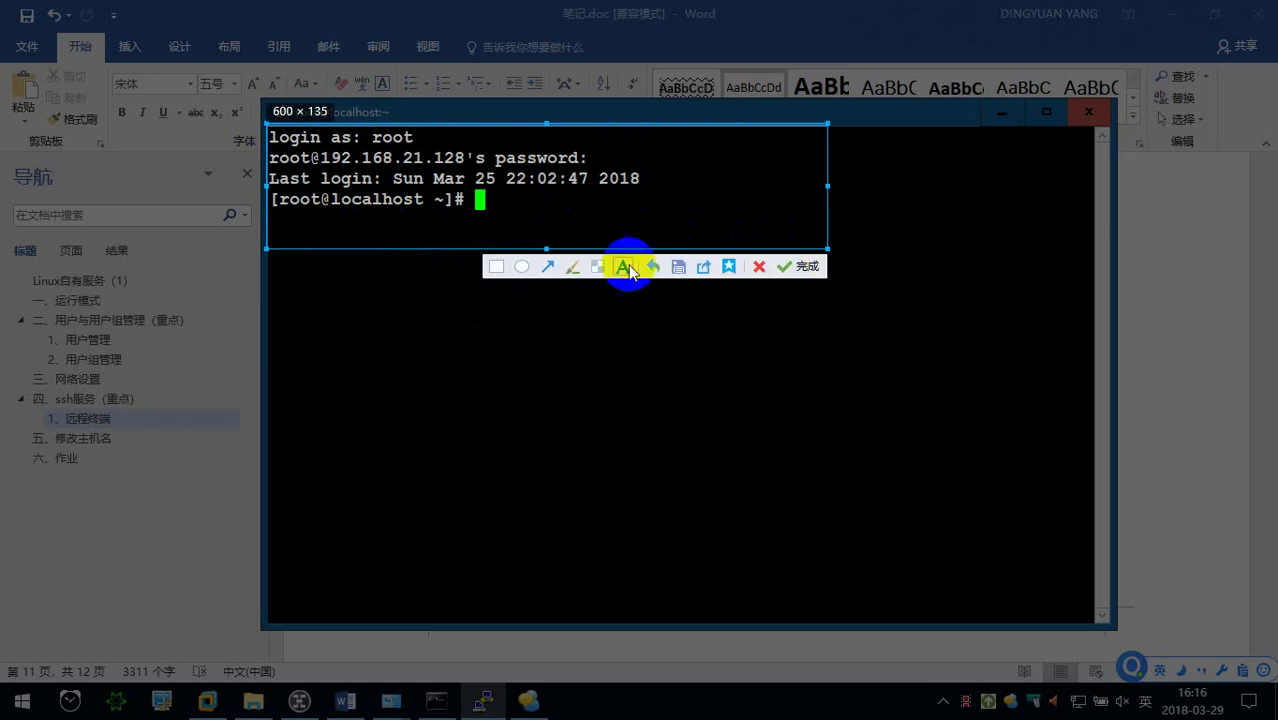
click(498, 267)
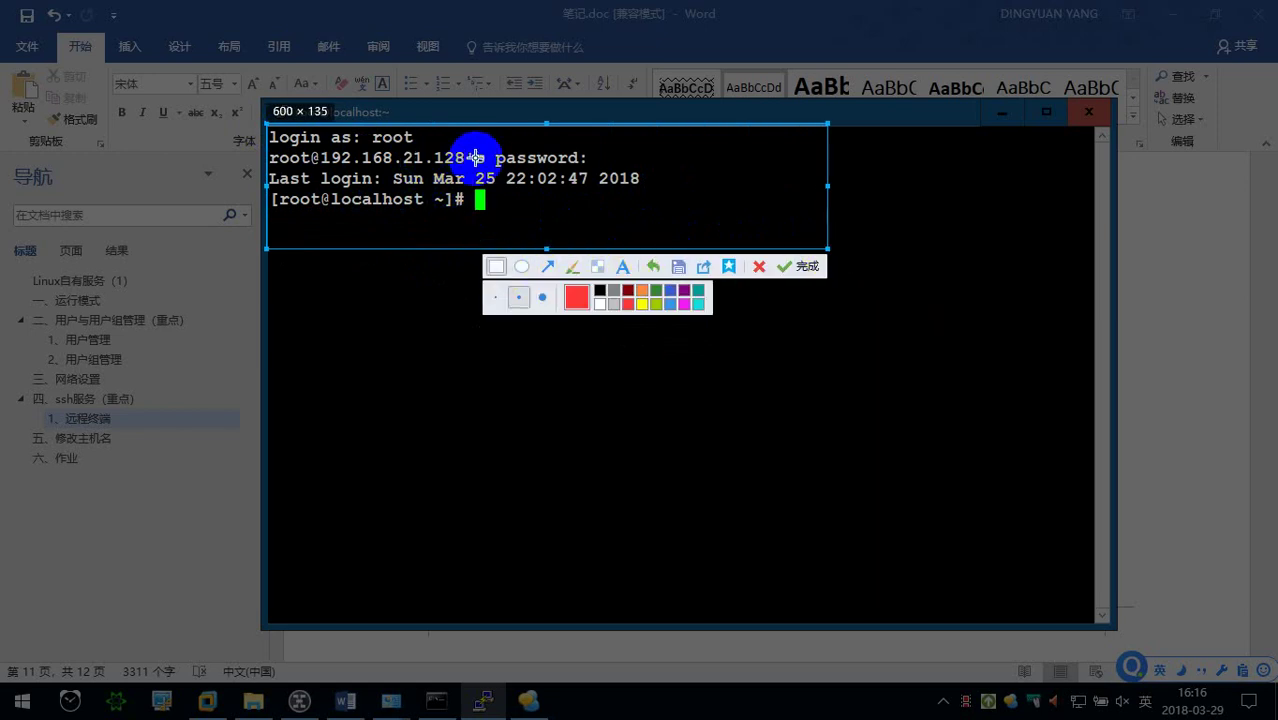
click(623, 267)
click(484, 130)
text(输入)
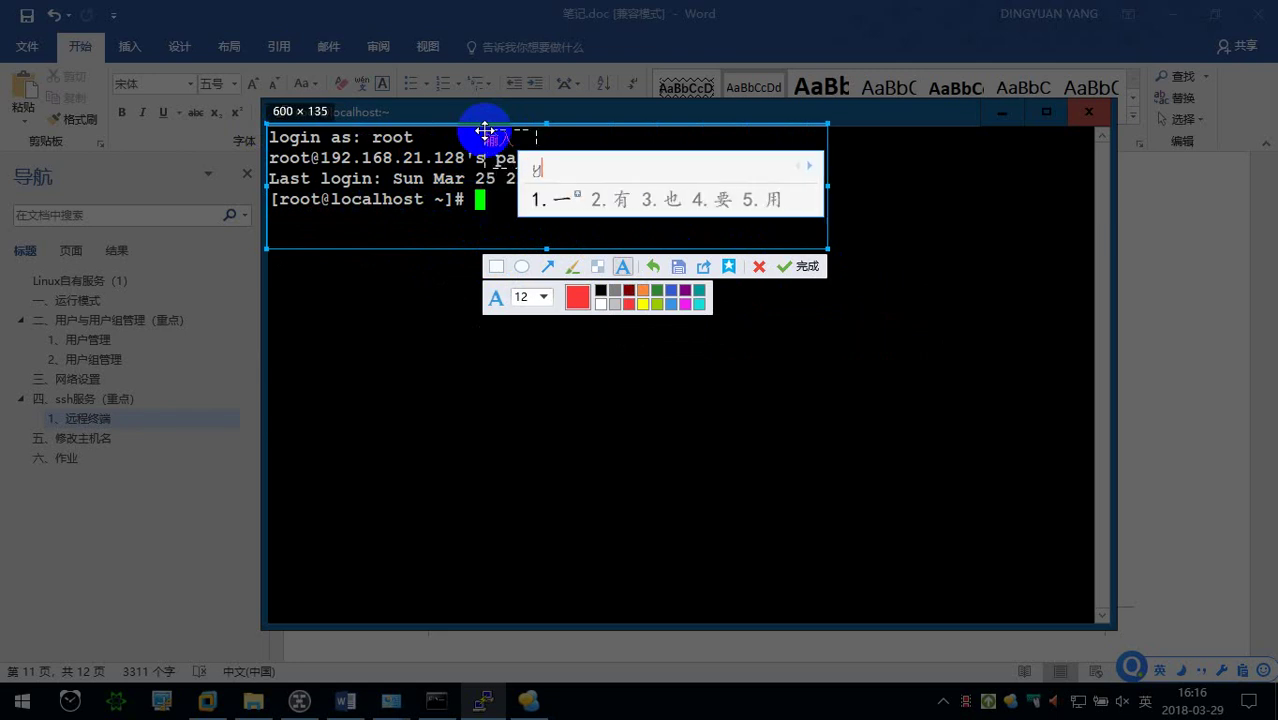
text(用户名)
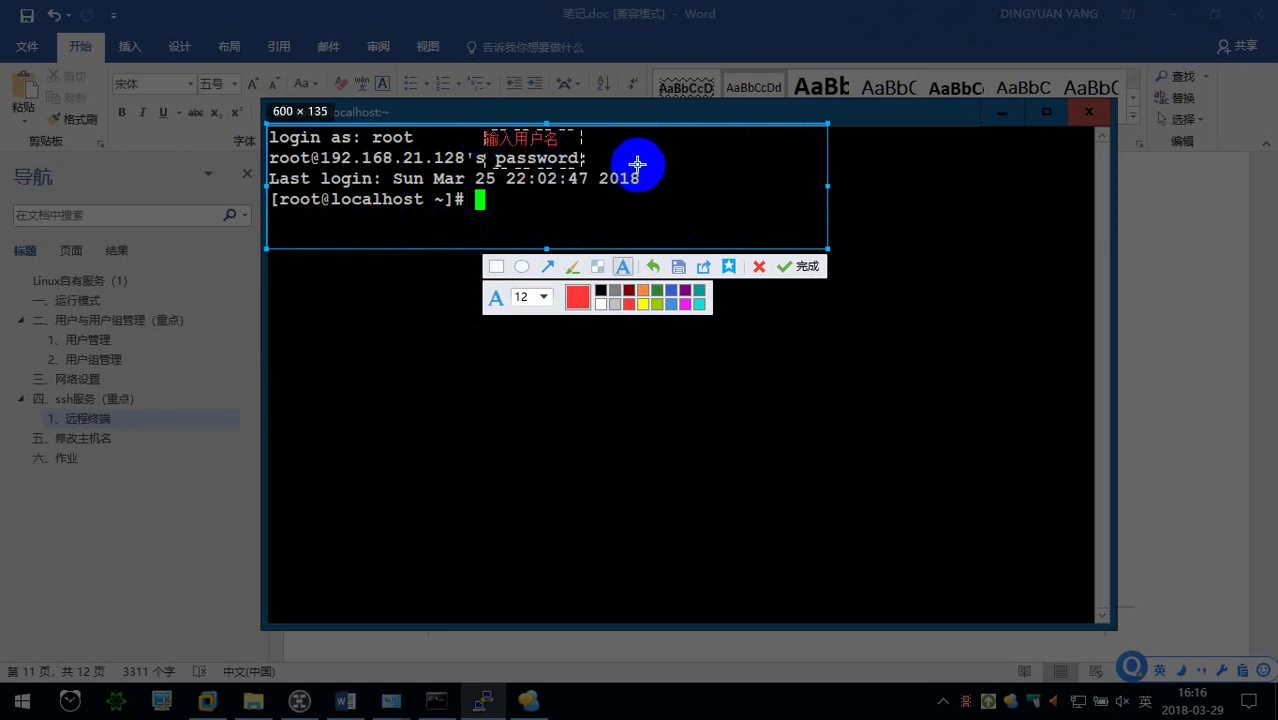
Step: Label the password line '输入密码，密码没有提示，完成 按下回车' and finish the screenshot
click(605, 151)
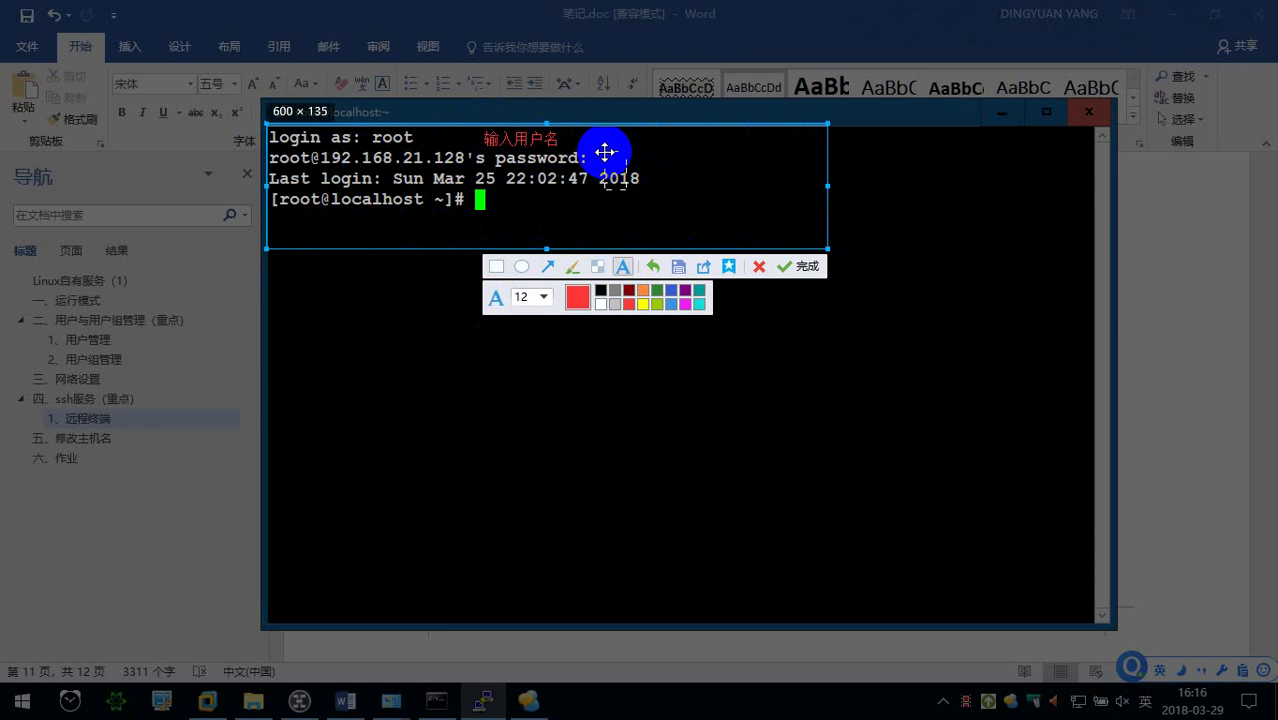
text(输入密码，)
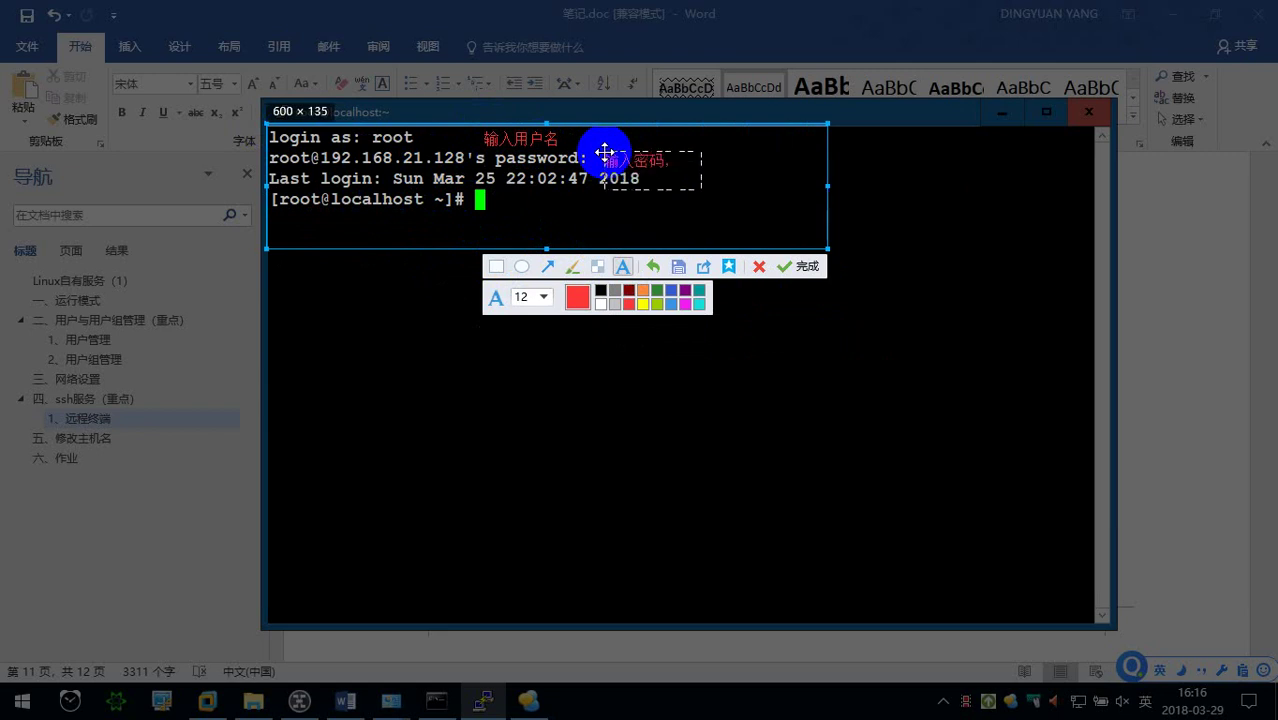
text(密码)
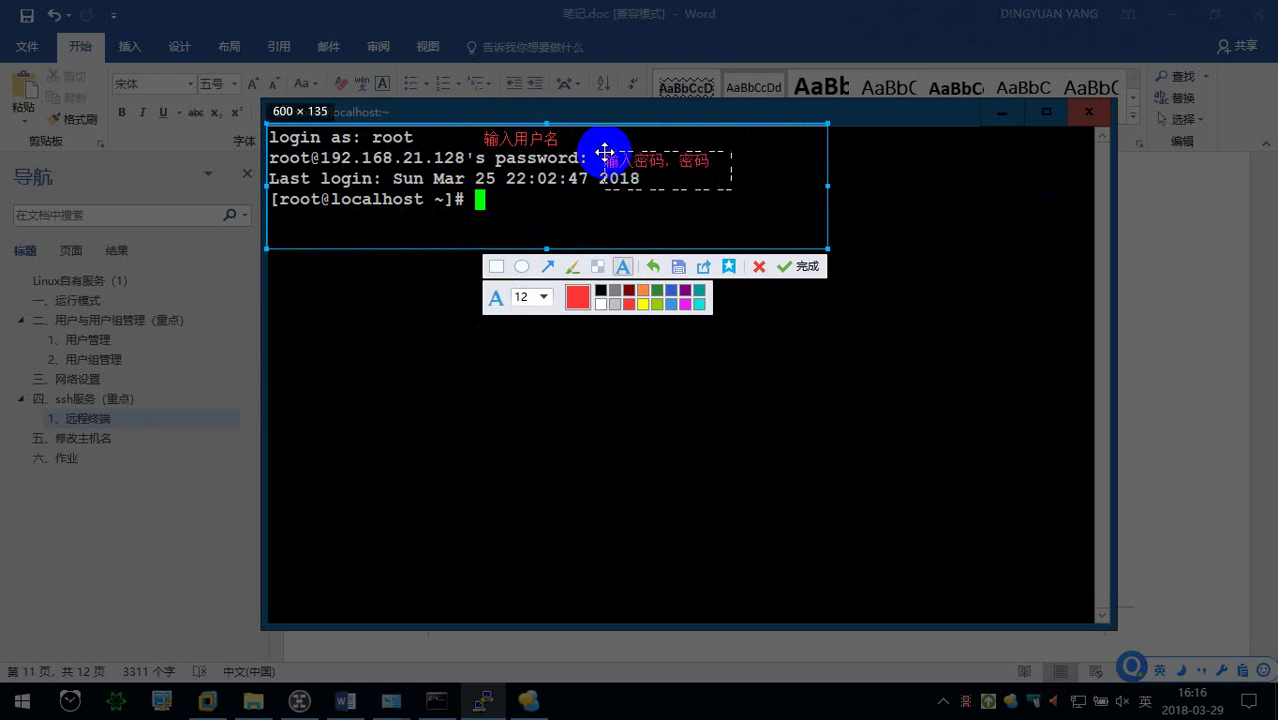
text(没有提示，)
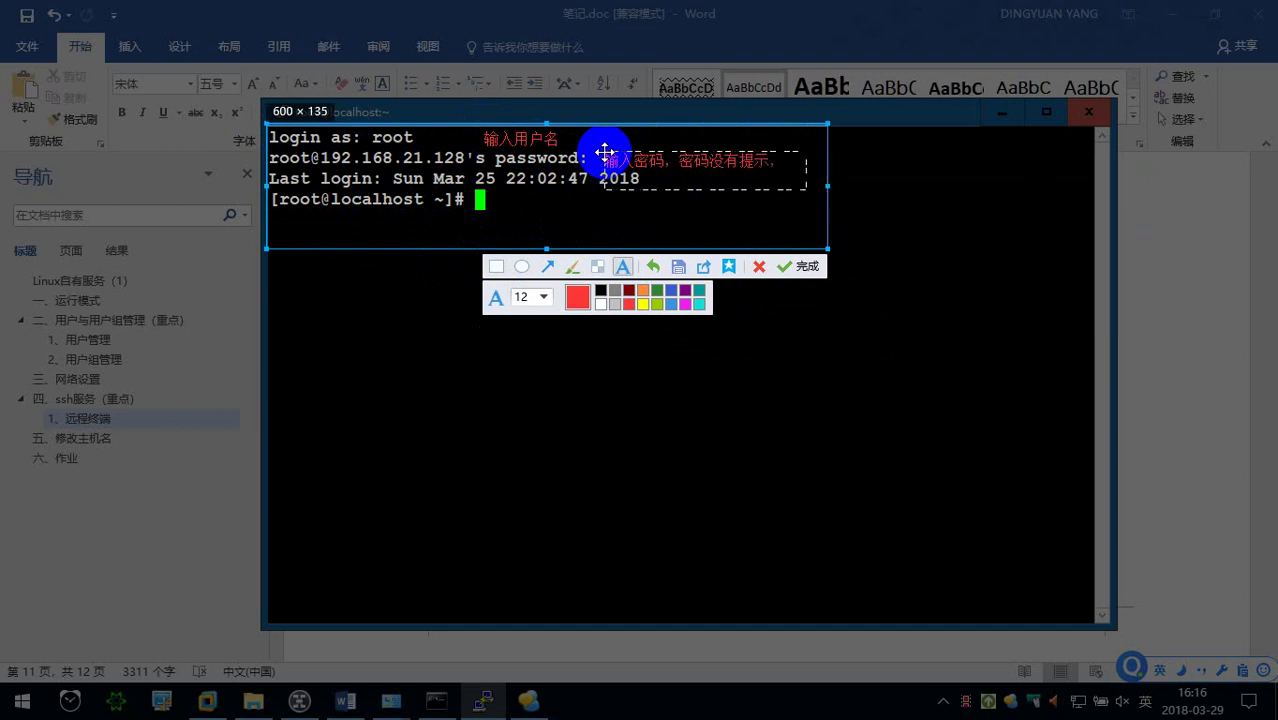
text(完成)
key(Return)
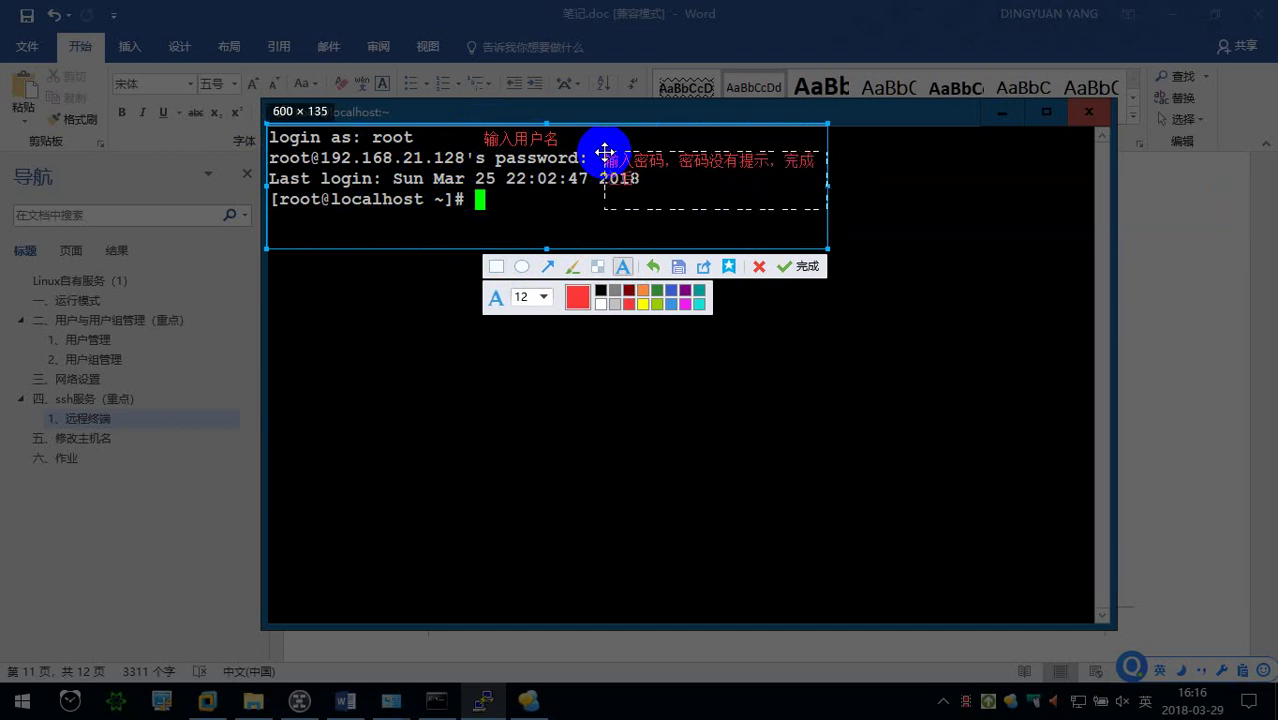
key(BackSpace)
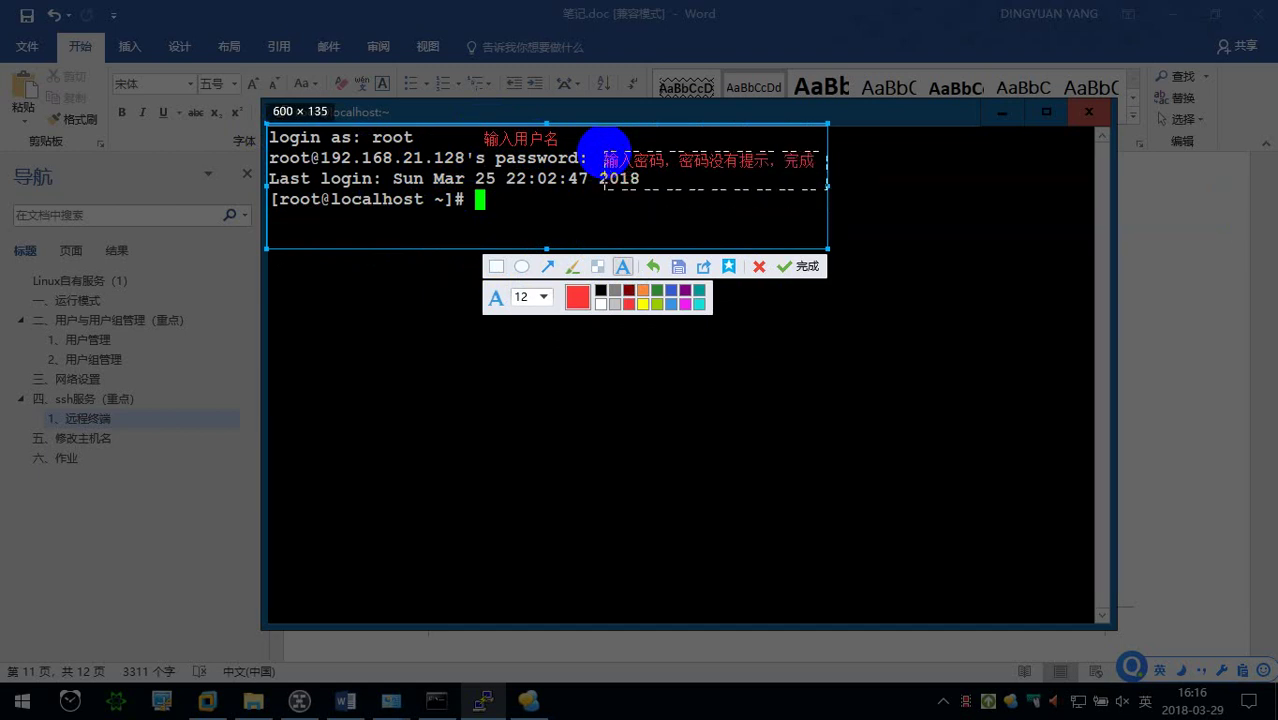
text(zh)
key(space)
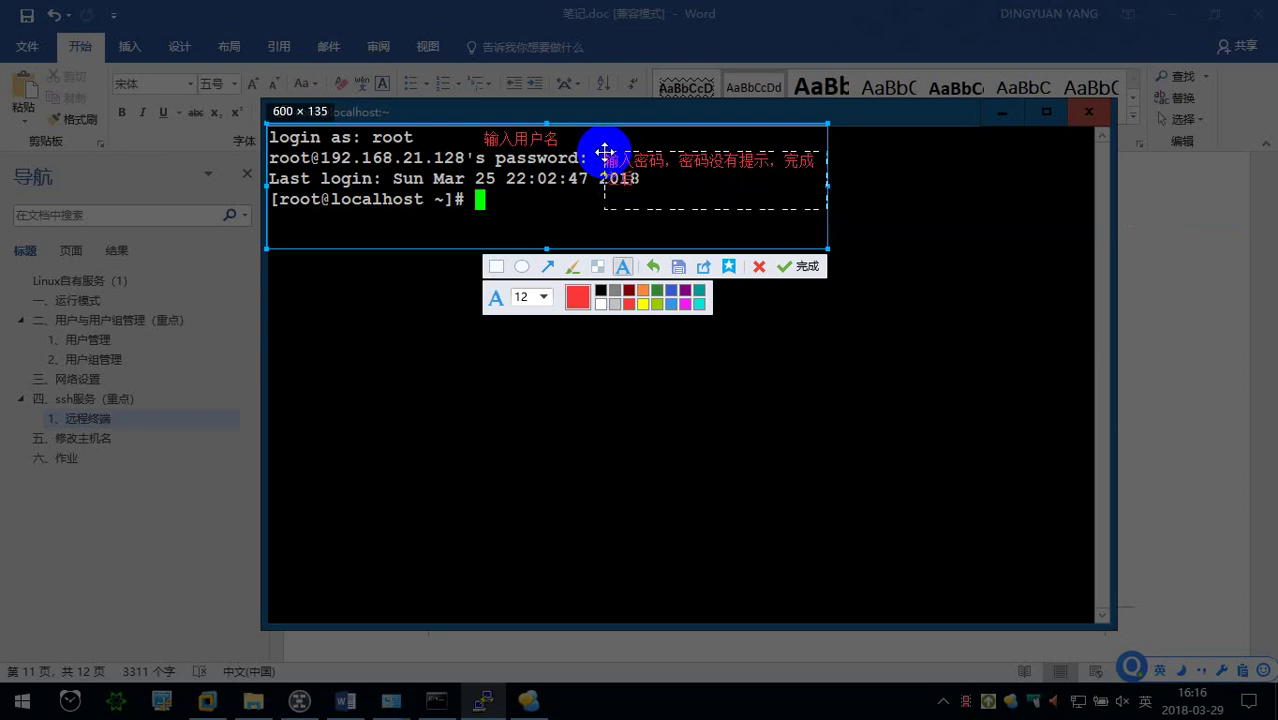
key(BackSpace)
key(BackSpace)
text(zh)
key(space)
text(an)
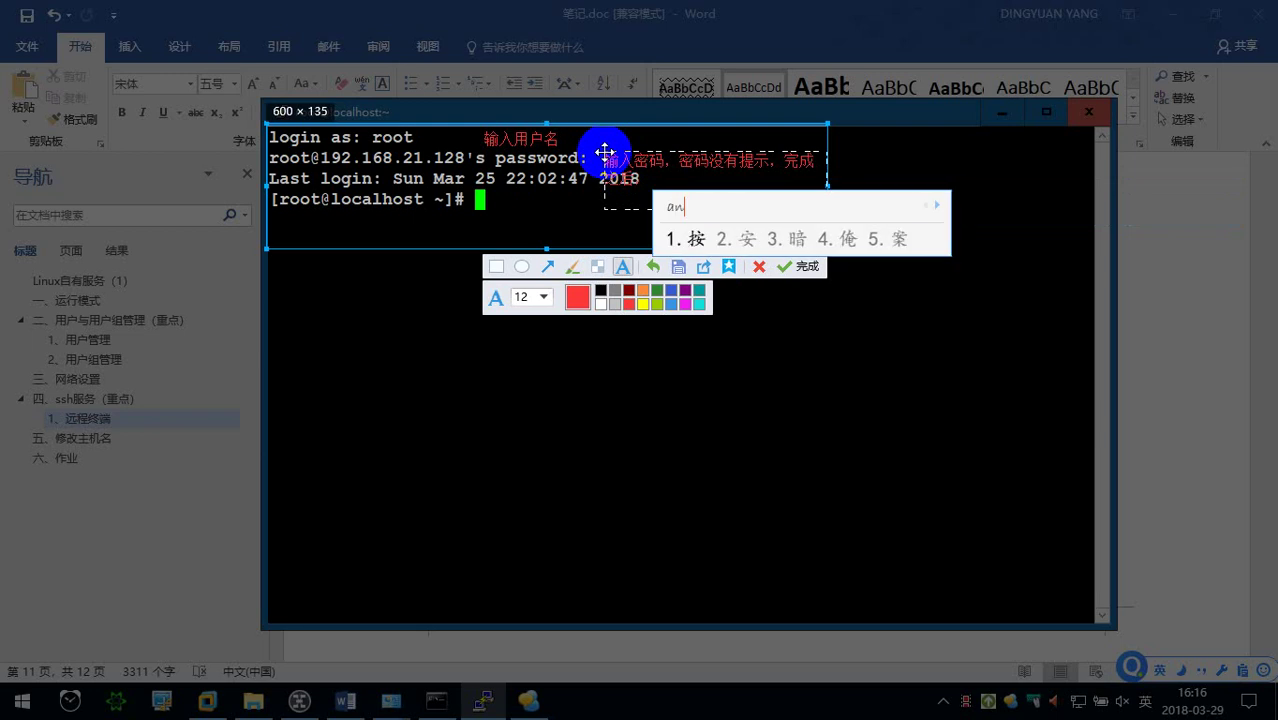
text(xia)
key(space)
text(huiche)
key(space)
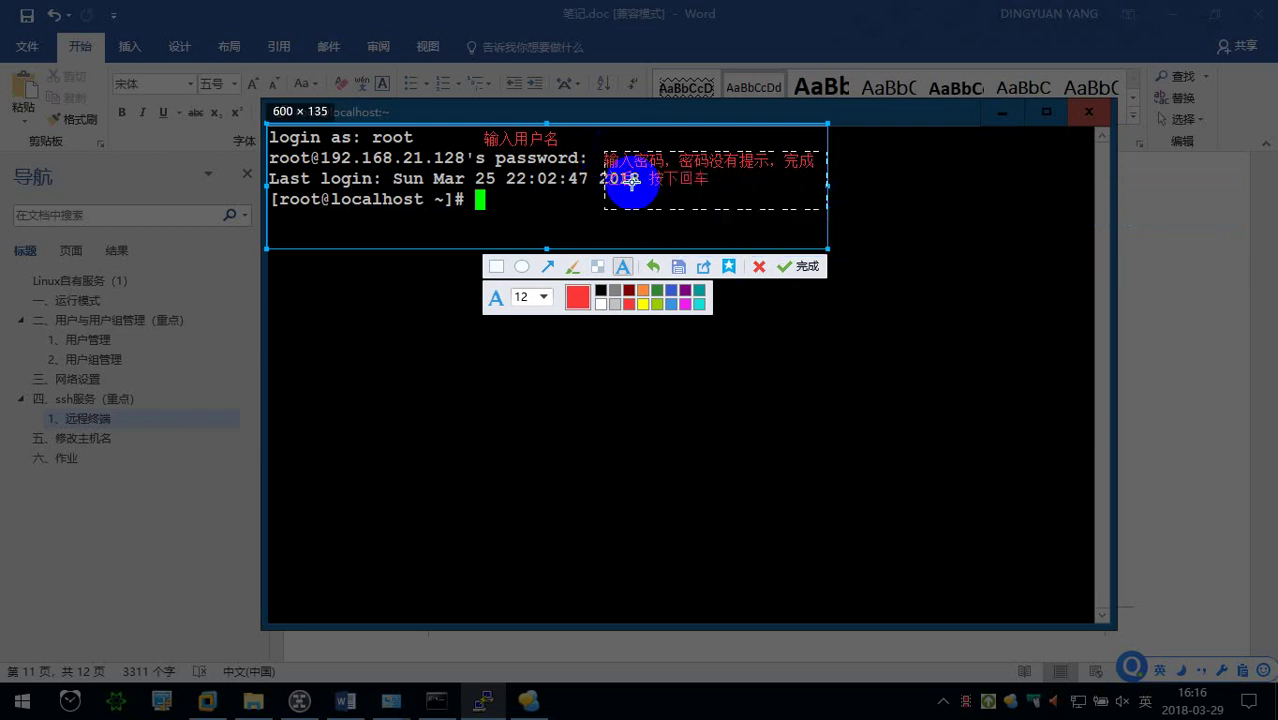
click(802, 266)
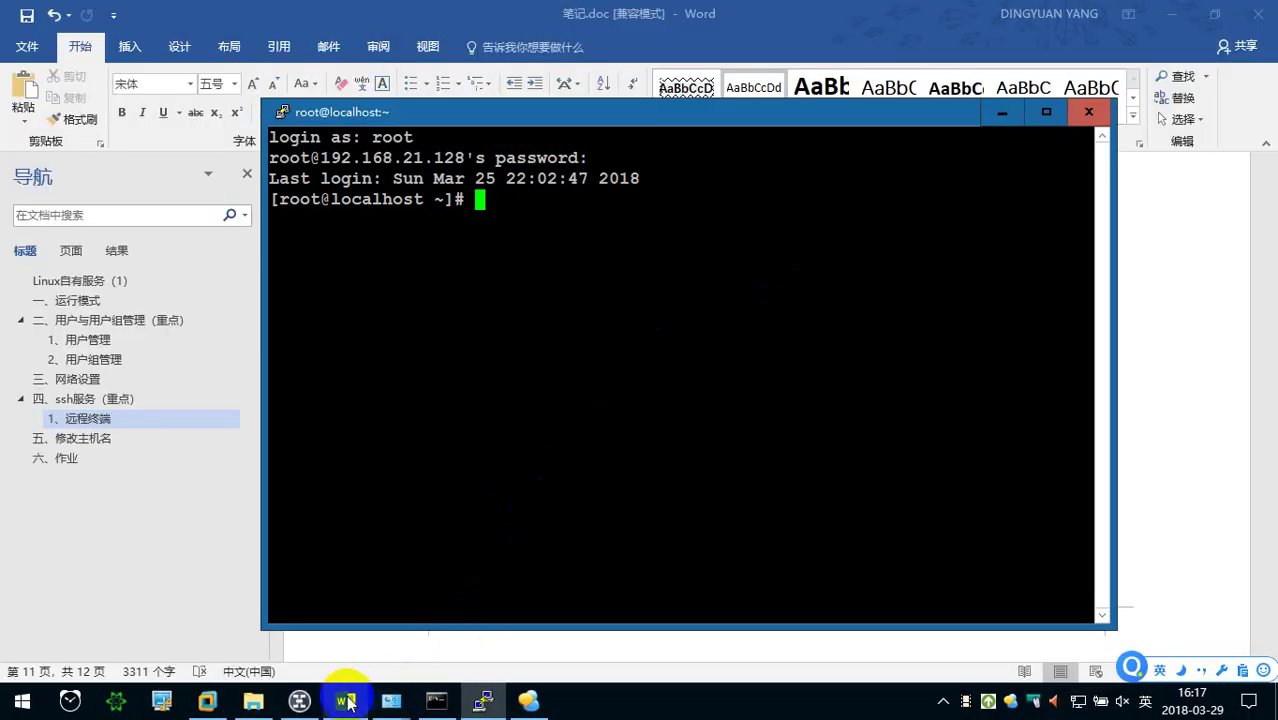
Step: Type the heading '输入登录信息' after ④ and paste the annotated login screenshot beneath it
click(345, 700)
text(shu'e'u)
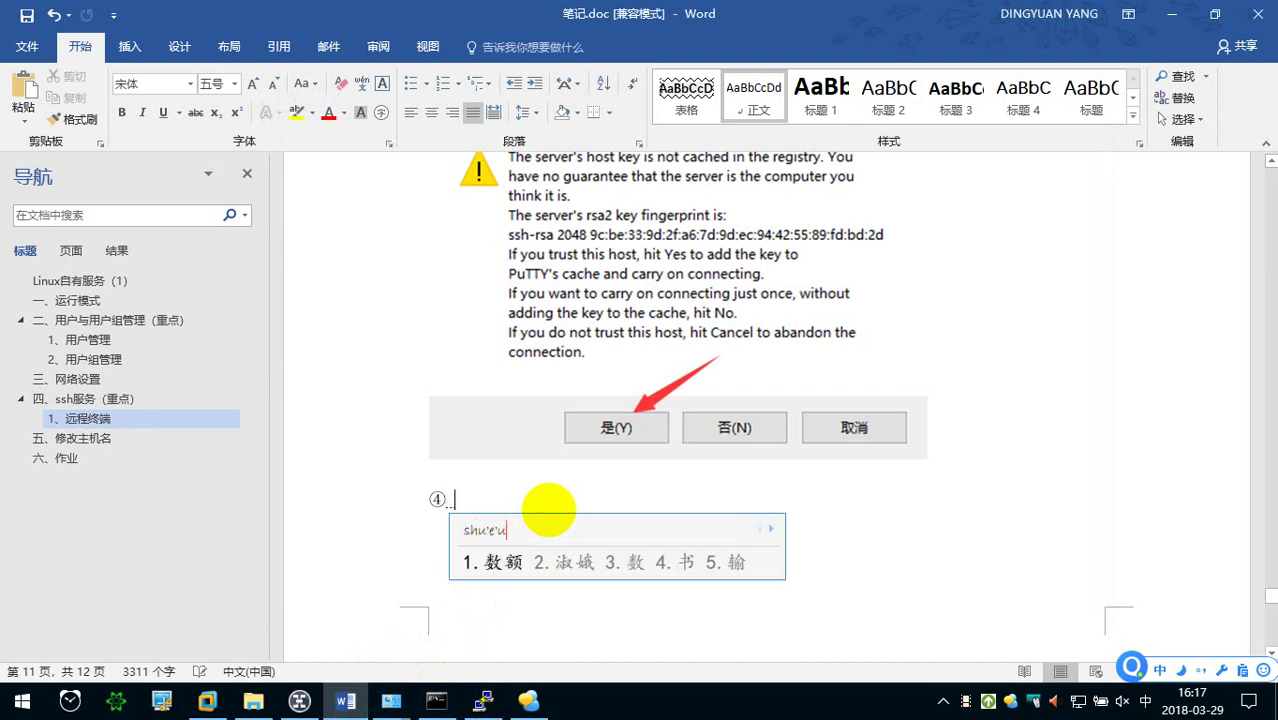
text(ru)
key(space)
text(denglu)
key(space)
text(xinxi)
key(space)
key(Return)
key(ctrl+v)
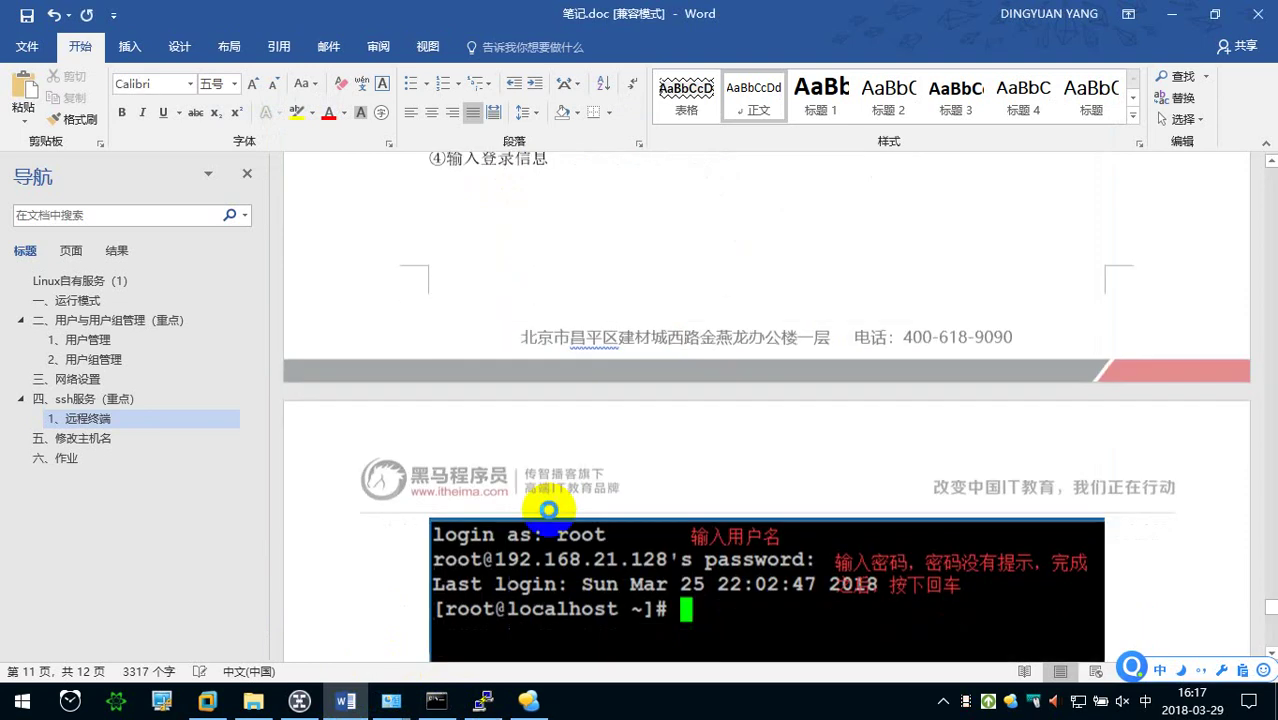
scroll(580, 510, down, 2)
scroll(600, 510, down, 2)
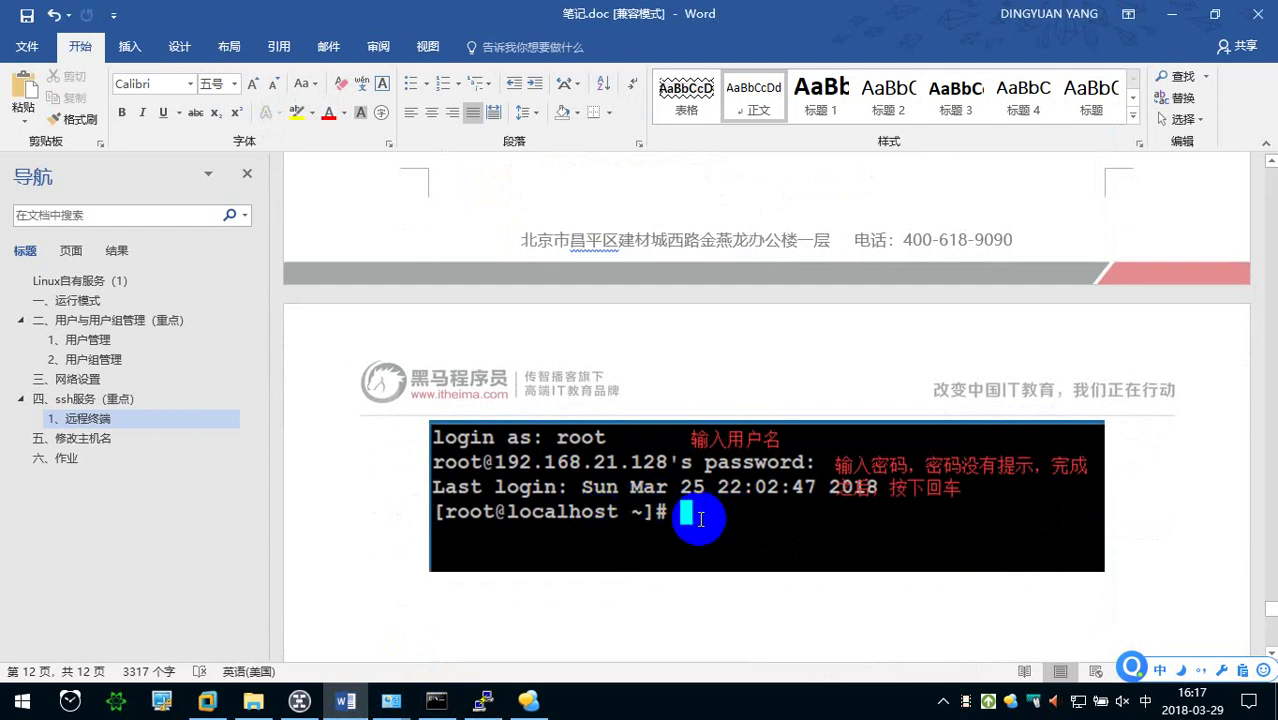
scroll(660, 502, down, 1)
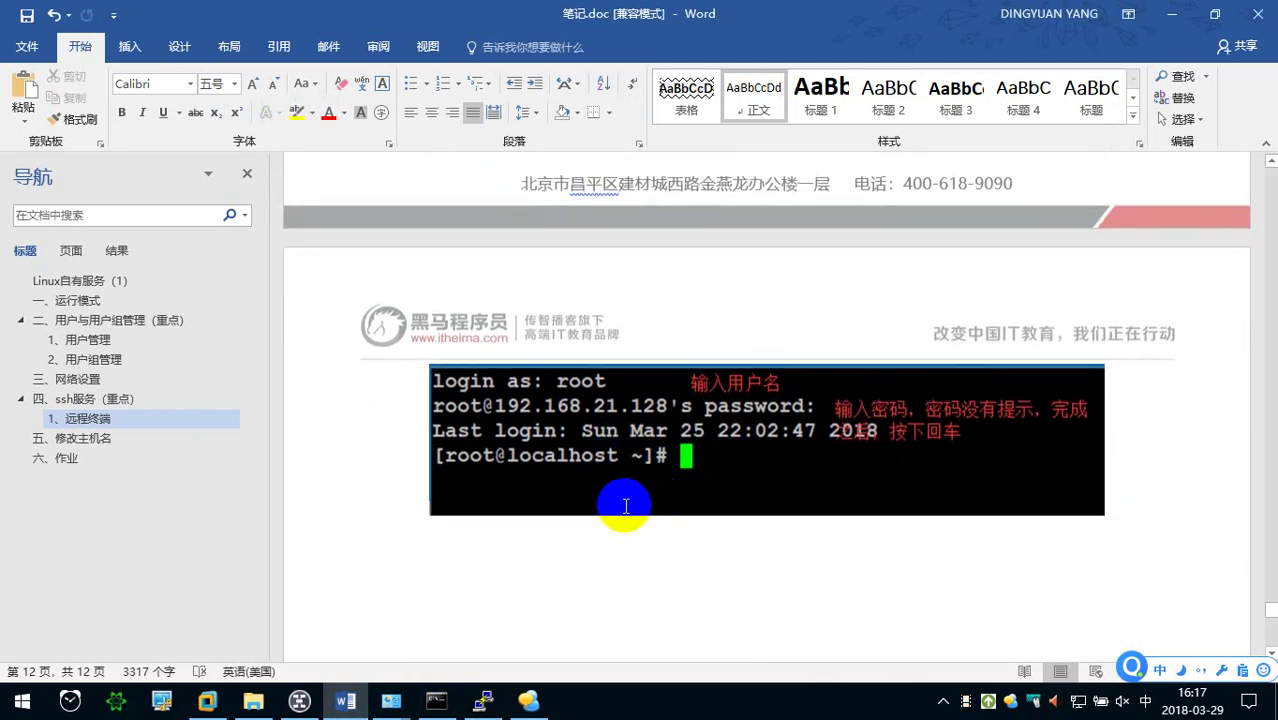
Step: In the CentOS console, run pwd and attempt 'su linx123'
click(209, 703)
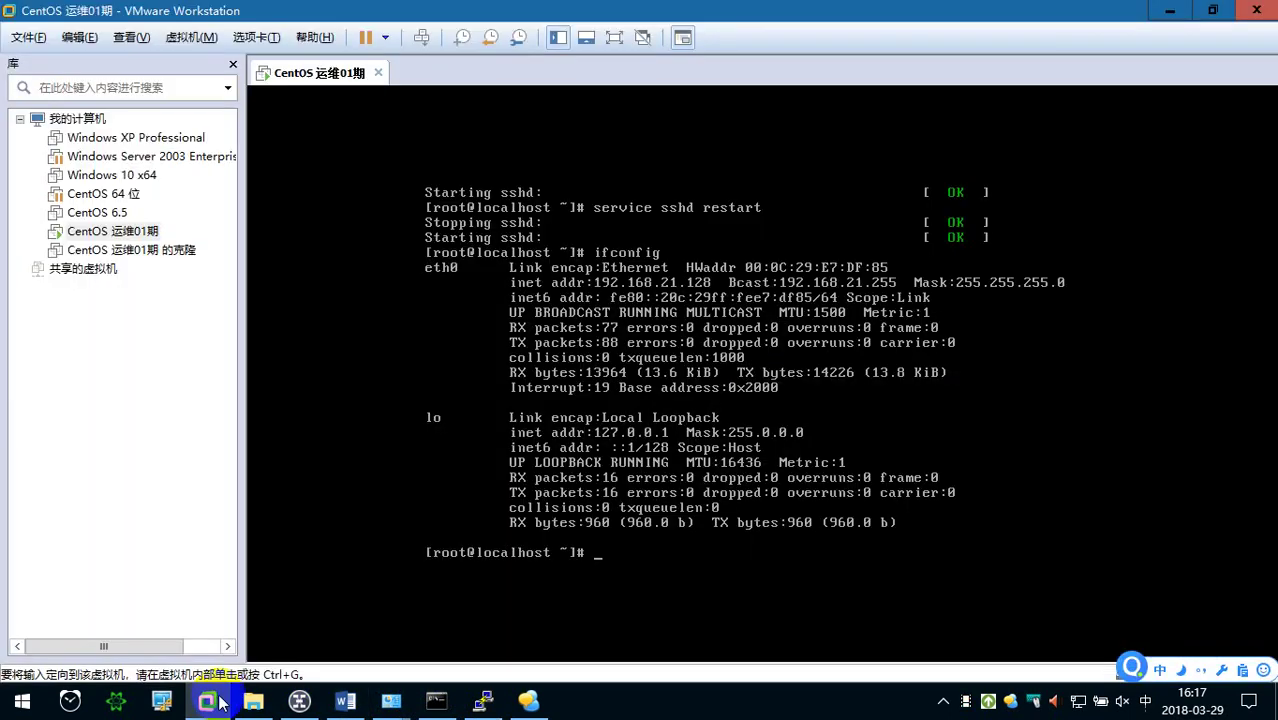
text(pw)
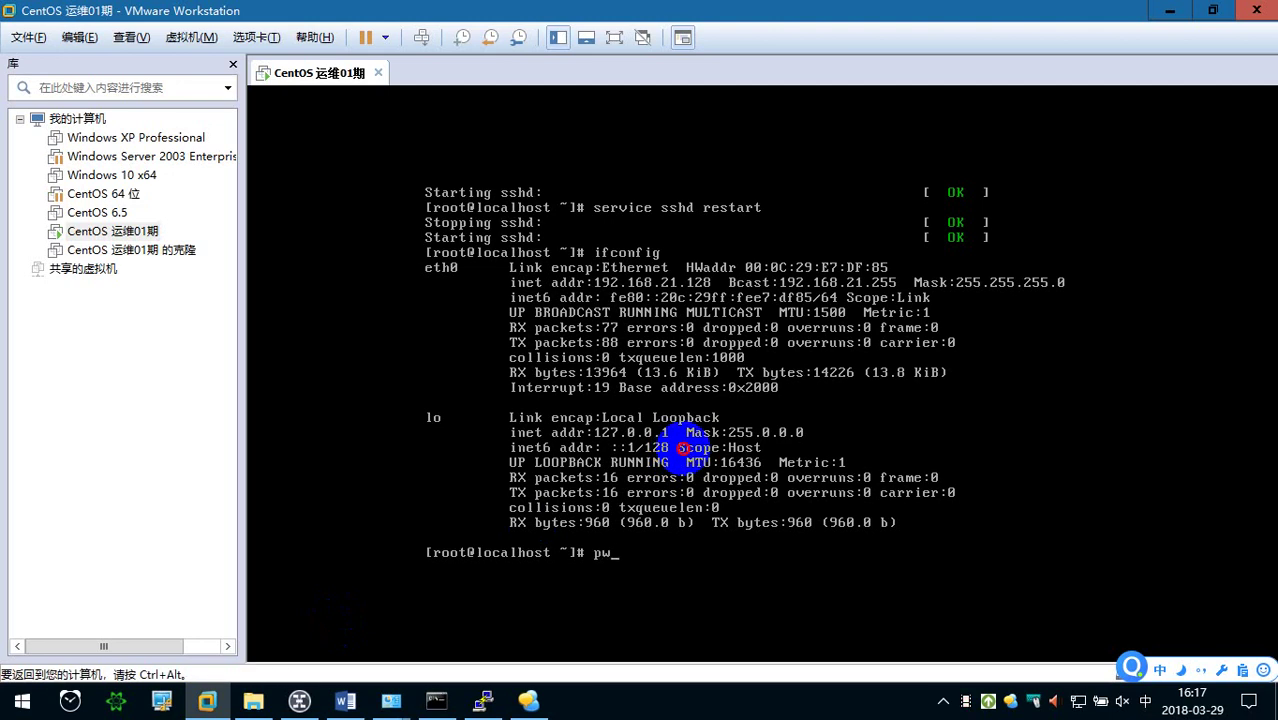
text(d)
key(Return)
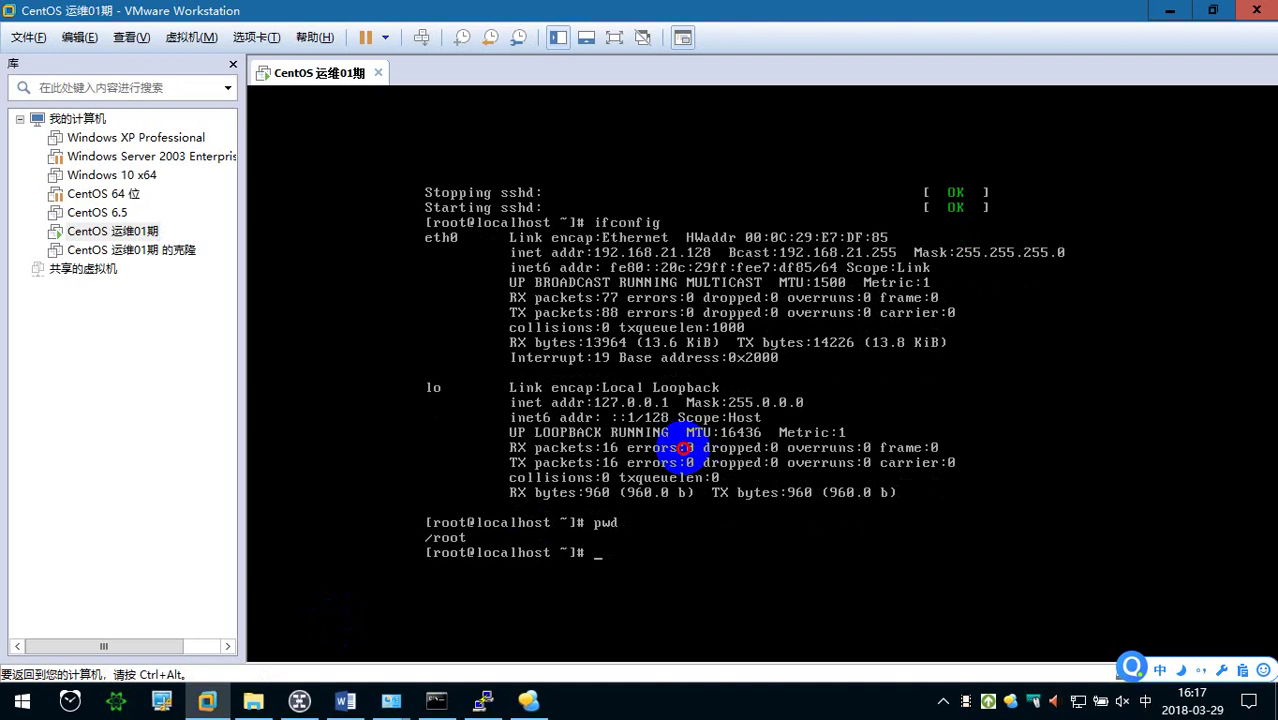
text(su linx)
text(123)
key(Return)
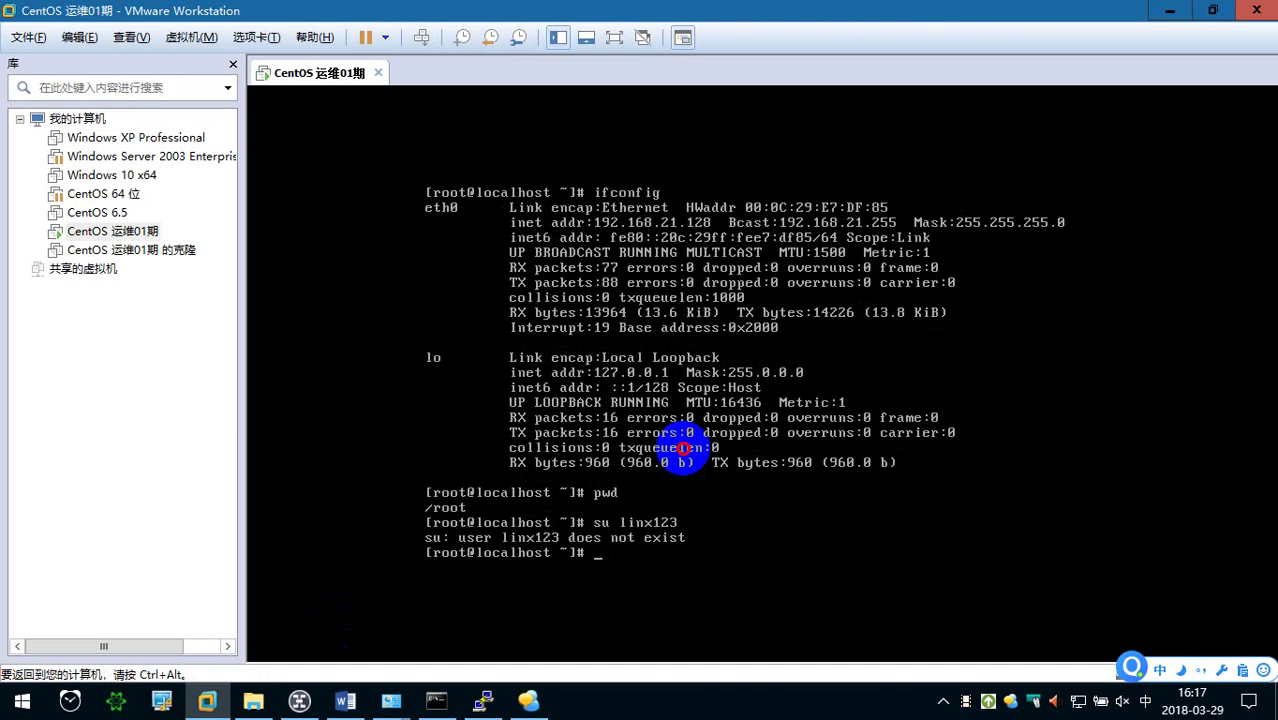
Step: Switch to user linux123 with 'su linux123', change to its home directory, and release the mouse
text(user)
key(BackSpace)
key(BackSpace)
key(BackSpace)
key(BackSpace)
text(su linux123)
key(Return)
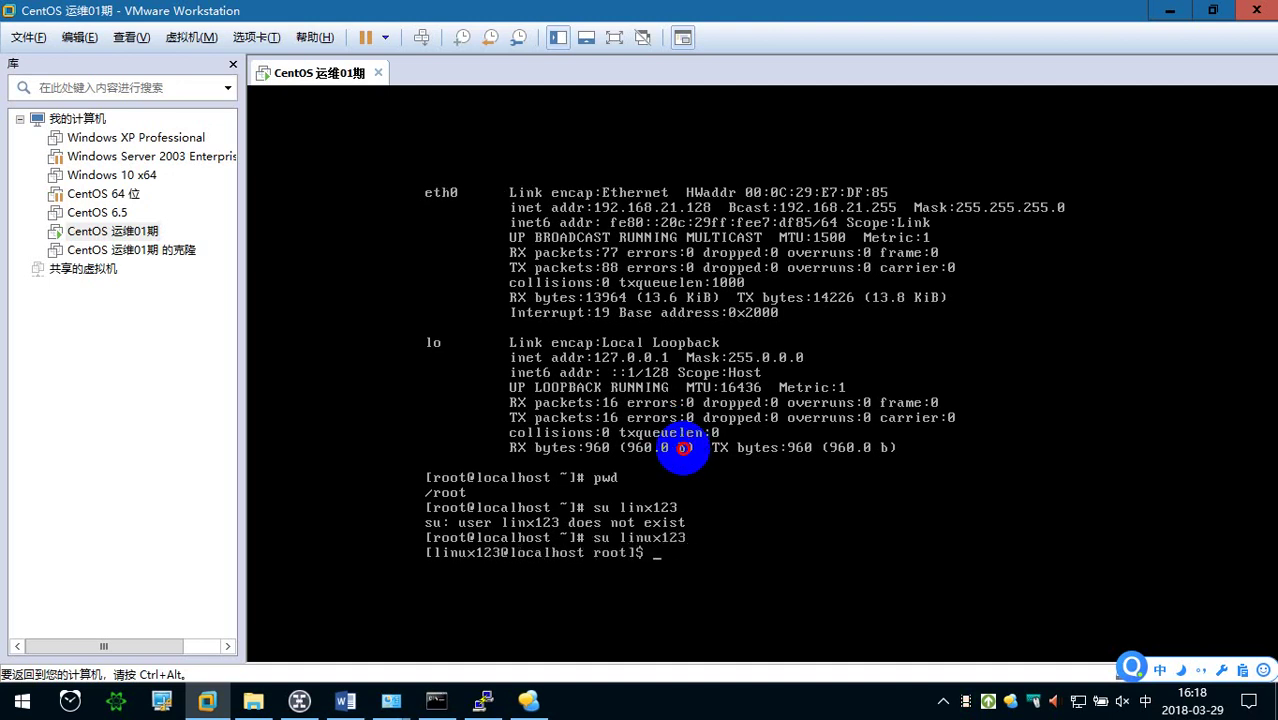
text(c)
key(Return)
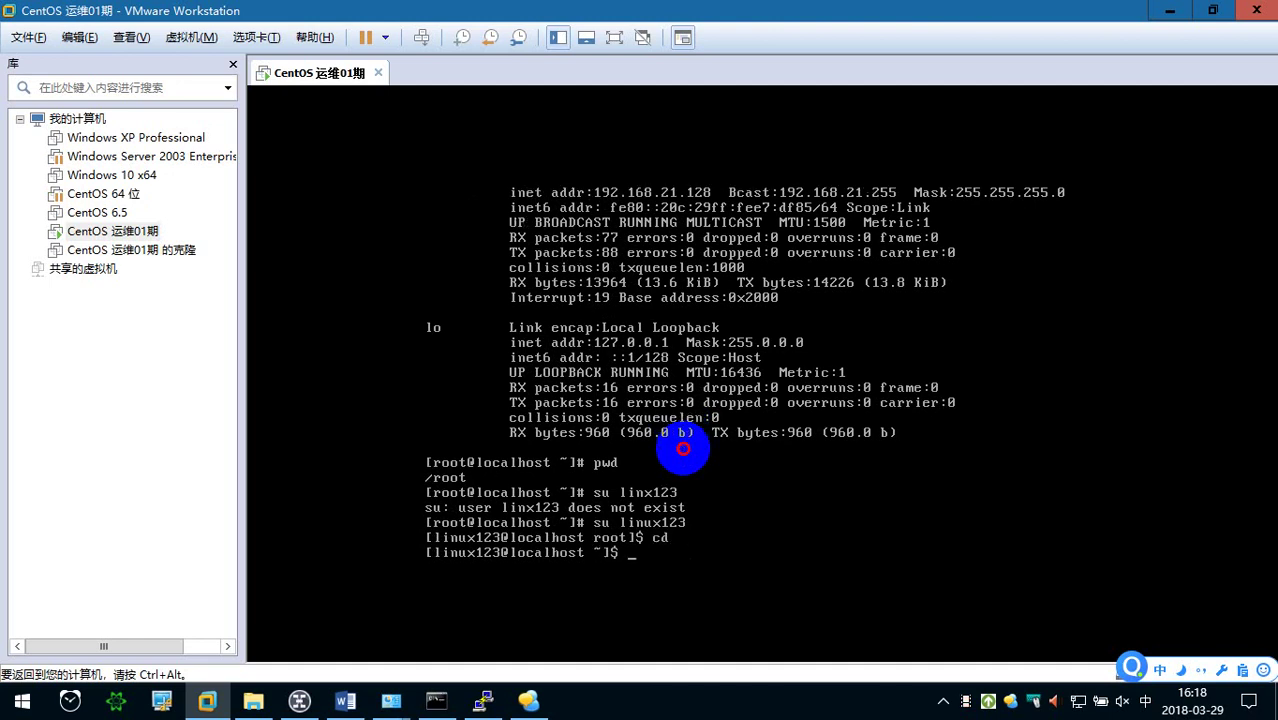
key(ctrl+alt)
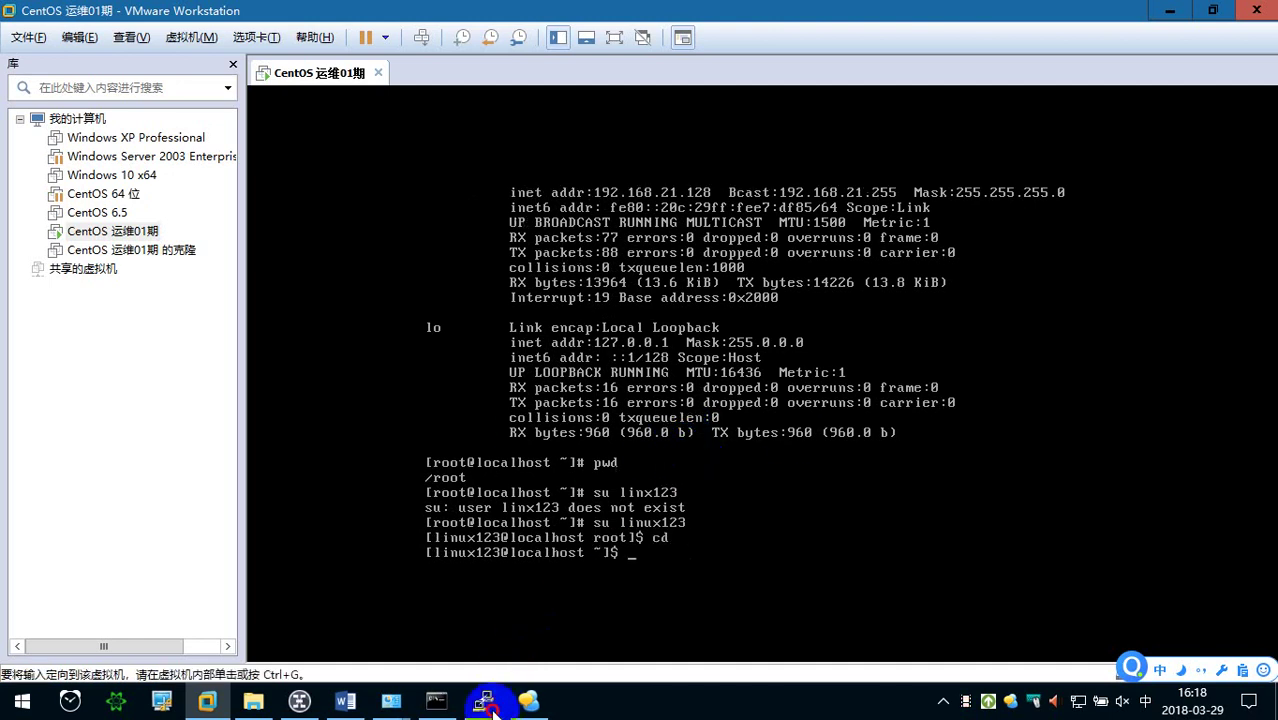
Step: Run whoami in the PuTTY SSH session to confirm it reports root
click(488, 700)
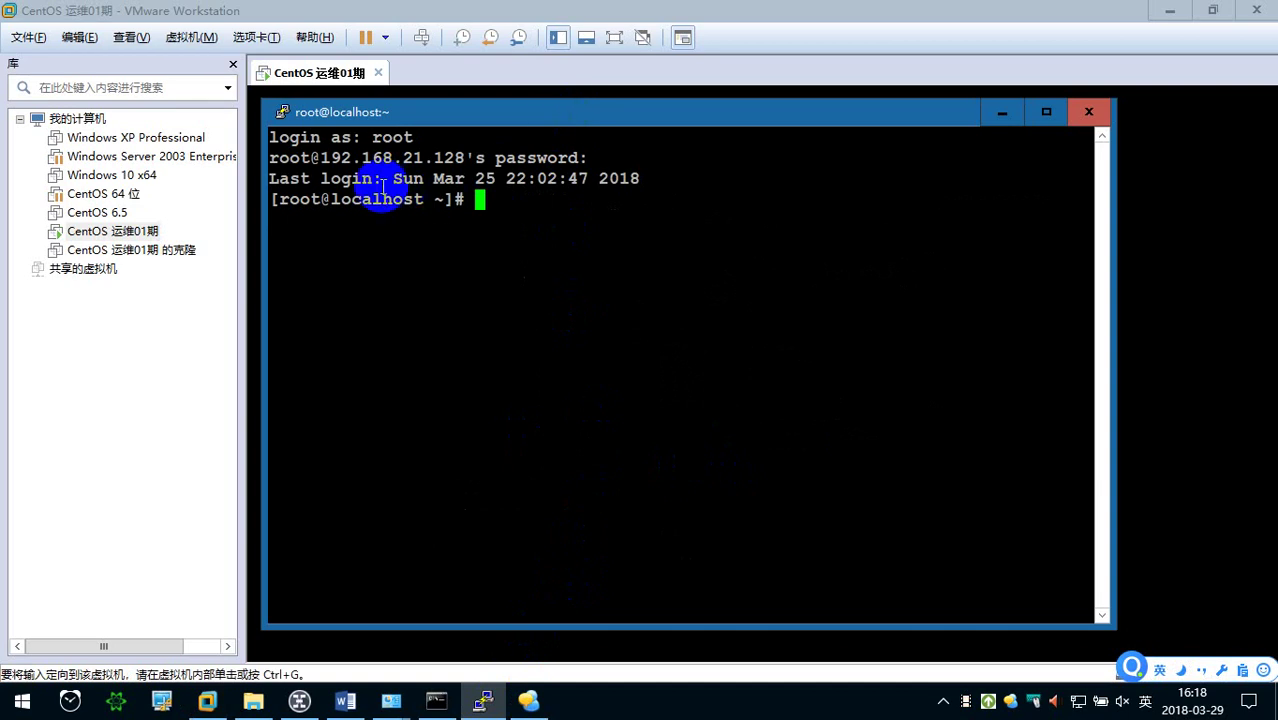
click(786, 12)
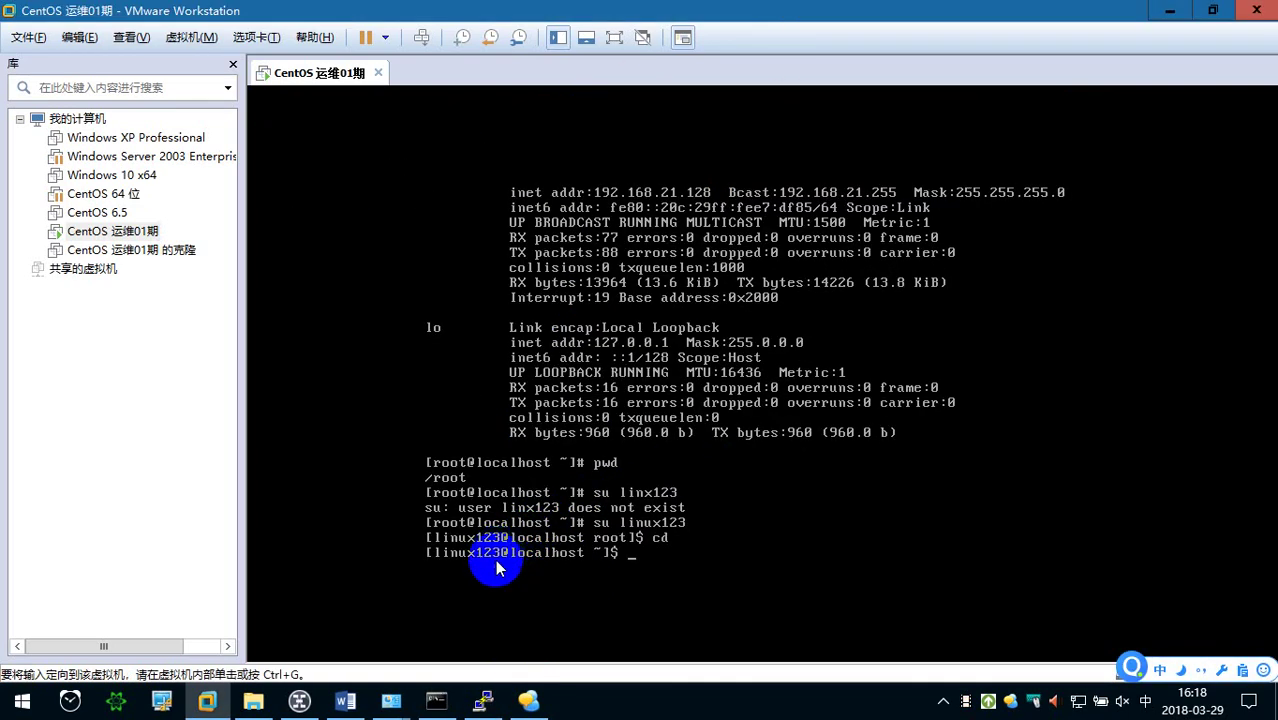
click(484, 700)
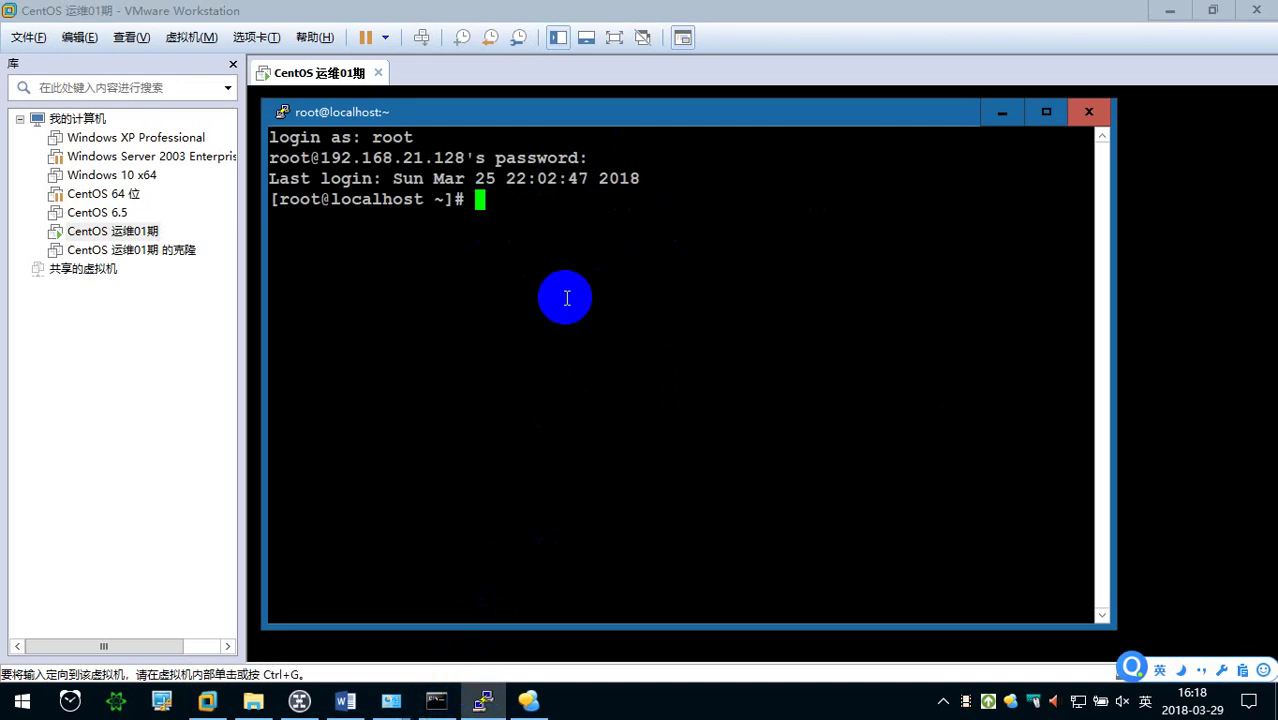
text(wh)
text(o)
text(ami)
key(Return)
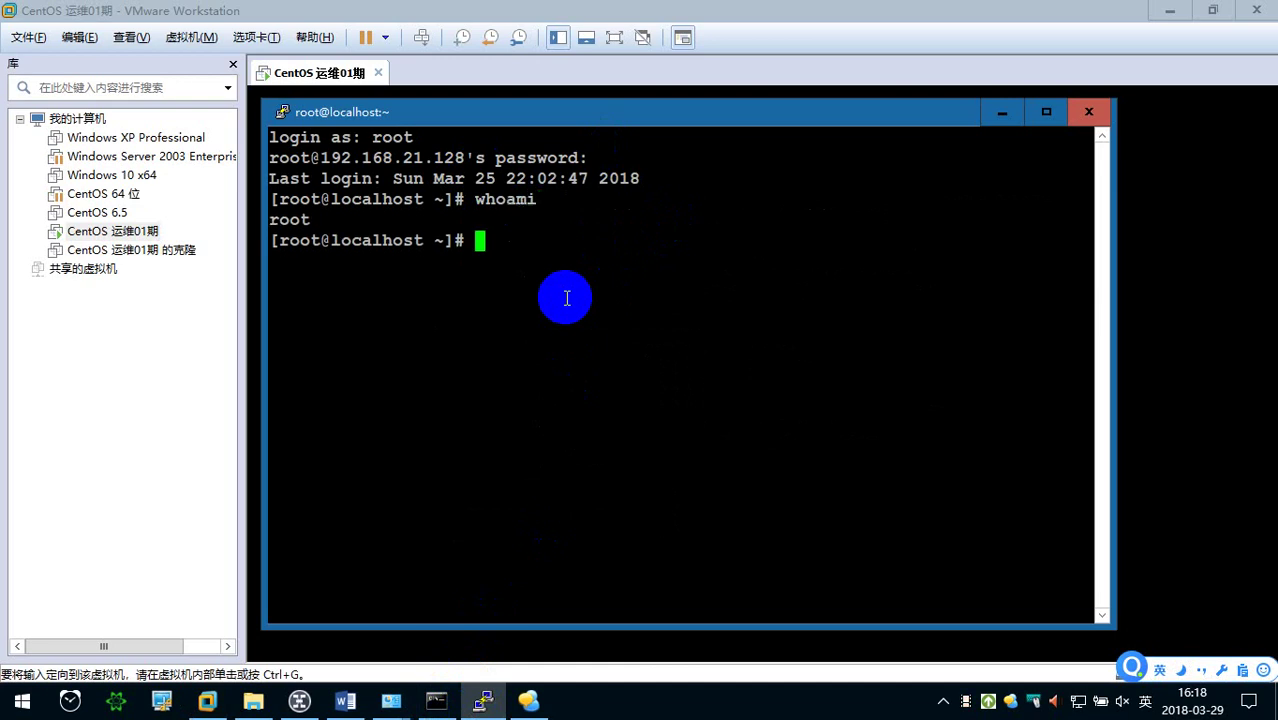
Step: Run whoami in the VM console, then minimize VMware
click(735, 8)
click(660, 508)
text(w)
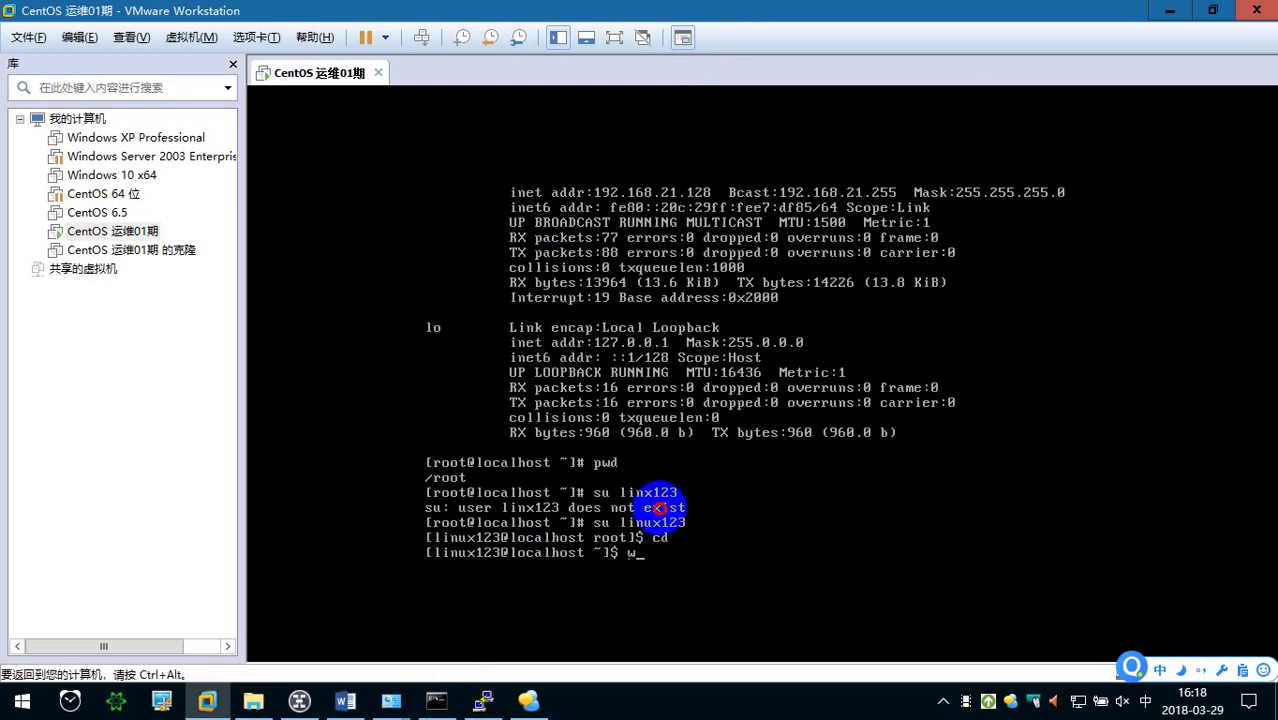
text(hoam)
text(i)
key(Return)
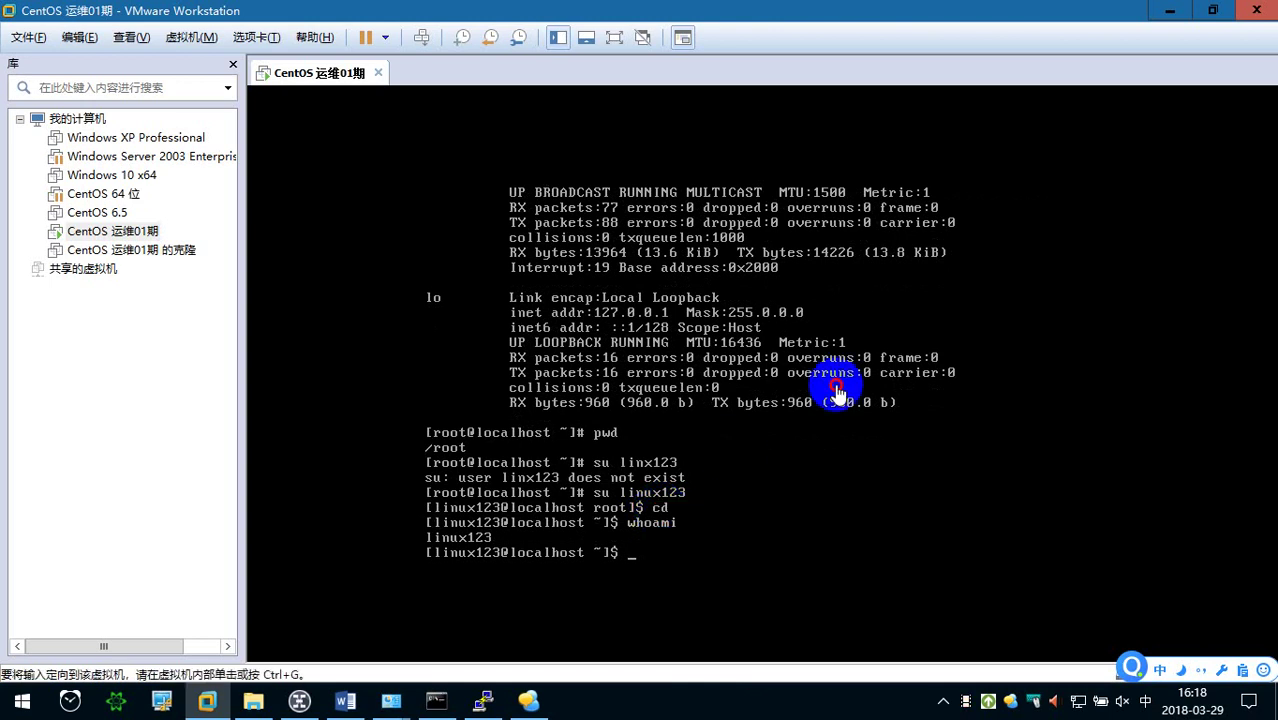
click(1169, 10)
click(708, 360)
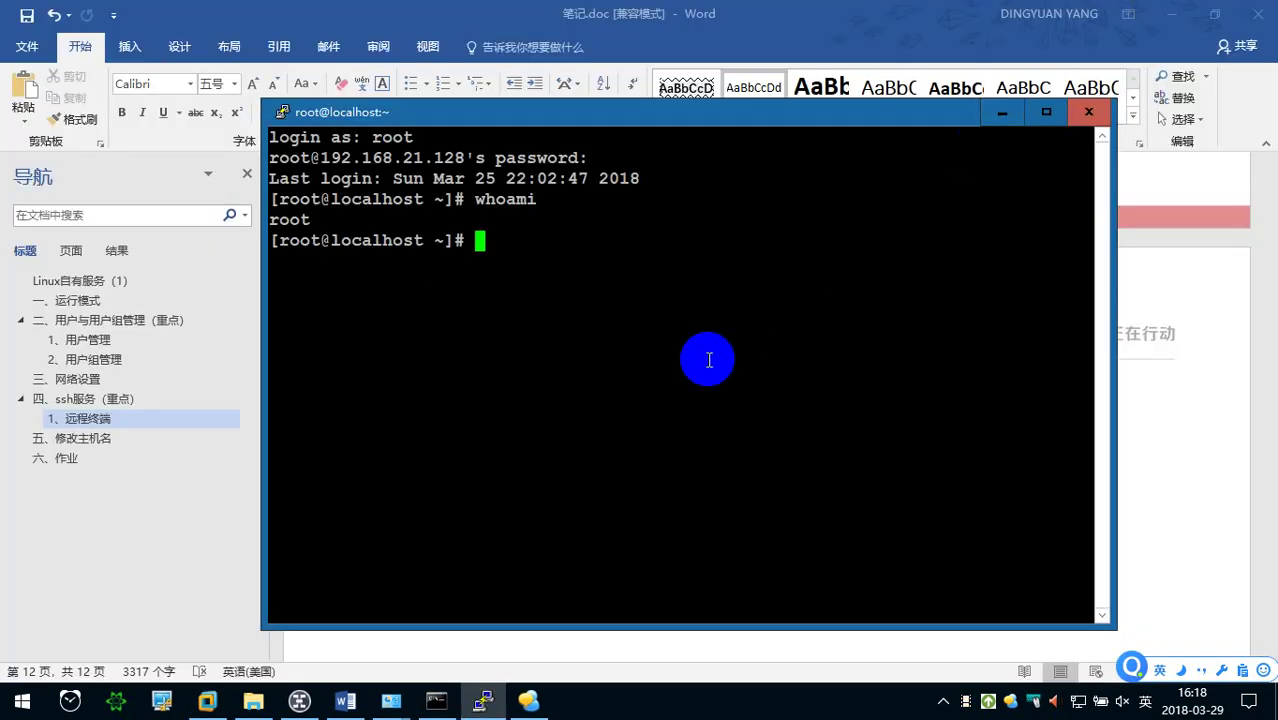